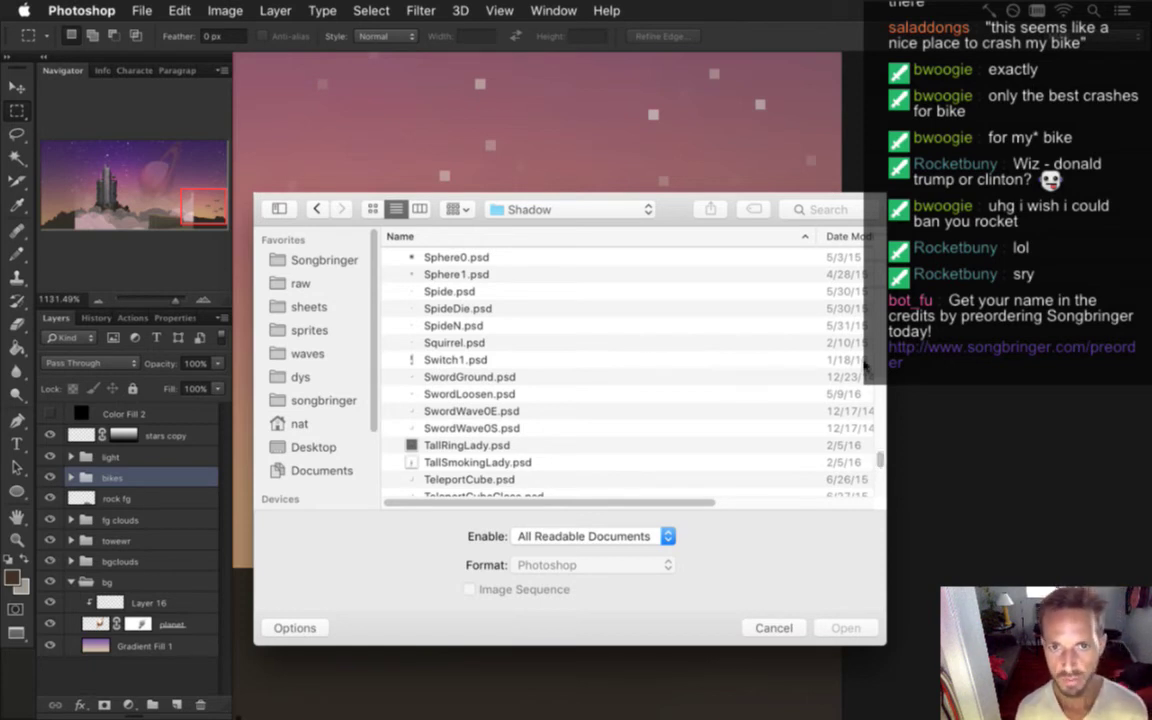
- Browse the Shadow folder in the Open dialog for an existing character sprite file
scroll(874, 350, up, 5)
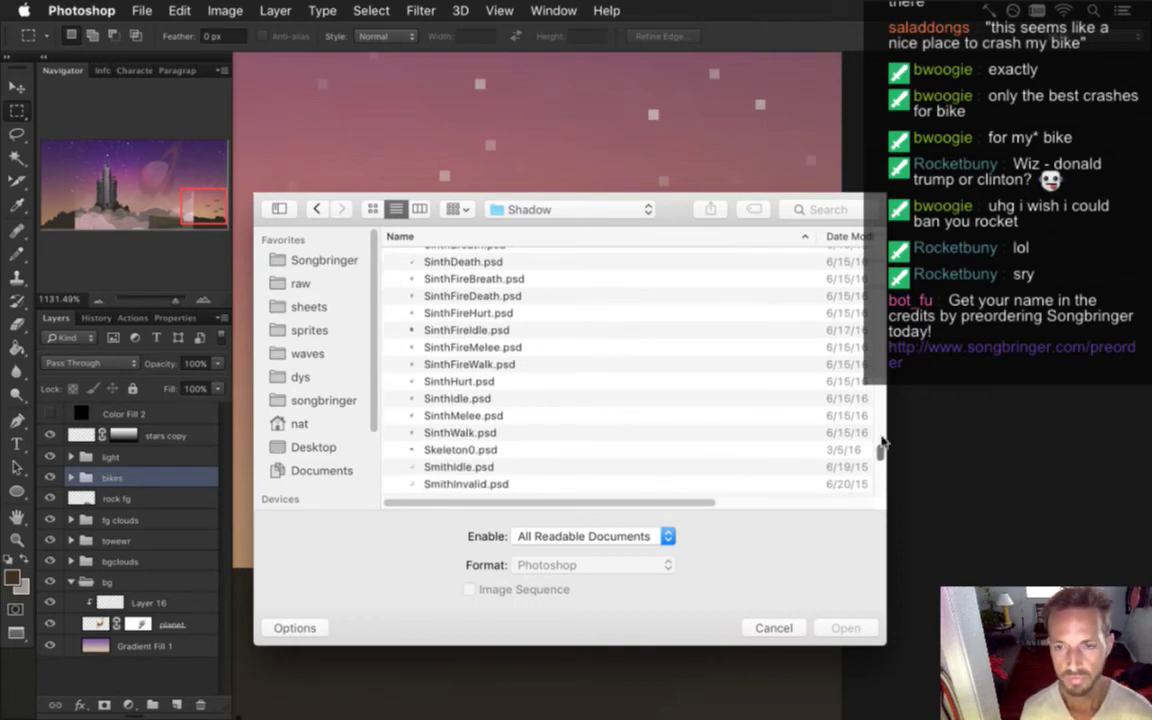
scroll(879, 455, down, 10)
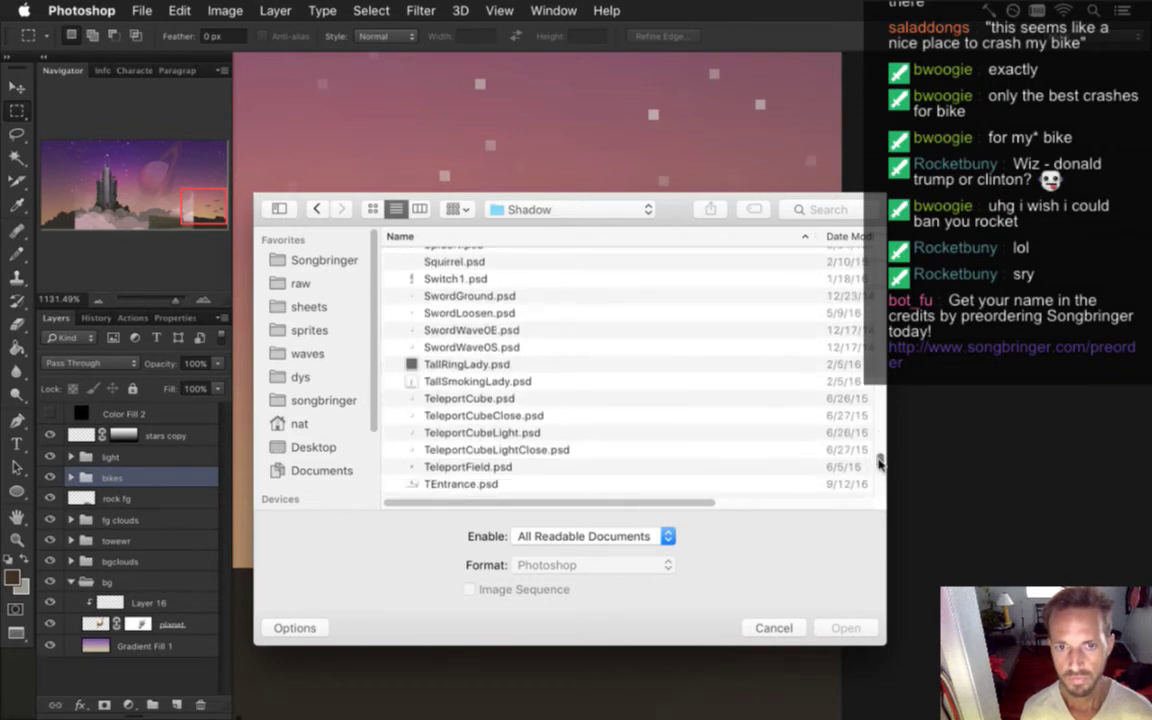
scroll(879, 460, down, 15)
drag(880, 474, 879, 293)
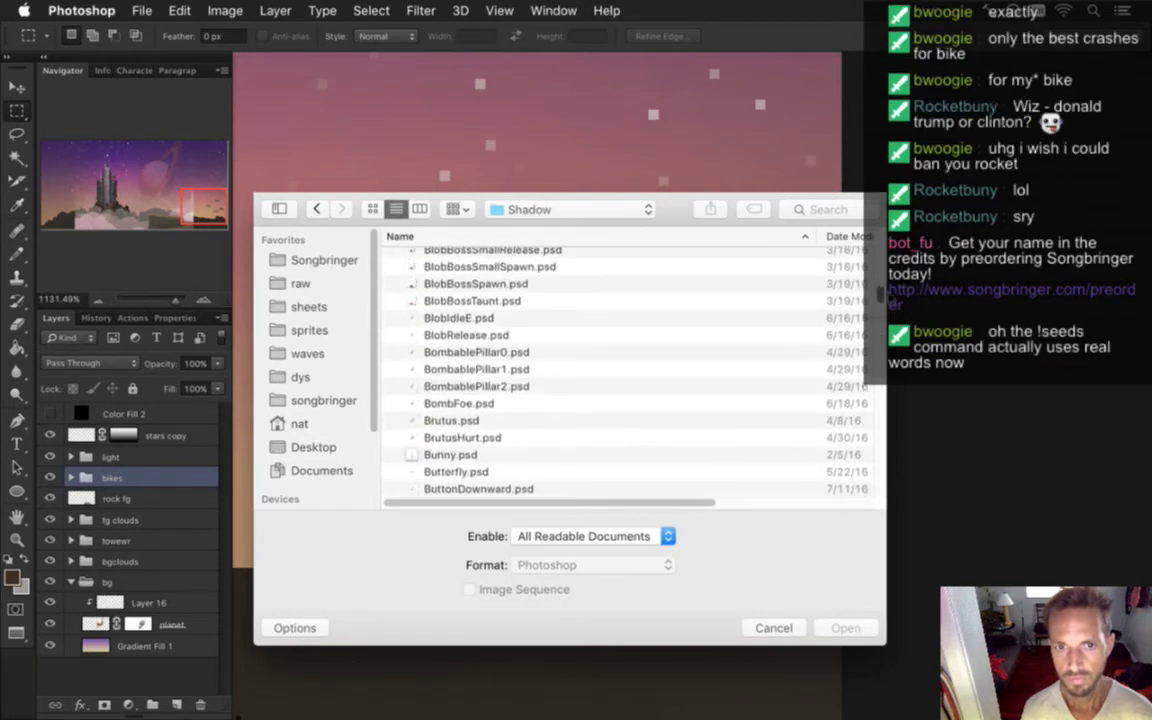
scroll(818, 327, down, 5)
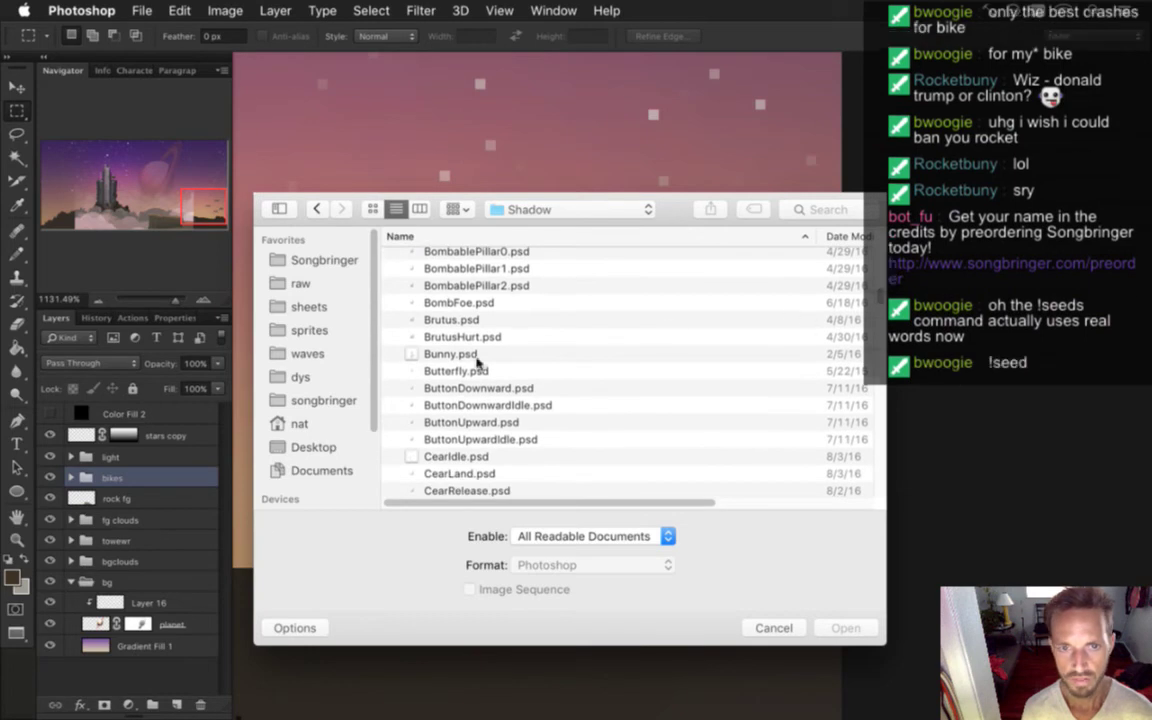
click(491, 356)
- Switch to Xcode and search Entities.txt for "stashe" to find the character's sprite image name
key(super+Tab)
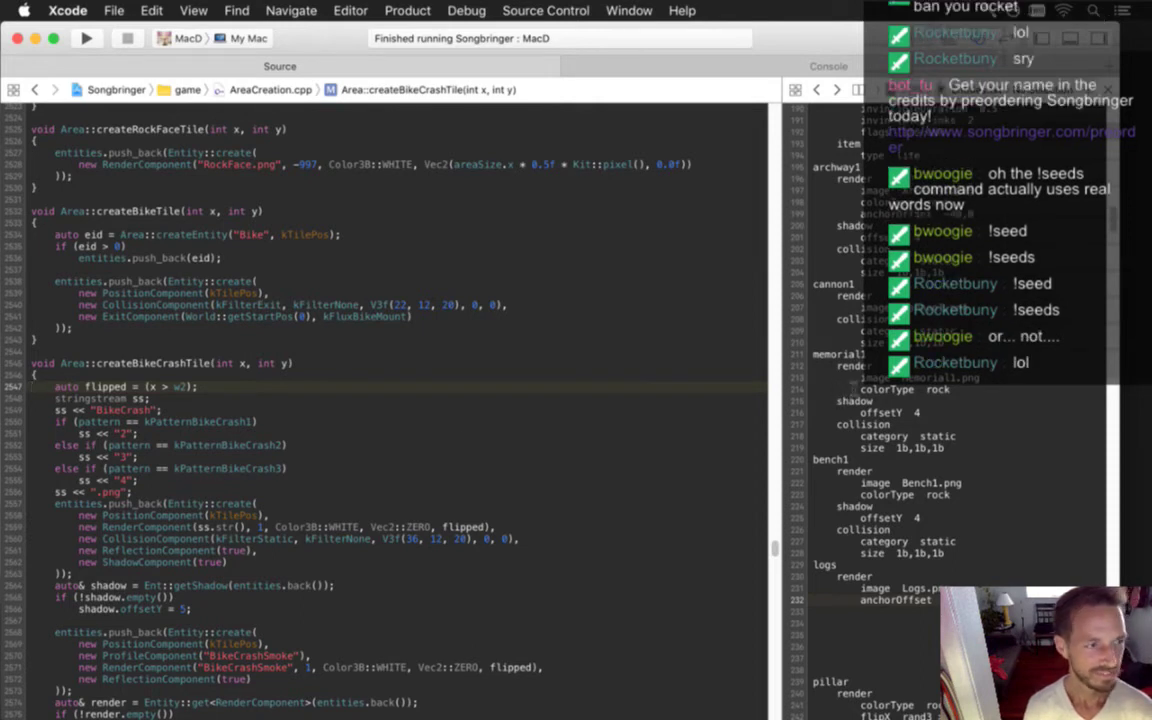
click(970, 418)
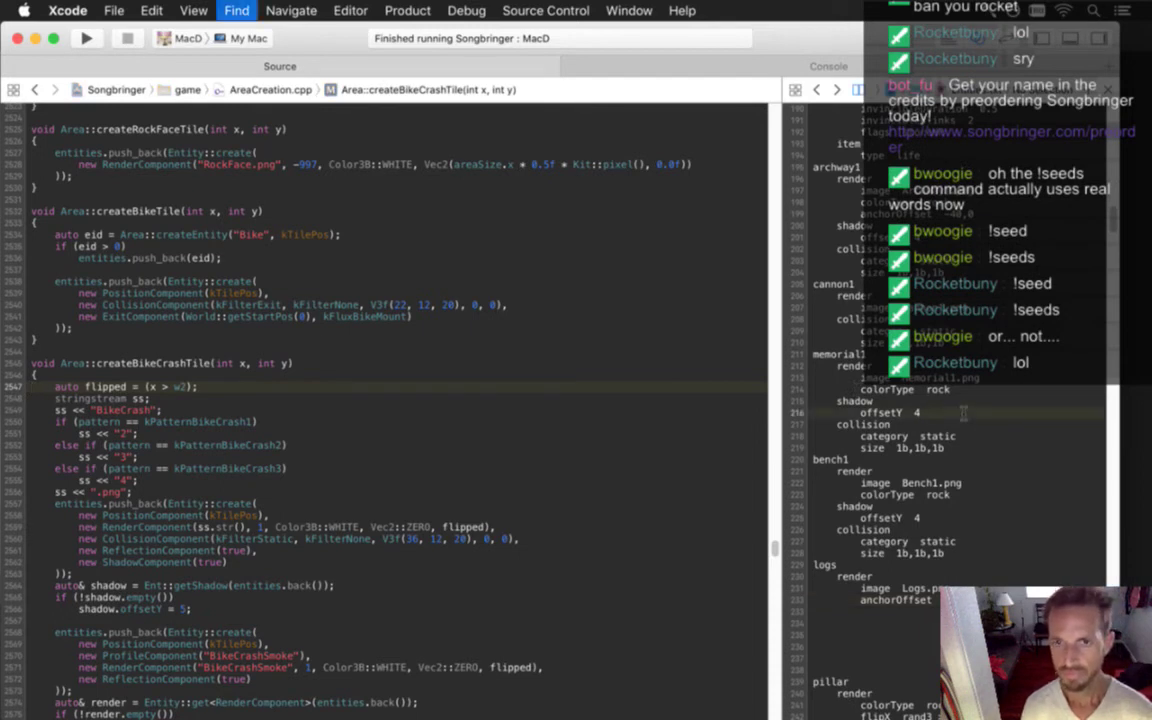
key(super+f)
text(stashe)
key(Return)
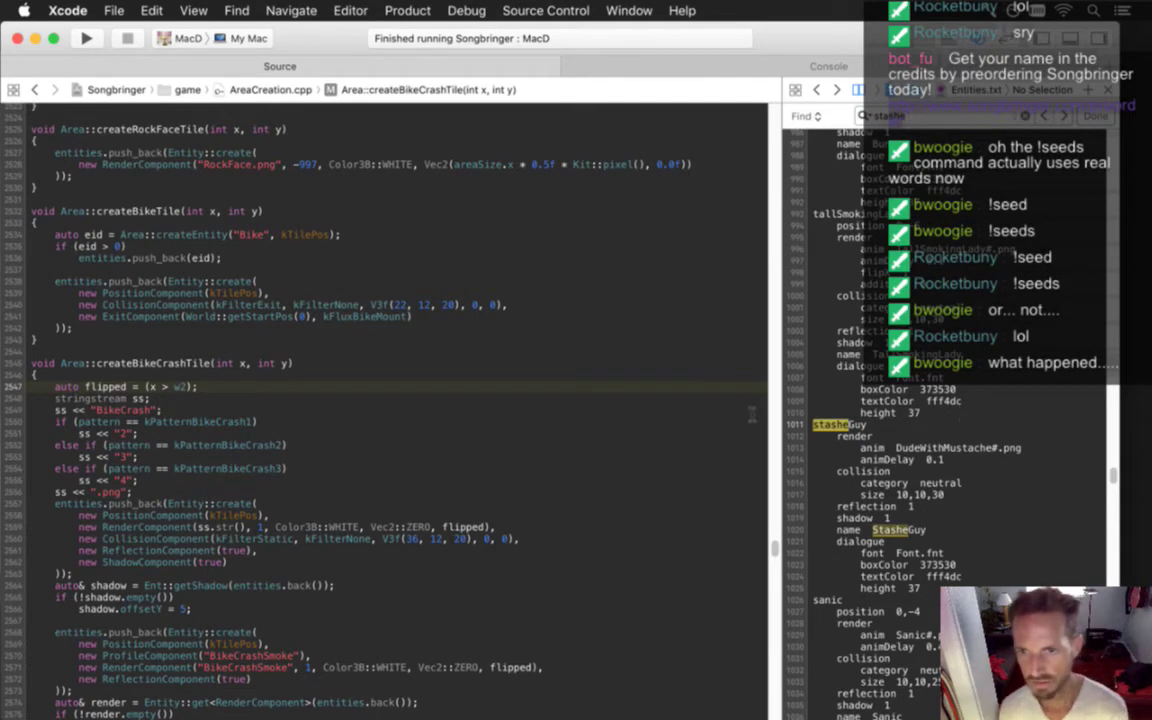
- Switch back to Photoshop and open DudeWithMustache.psd from the Shadow folder
key(super+Tab)
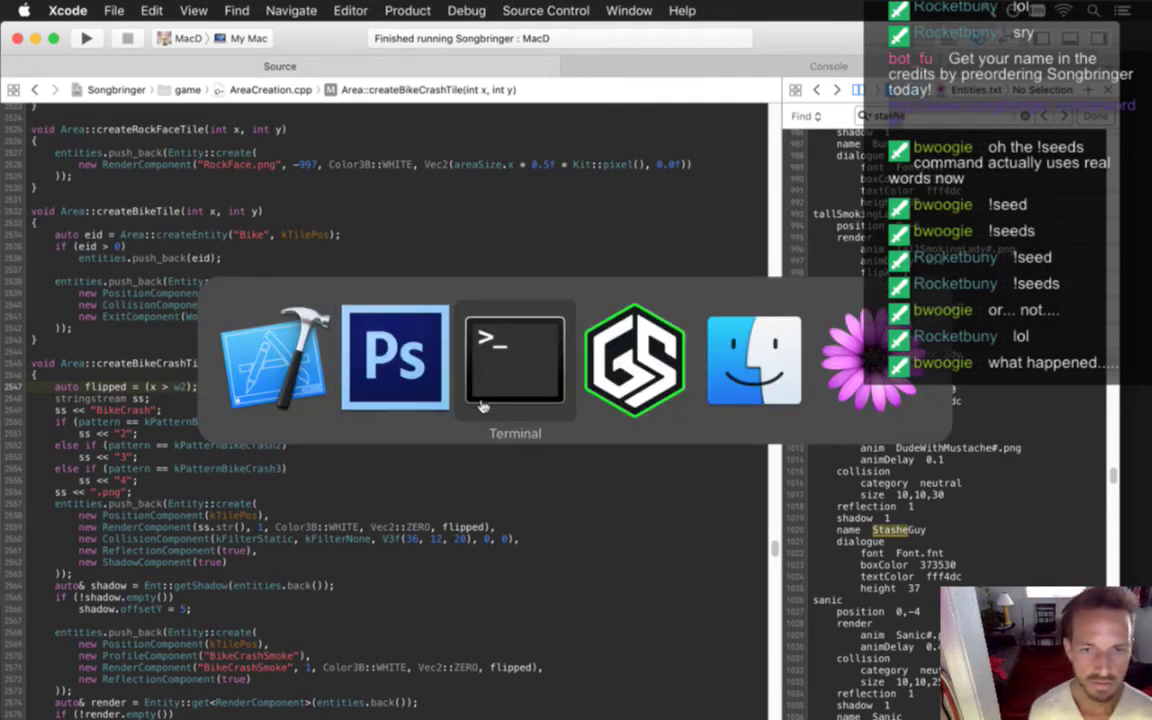
click(735, 335)
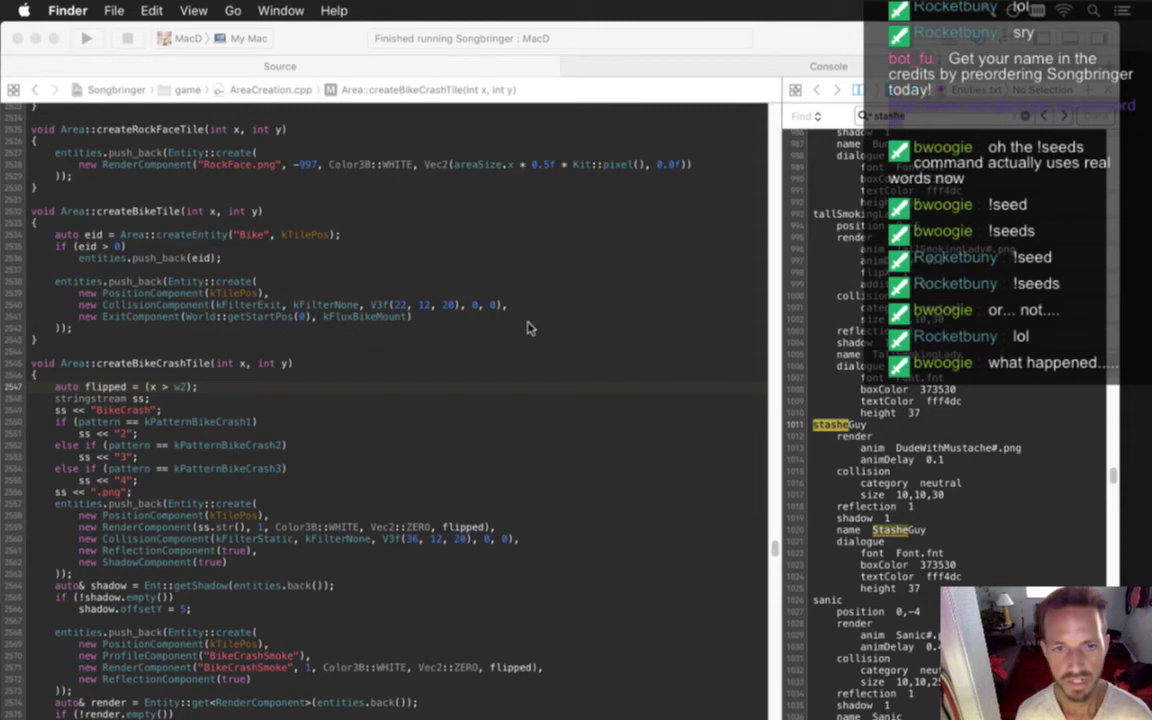
key(super+Tab)
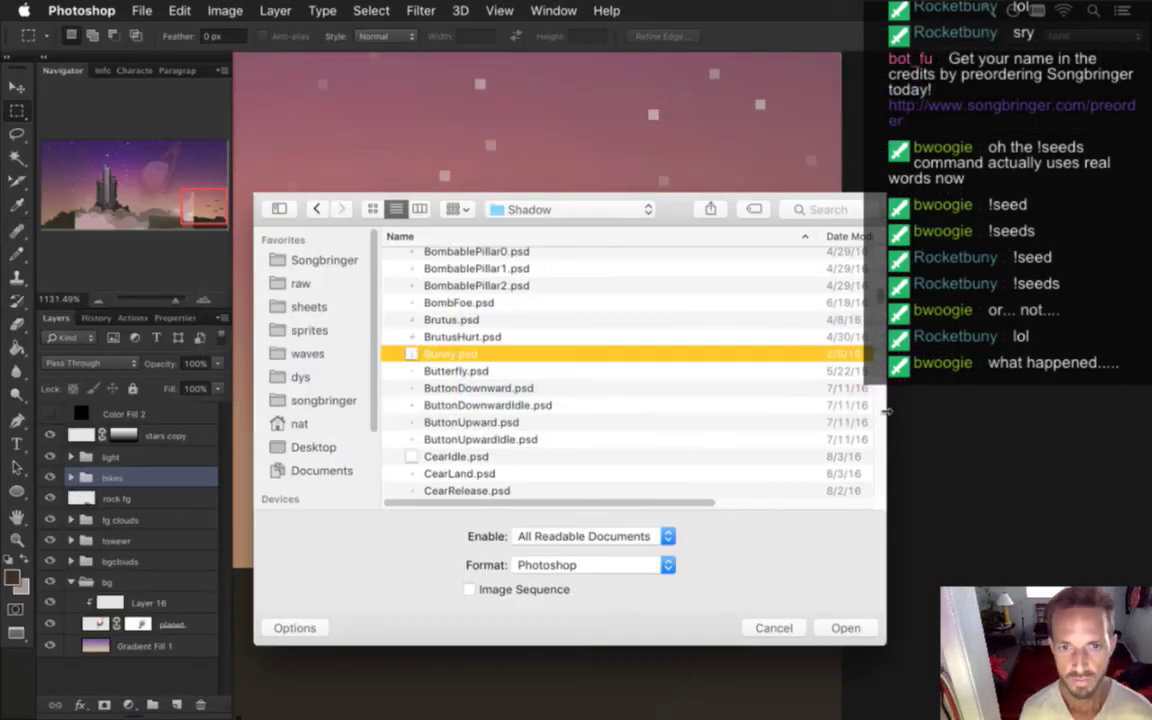
key(d)
key(a)
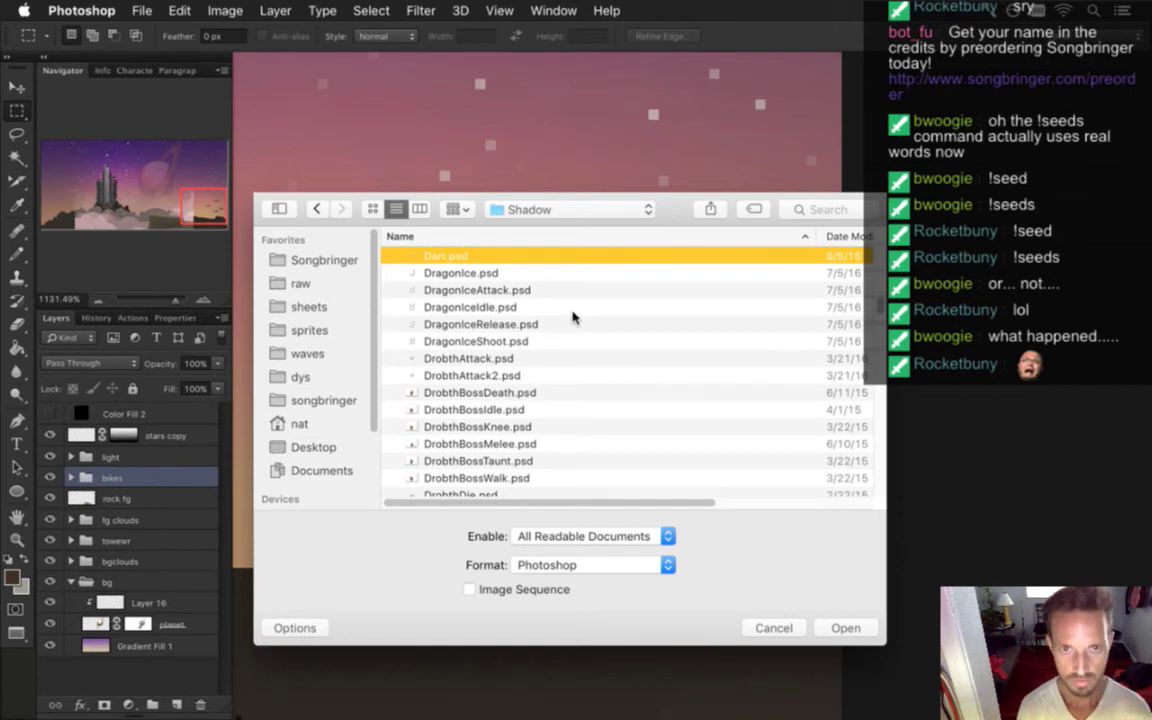
text(vdu)
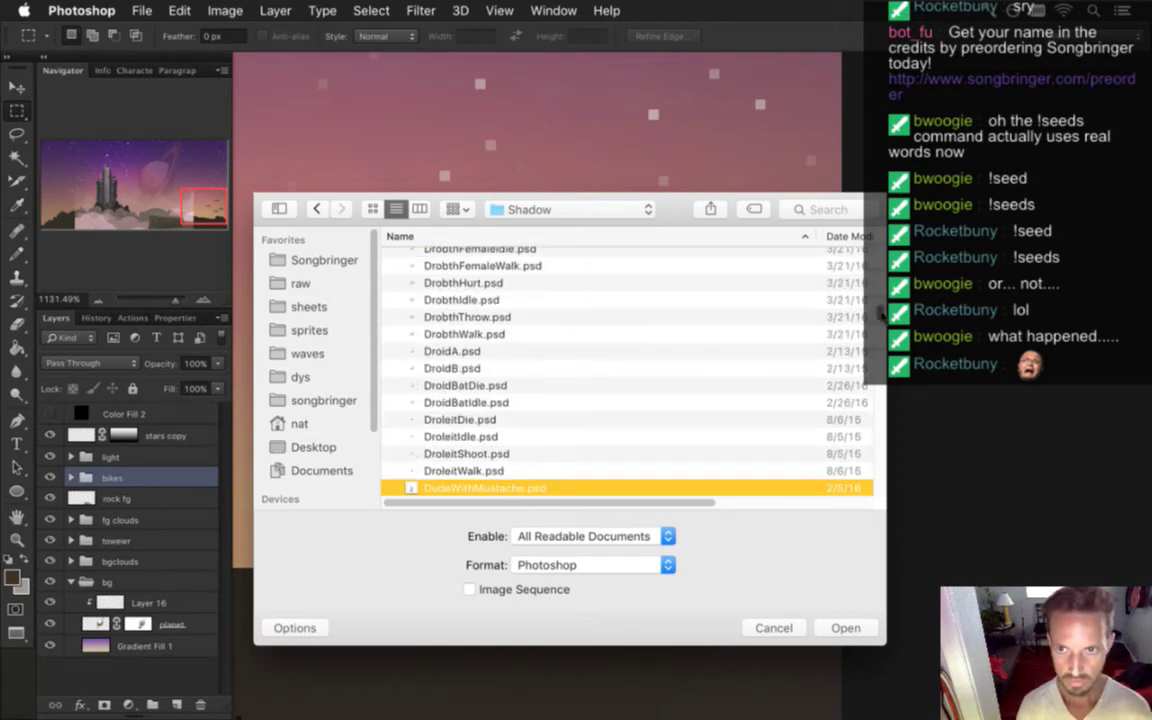
scroll(880, 313, up, 2)
scroll(880, 313, down, 4)
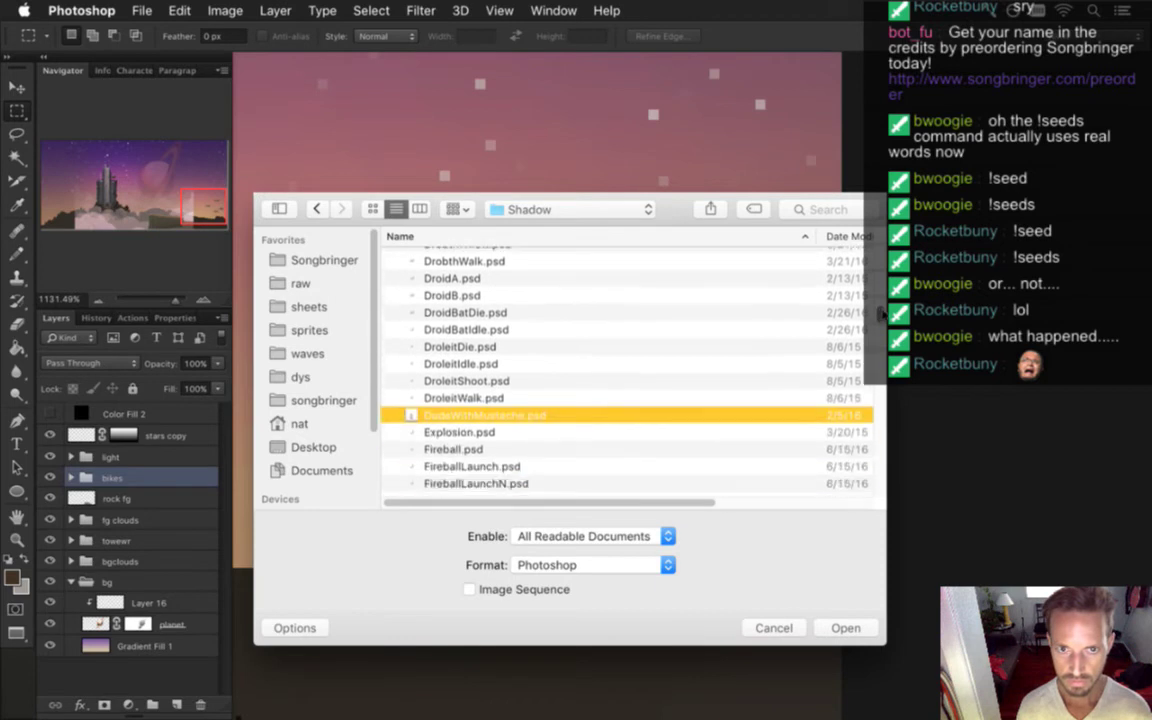
click(845, 628)
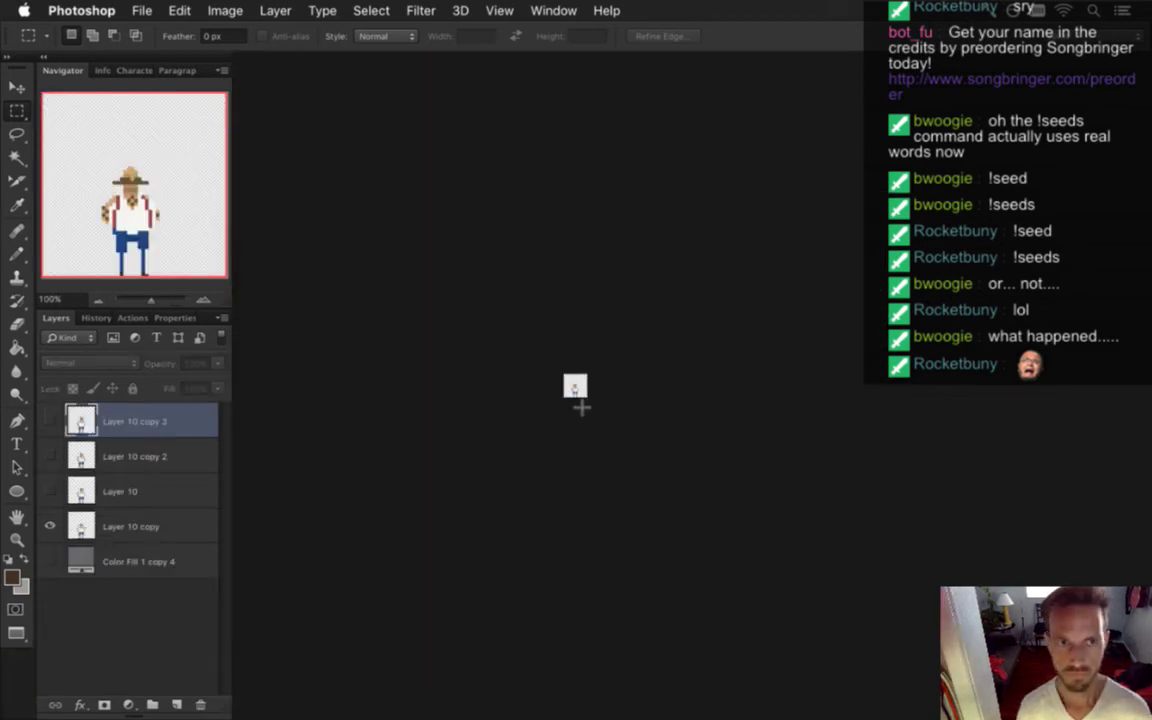
- Save the mustache character document as a new Photoshop file named Scout1.psd in the Shadow folder
drag(580, 388, 749, 437)
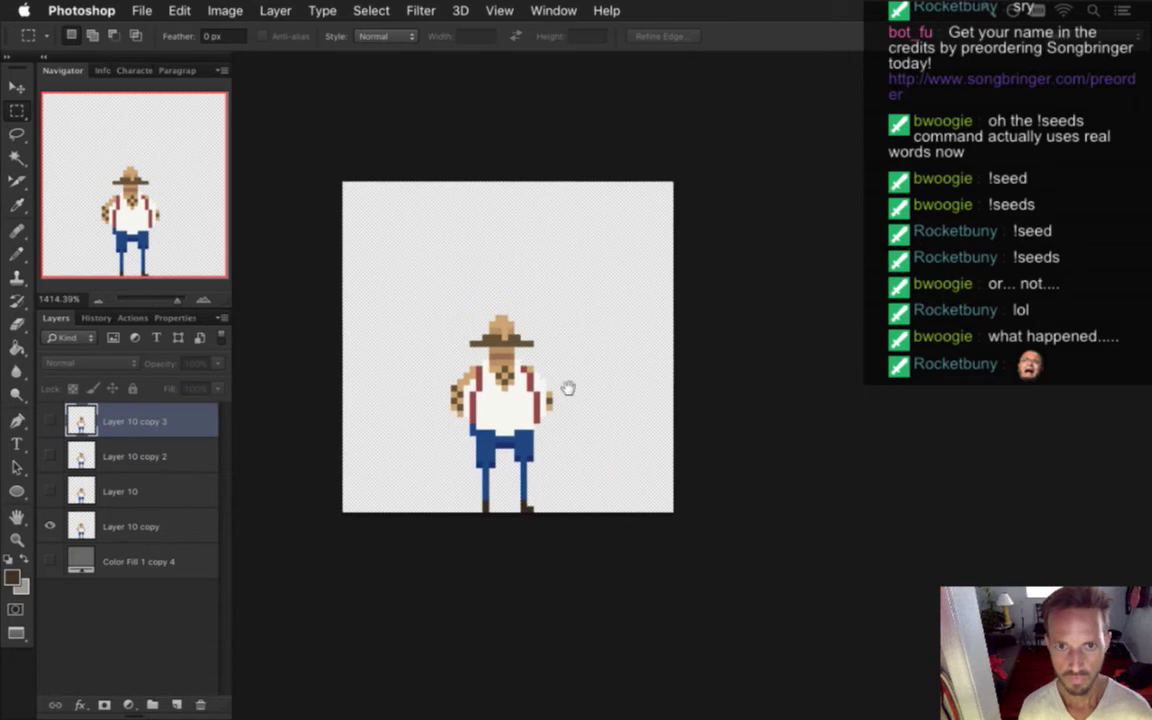
drag(568, 388, 632, 414)
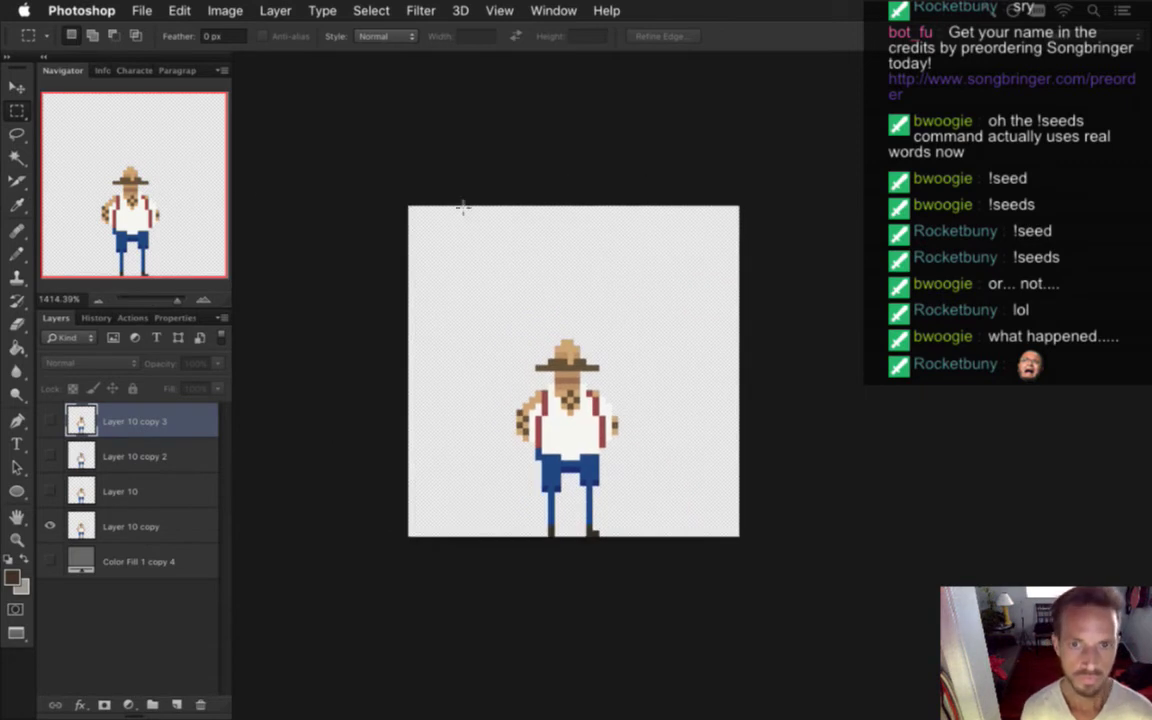
click(141, 10)
click(256, 222)
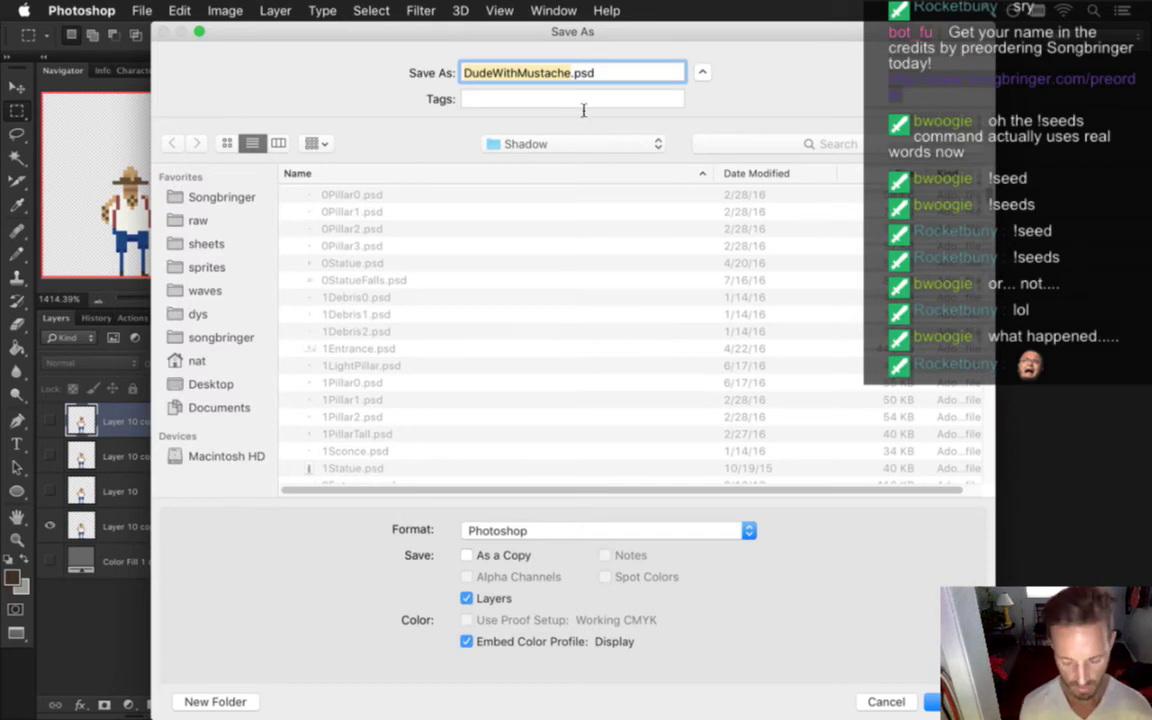
text(Scout)
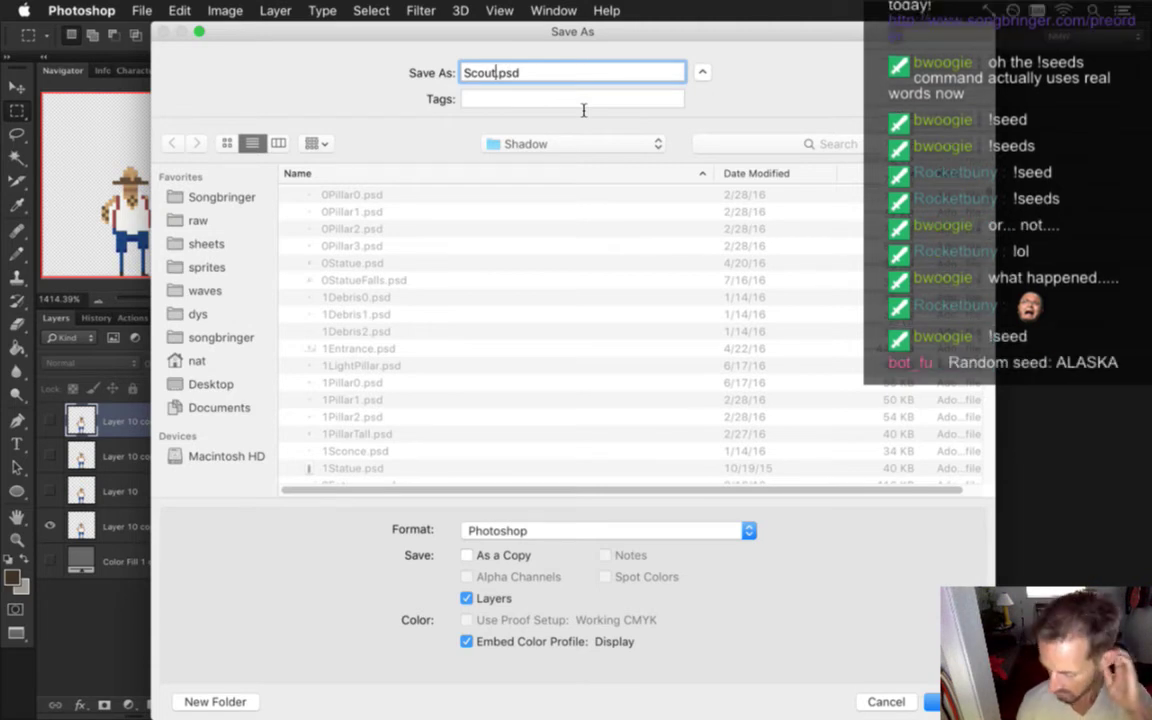
text(1)
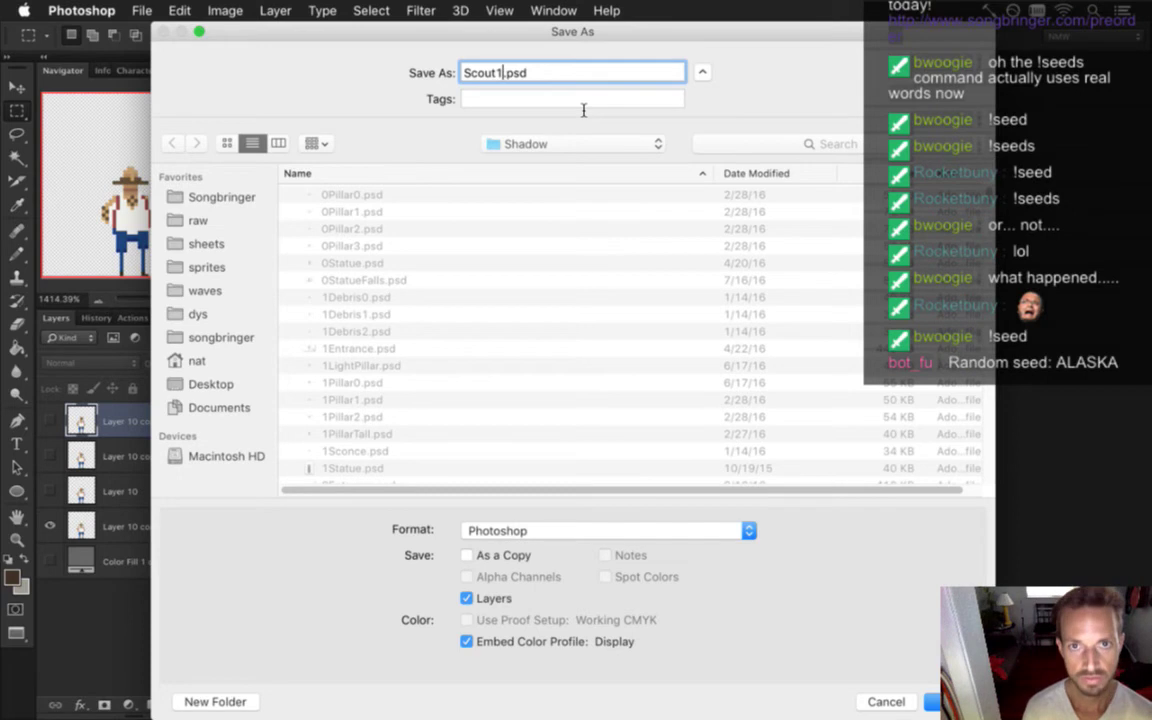
key(Return)
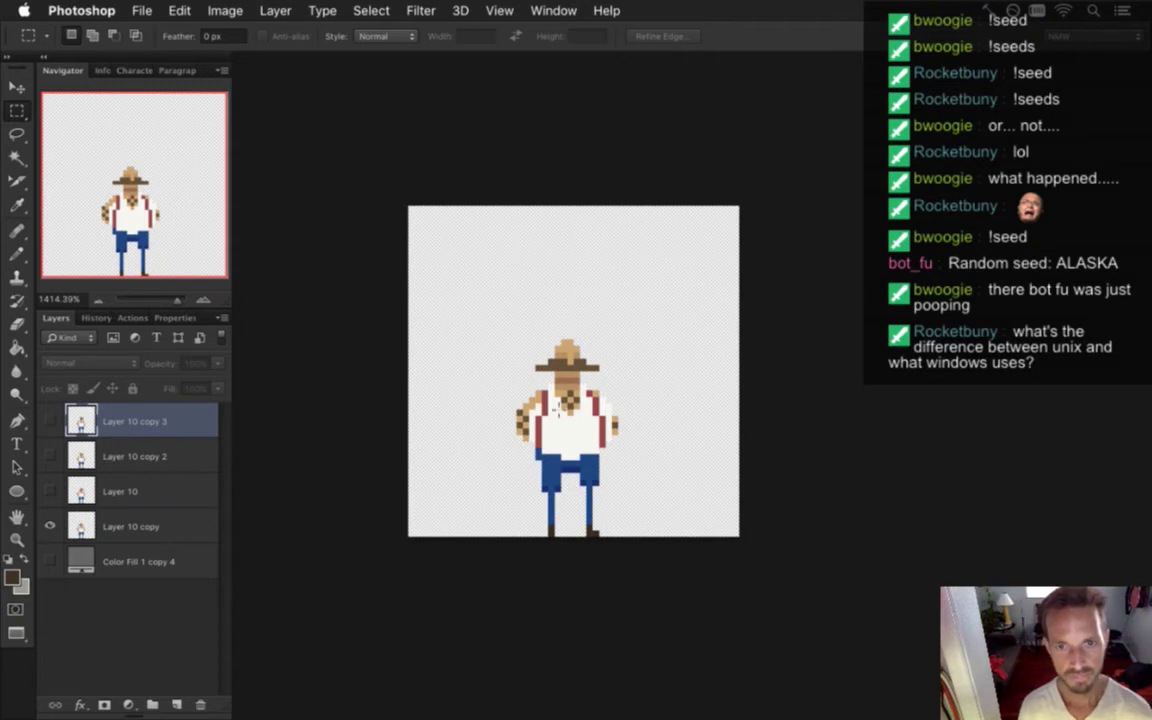
- Sample the light tan colour near the top of the character's head as the foreground colour
drag(559, 420, 599, 417)
drag(568, 362, 624, 401)
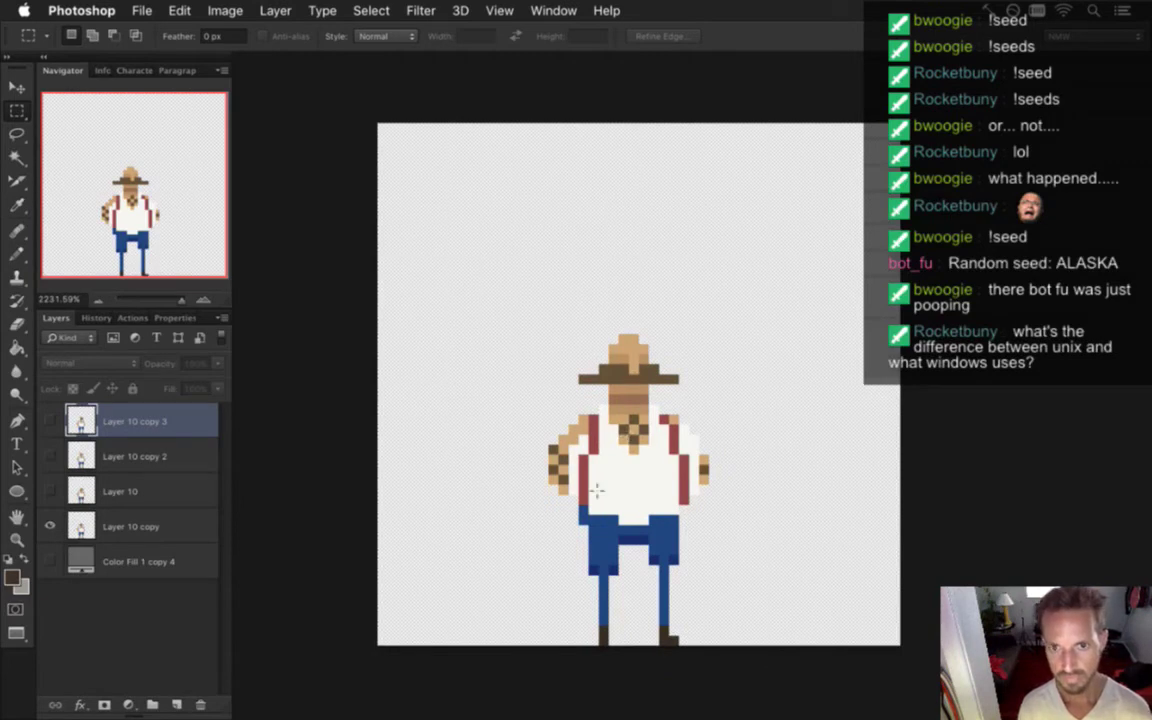
key(i)
click(630, 350)
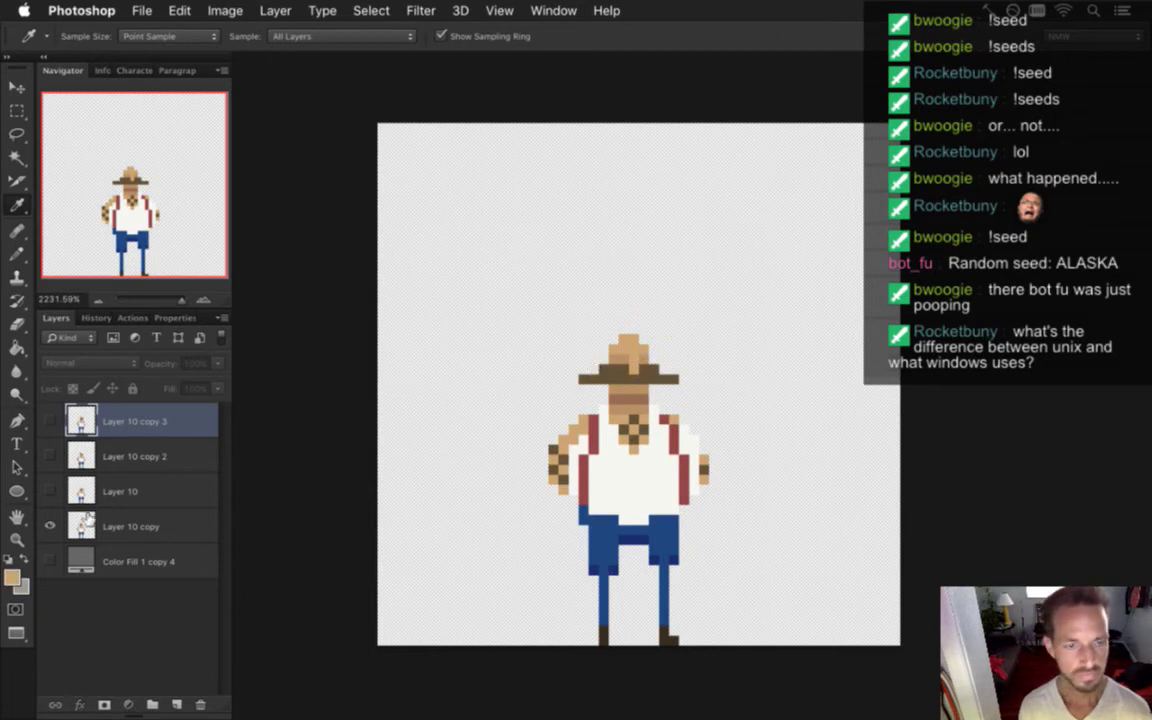
- Select the layer "Layer 10 copy" and show the animation timeline
click(88, 526)
click(550, 11)
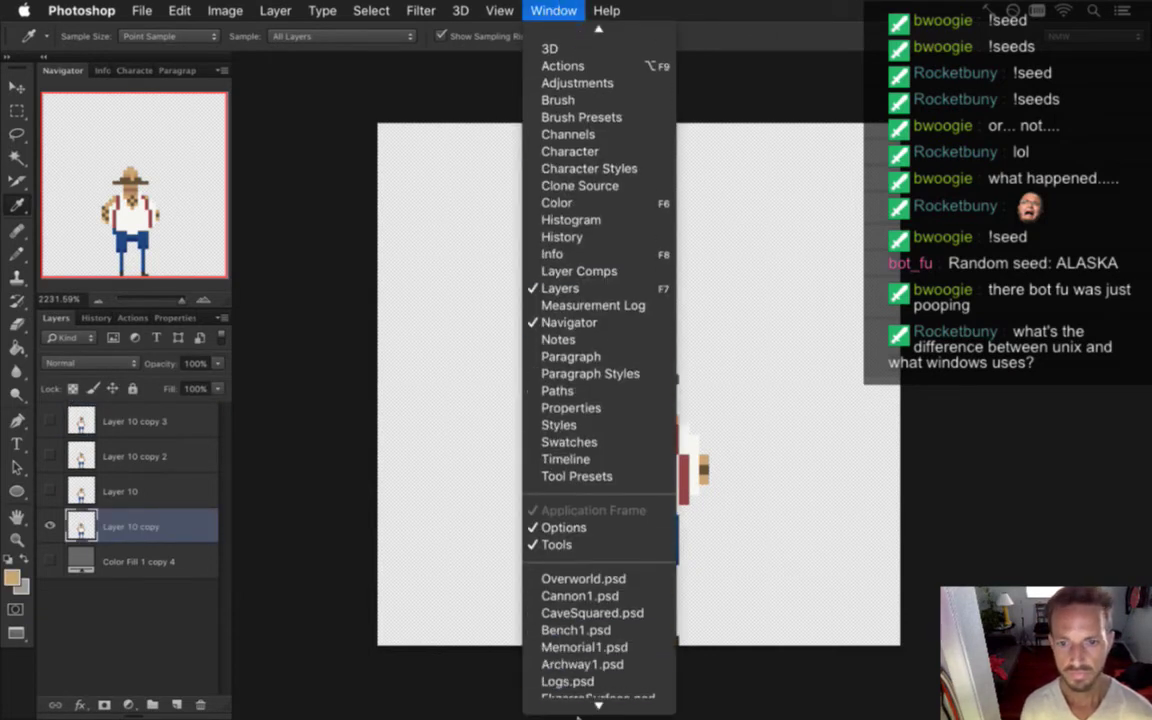
click(599, 447)
click(553, 11)
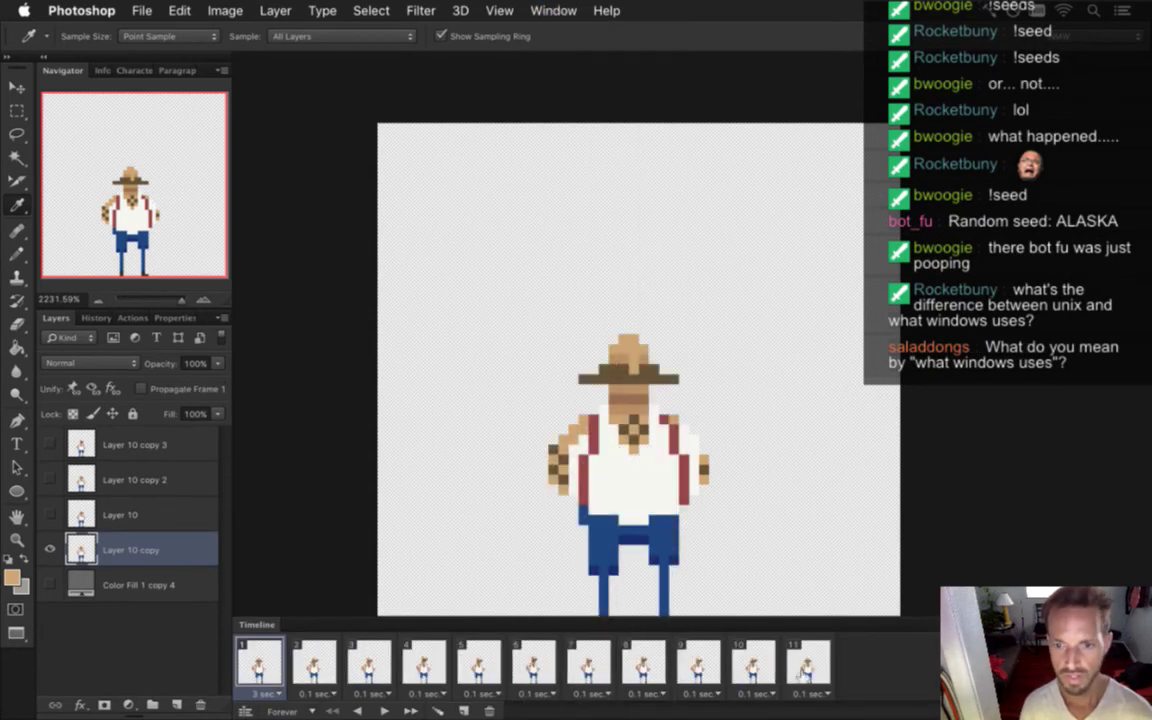
- Delete all animation frames except the first and set the remaining frame's delay to 0.1 seconds
click(800, 665)
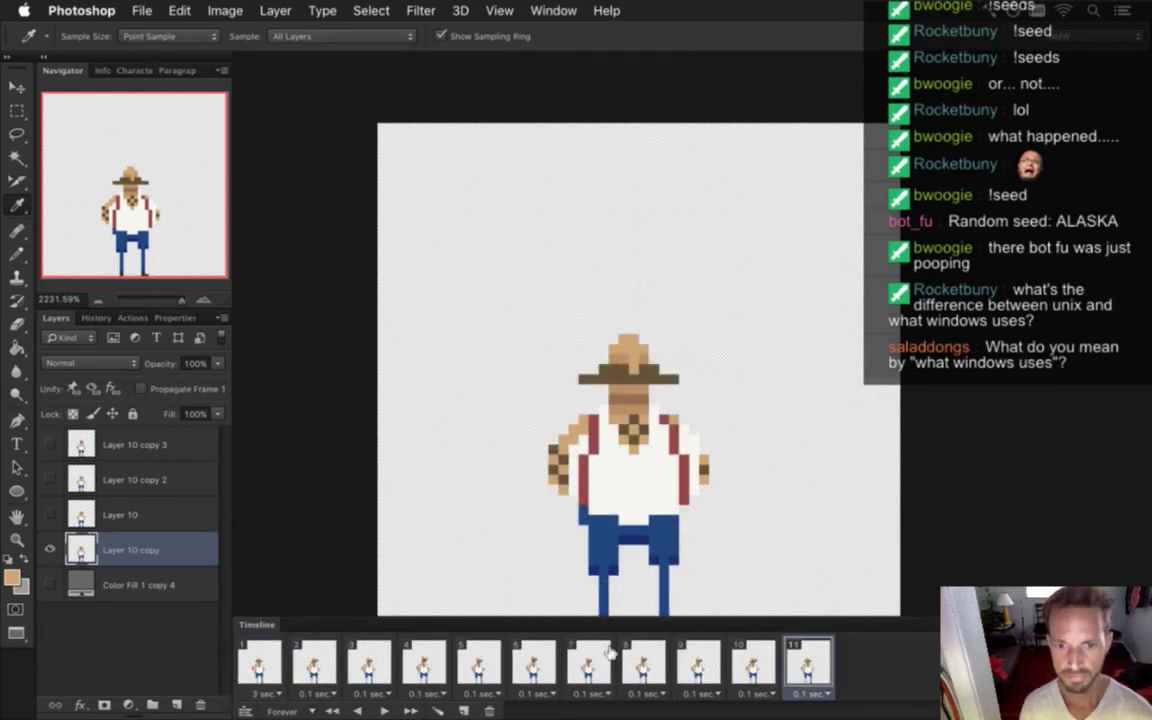
click(642, 657)
click(590, 663)
click(534, 662)
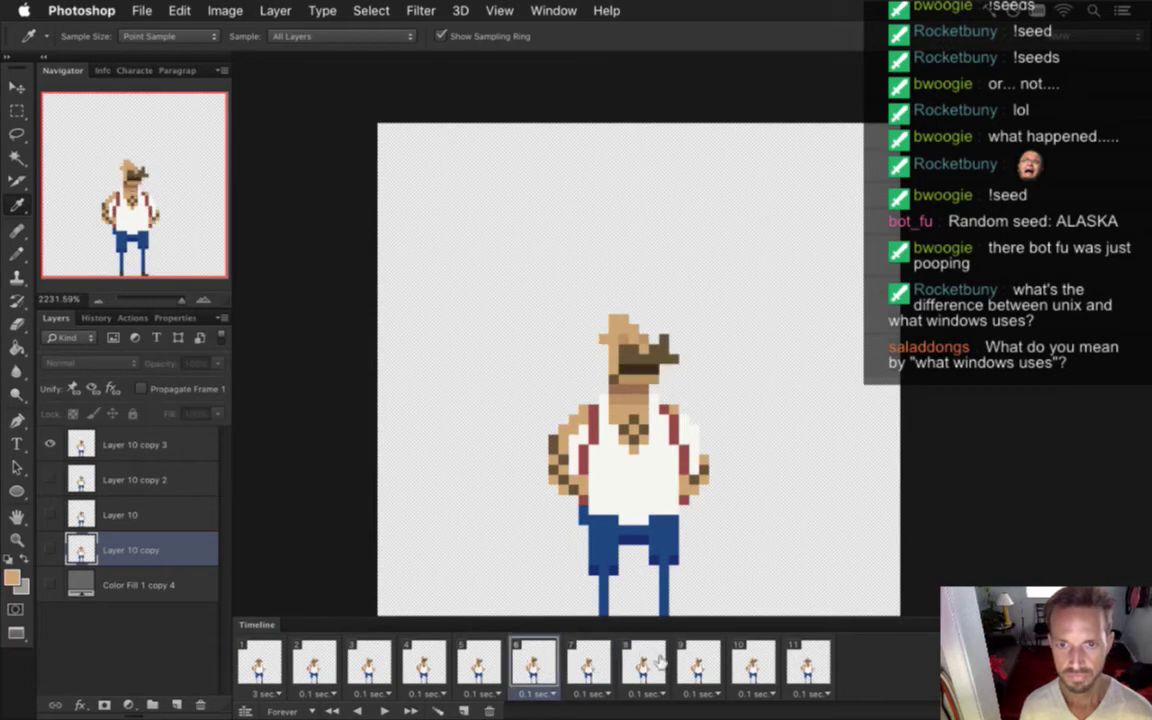
click(805, 662)
click(490, 708)
click(490, 708)
click(490, 708)
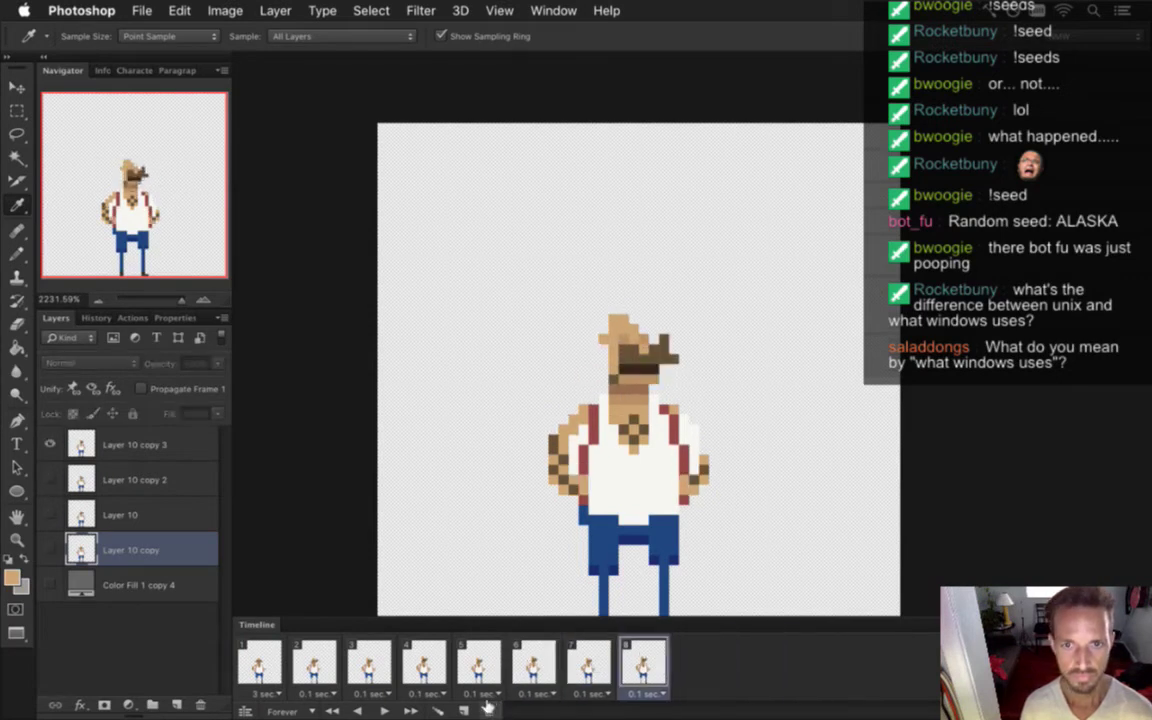
click(488, 708)
click(488, 708)
click(486, 708)
click(486, 708)
click(486, 708)
click(486, 708)
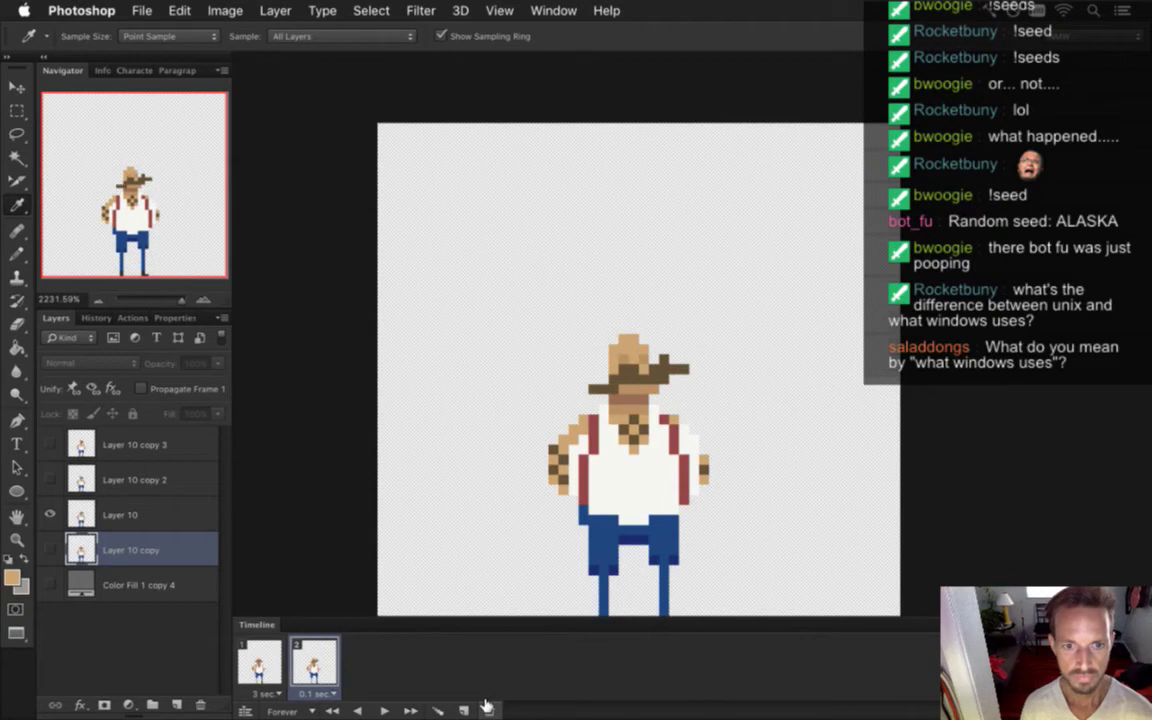
click(485, 707)
click(263, 694)
click(295, 578)
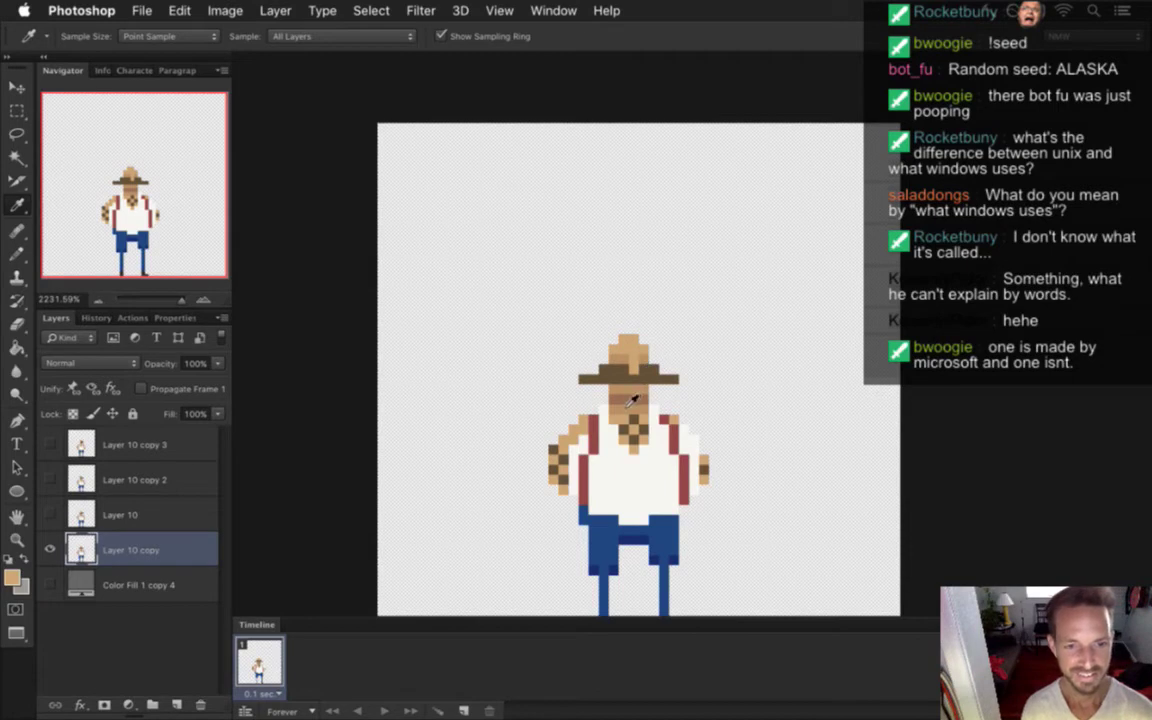
- Delete the hidden layers "Layer 10 copy 3", "Layer 10 copy 2" and "Layer 10"
click(100, 445)
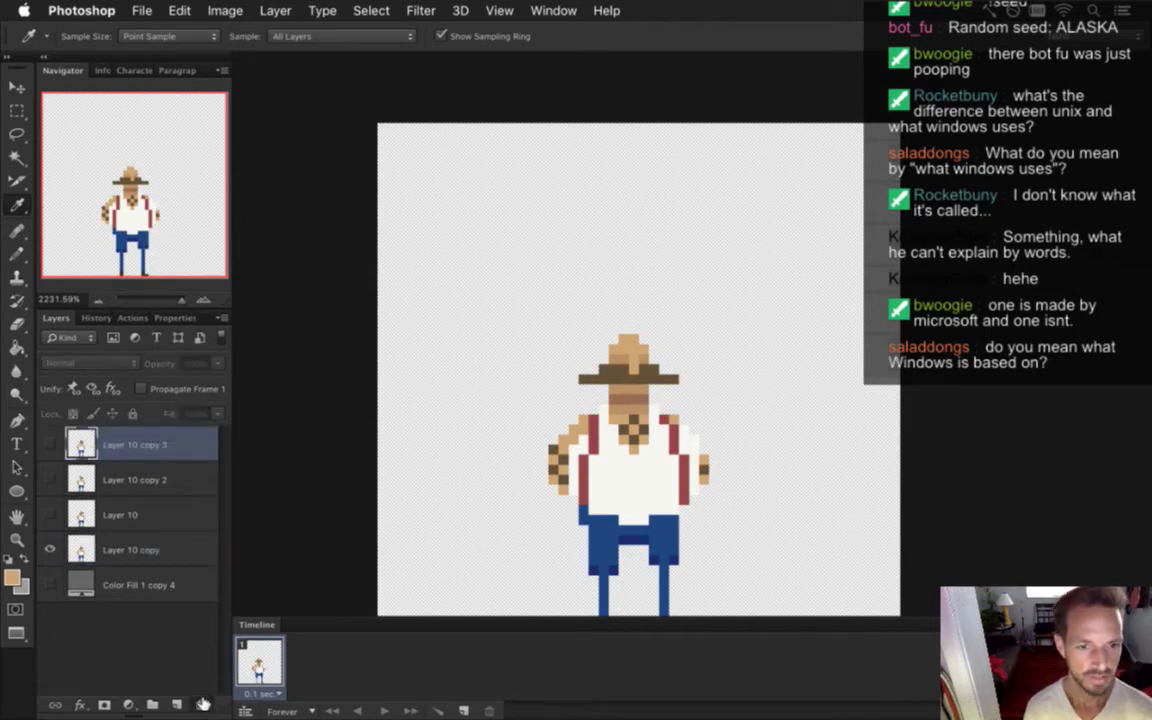
key(BackSpace)
key(BackSpace)
key(BackSpace)
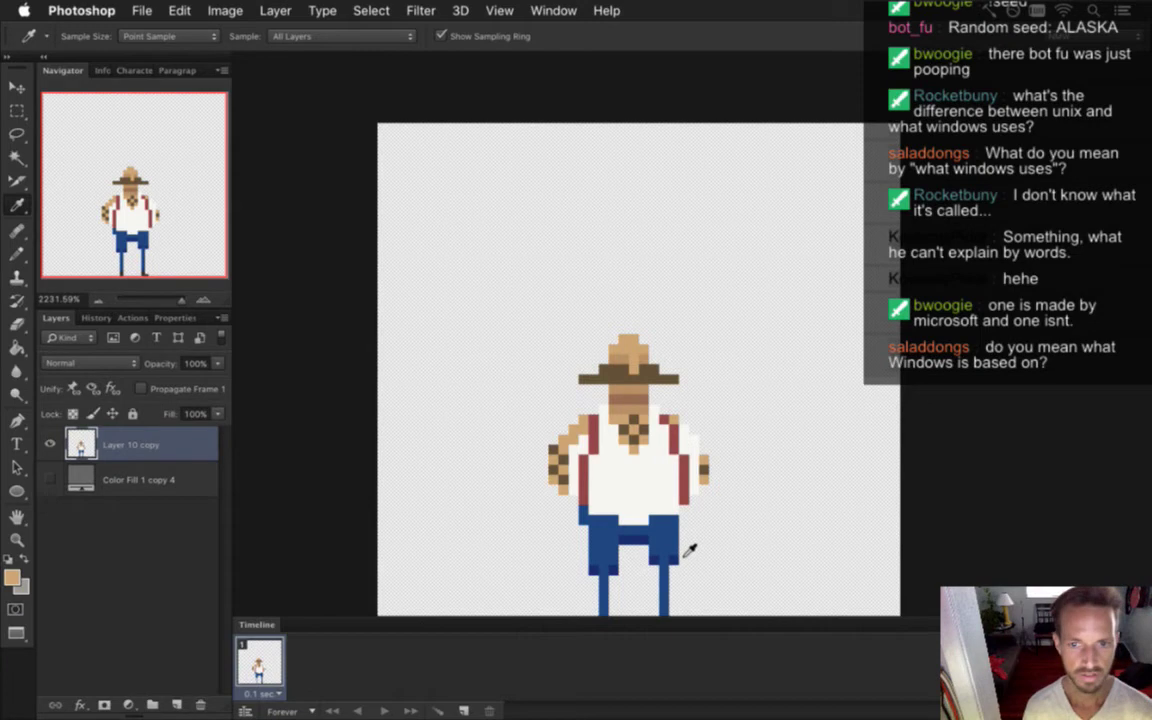
- With the Pencil, paint a light tan swatch and a darker tan swatch below it in the empty area beside the character
drag(684, 545, 711, 481)
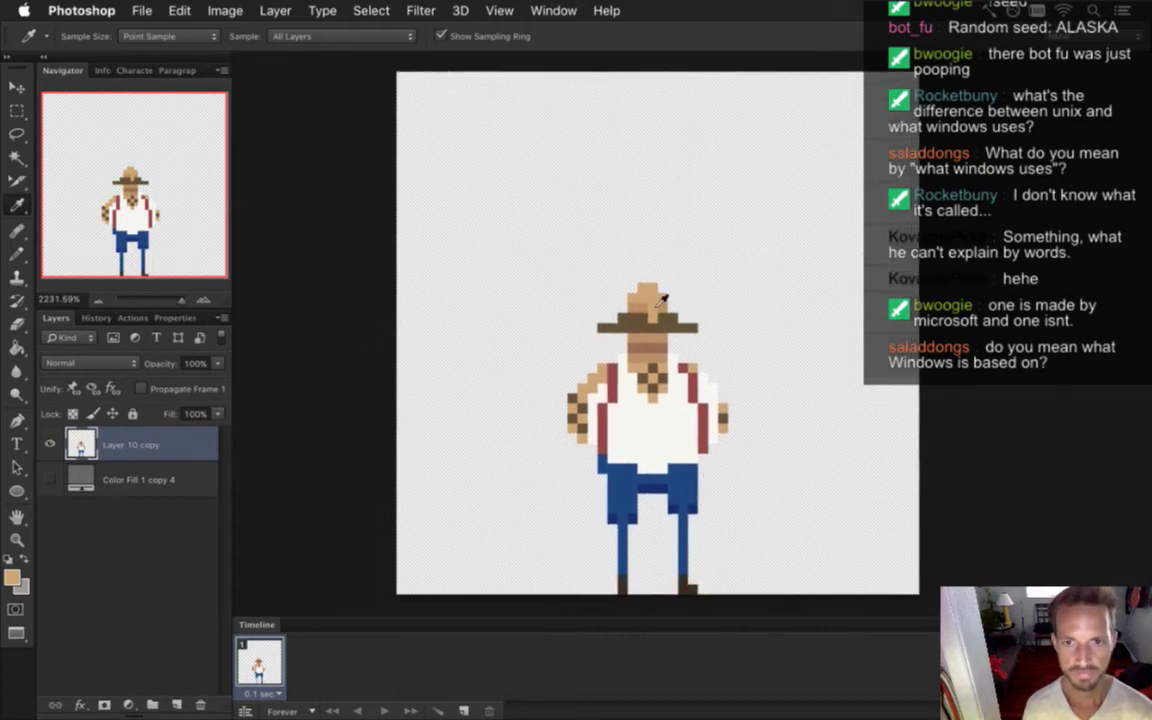
key(b)
click(436, 242)
alt+click(600, 322)
click(436, 262)
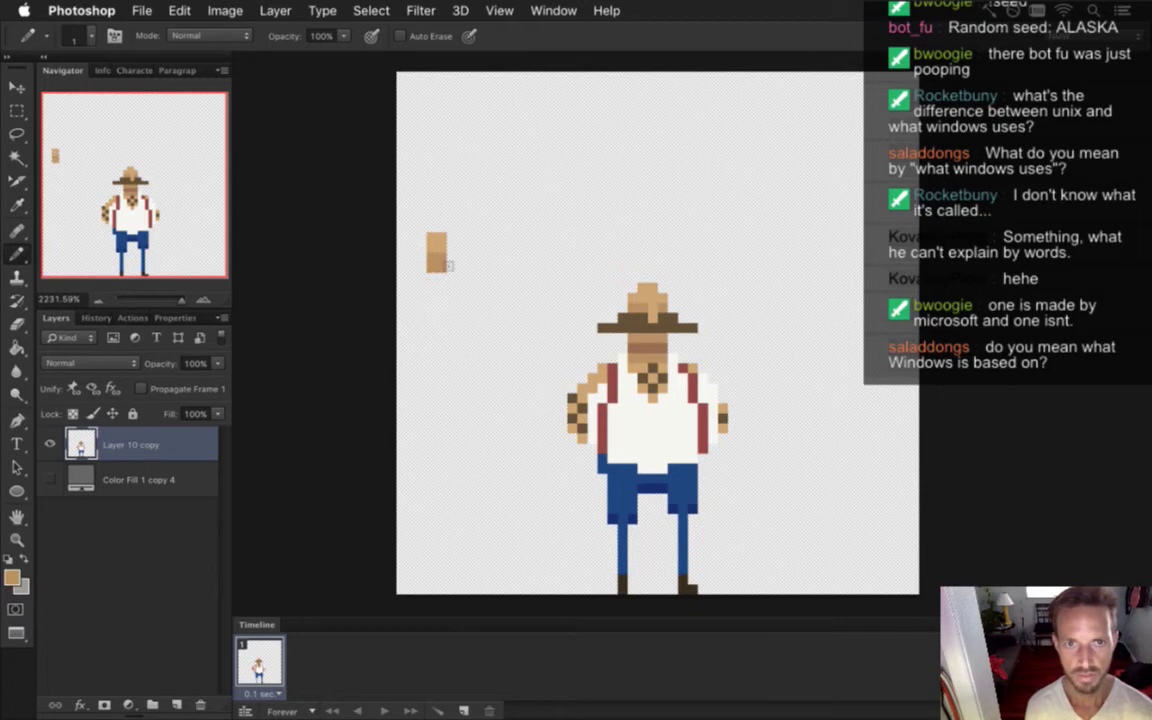
- Sample the brown shade from the character's face and paint it as a third swatch below the two tan ones
key(i)
click(592, 314)
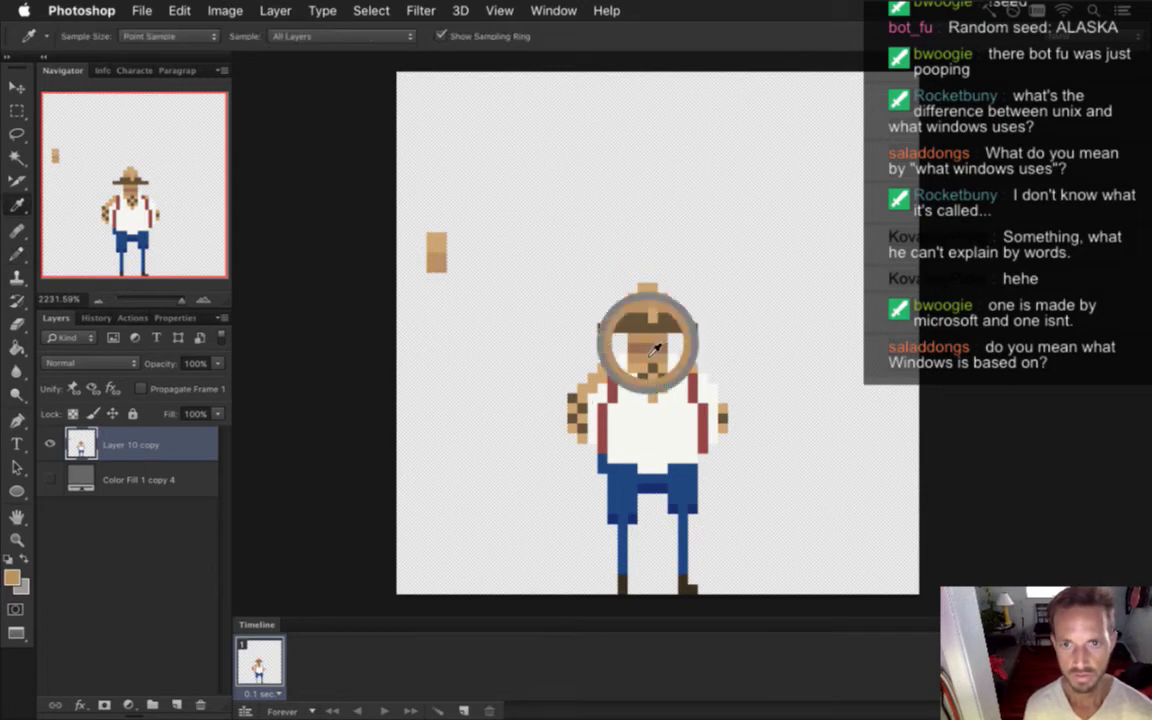
key(b)
click(431, 277)
key(i)
click(586, 322)
key(b)
click(436, 283)
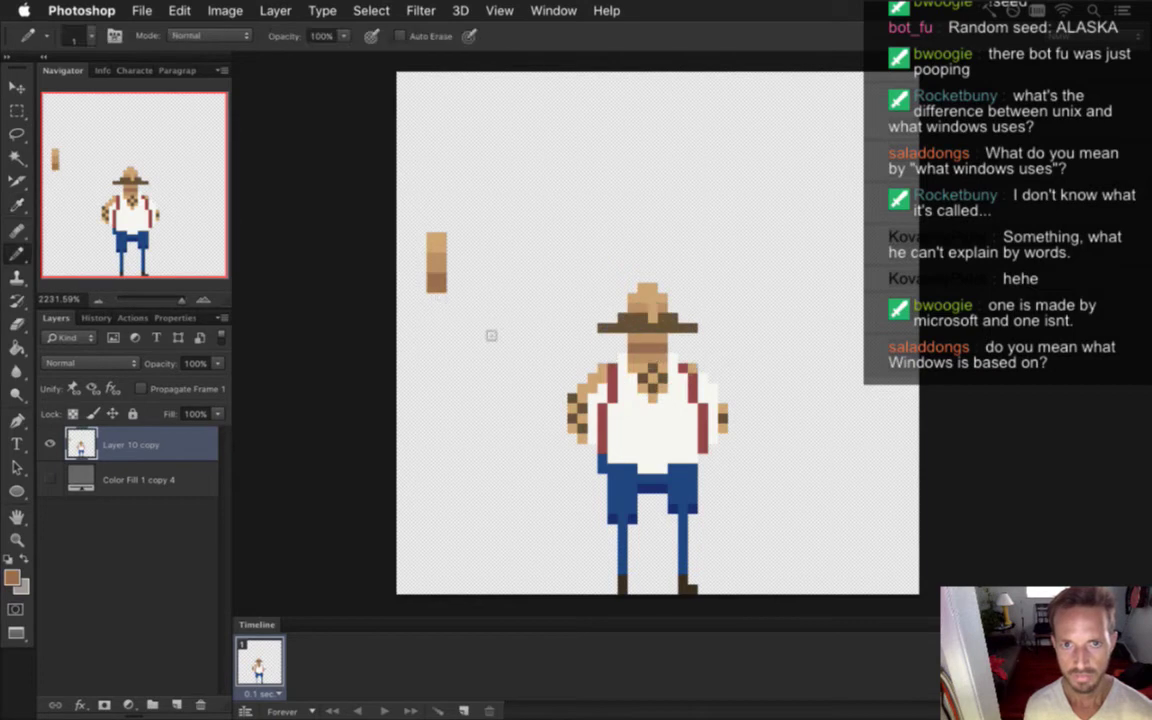
- Sample the dark brown from the character's arm, paint it as a swatch beside the upper tan one, and erase the whole character
key(i)
click(578, 405)
key(b)
click(456, 241)
key(e)
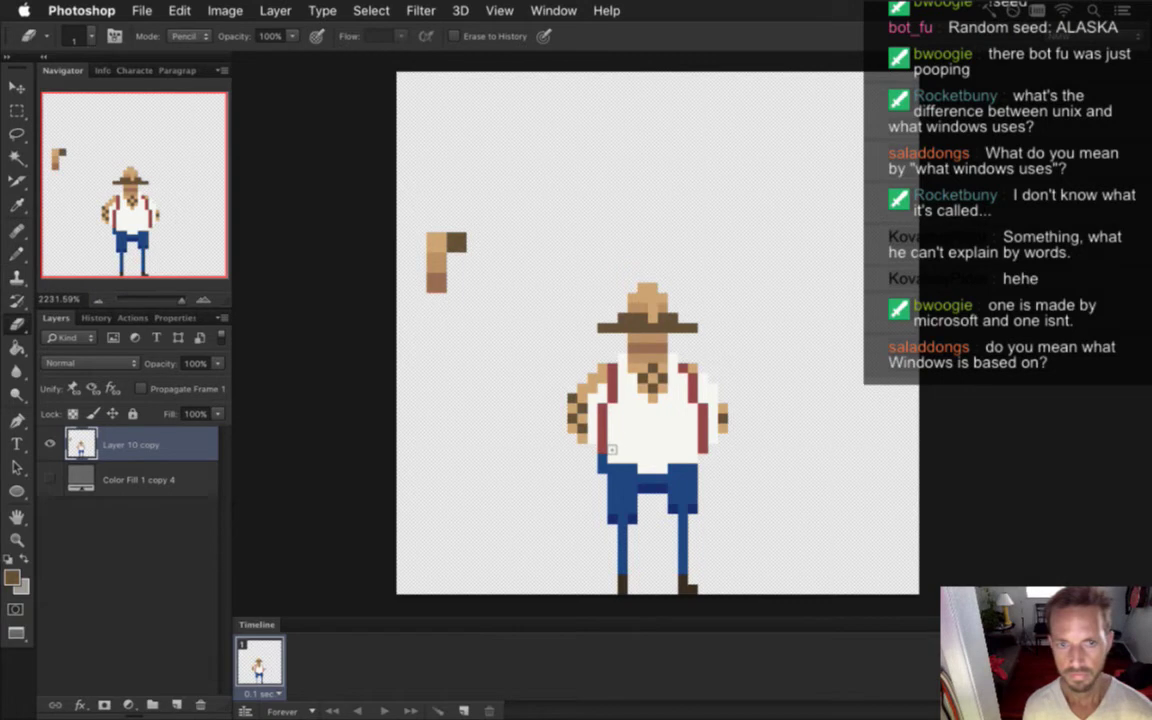
mouse_move(668, 312)
mouse_down()
mouse_move(643, 604)
mouse_move(617, 586)
mouse_up()
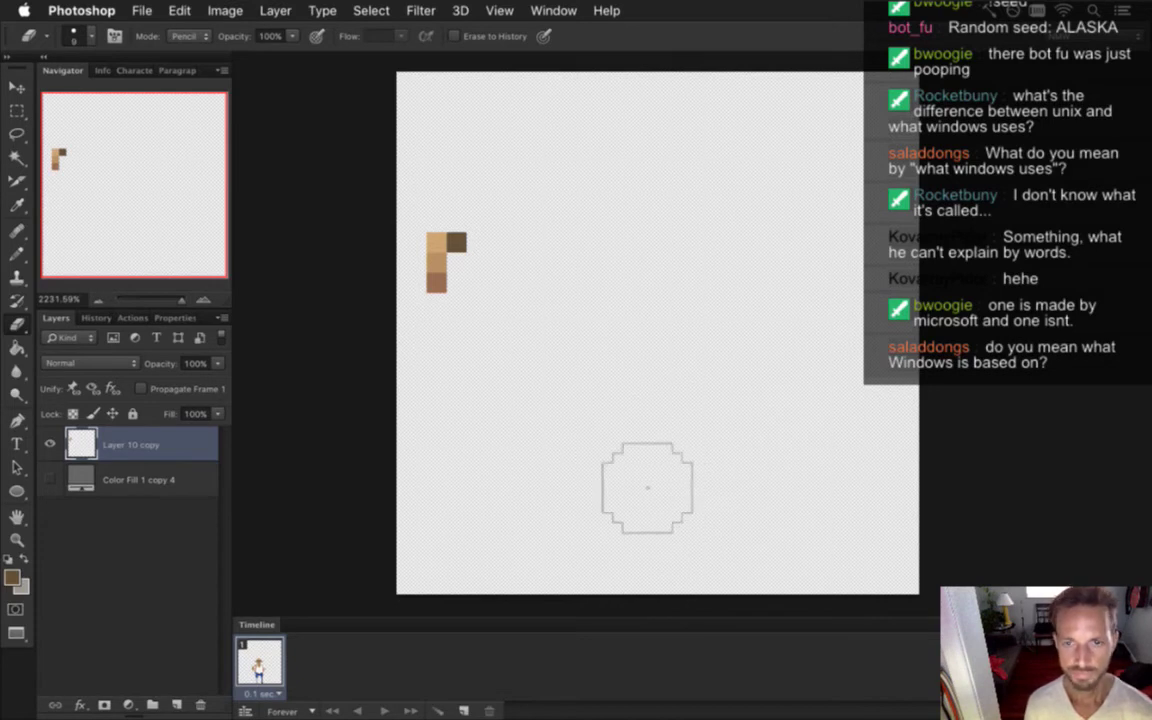
- In EkzerraSurface.psd, marquee-select the rightmost bike and its rider and copy them from the "yel bike" layer in the "bikes" group
click(558, 10)
scroll(625, 640, down, 3)
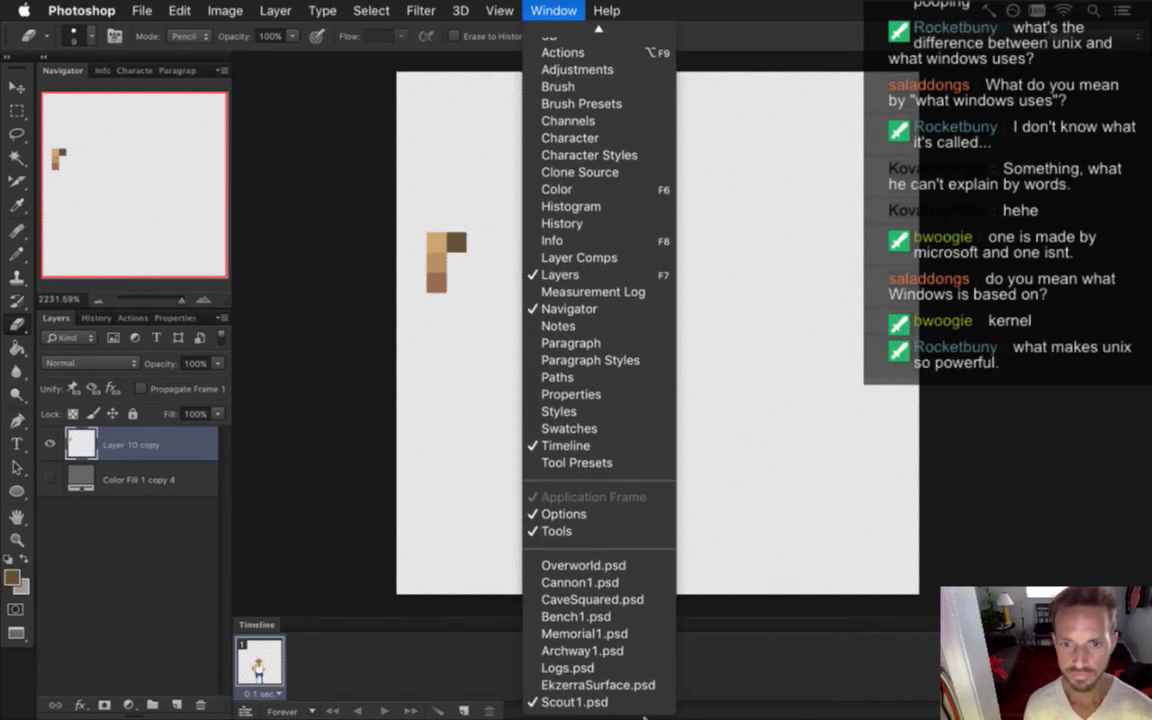
click(630, 686)
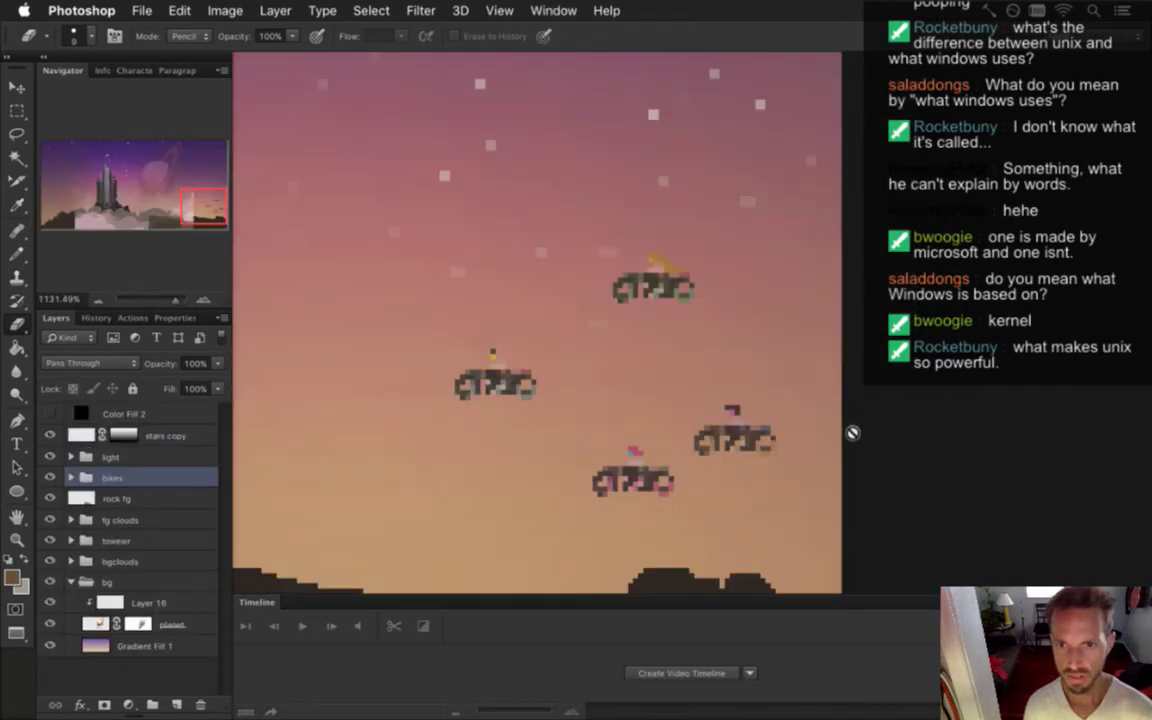
drag(673, 379, 791, 470)
click(71, 477)
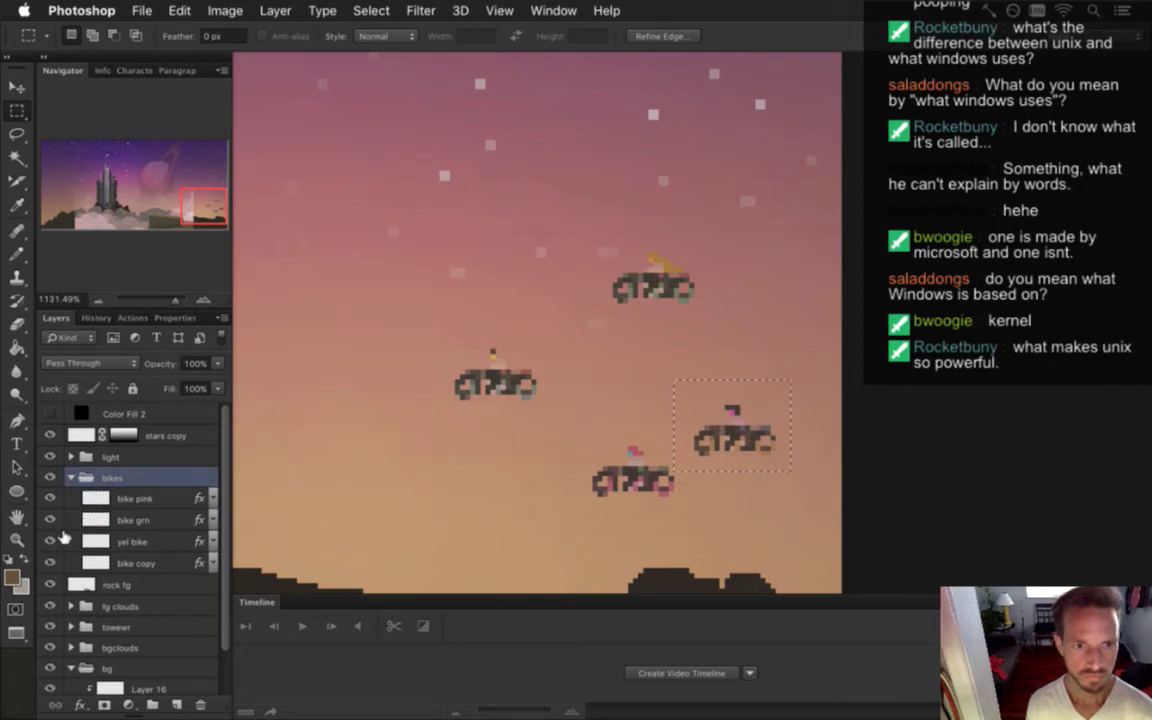
click(49, 540)
click(49, 540)
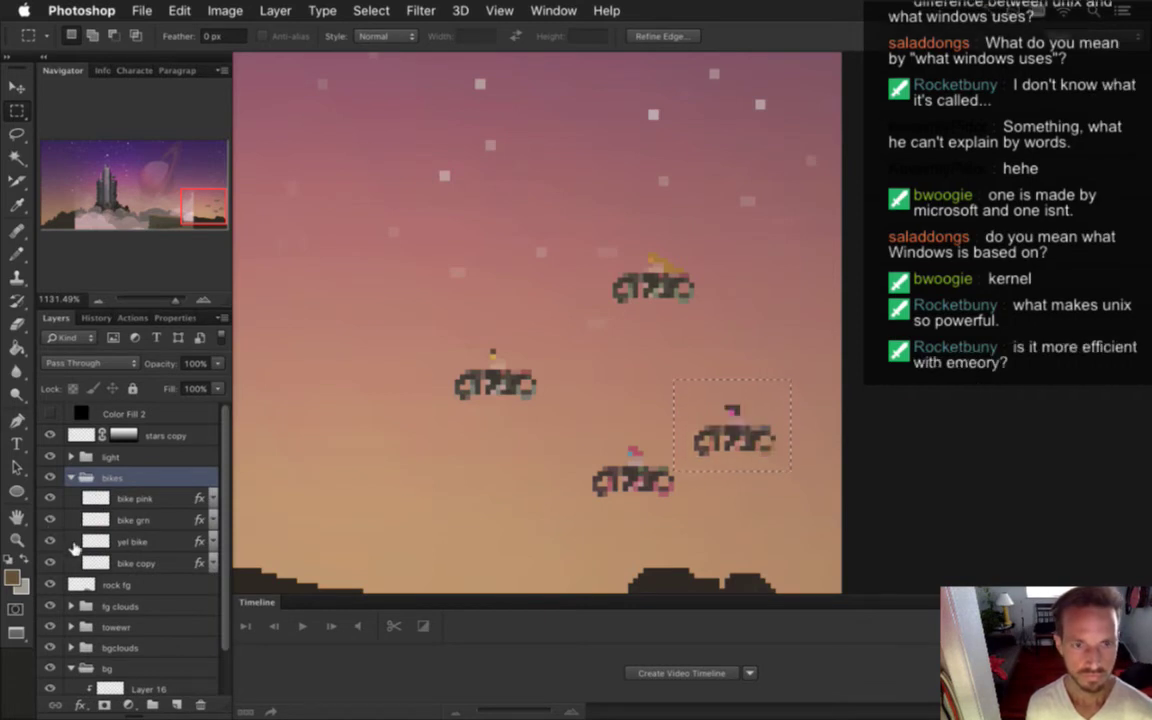
click(130, 541)
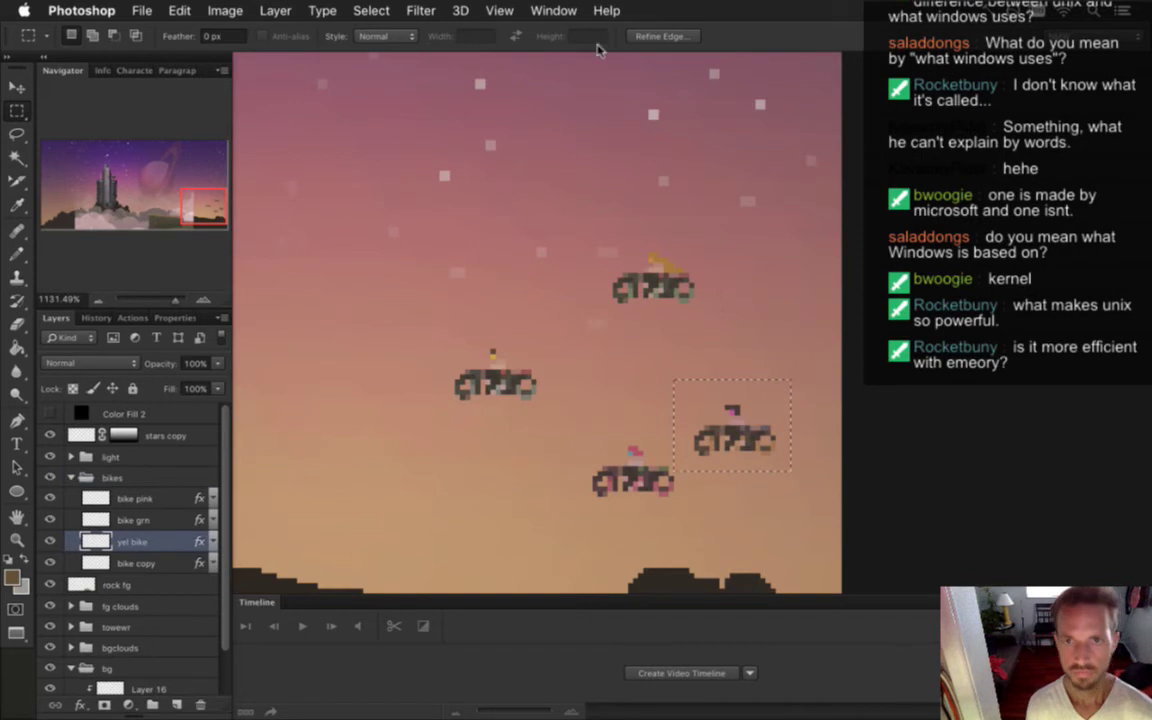
- Paste the bike and rider into Scout1.psd, move them to the canvas's empty upper-right area, and make "Layer 10 copy" active
click(553, 10)
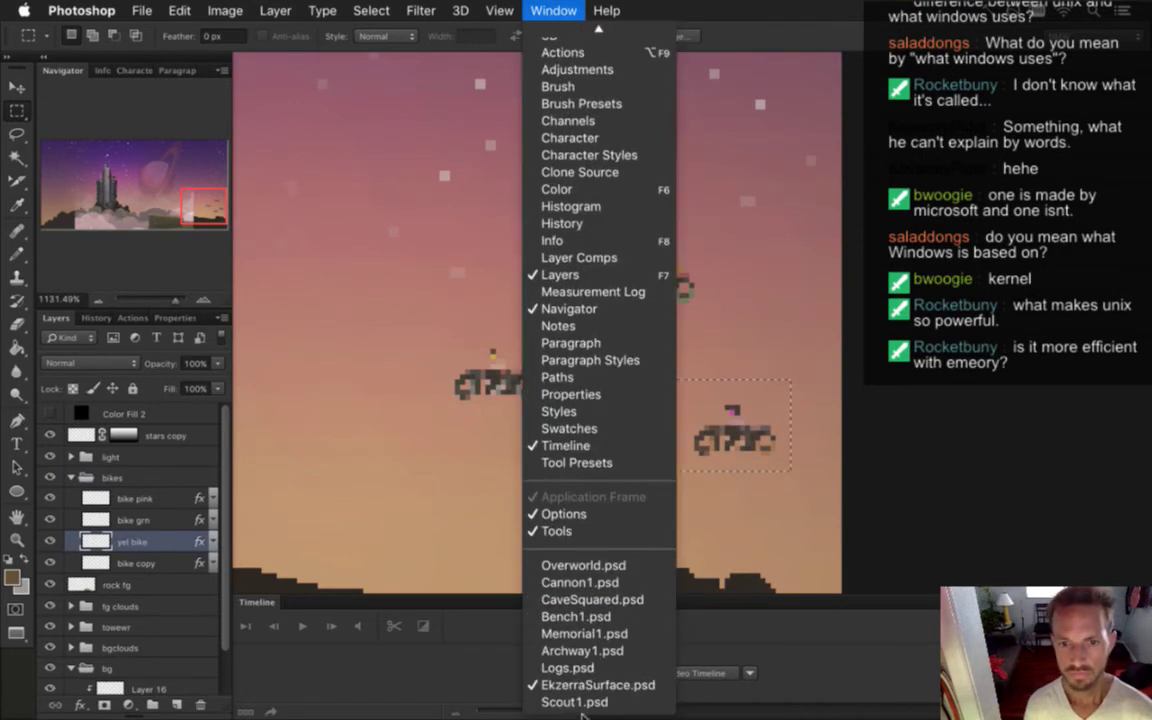
click(584, 703)
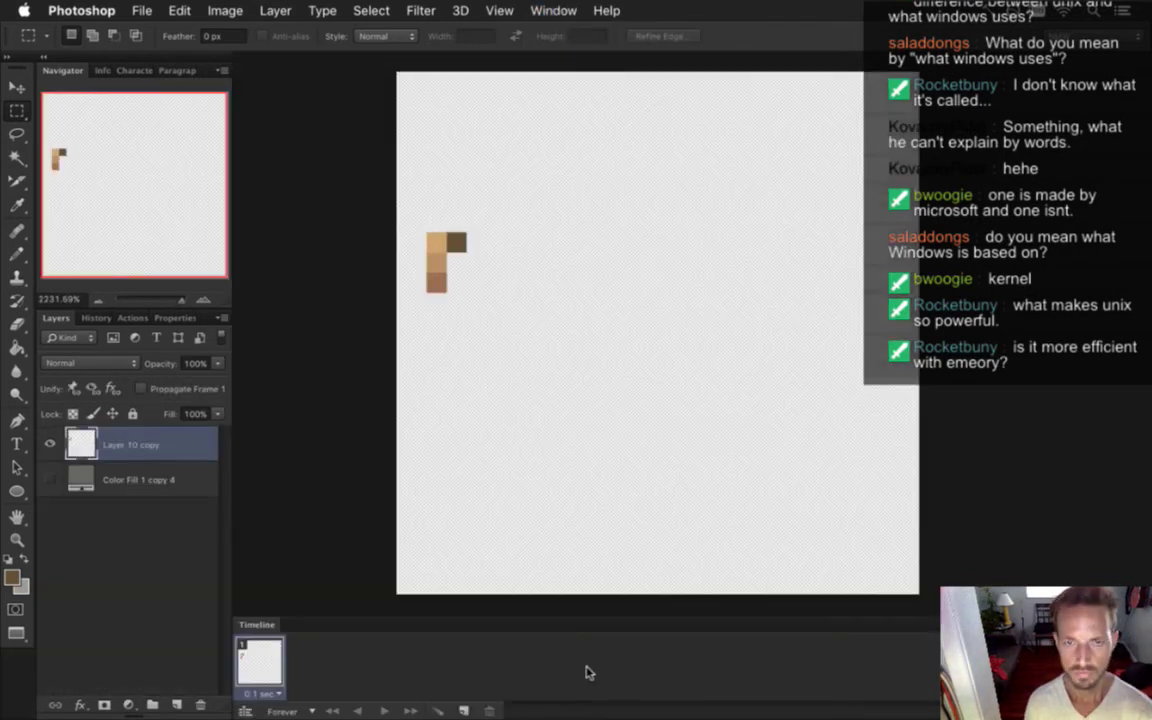
key(super+v)
key(v)
drag(553, 340, 743, 139)
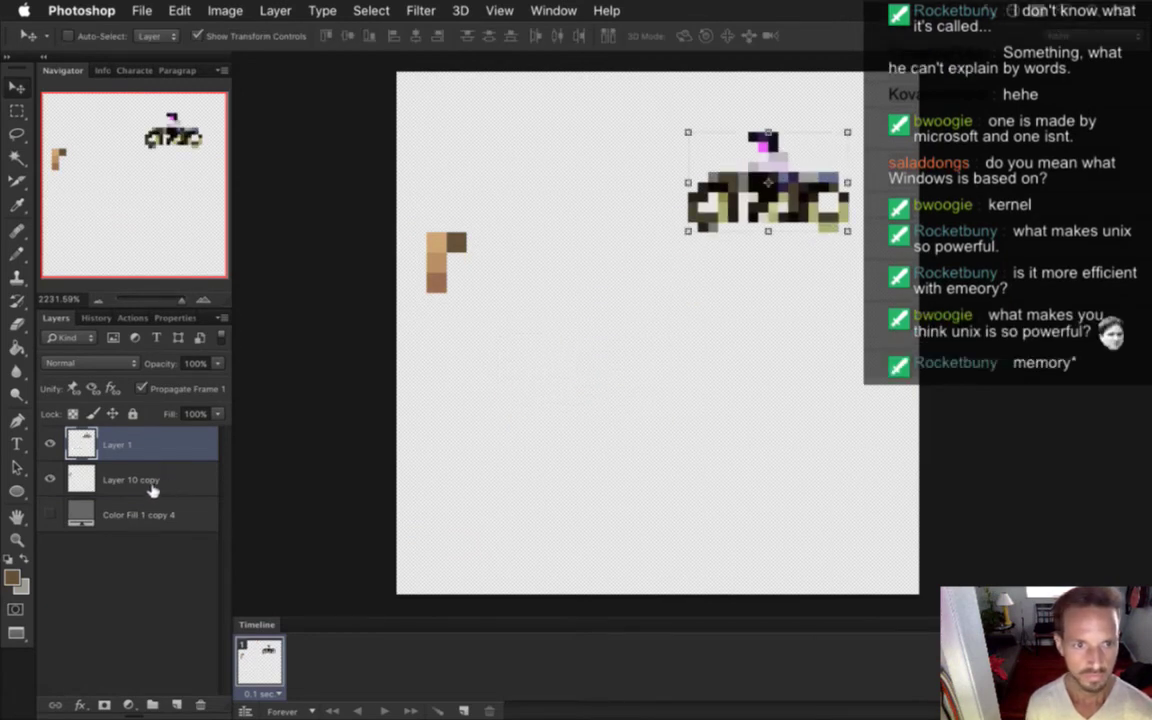
click(150, 479)
click(120, 444)
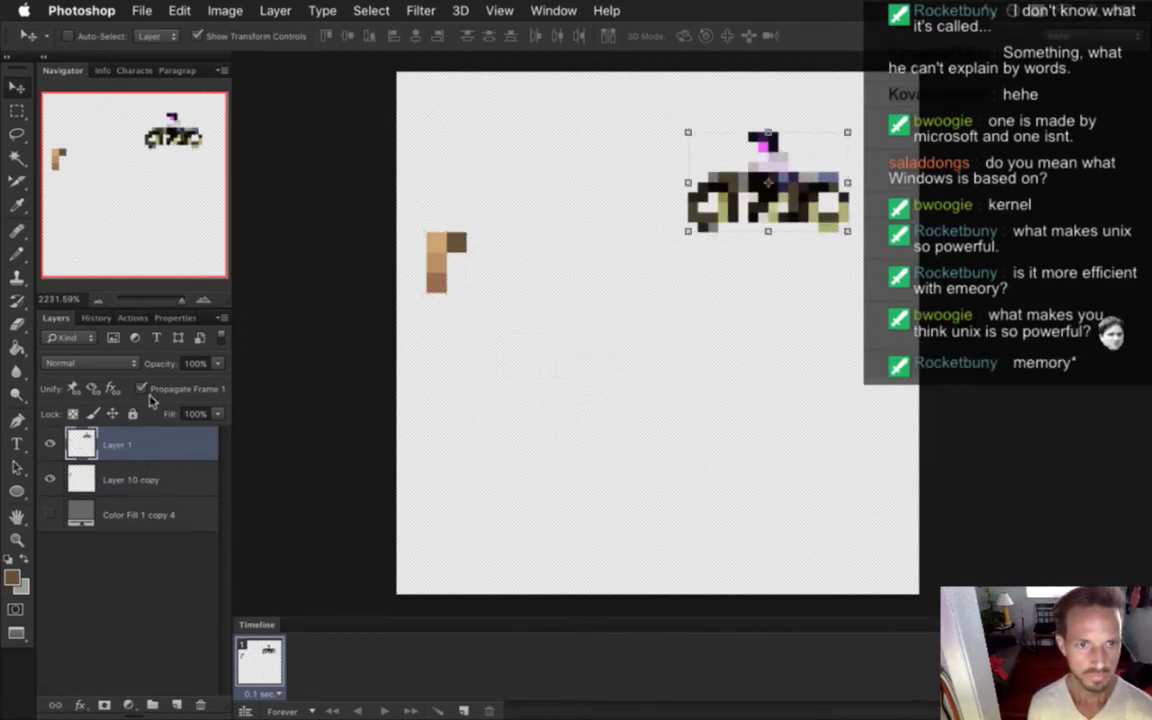
click(141, 479)
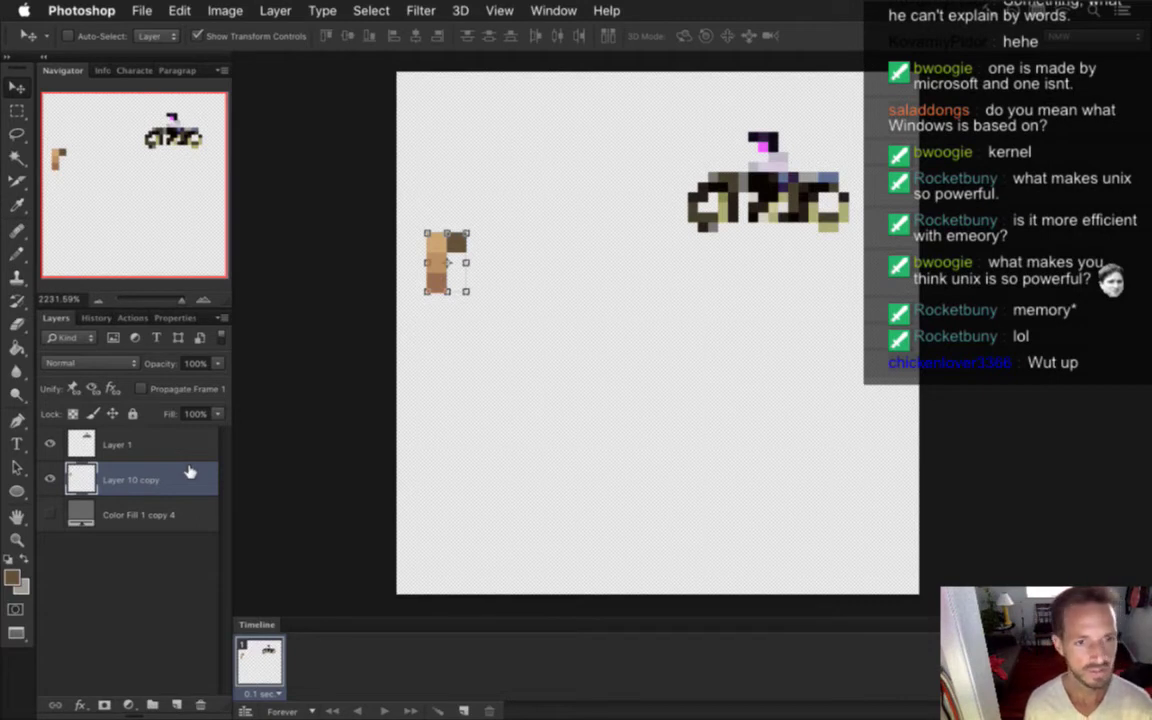
key(super+Tab)
click(670, 378)
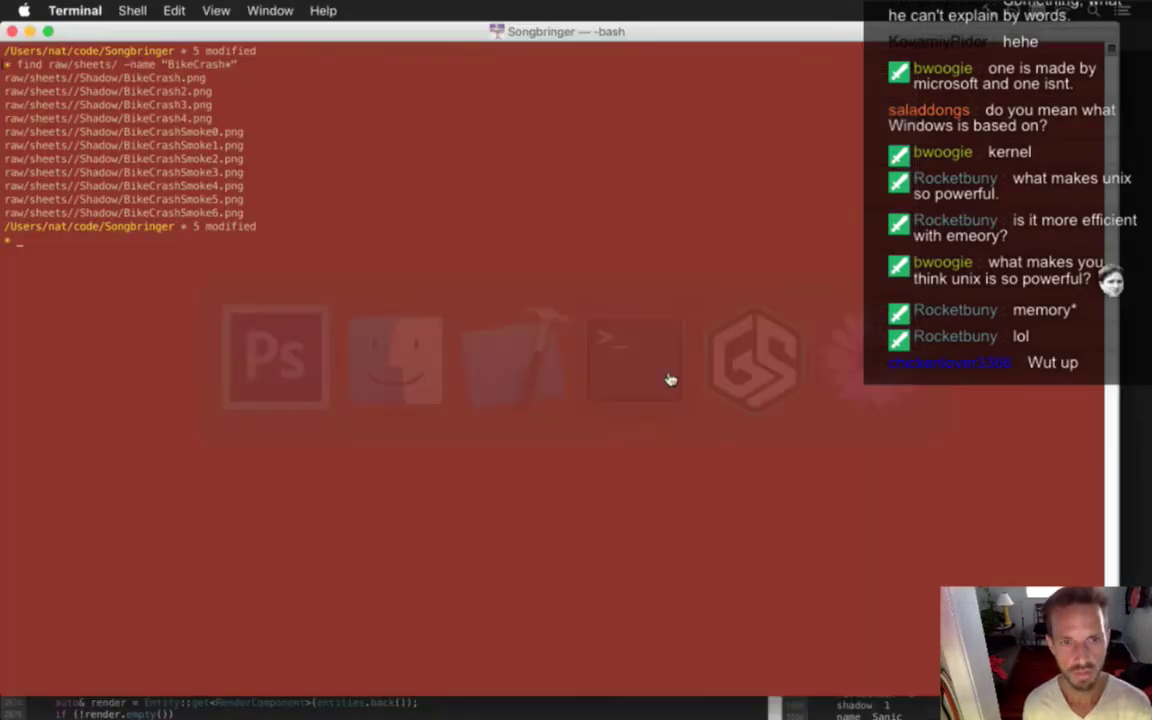
text(lslskdjflskdjfa)
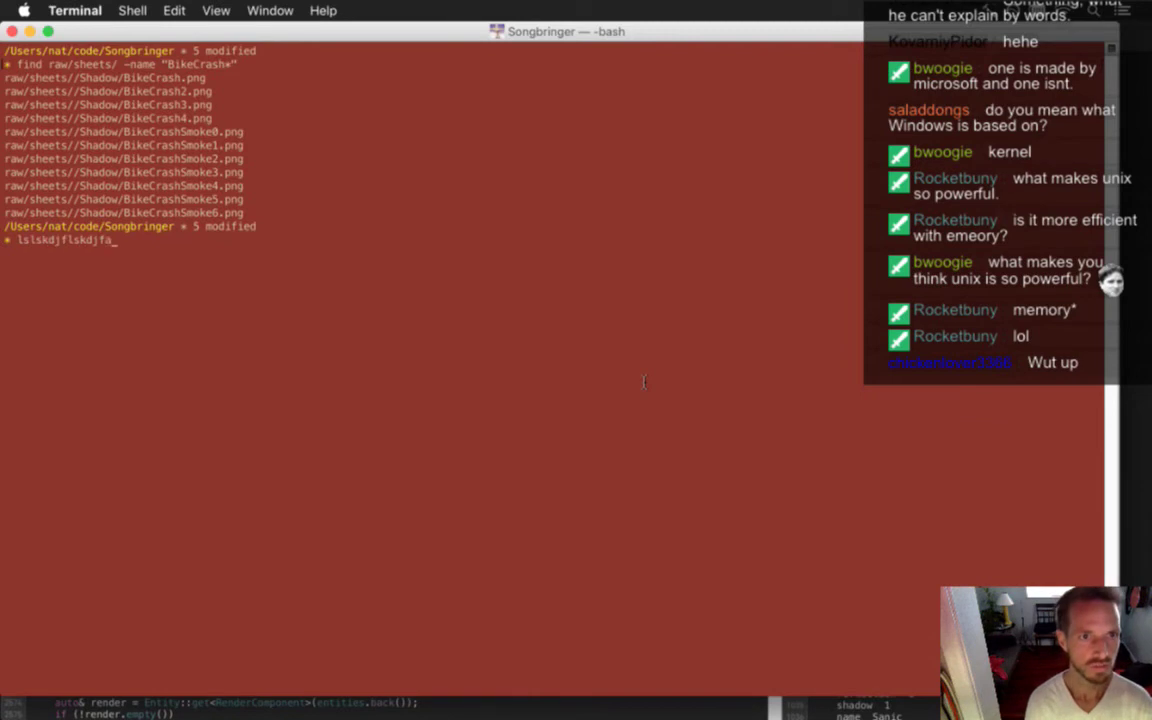
key(ctrl+u)
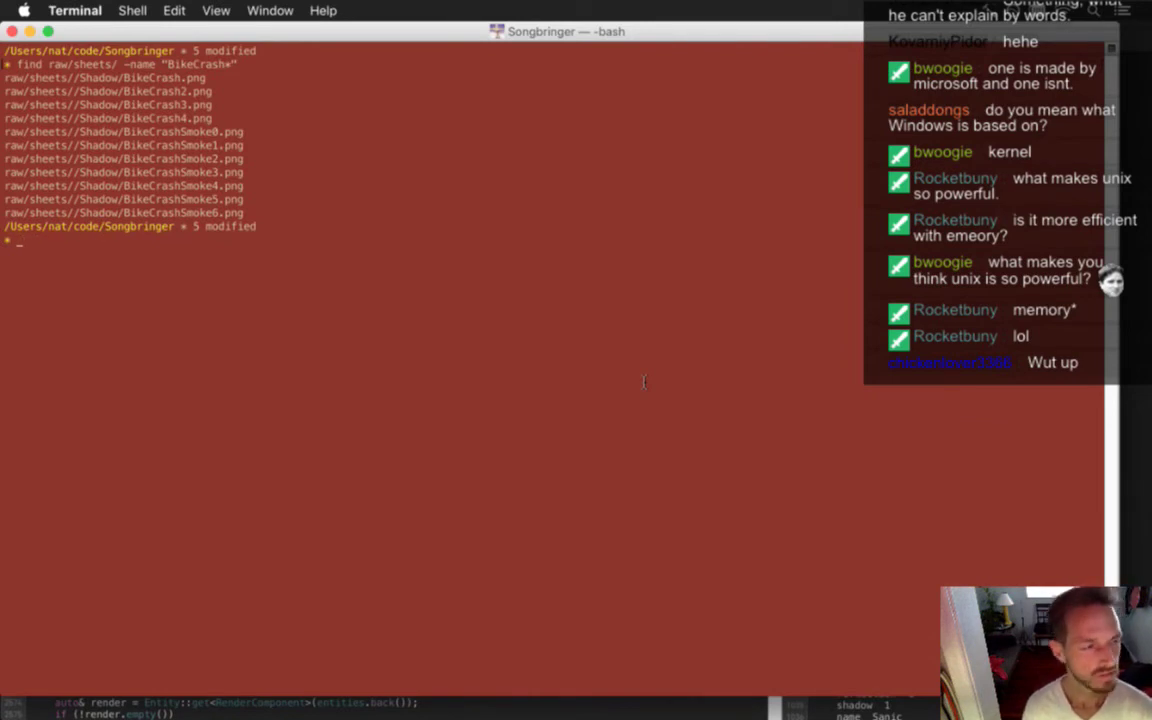
key(super+Tab)
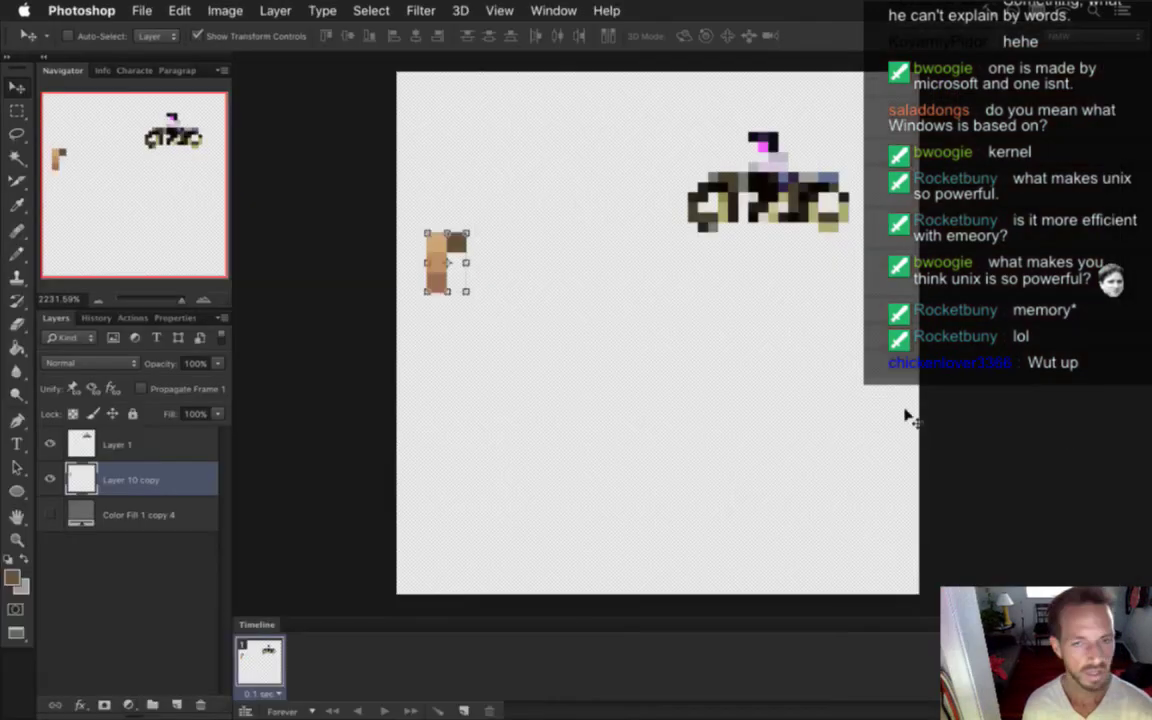
- Sample the magenta and near-black from the rider's head and paint them as swatches stacked below the dark brown one
key(m)
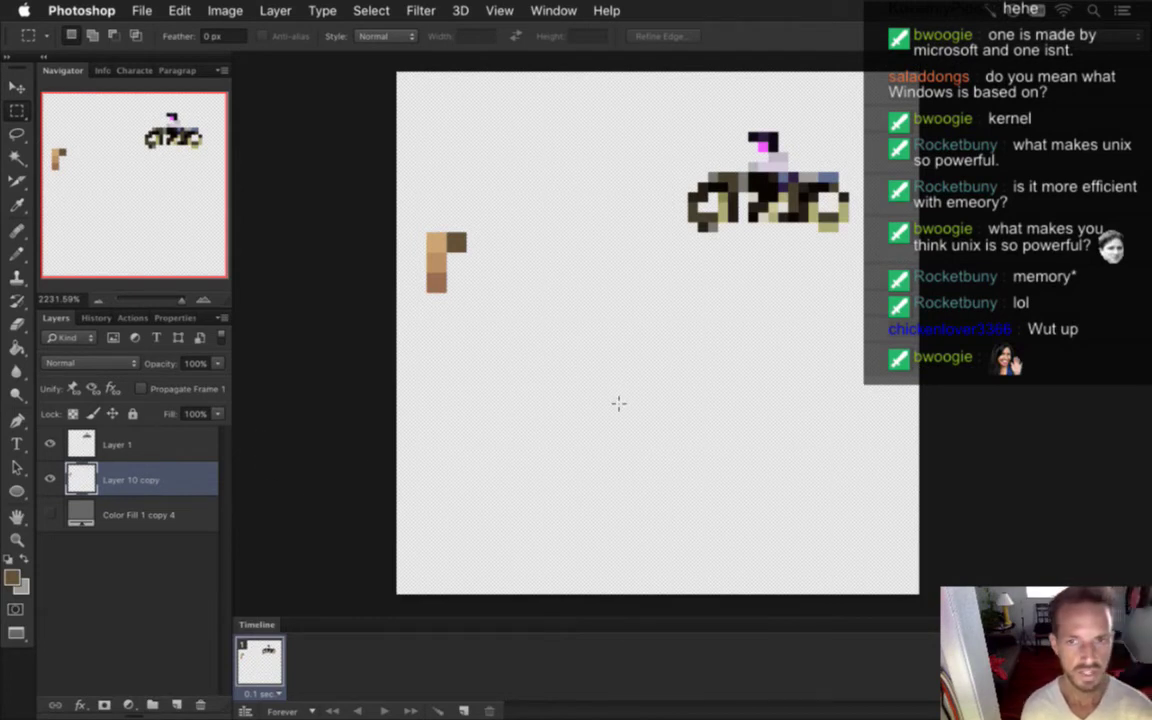
key(i)
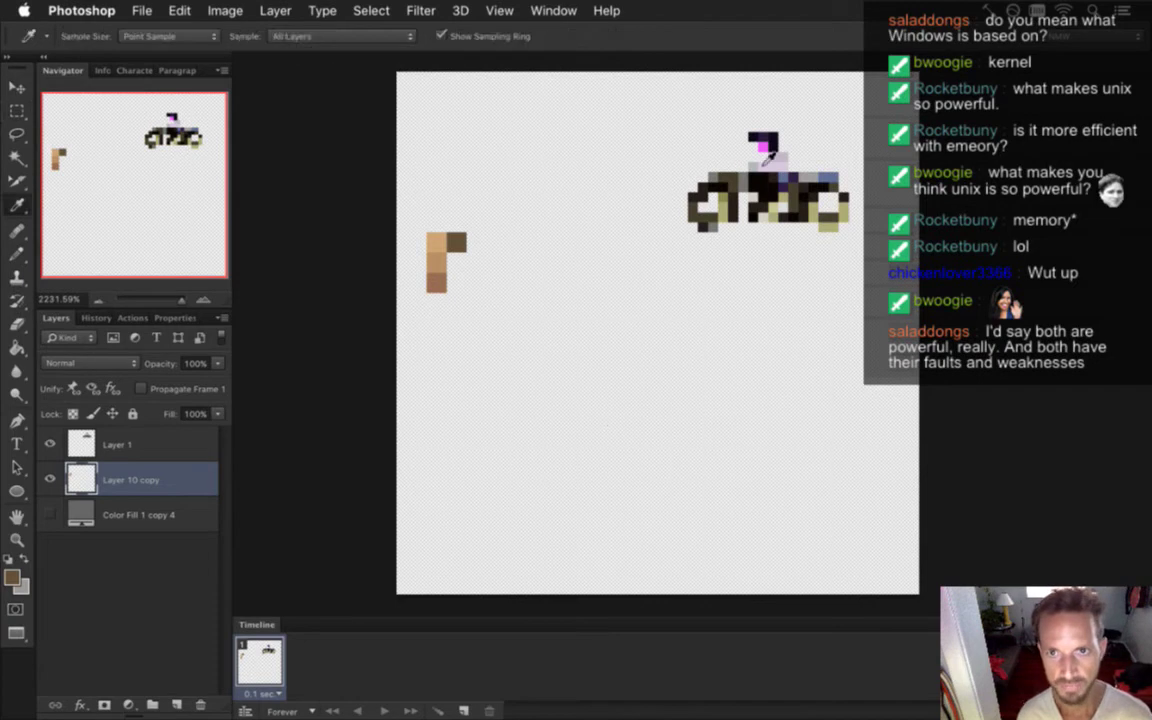
click(764, 150)
key(b)
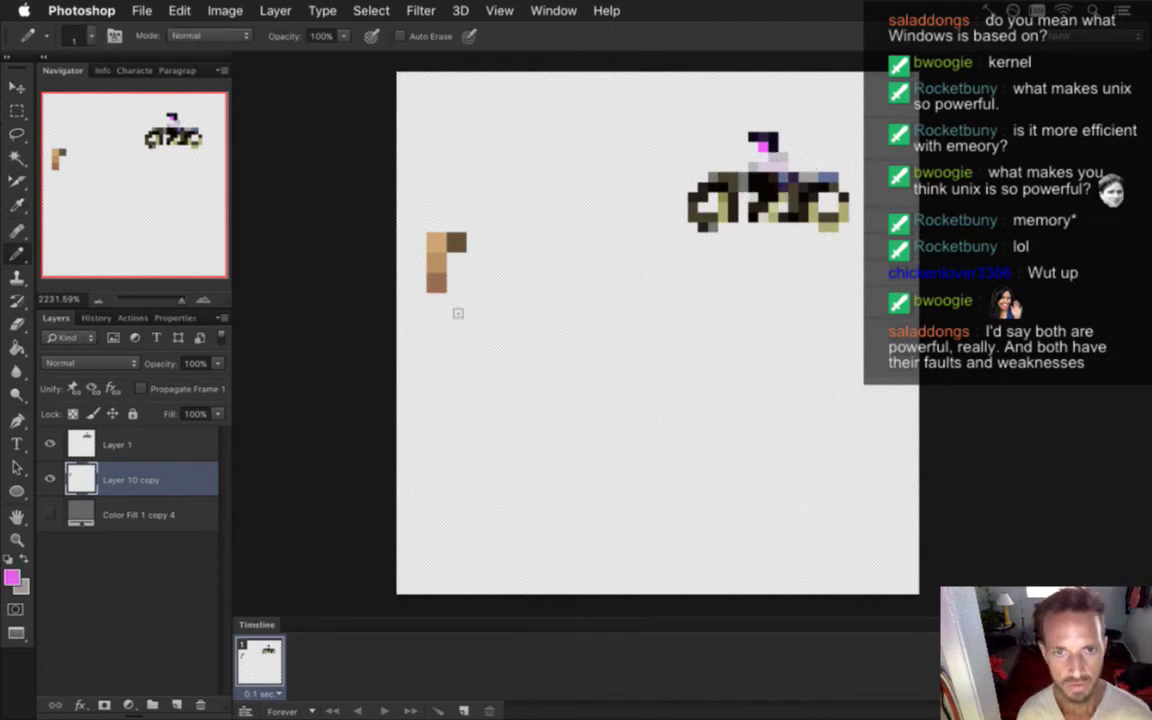
click(451, 262)
key(i)
click(772, 145)
key(b)
click(458, 284)
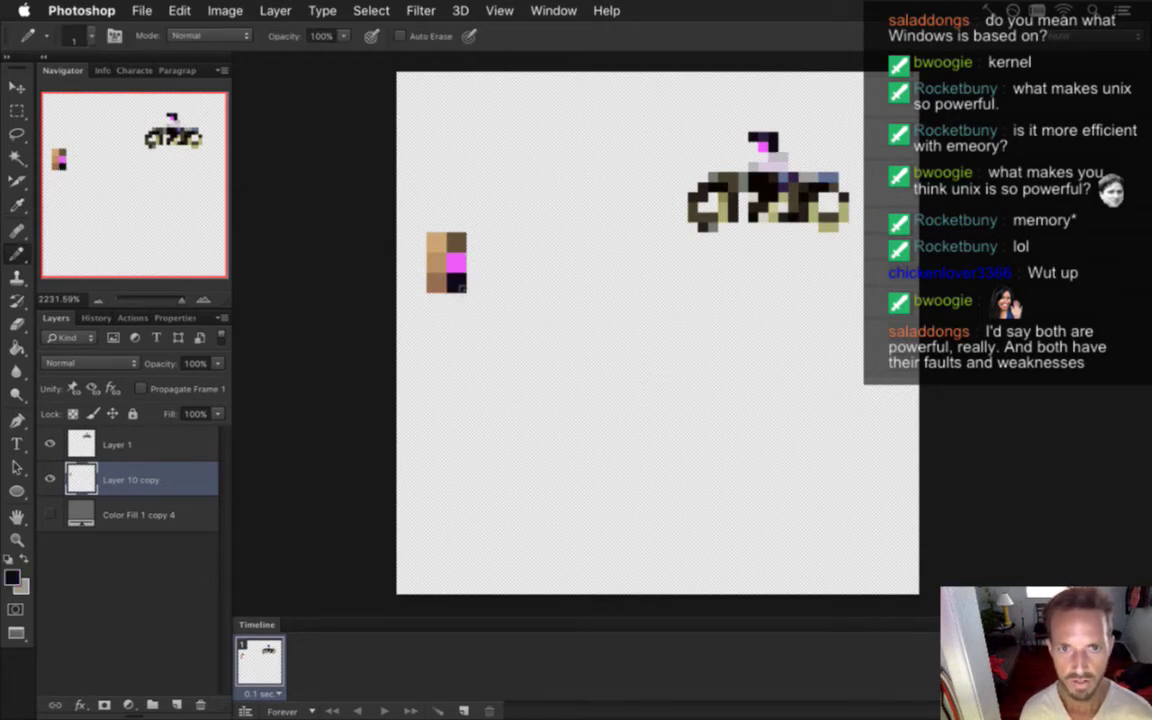
- Sample the rider's two pale lilac body shades and paint them side by side as a bottom row of the palette
key(i)
click(700, 157)
key(b)
click(452, 302)
key(i)
click(771, 165)
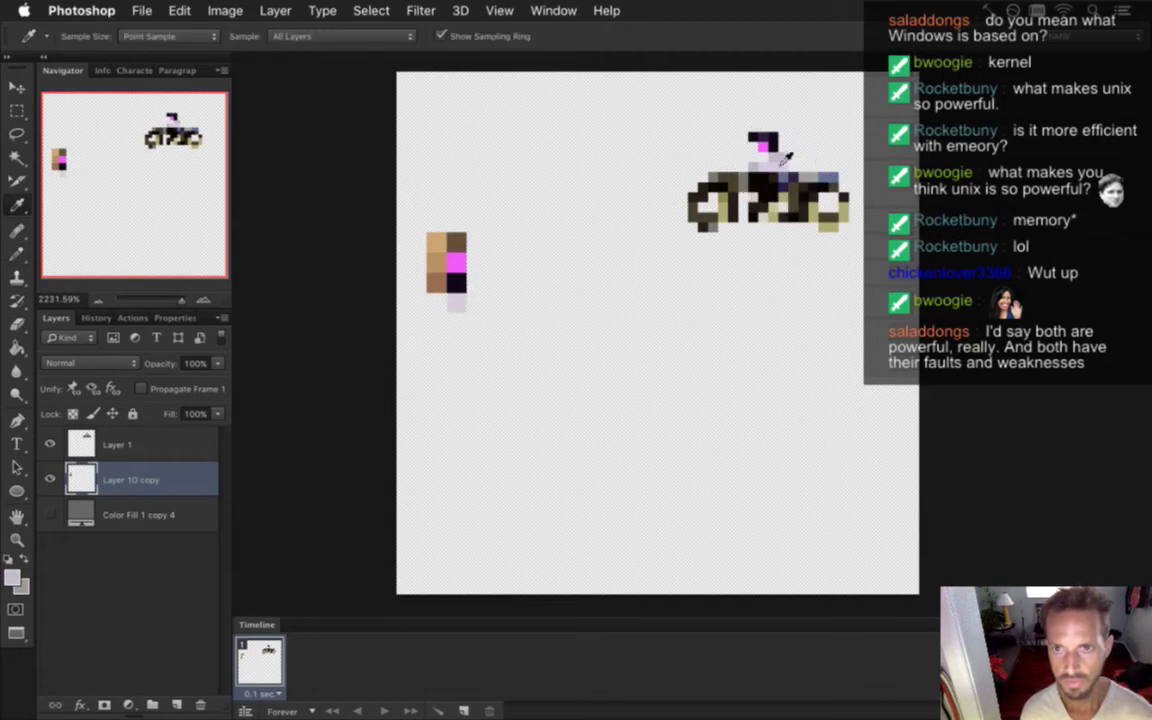
key(b)
click(436, 302)
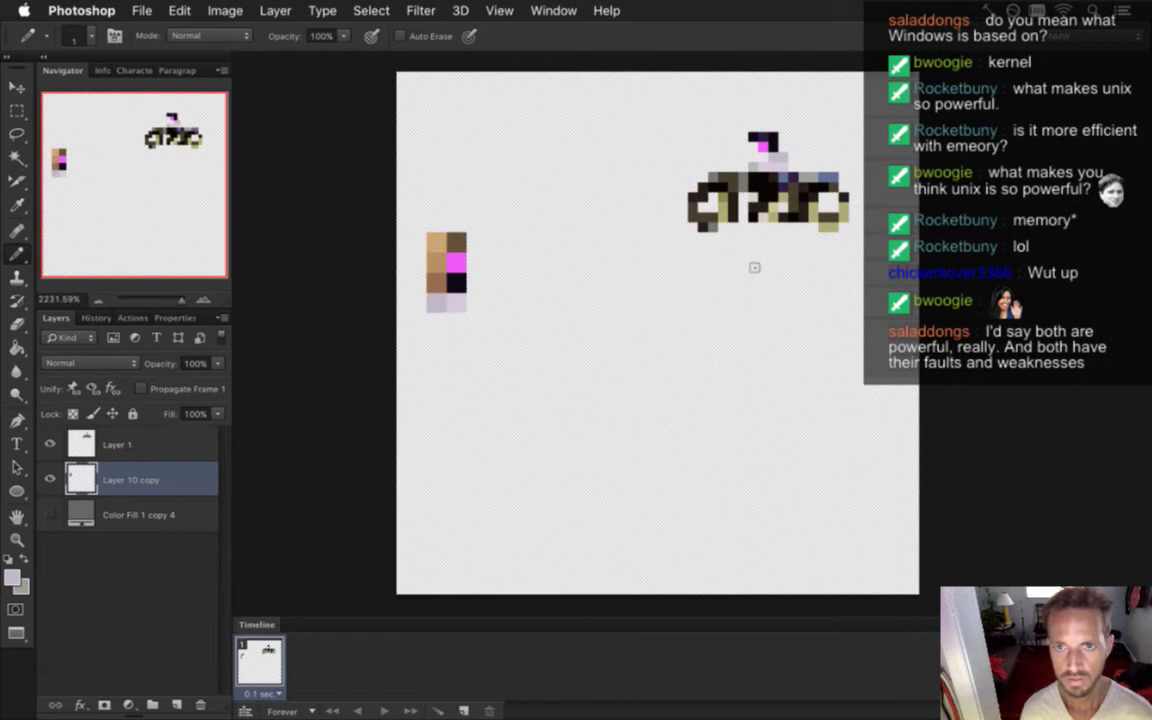
- Hide the pasted bike's "Layer 1" and rename "Layer 10 copy" to "pal"
click(134, 443)
click(50, 444)
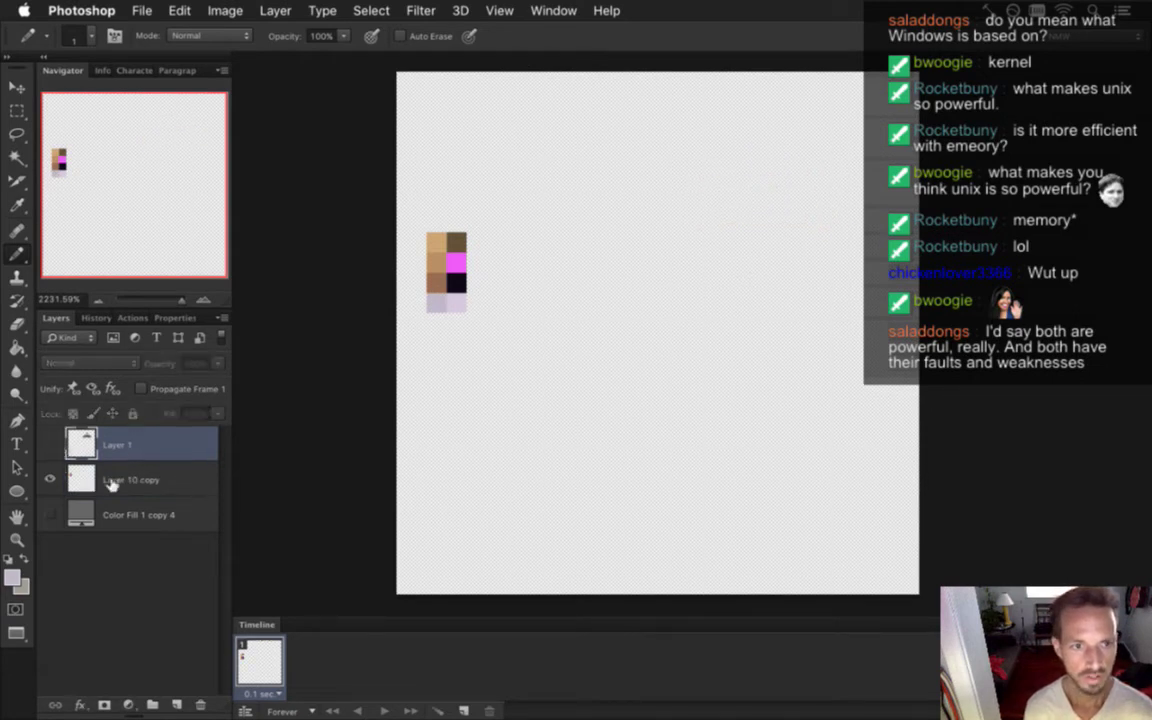
click(100, 478)
double_click(147, 476)
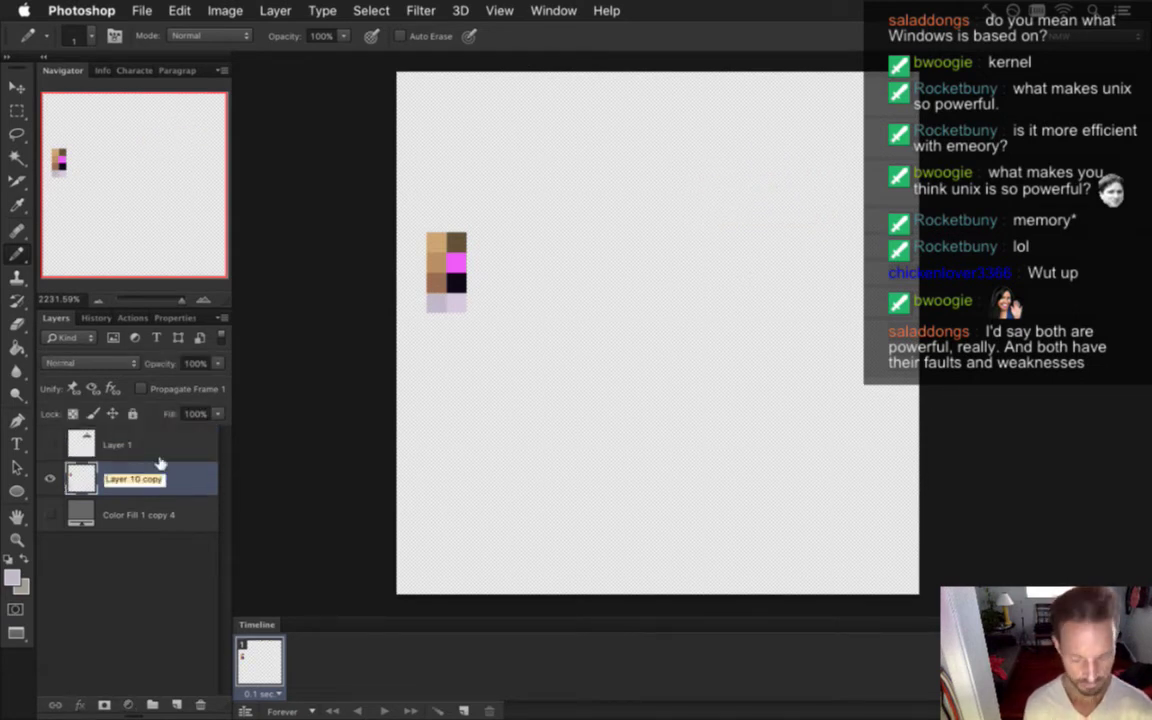
text(pal)
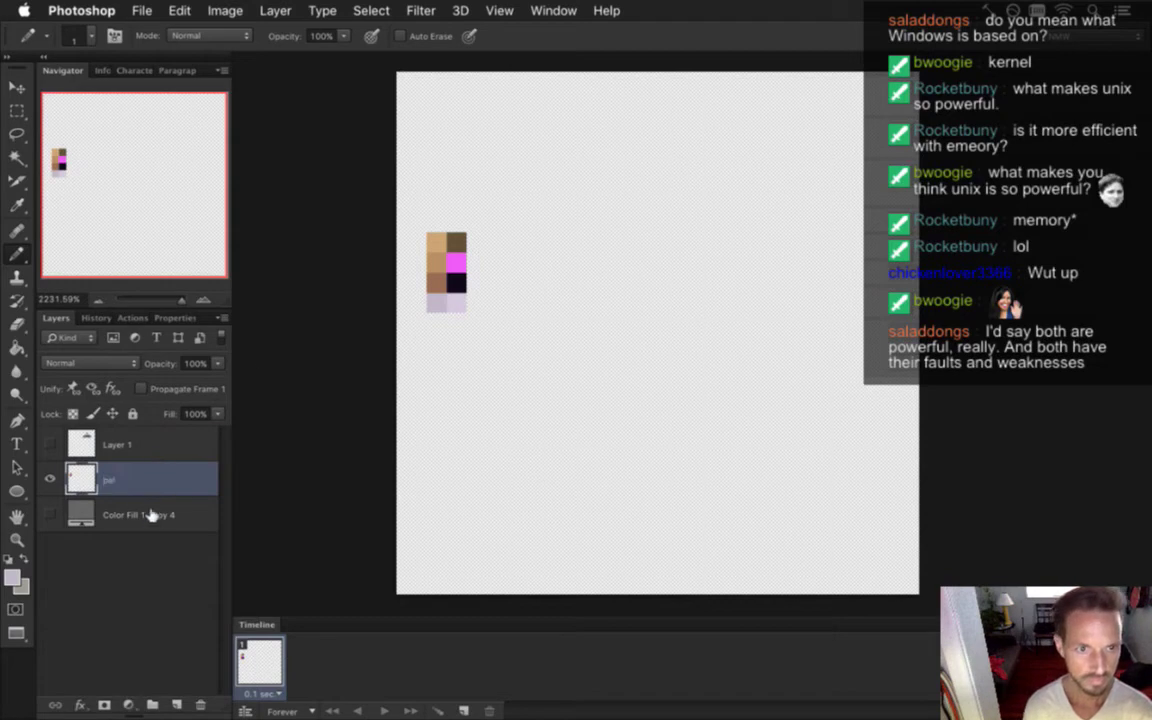
- Show the grey "Color Fill 1 copy 4" layer and add a new layer above it with Propagate Frame 1 turned off
click(145, 514)
click(50, 514)
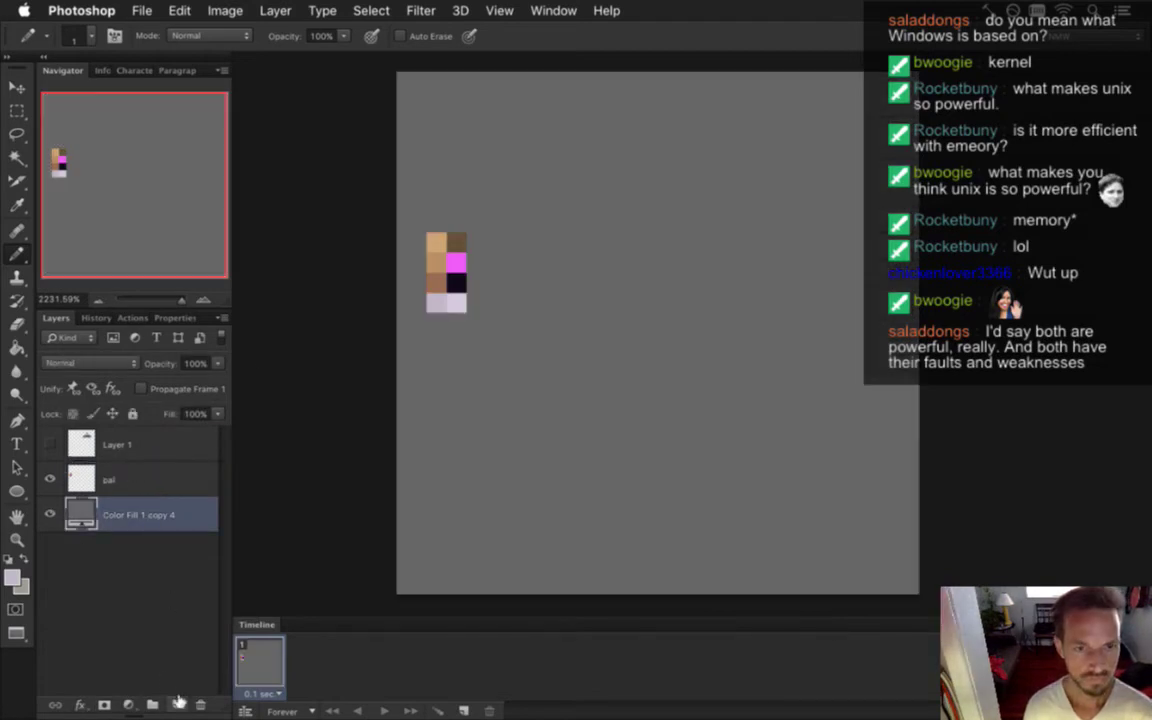
key(super+alt+shift+n)
click(141, 388)
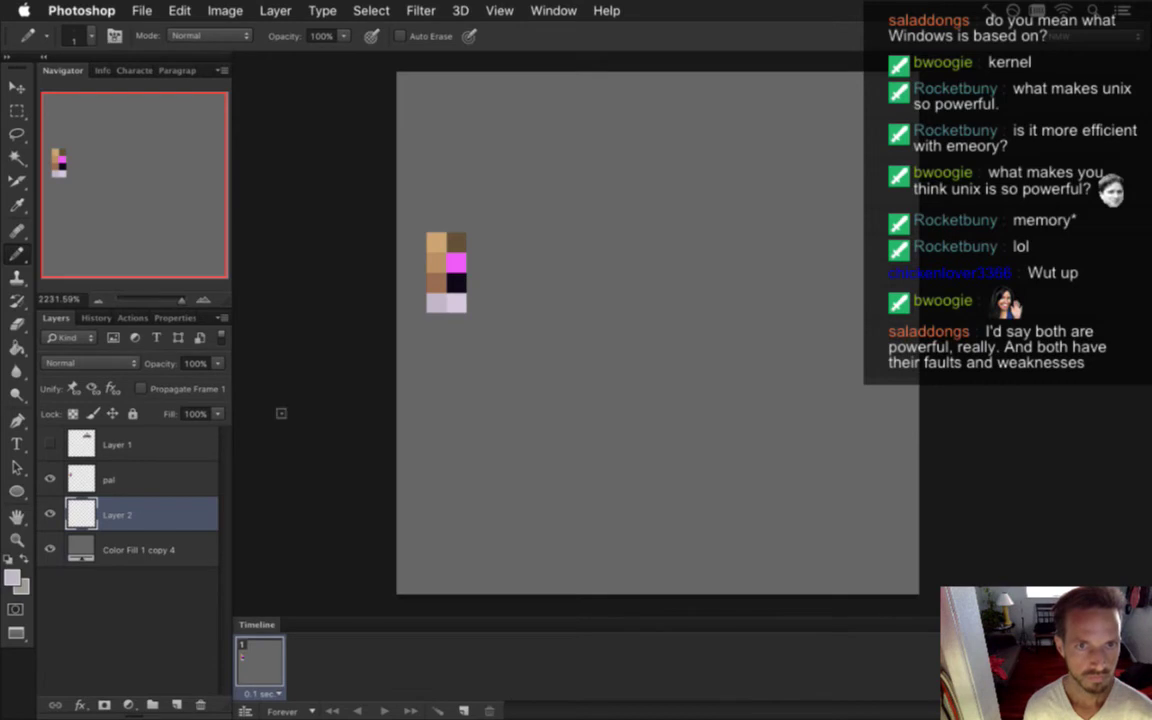
- Sample the darker lilac swatch and paint a filled, rounded torso in the lower middle of the canvas with the Pencil
key(i)
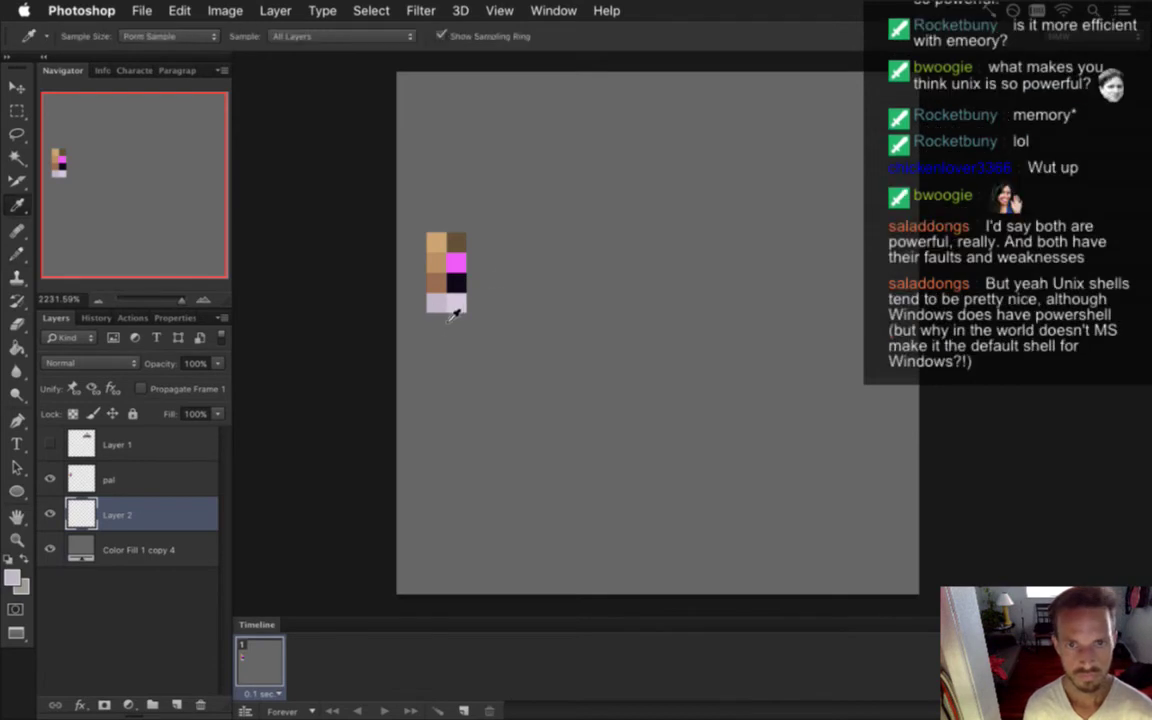
click(447, 311)
key(b)
mouse_move(643, 415)
mouse_down()
mouse_move(623, 442)
mouse_move(612, 504)
mouse_move(638, 452)
mouse_move(666, 454)
mouse_move(680, 496)
mouse_move(638, 508)
mouse_up()
click(643, 498)
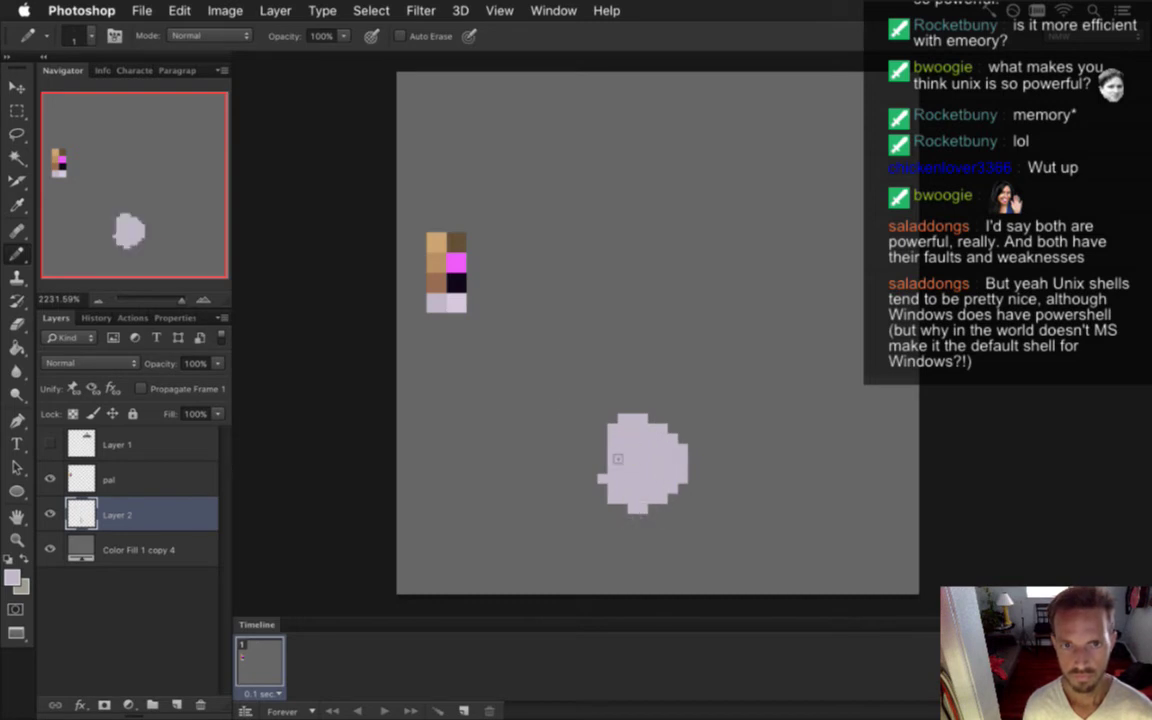
- Sample the near-black swatch and paint the folded legs beneath the torso, extending to its right
key(i)
click(460, 290)
key(b)
mouse_move(612, 510)
mouse_down()
mouse_move(620, 548)
mouse_move(733, 548)
mouse_move(694, 515)
mouse_move(688, 545)
mouse_move(674, 515)
mouse_move(665, 542)
mouse_move(627, 542)
mouse_move(694, 532)
mouse_move(706, 534)
mouse_move(702, 547)
mouse_move(629, 565)
mouse_move(713, 532)
mouse_up()
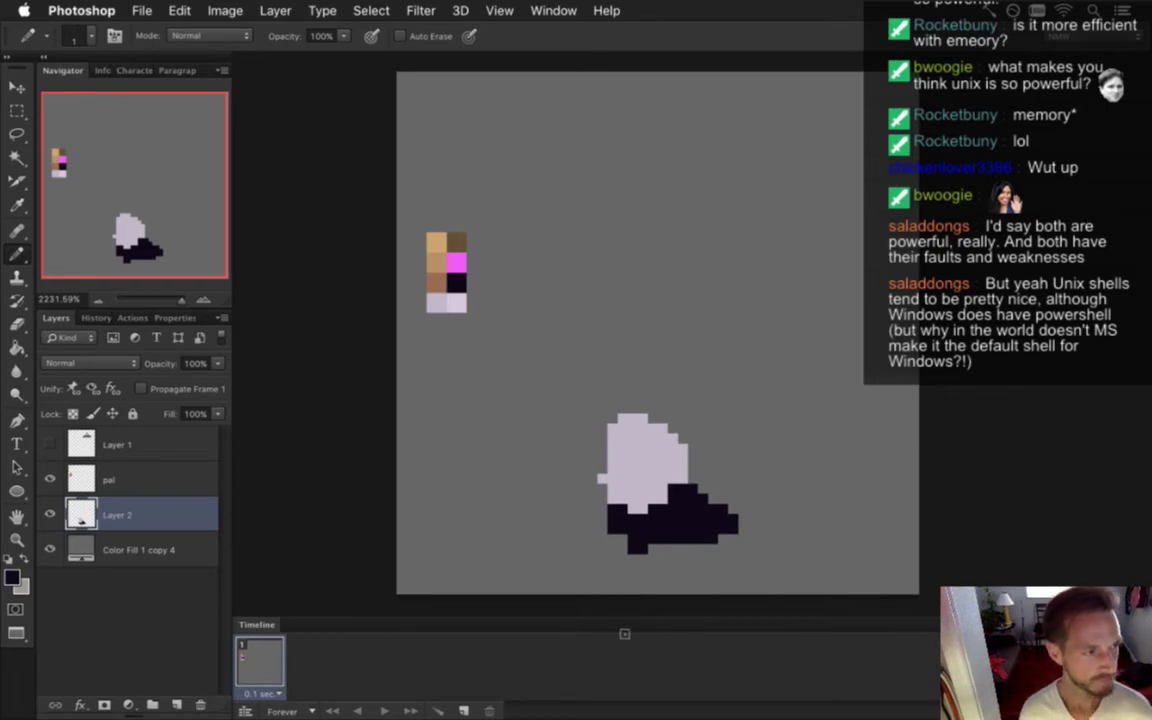
- Sample the medium tan from the palette and paint a small oval head just above the torso
key(i)
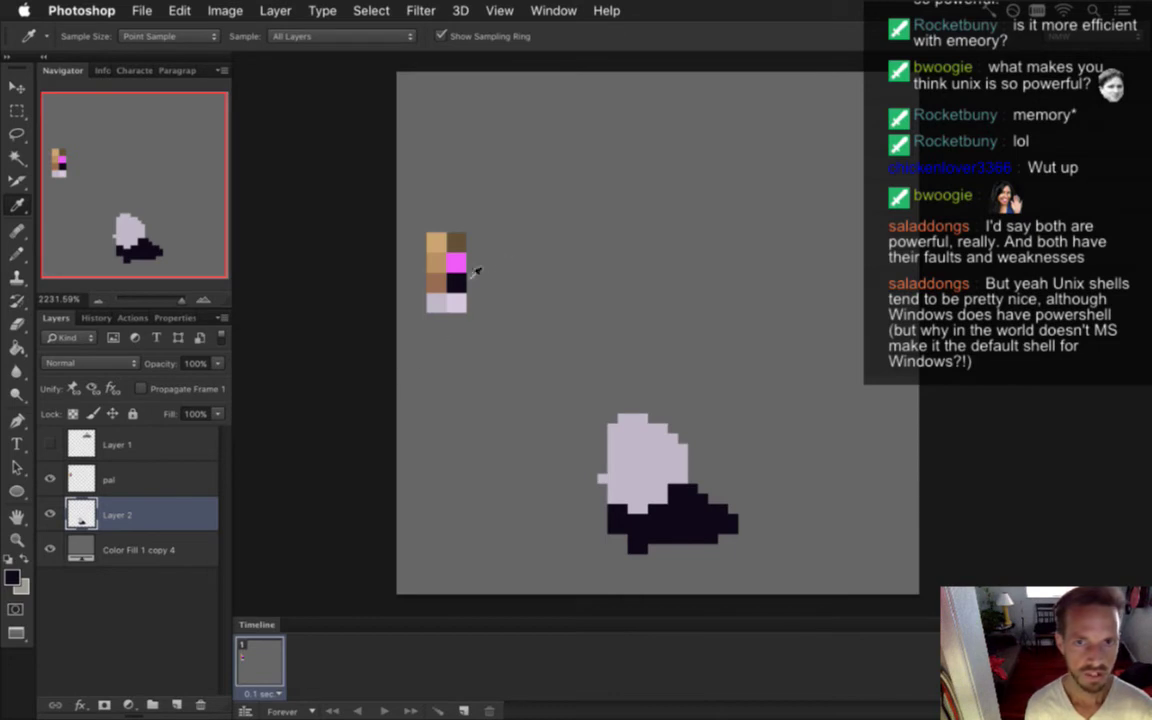
click(440, 280)
key(b)
mouse_move(620, 405)
mouse_down()
mouse_move(625, 365)
mouse_move(648, 378)
mouse_move(628, 352)
mouse_move(614, 394)
mouse_up()
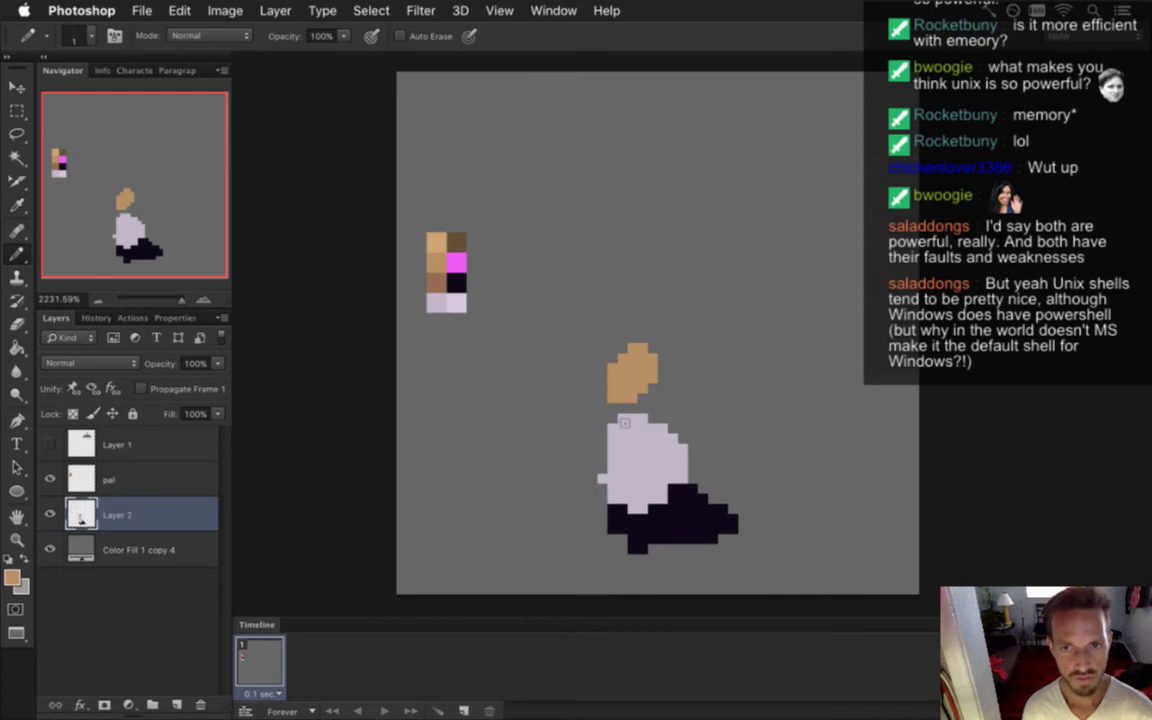
key(e)
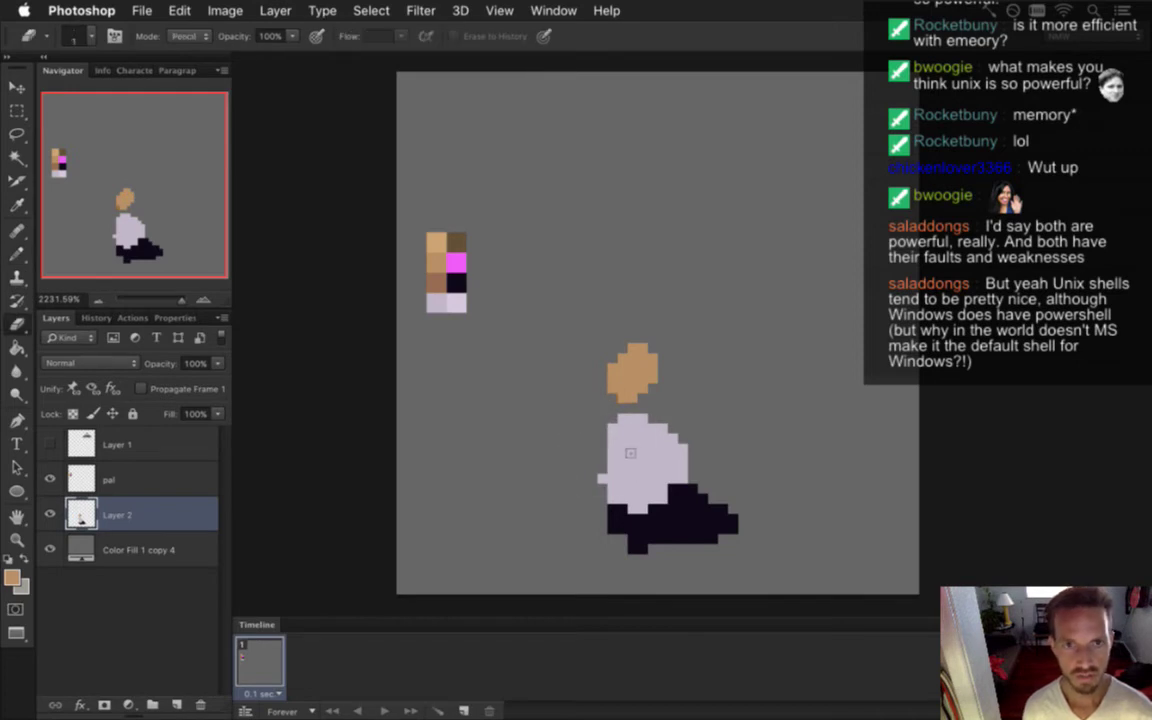
- Sample the magenta swatch, paint a short horizontal eye stripe on the head's right side, and pick up a skin tone from the face
key(i)
click(455, 262)
key(b)
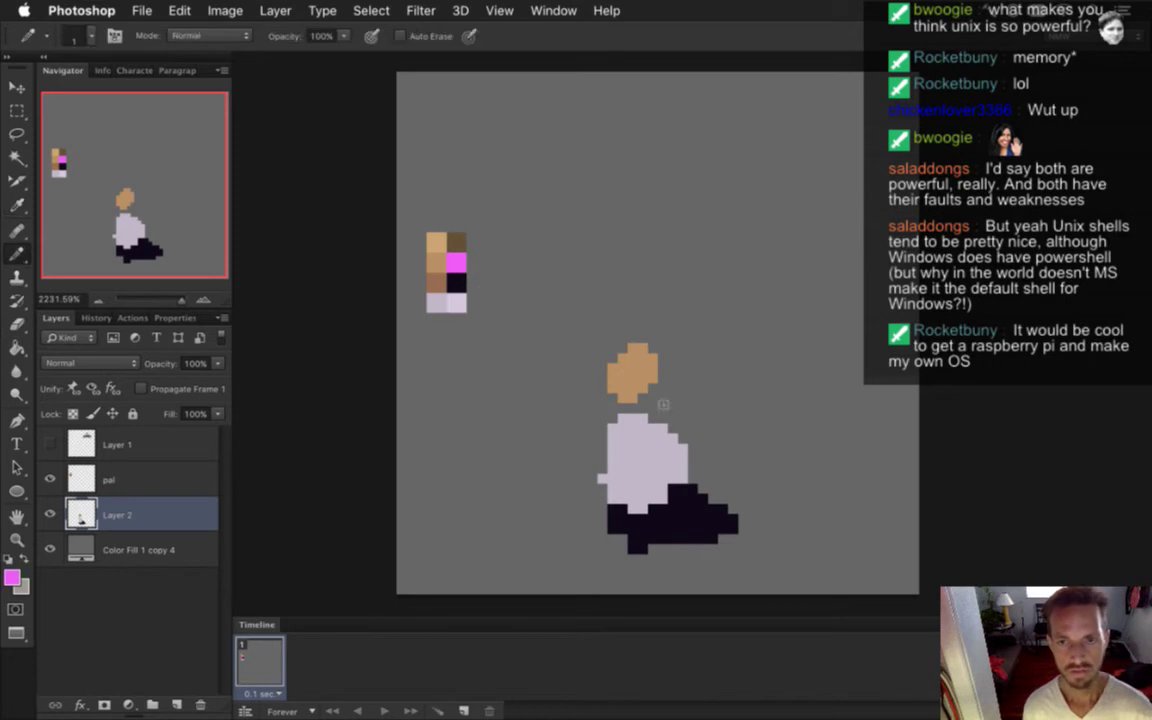
drag(642, 368, 652, 378)
alt+click(634, 391)
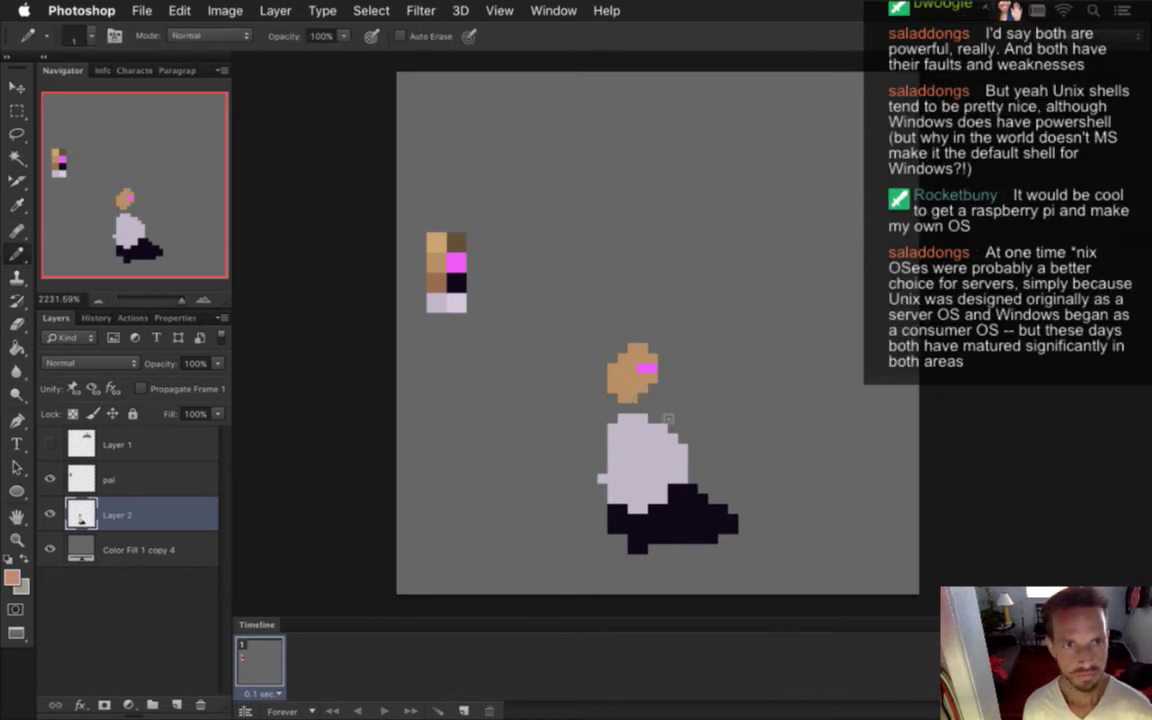
- Sample the darker brown swatch from the palette and paint the neck and chin shadow between the head and torso
key(i)
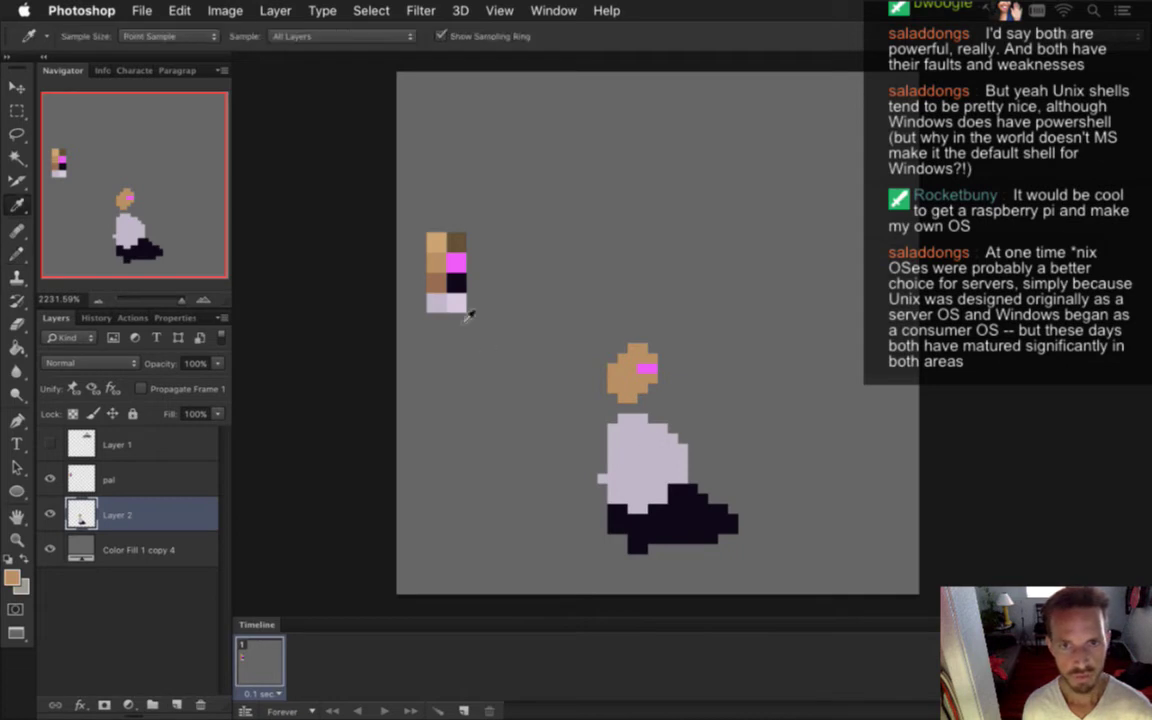
click(448, 290)
drag(612, 408, 643, 399)
key(e)
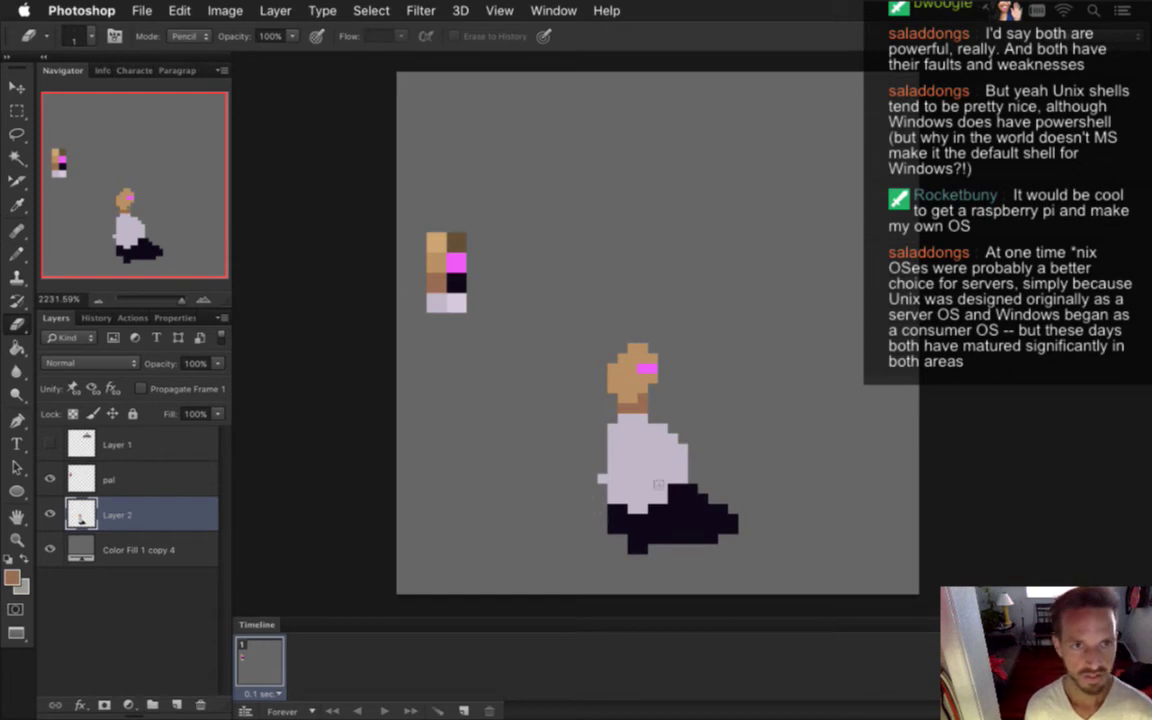
- Paint the arm over the torso with a lightest-lilac sleeve and a forearm and hand in the face's tan, reaching onto the legs
key(b)
alt+click(462, 307)
drag(632, 438, 622, 448)
click(630, 469)
click(622, 467)
alt+click(617, 373)
drag(618, 478, 682, 508)
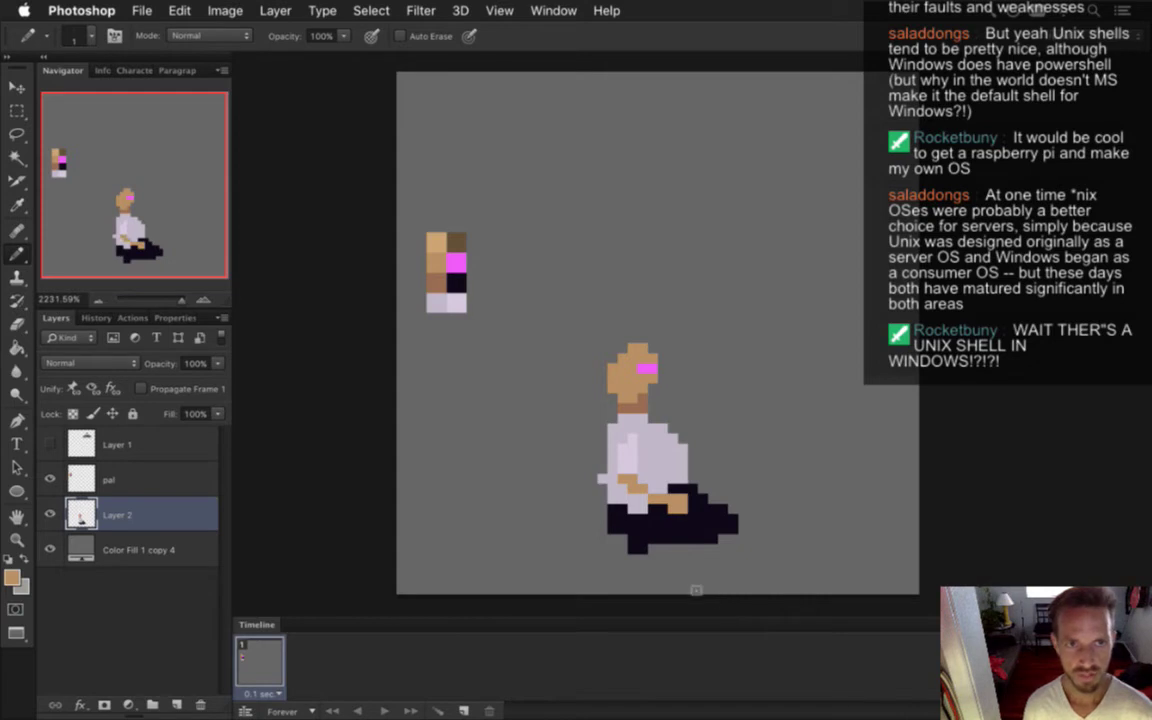
- Hide the pal layer and nudge the figure on Layer 2 one pixel left and three pixels down
click(50, 479)
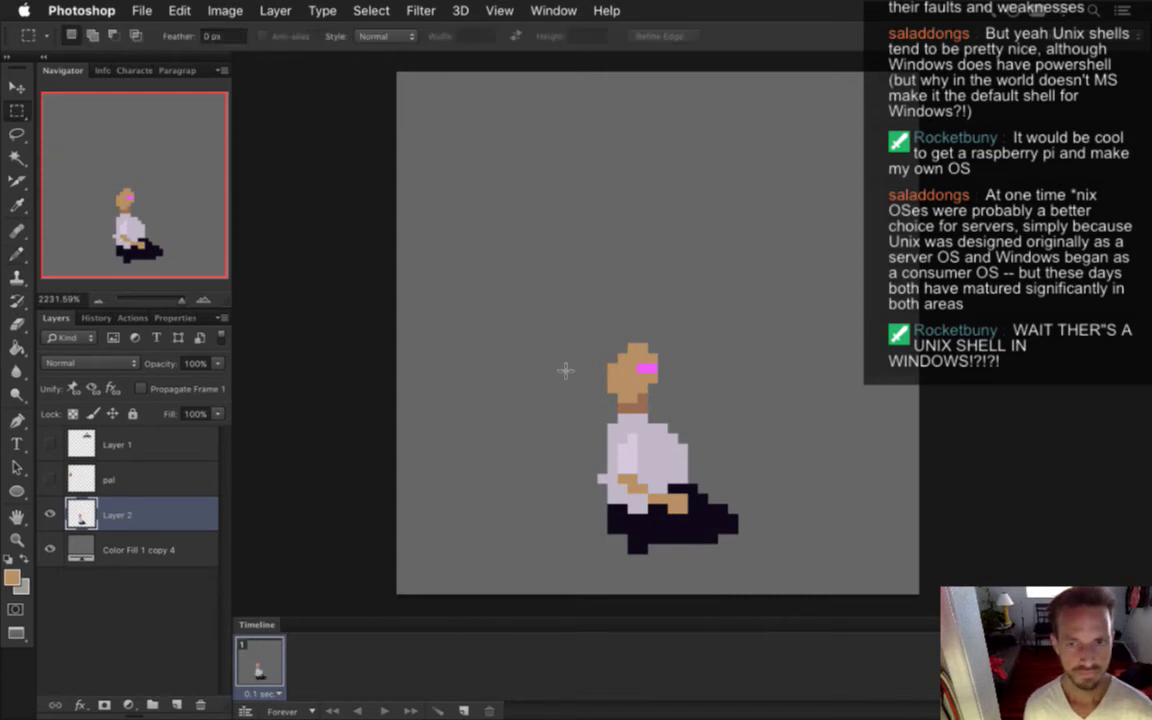
key(v)
key(Left)
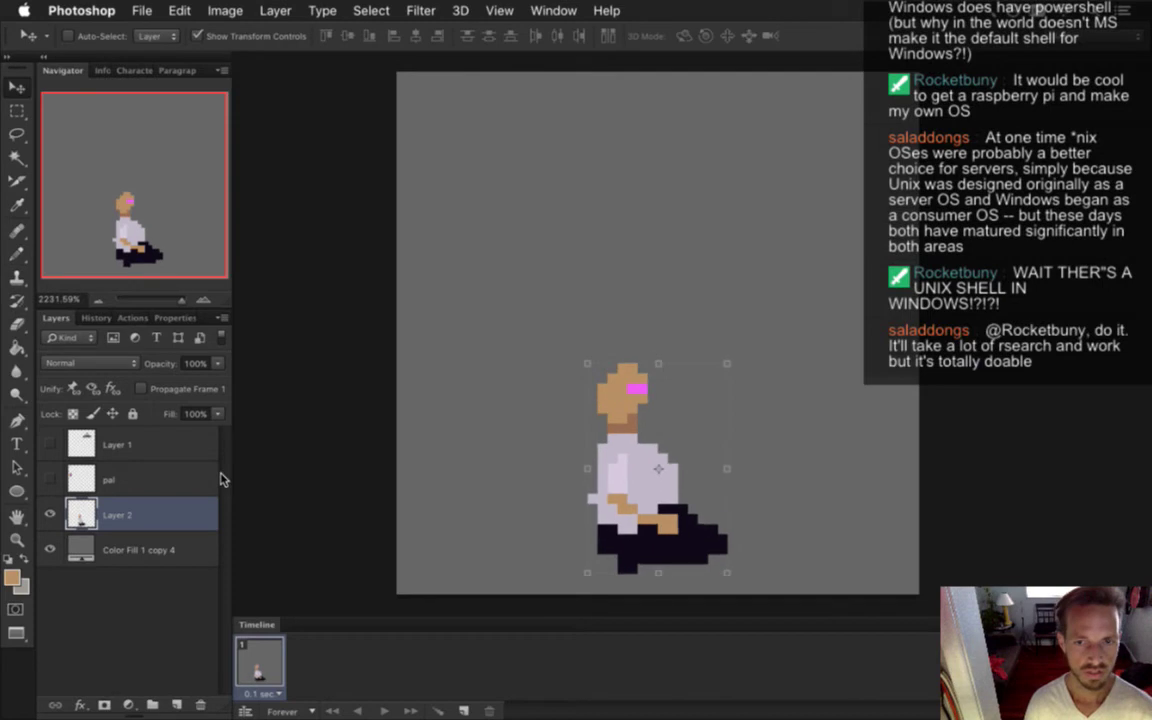
key(Down)
key(Down)
key(Down)
key(m)
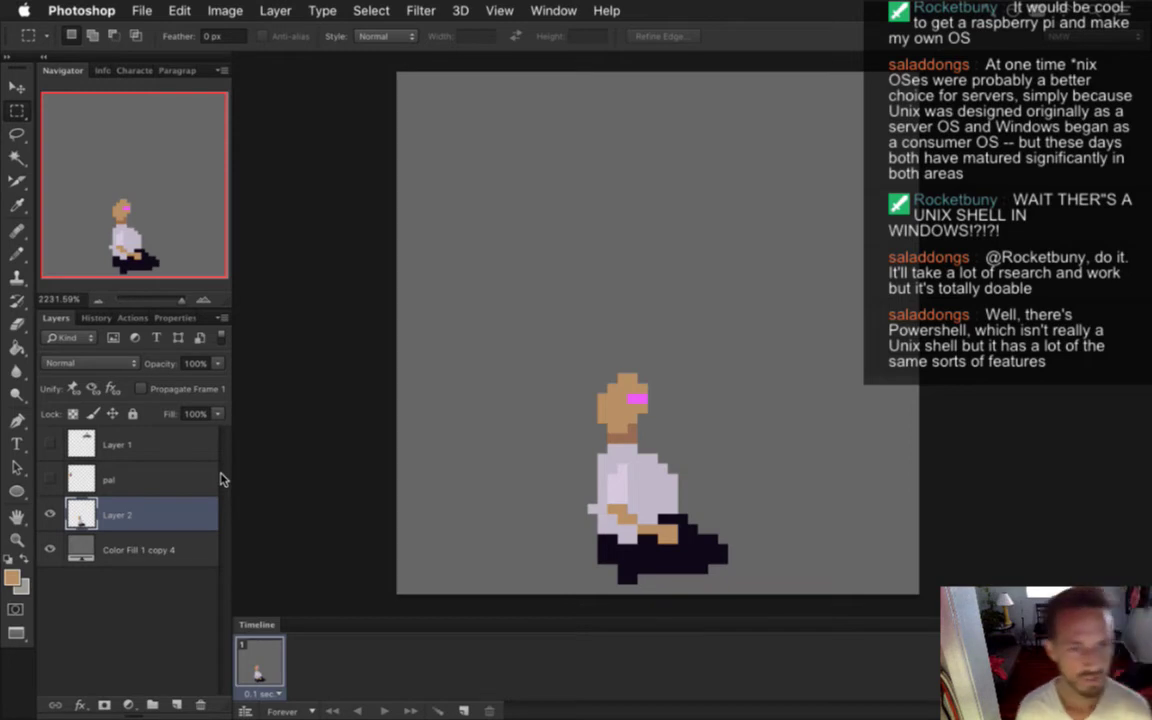
- Hide the gray Color Fill 1 copy 4 layer and nudge the figure down one more pixel to the canvas's lower edge
click(50, 547)
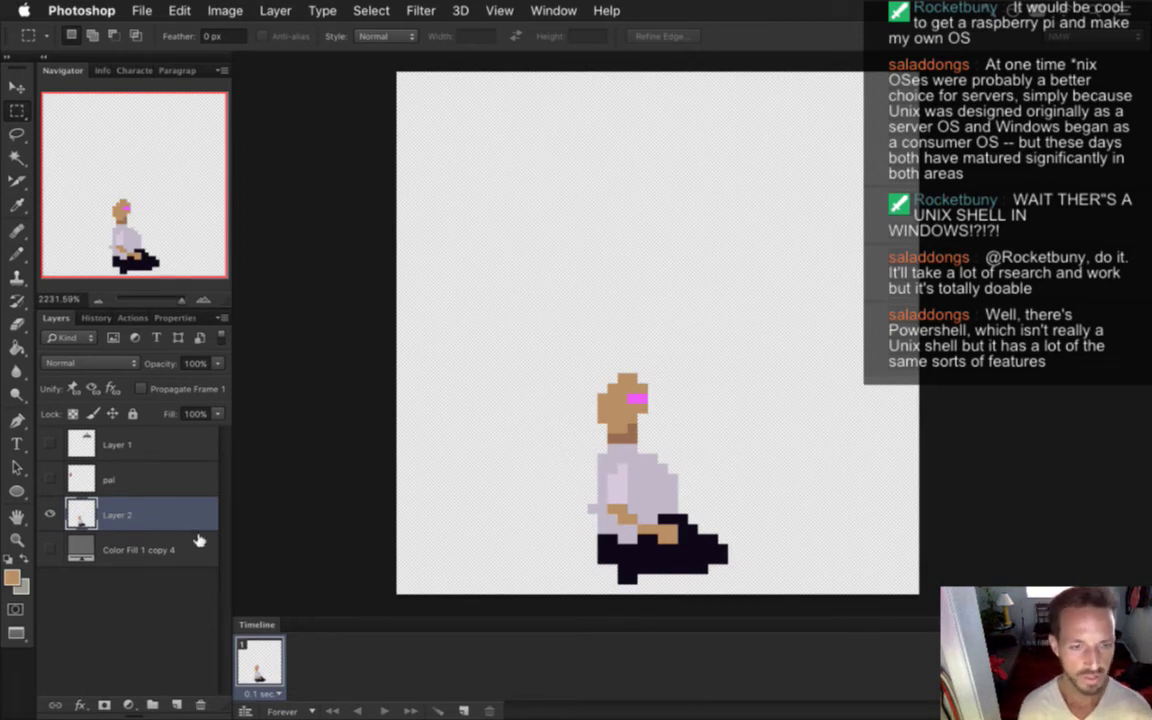
key(v)
key(Down)
key(m)
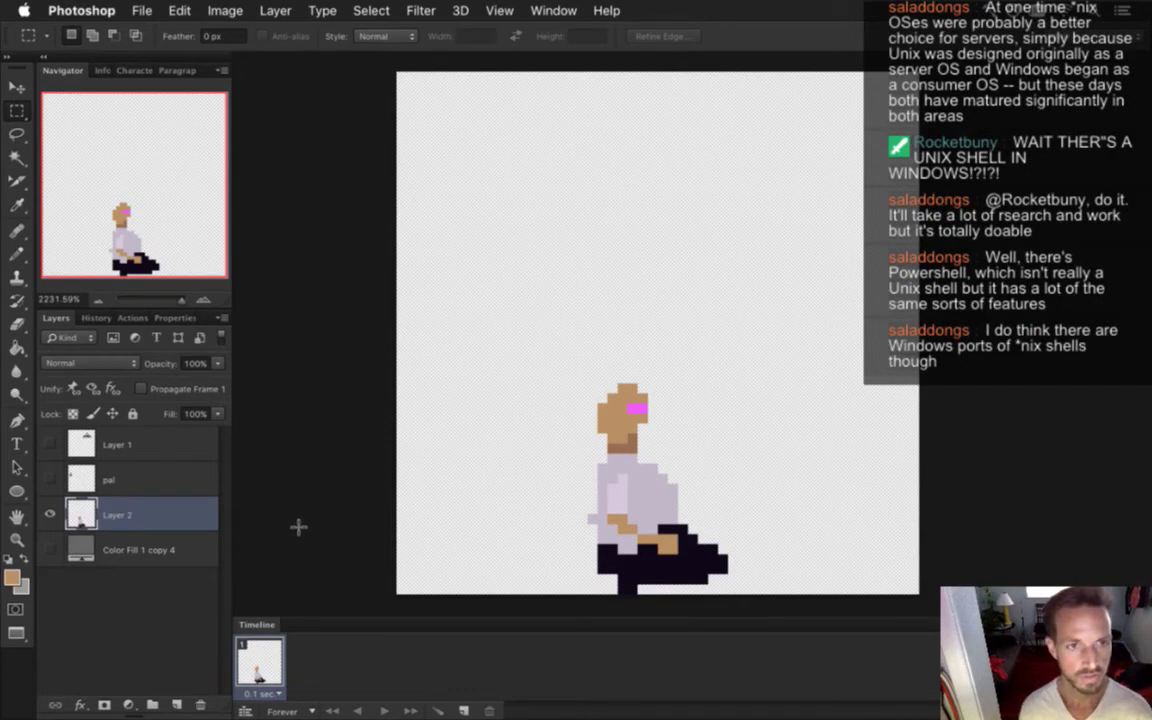
- Export the sprite for web as a transparent PNG-24 named Scout10.png in the Shadow folder under sheets
key(super+alt+shift+s)
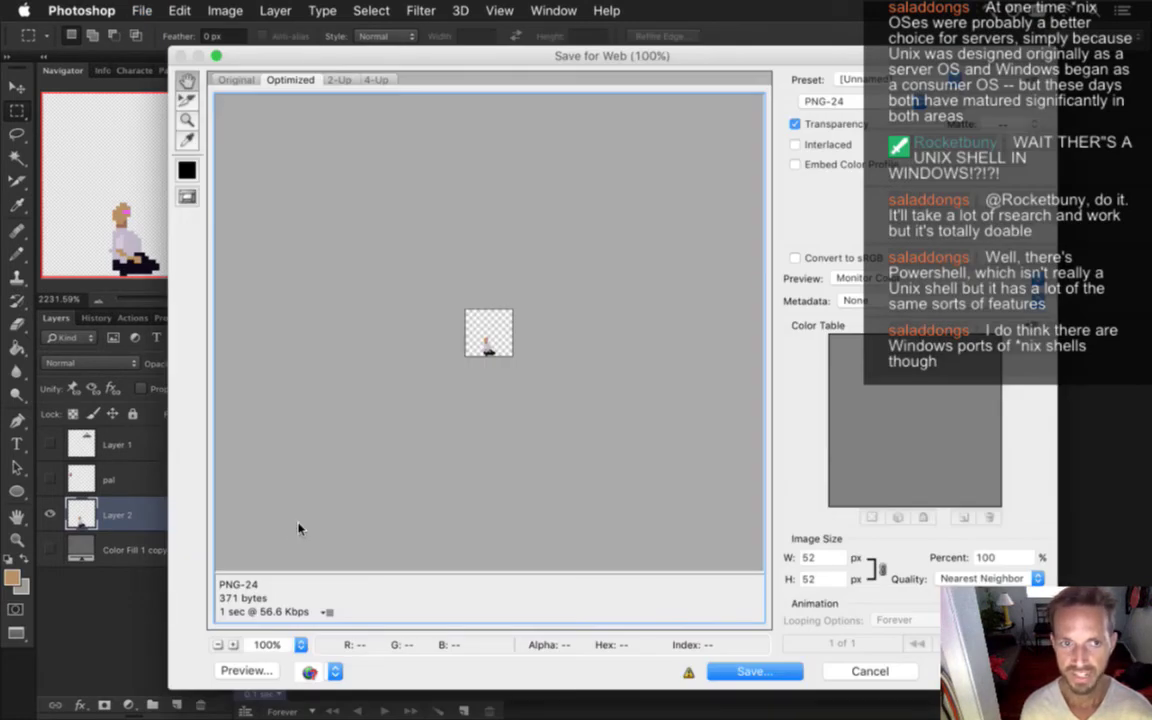
key(Return)
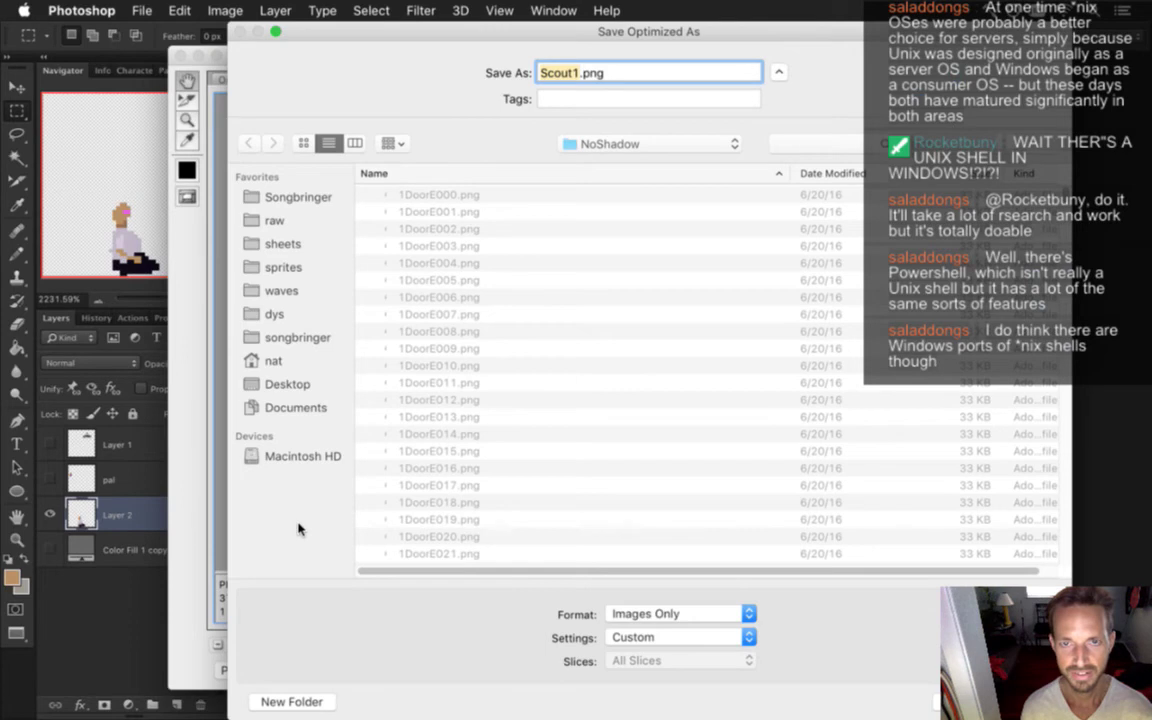
key(Right)
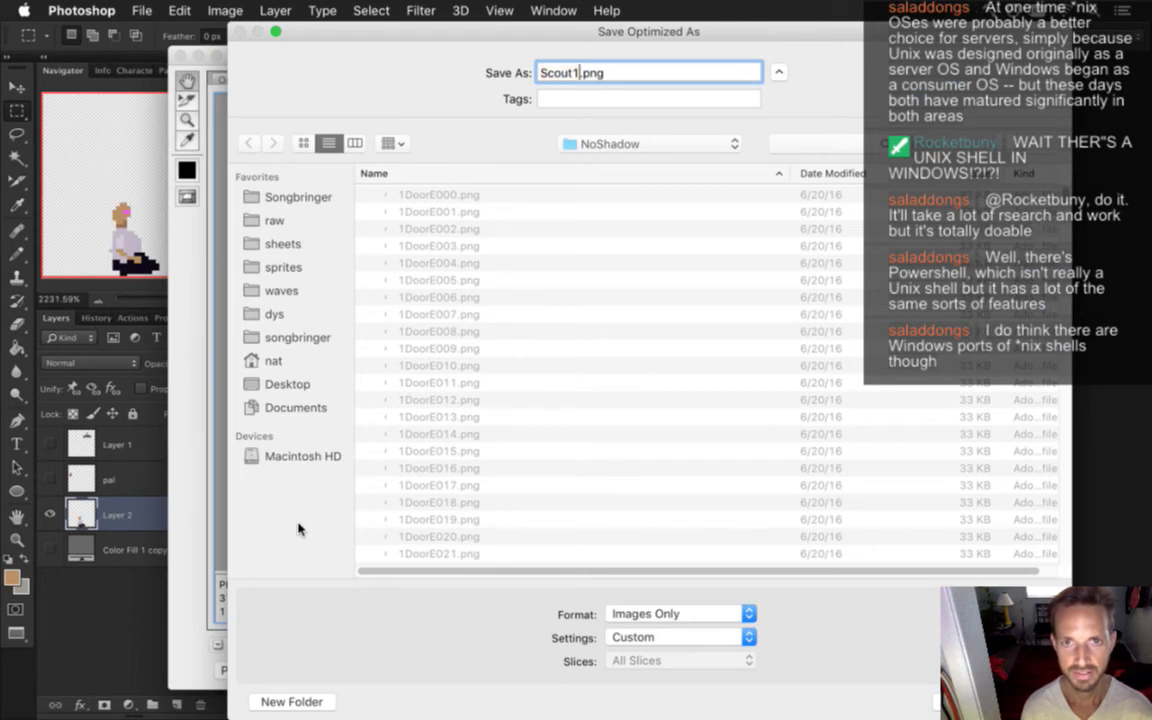
text(0)
click(636, 148)
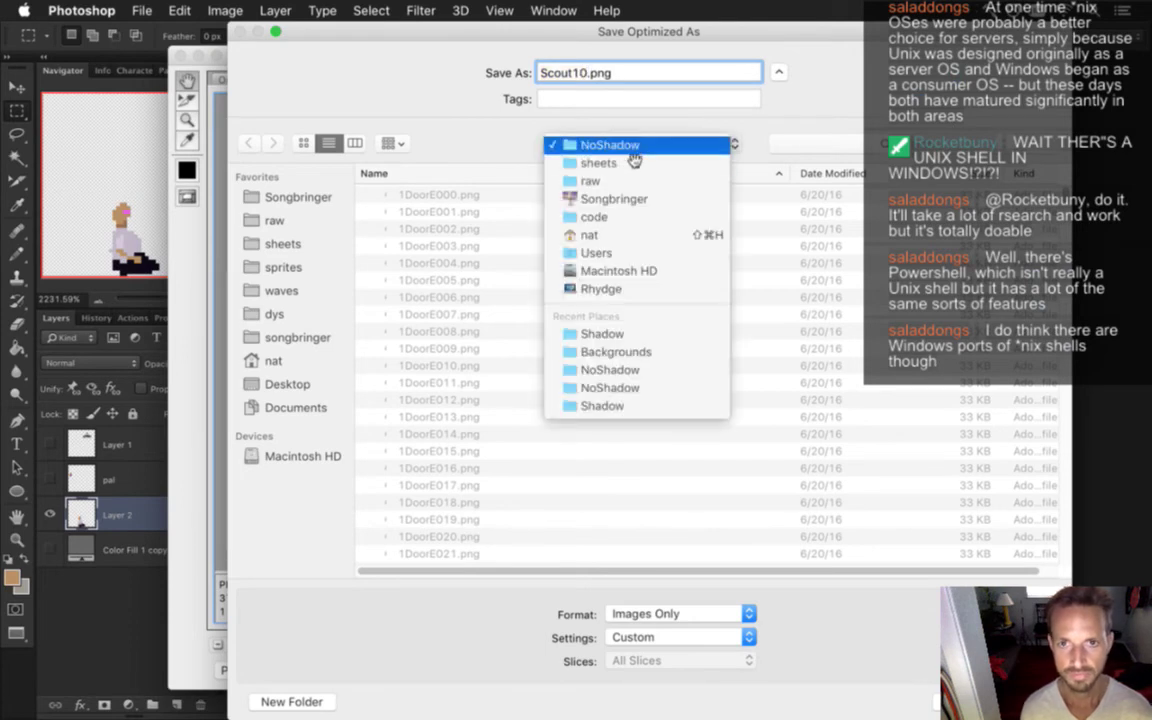
click(622, 163)
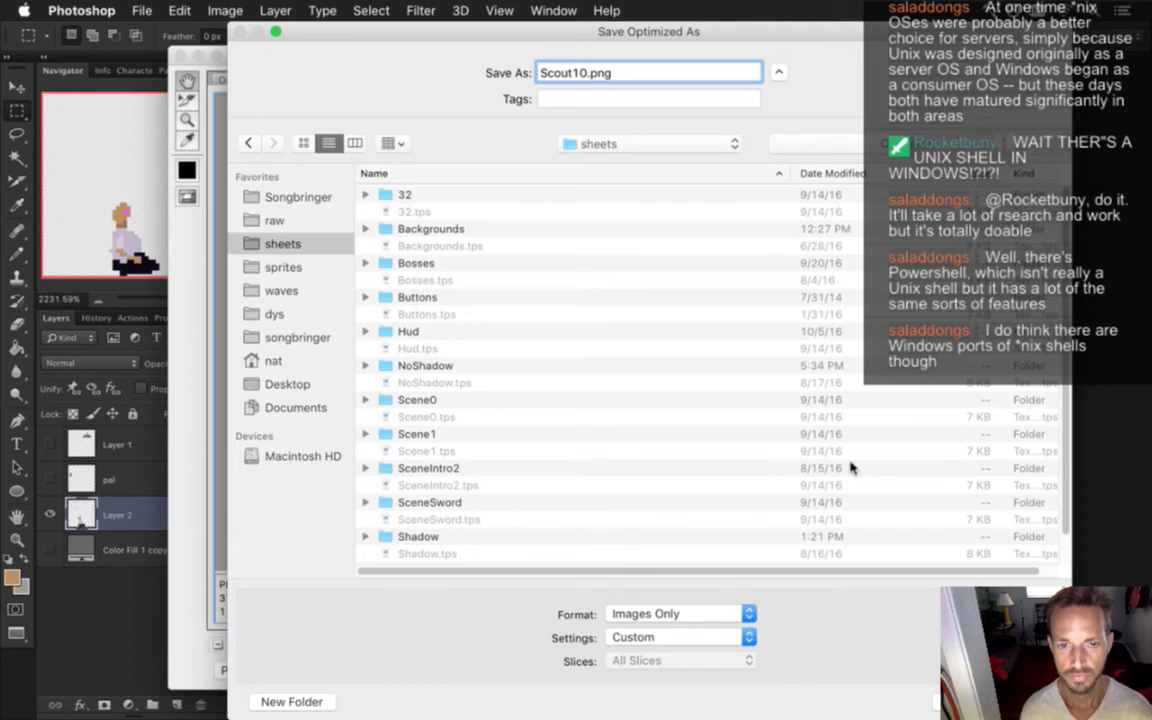
double_click(440, 538)
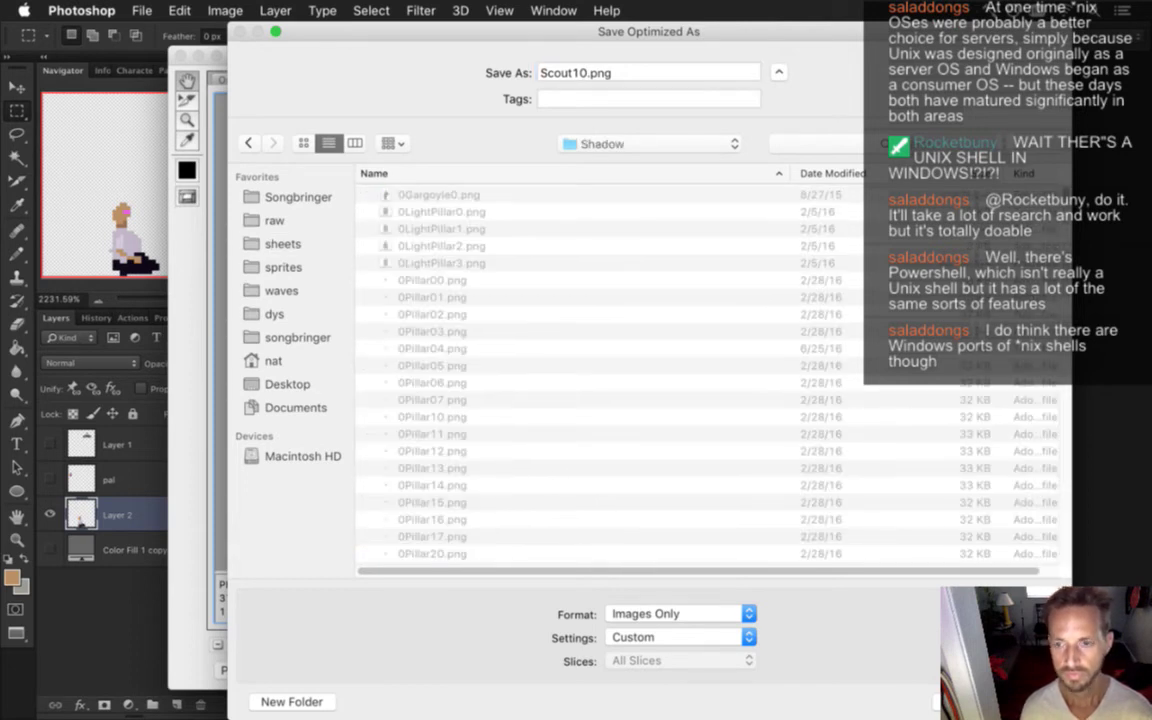
key(Return)
- Switch to Xcode and copy the whole stasheGuy entry from the entity definitions file
key(super+Tab)
key(super+Tab)
key(super+Tab)
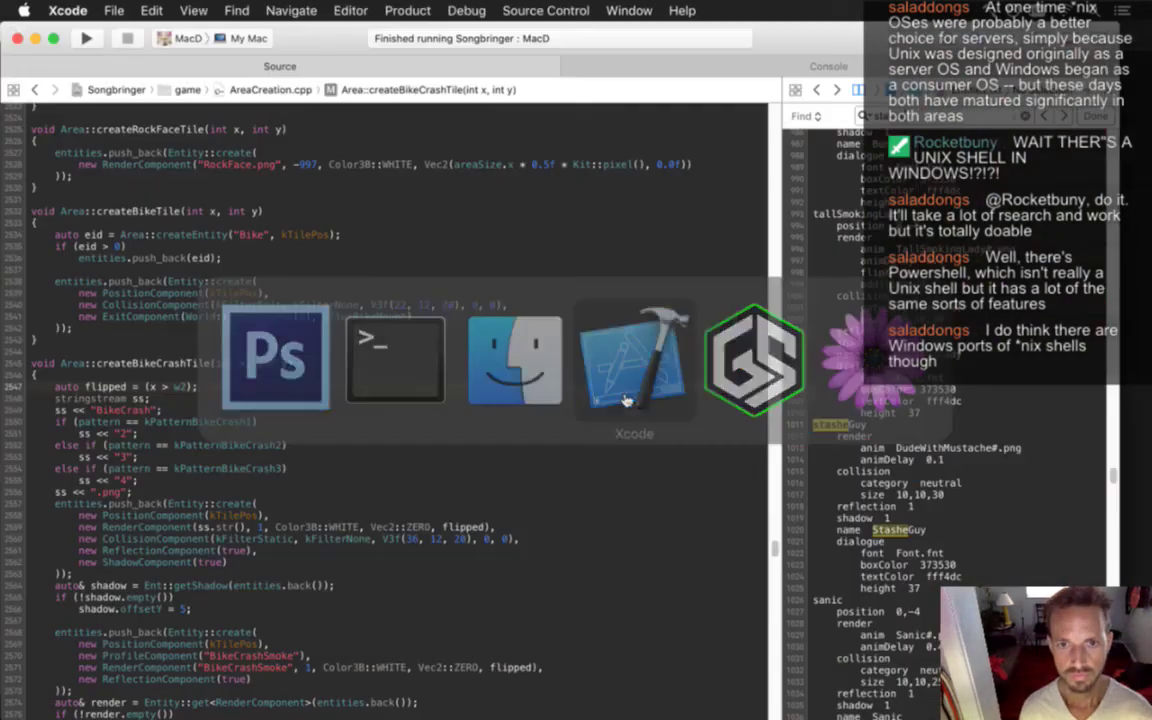
click(872, 436)
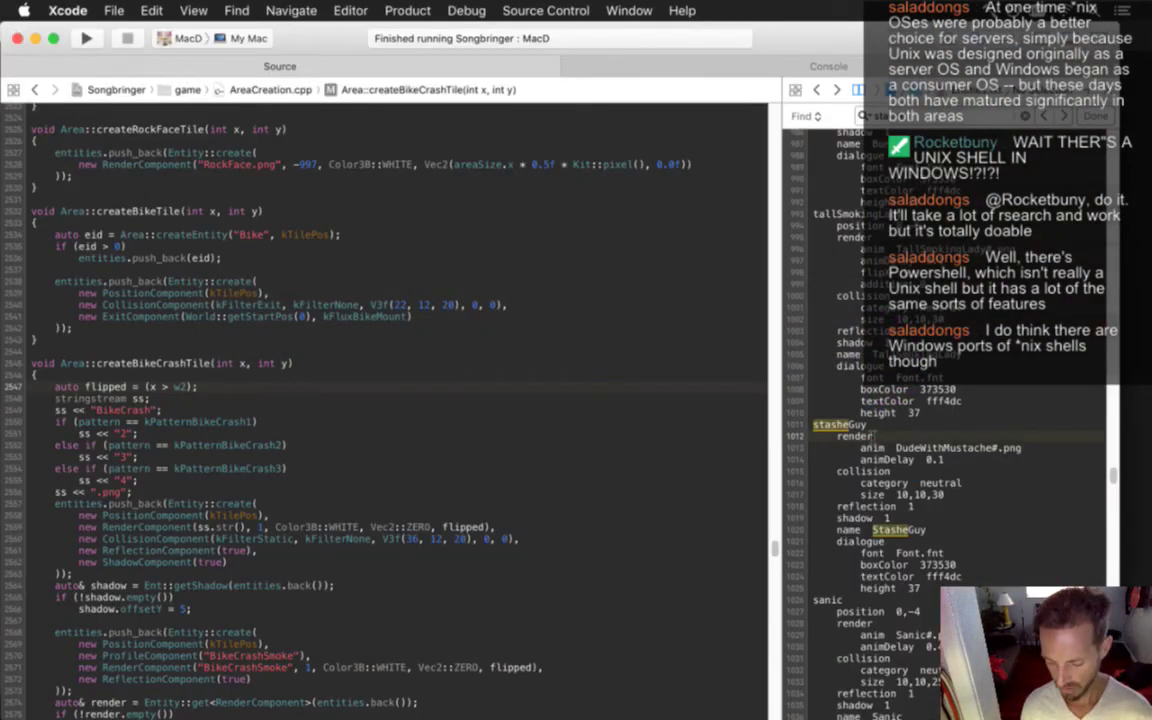
drag(813, 425, 815, 588)
- Paste the copied stasheGuy entry between the pizza and rockface1 entries
key(Down)
key(Down)
key(Down)
key(Down)
key(Down)
key(Down)
key(Down)
key(Down)
key(Down)
key(Down)
key(Down)
key(Down)
key(Down)
key(Down)
key(Down)
key(Down)
key(Down)
key(Down)
key(Down)
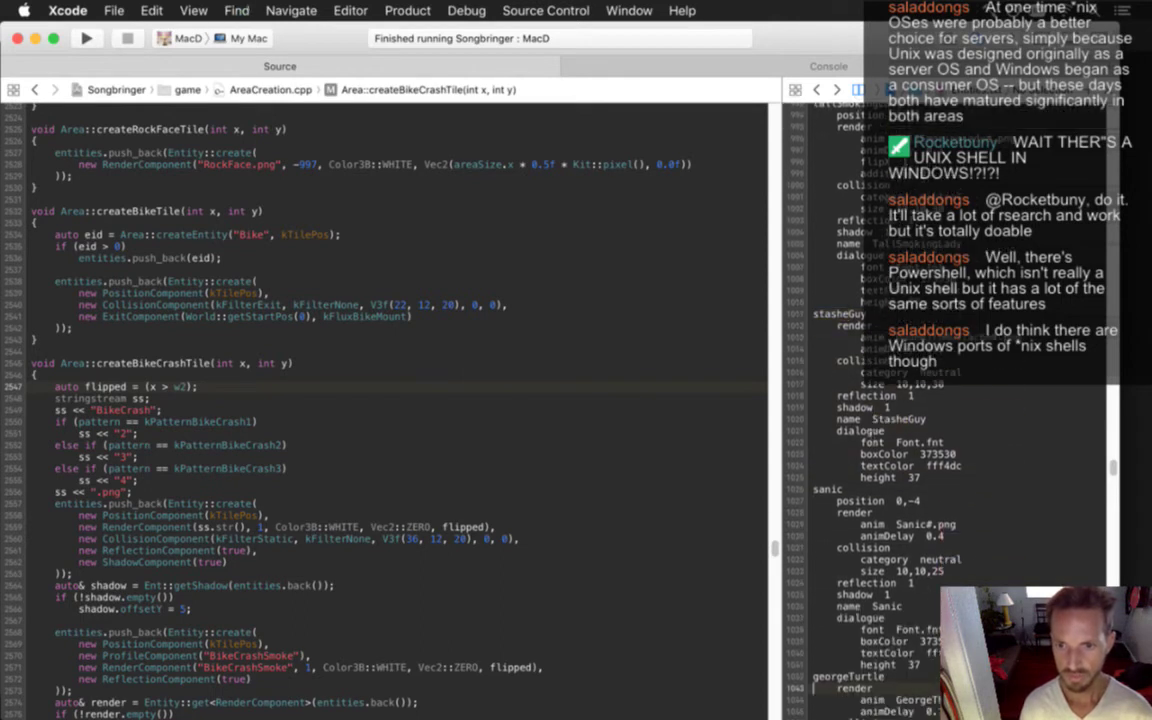
key(Down)
key(Down)
key(Down)
key(Down)
key(Down)
key(Down)
key(Down)
key(Down)
key(Down)
key(Down)
key(Down)
key(Down)
key(Down)
key(Down)
key(Down)
key(Down)
key(Down)
key(Down)
key(Down)
key(Down)
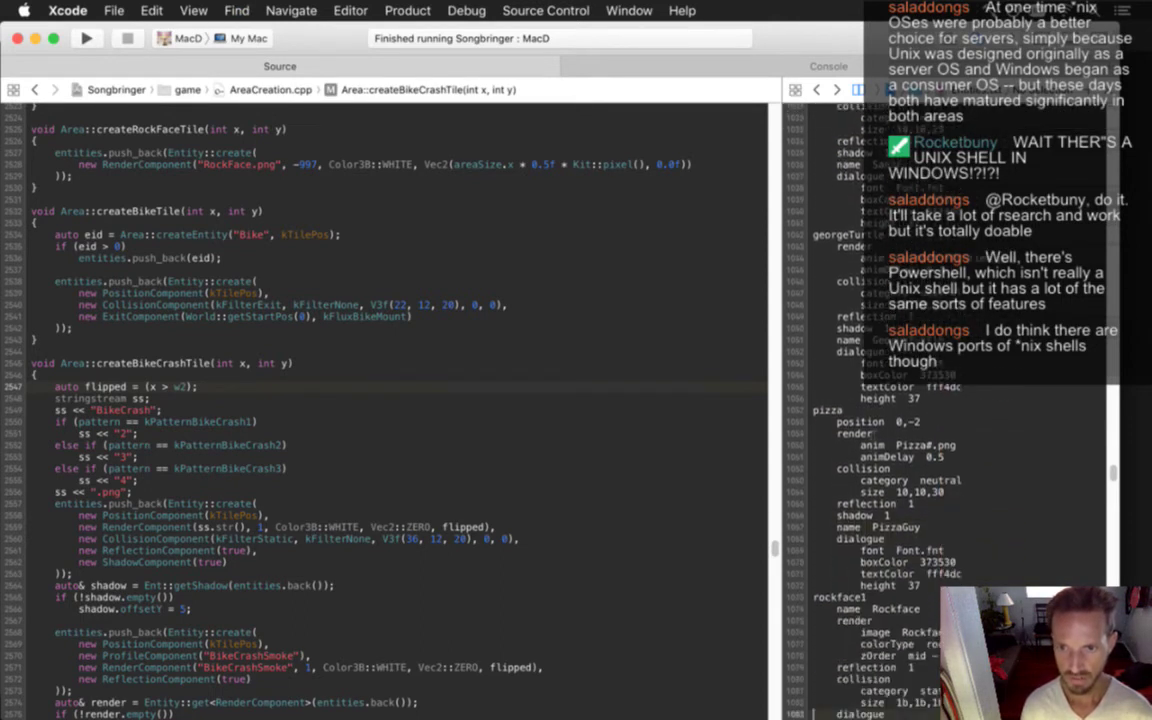
key(Down)
key(Down)
key(Down)
key(Down)
key(Down)
key(Down)
key(Down)
key(Down)
key(Down)
key(Down)
key(Down)
key(Down)
key(Down)
key(Down)
key(Down)
key(Down)
key(Down)
key(Down)
key(Down)
key(Down)
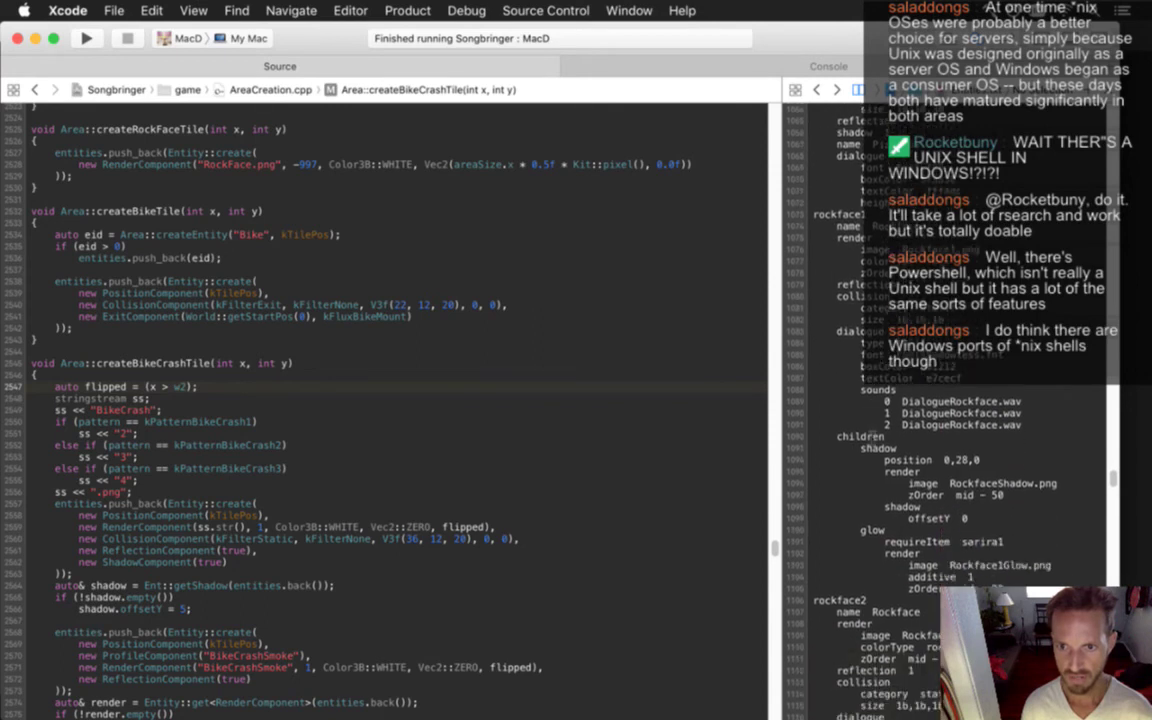
key(Down)
key(Down)
key(Down)
key(Down)
key(Down)
key(Down)
key(Down)
key(Down)
key(Down)
key(Down)
key(Down)
key(Down)
key(Down)
key(Down)
key(Down)
key(Down)
key(Down)
key(Down)
key(Down)
key(Down)
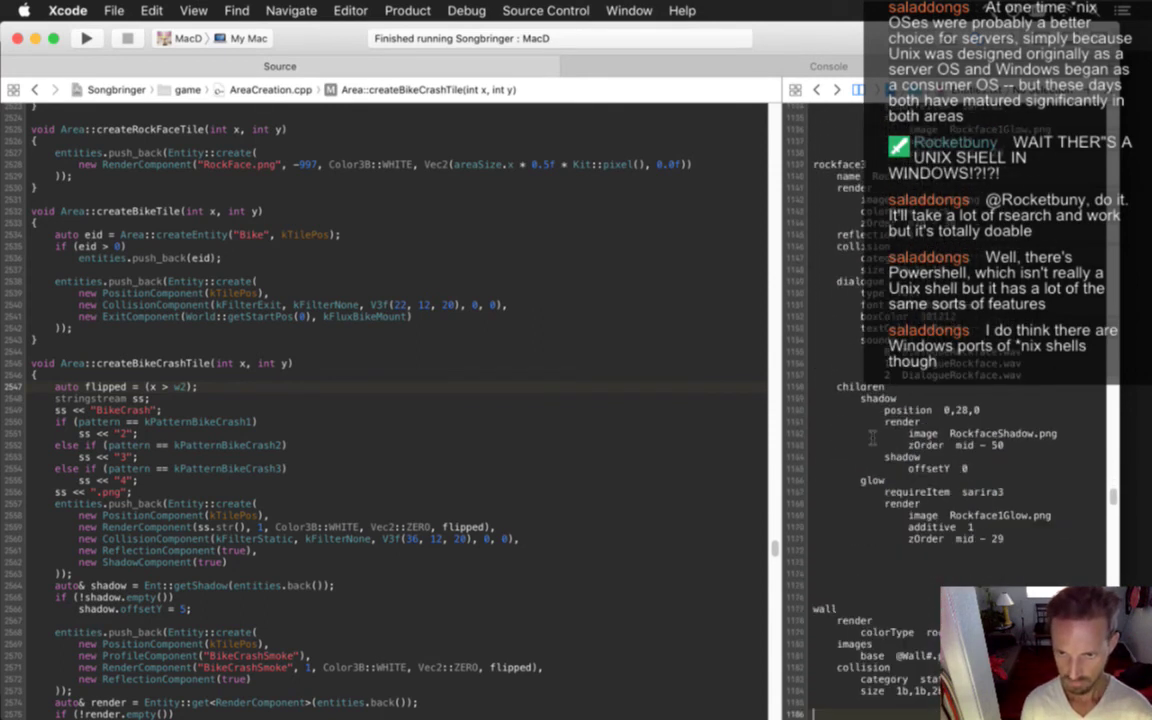
key(alt+Page_Up)
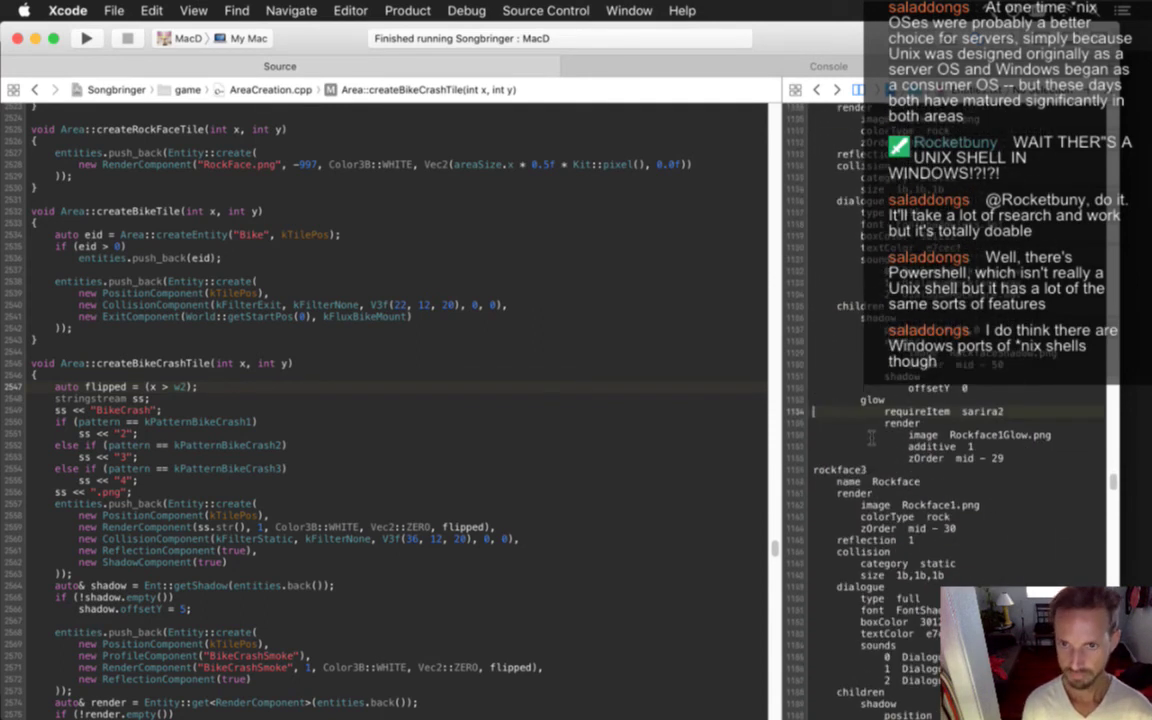
key(alt+Page_Up)
key(Up)
key(Up)
key(Up)
key(Up)
key(Up)
key(Up)
key(Up)
key(Up)
key(Up)
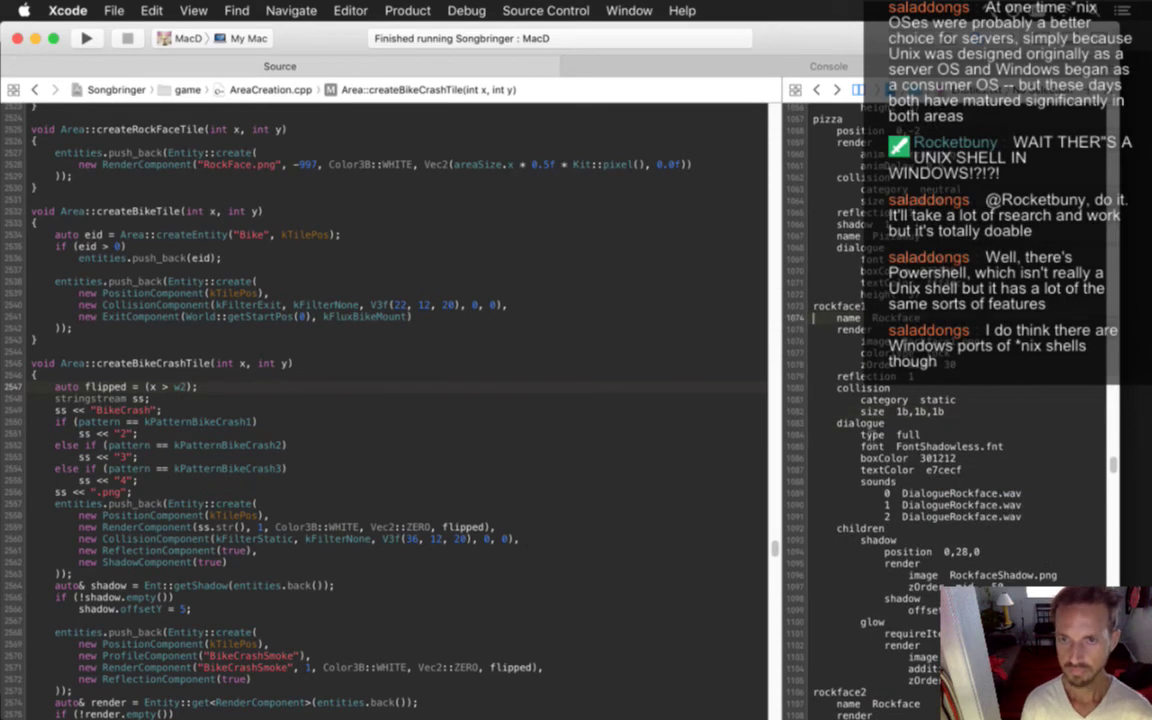
key(super+v)
- Rename the pasted entry's heading to scout1
key(Up)
key(Up)
key(Up)
key(Up)
key(Up)
key(Up)
key(Up)
key(Up)
key(Up)
key(Up)
key(Up)
key(Up)
key(Up)
key(Up)
key(Up)
key(Delete)
key(Delete)
key(Delete)
key(Delete)
key(Delete)
key(Delete)
key(Delete)
key(Delete)
key(Delete)
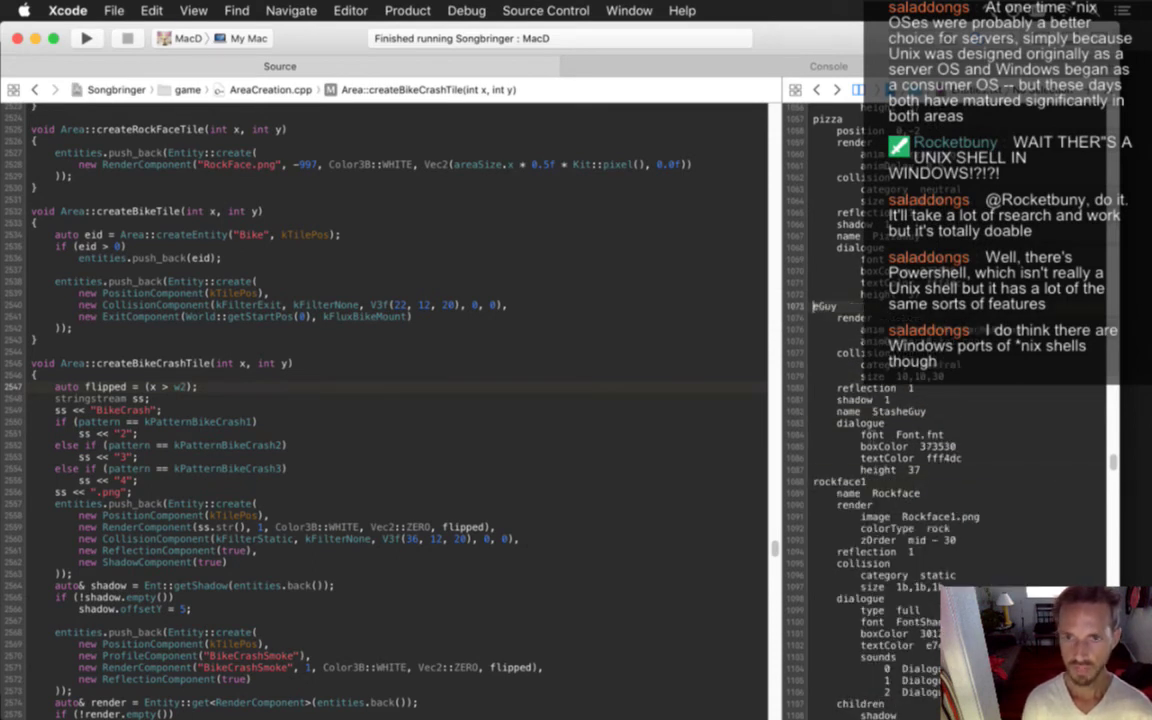
text(scout1)
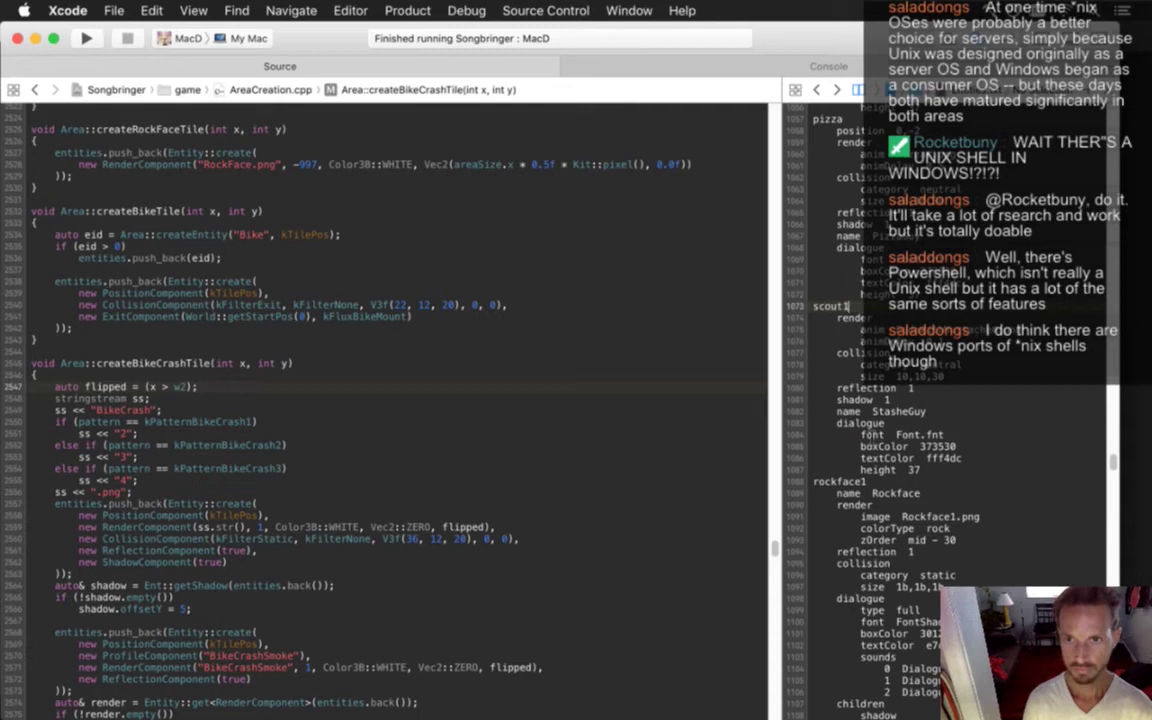
- Set the scout1 entry's render animation to Scout1#.png
key(Down)
key(Down)
key(Down)
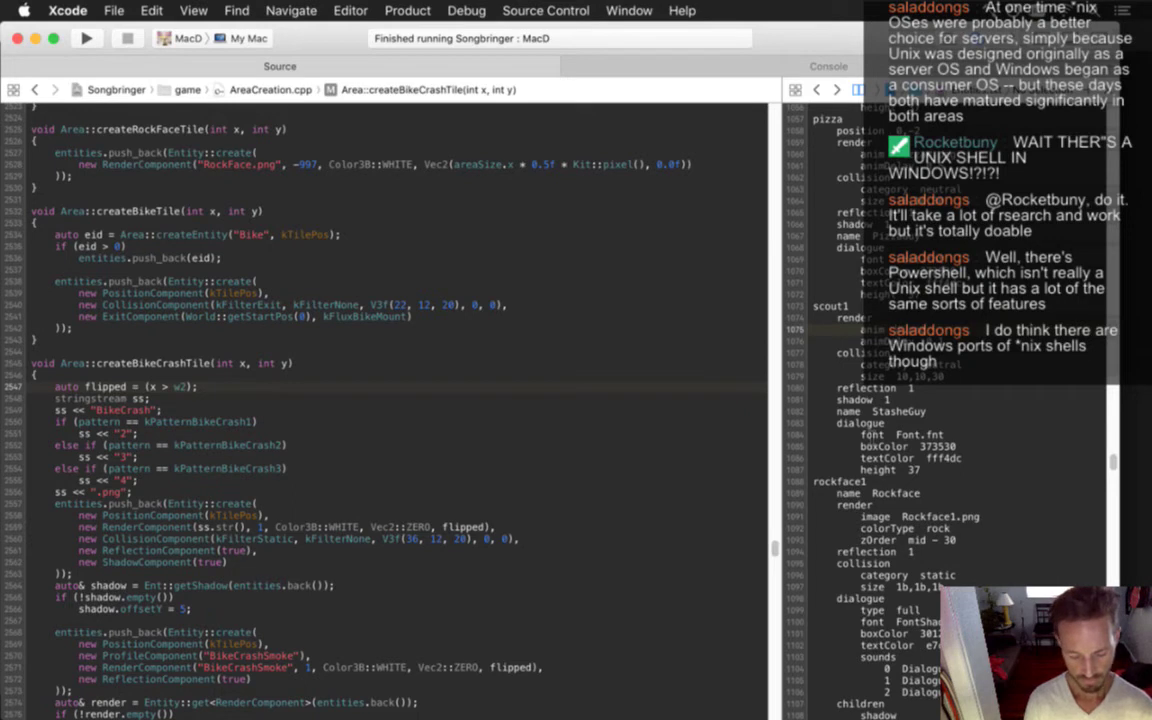
key(Down)
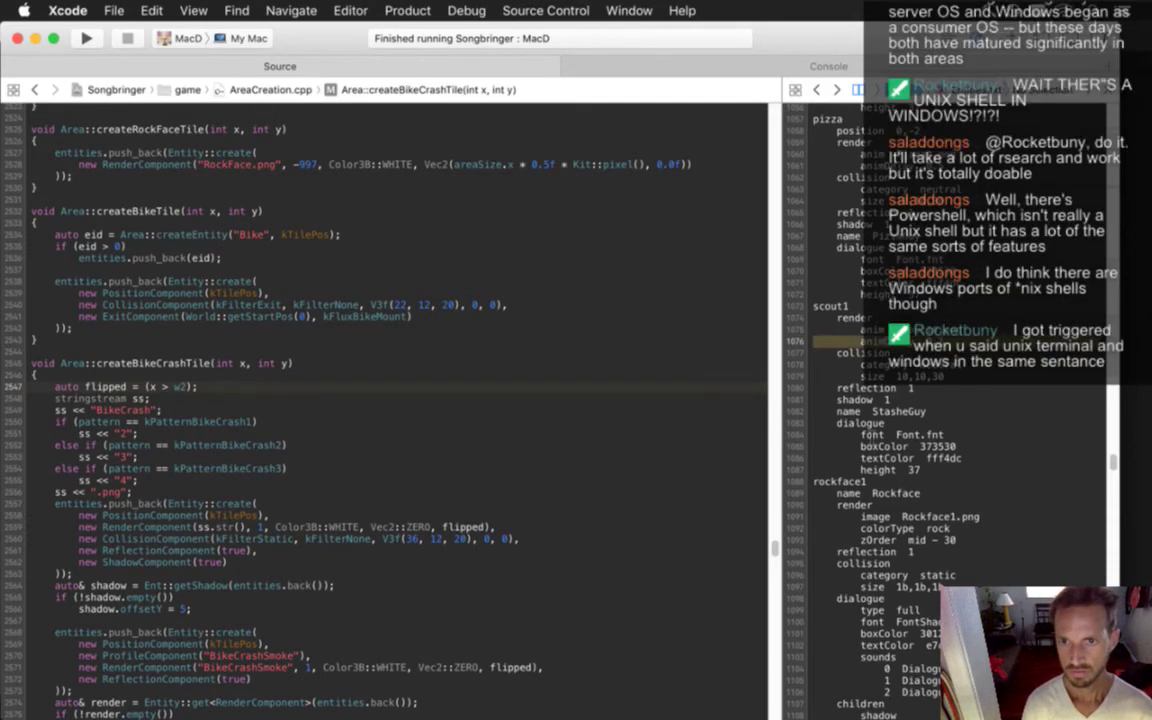
- Change the scout1 entry's name value to Scout1
key(Down)
key(Down)
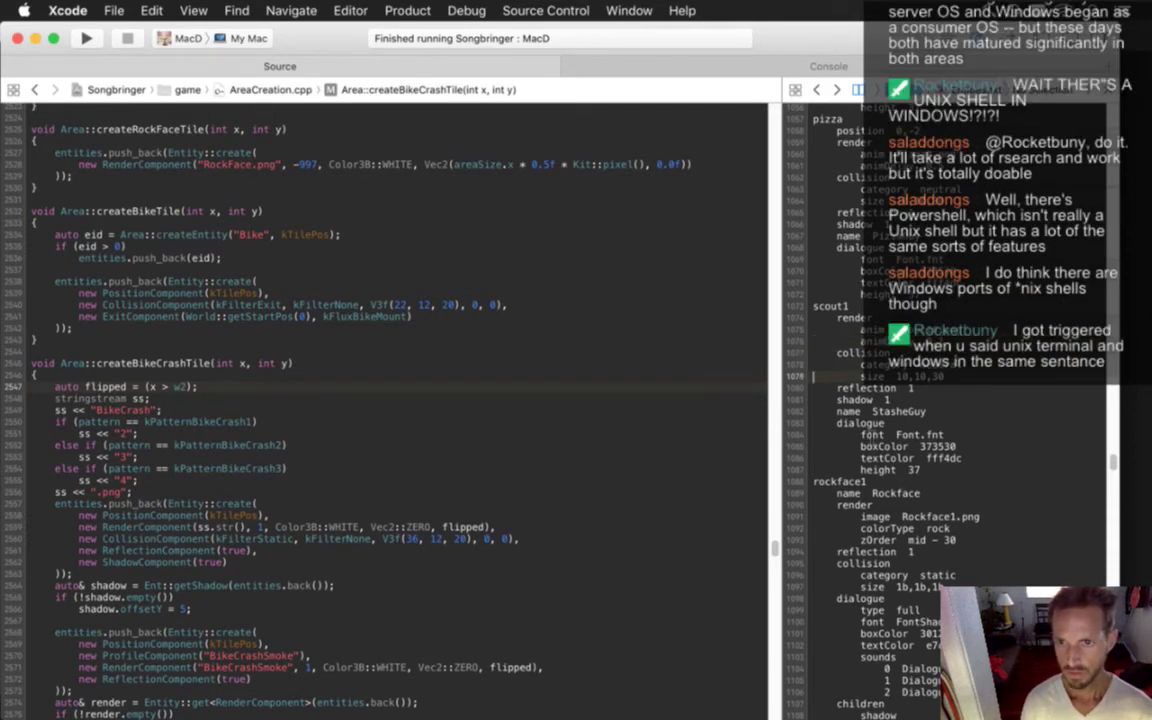
key(Down)
key(Down)
key(Down)
key(Down)
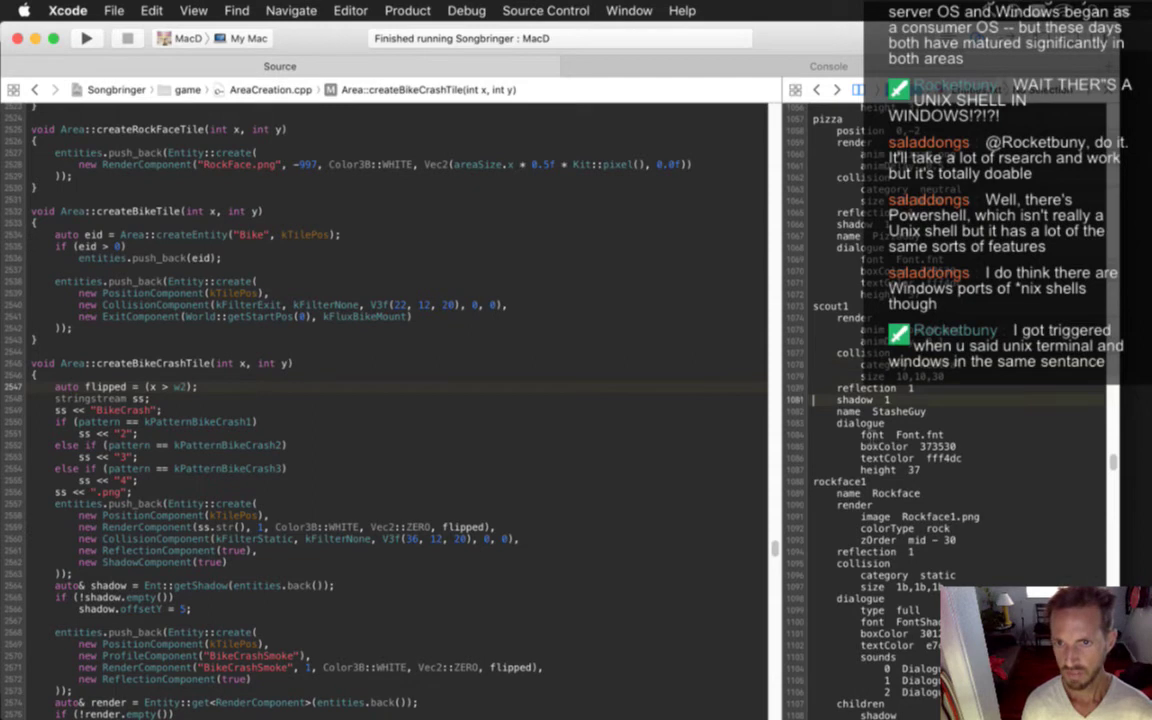
key(Left)
key(alt+BackSpace)
text(Scout)
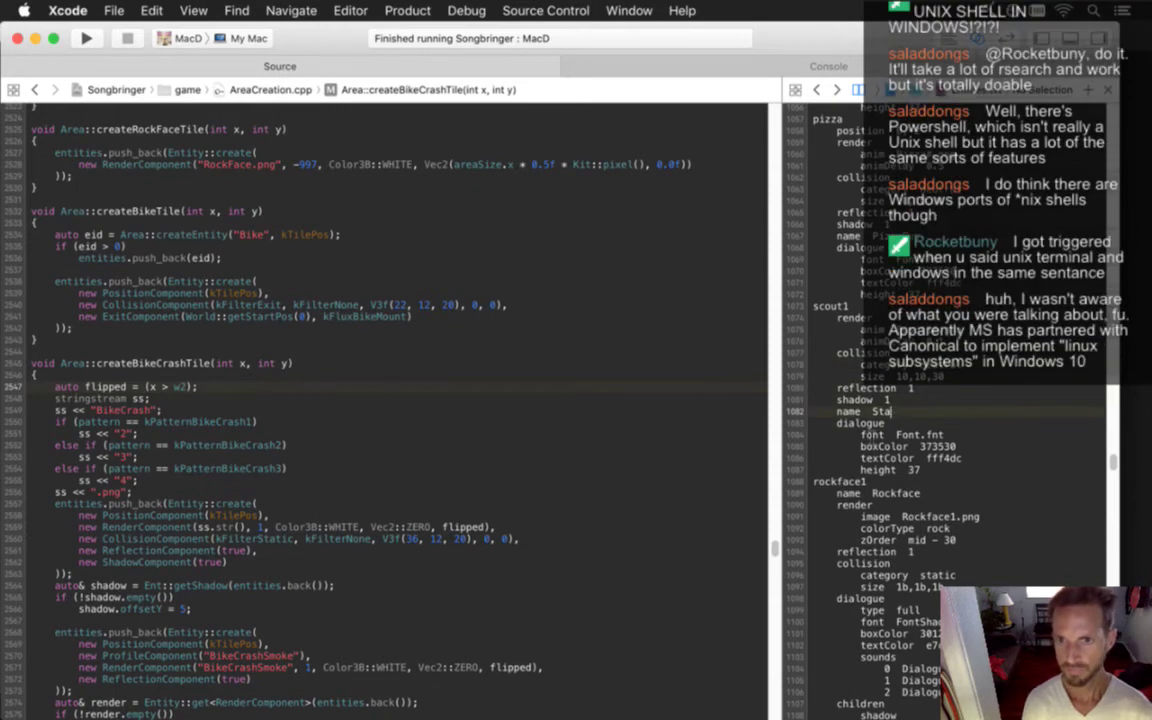
text(1)
key(Down)
key(Down)
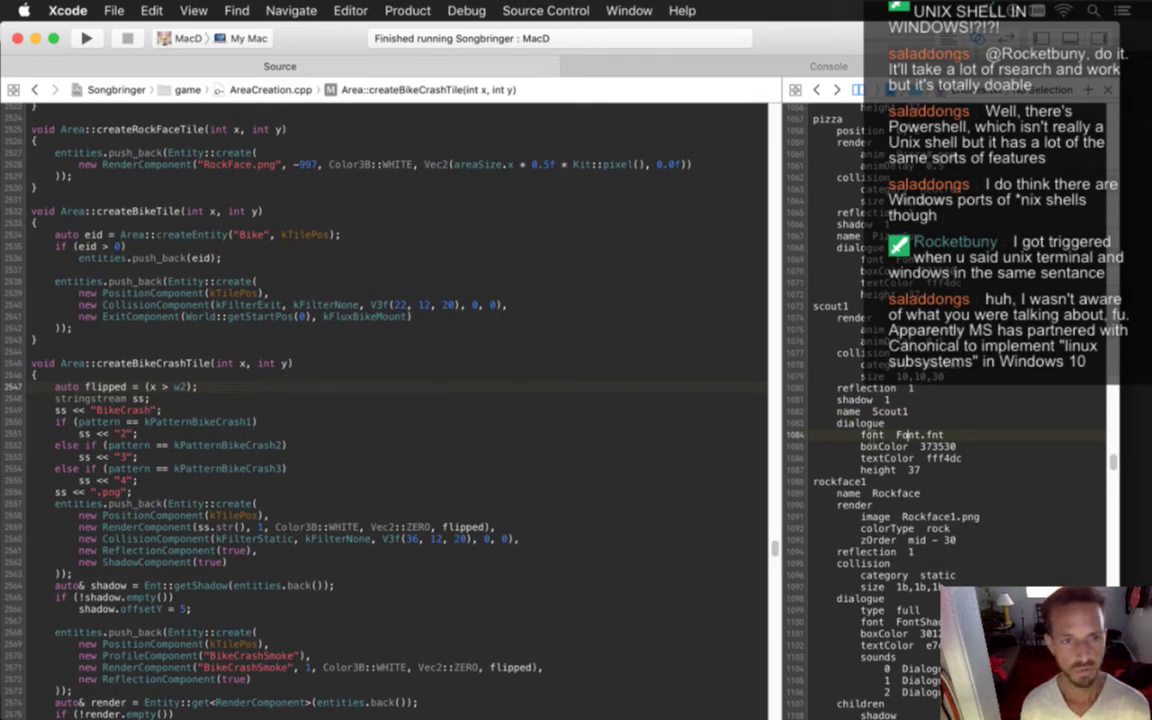
- Go back to createLightTile in AreaCreation.cpp and remove the braces around the logs autoEntity call
click(247, 328)
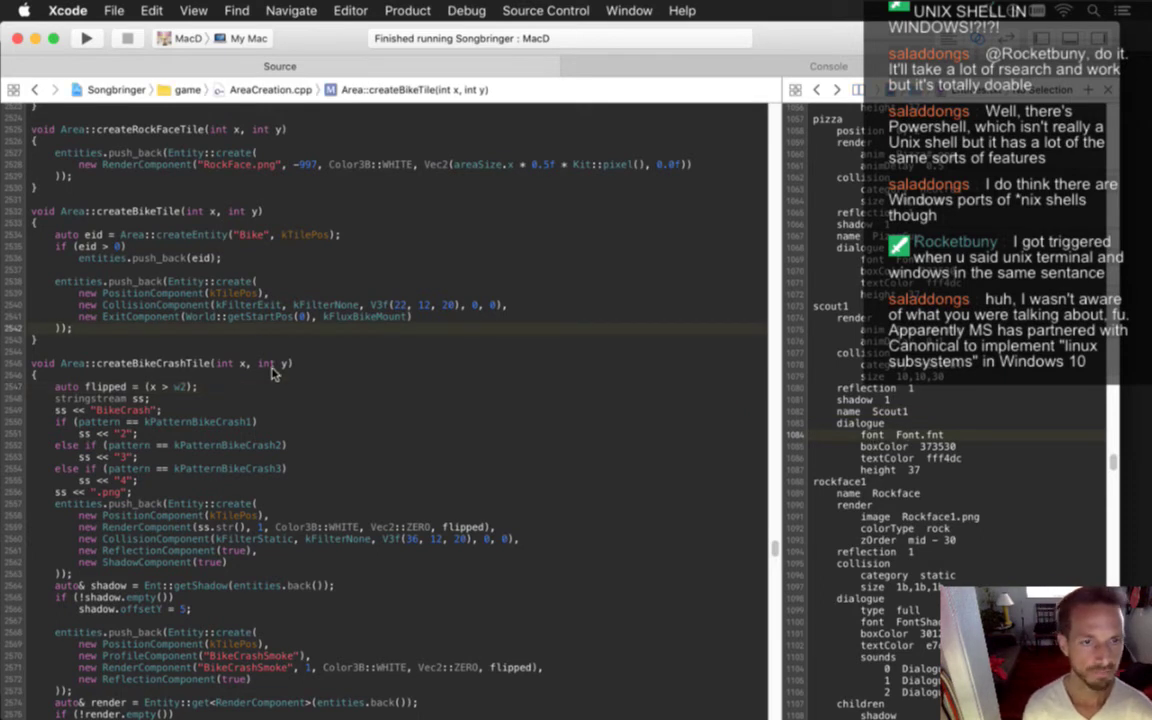
key(ctrl+super+Left)
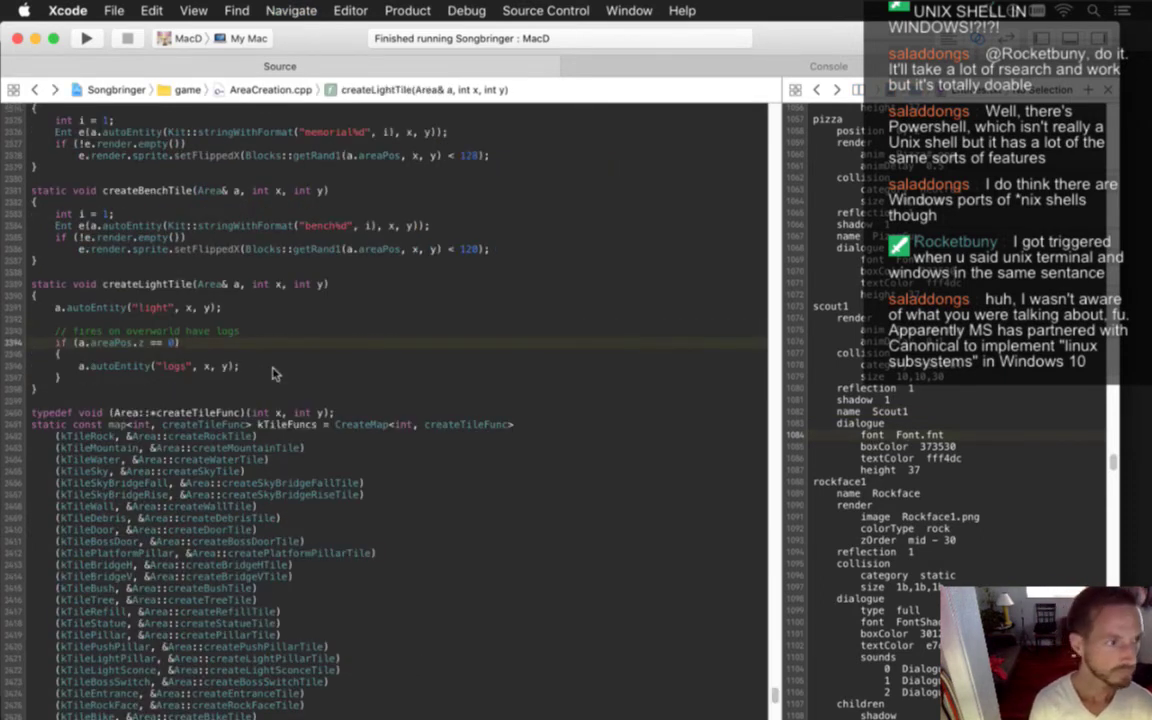
key(Down)
key(super+Left)
key(super+Left)
key(shift+Down)
key(BackSpace)
key(Down)
key(shift+Down)
key(BackSpace)
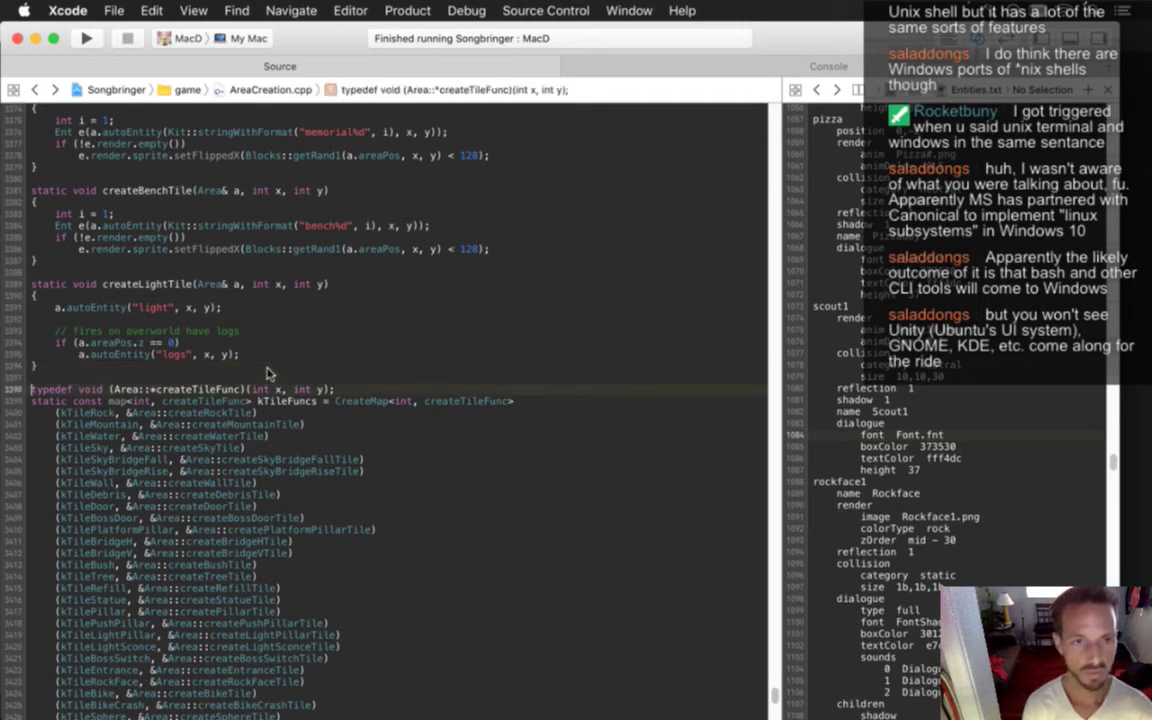
- In createNPCTile, replace the NPC name for the kPatternBikeCrash1 case with "scout1"
key(Down)
key(Down)
key(Down)
key(Down)
scroll(268, 374, down, 10)
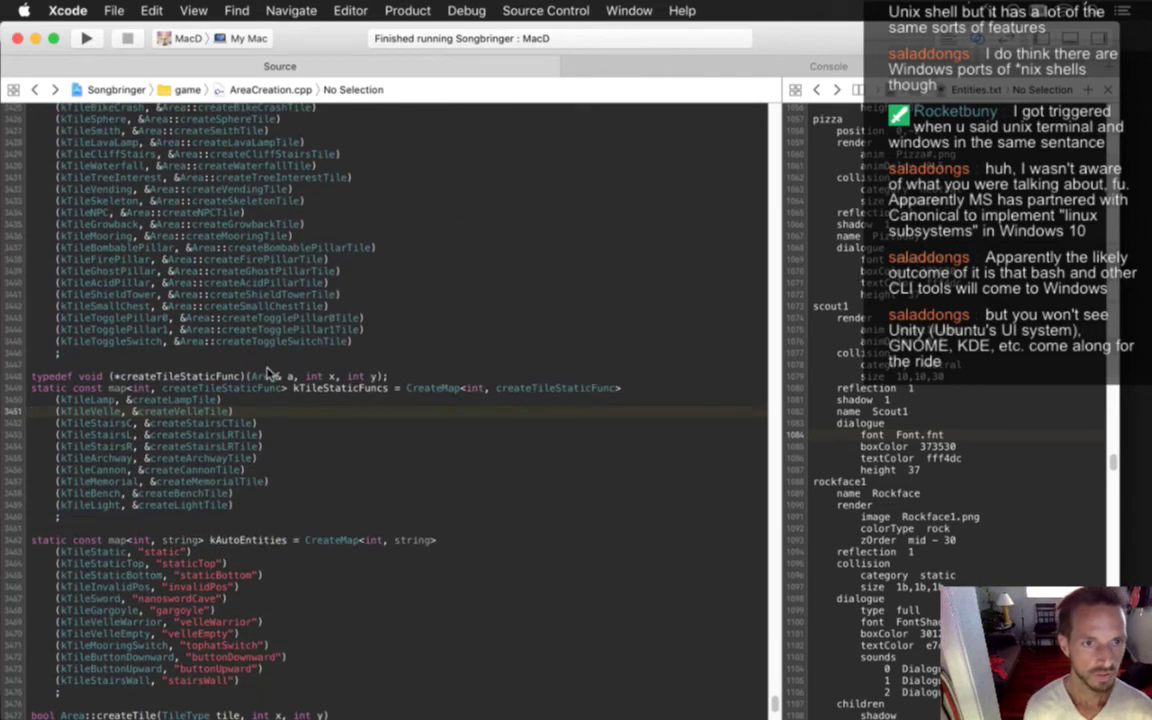
scroll(268, 374, up, 10)
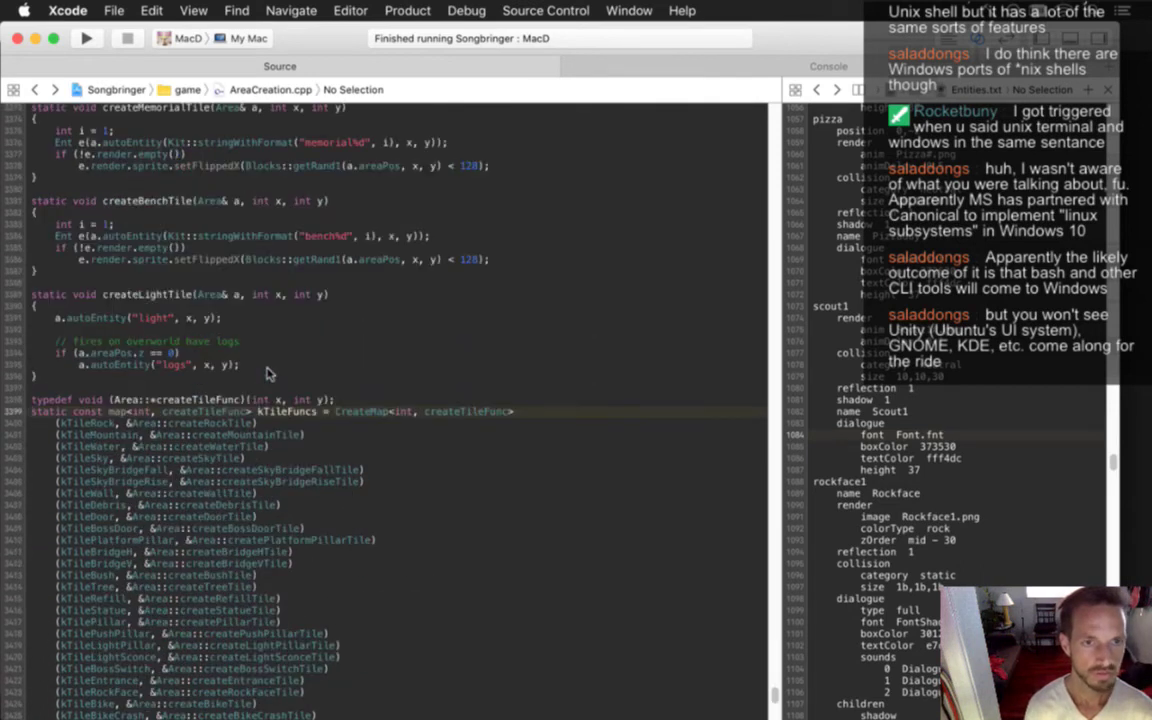
key(ctrl+super+Left)
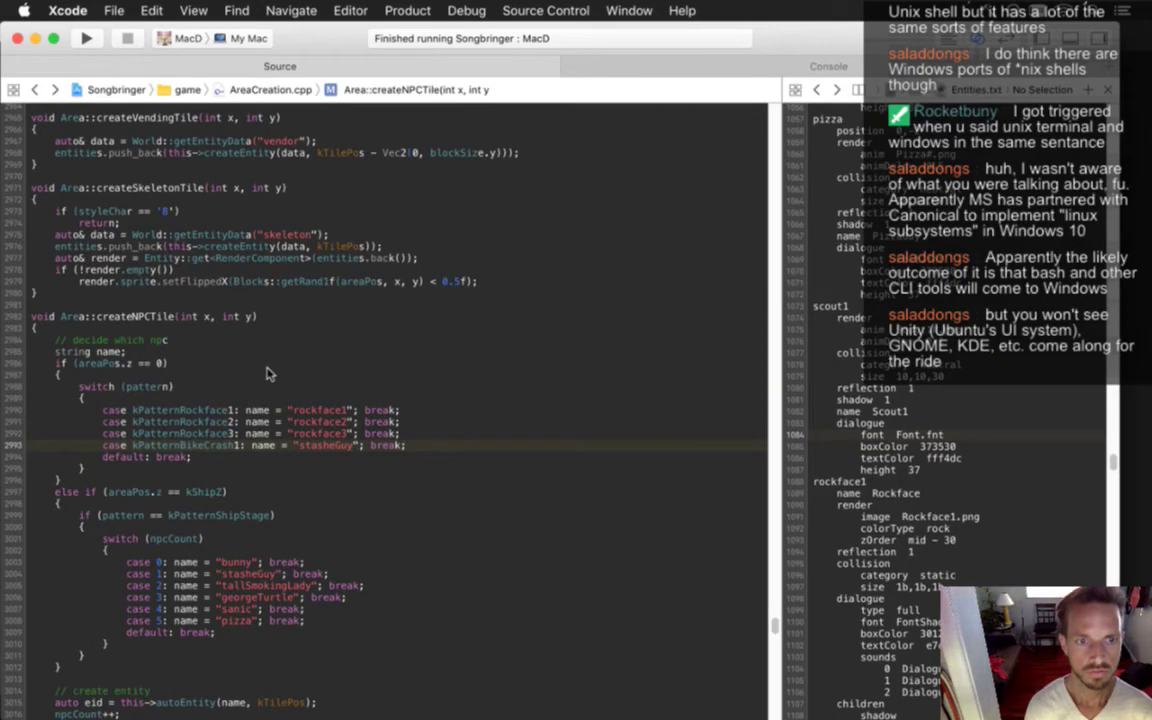
key(BackSpace)
key(BackSpace)
key(BackSpace)
key(BackSpace)
key(BackSpace)
key(BackSpace)
key(BackSpace)
key(BackSpace)
key(BackSpace)
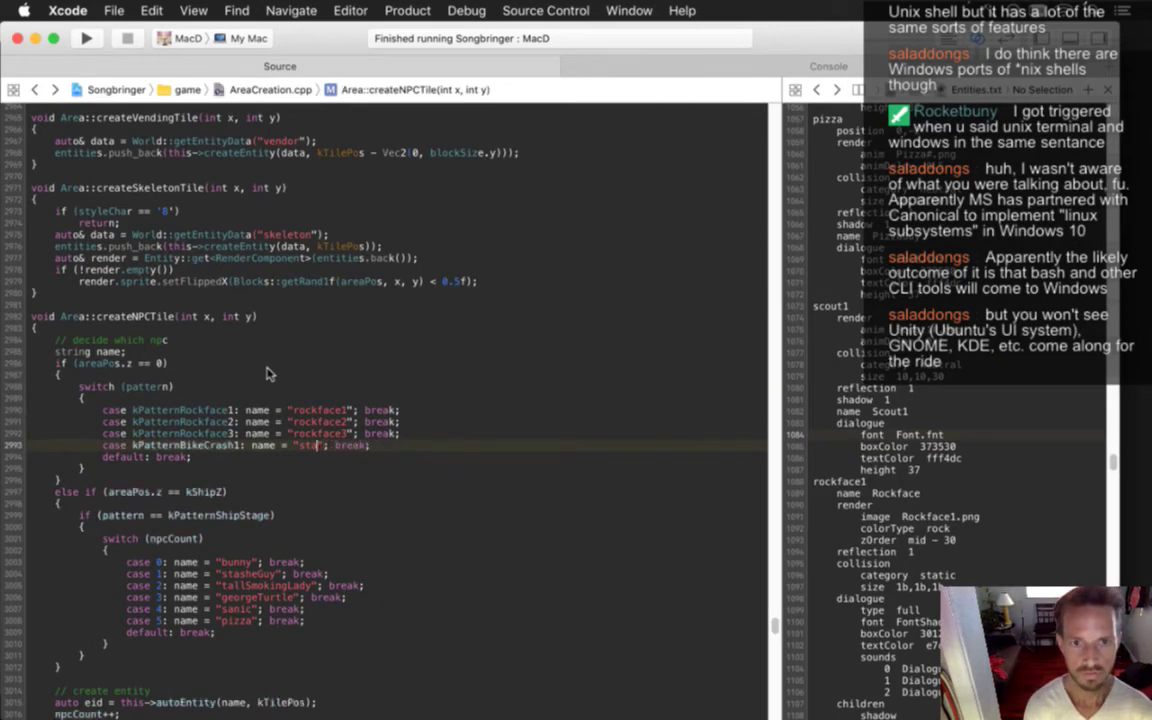
text(scout1)
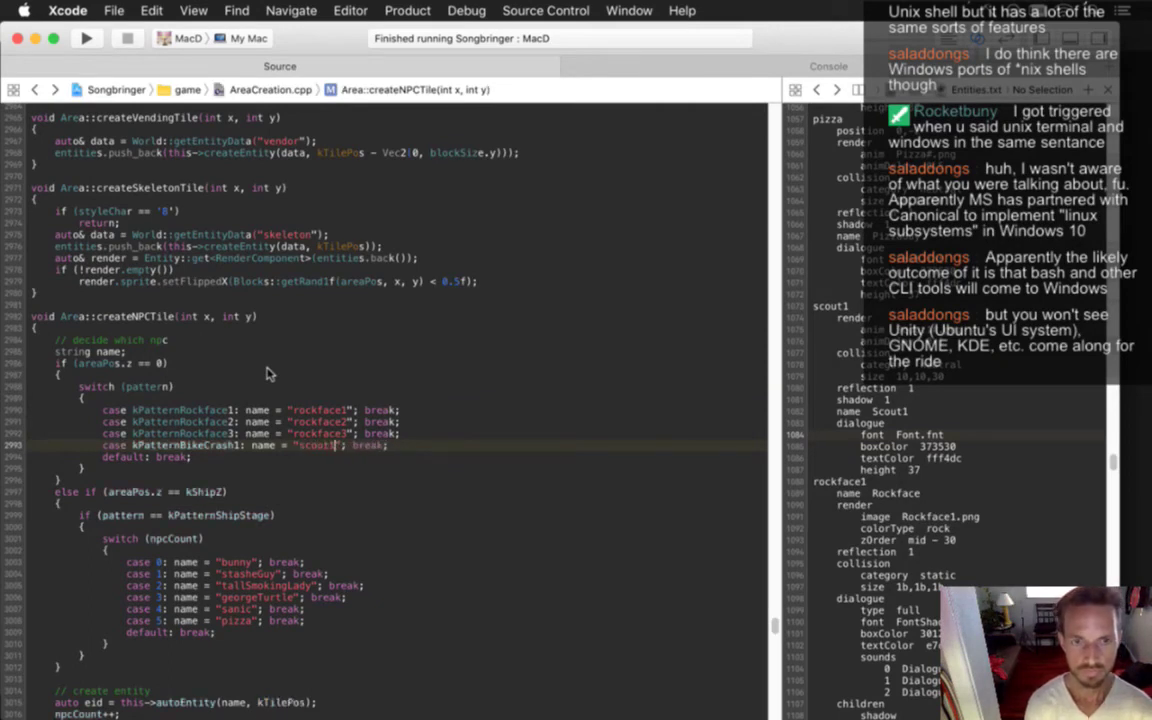
- Run the game, check the seated scout by the campfire with the debug overlays cycled, and quit it
key(super+r)
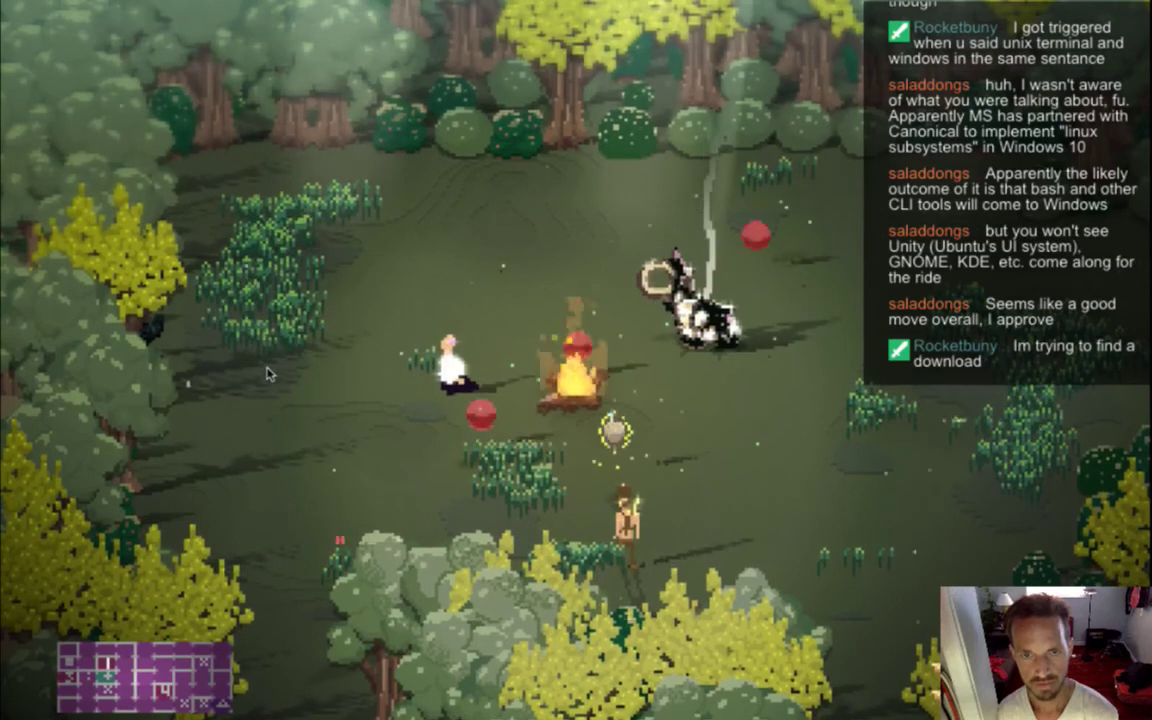
key(F3)
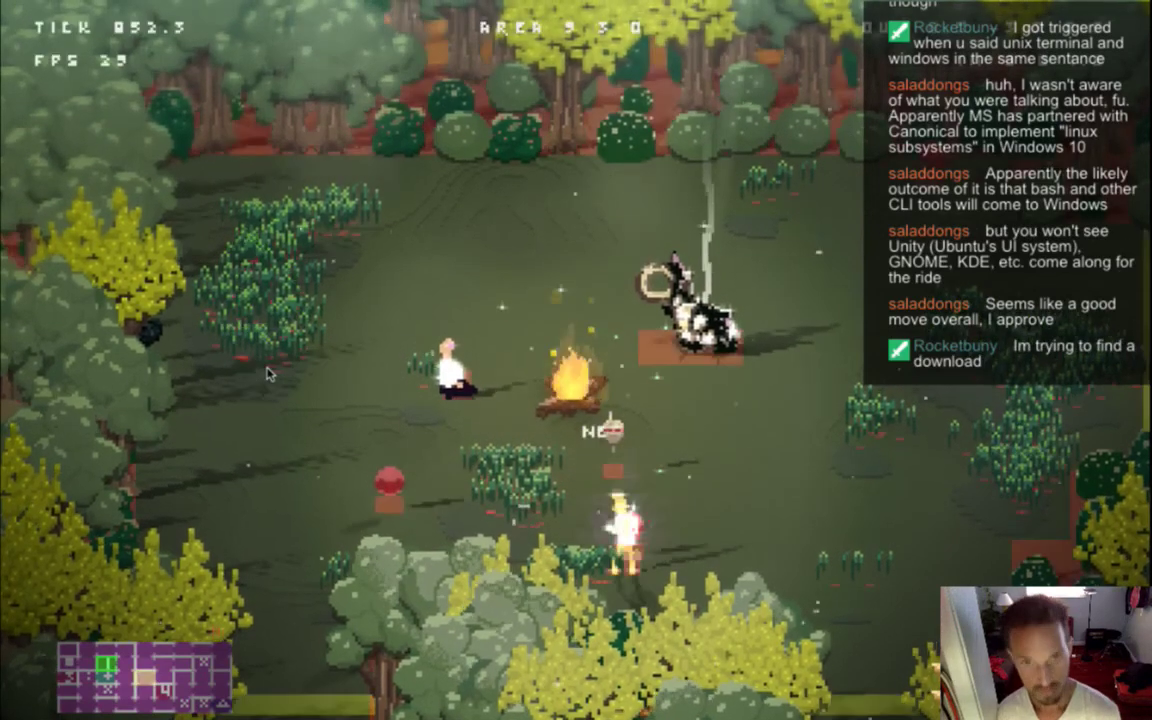
key(F3)
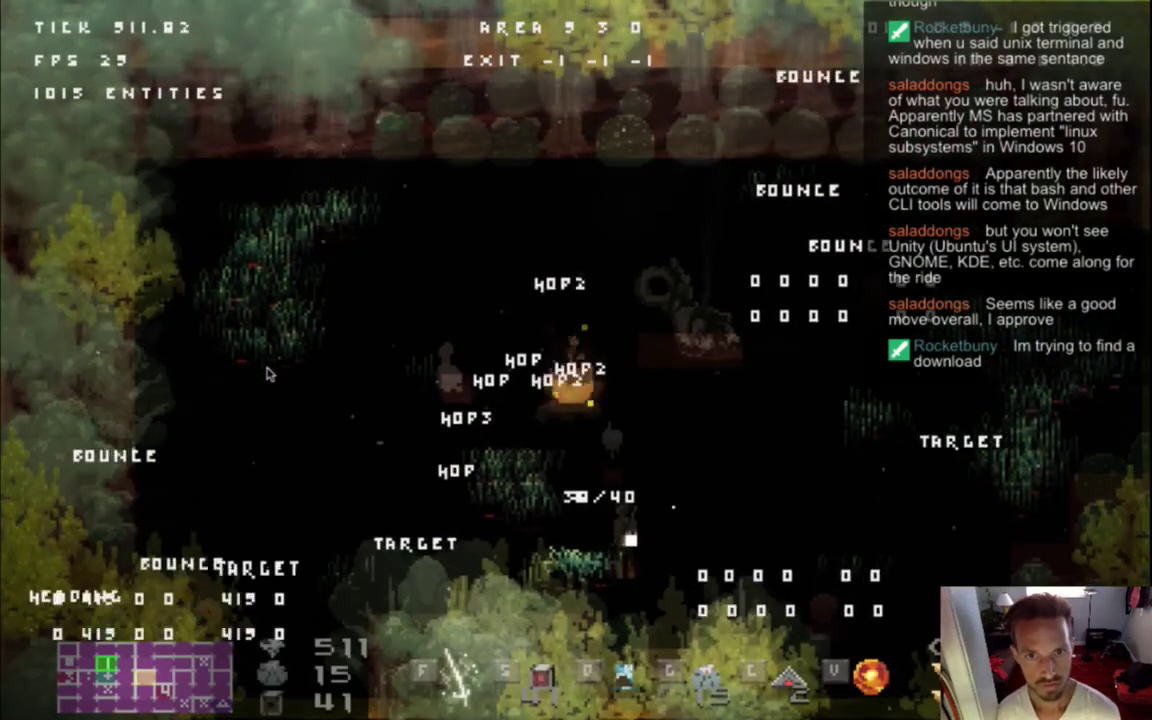
key(F3)
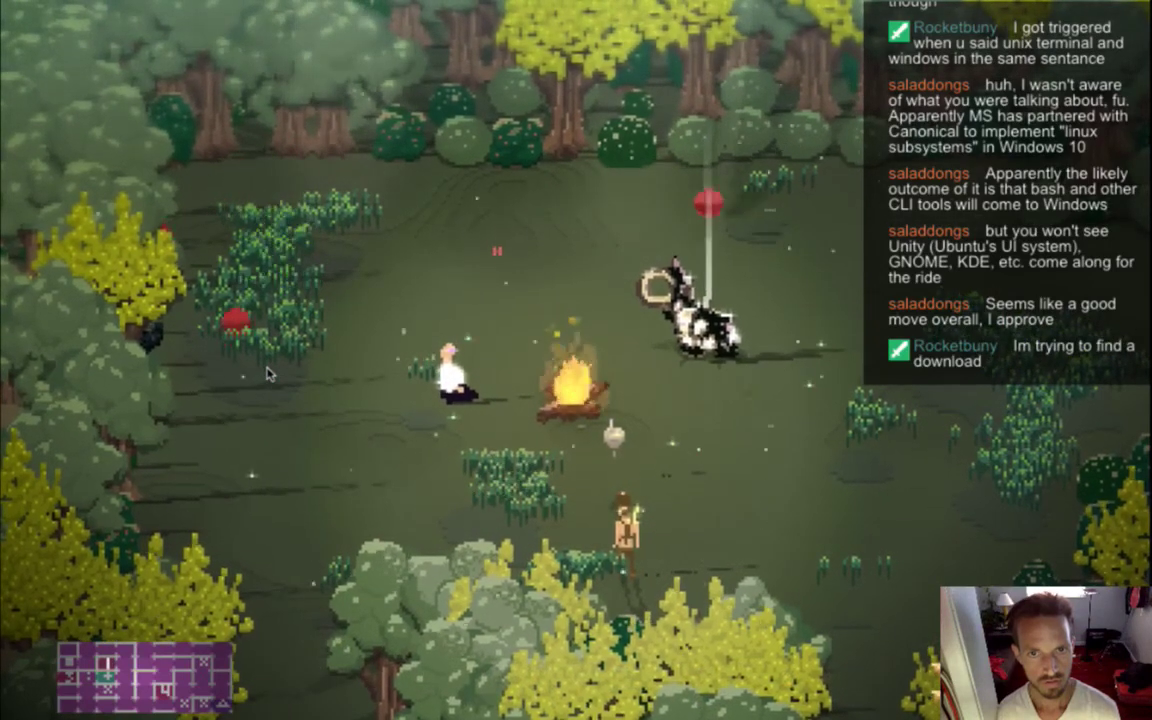
key(super+q)
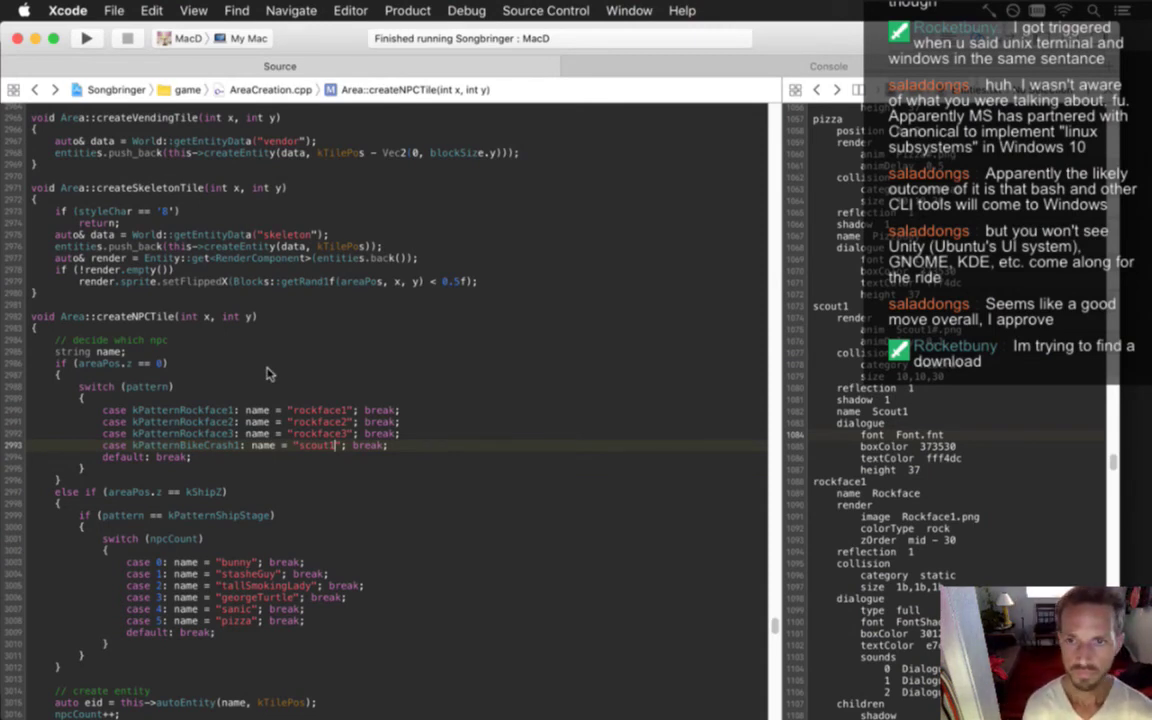
- Add a position line directly under the scout1 heading in the entity definitions, above its render block
key(Up)
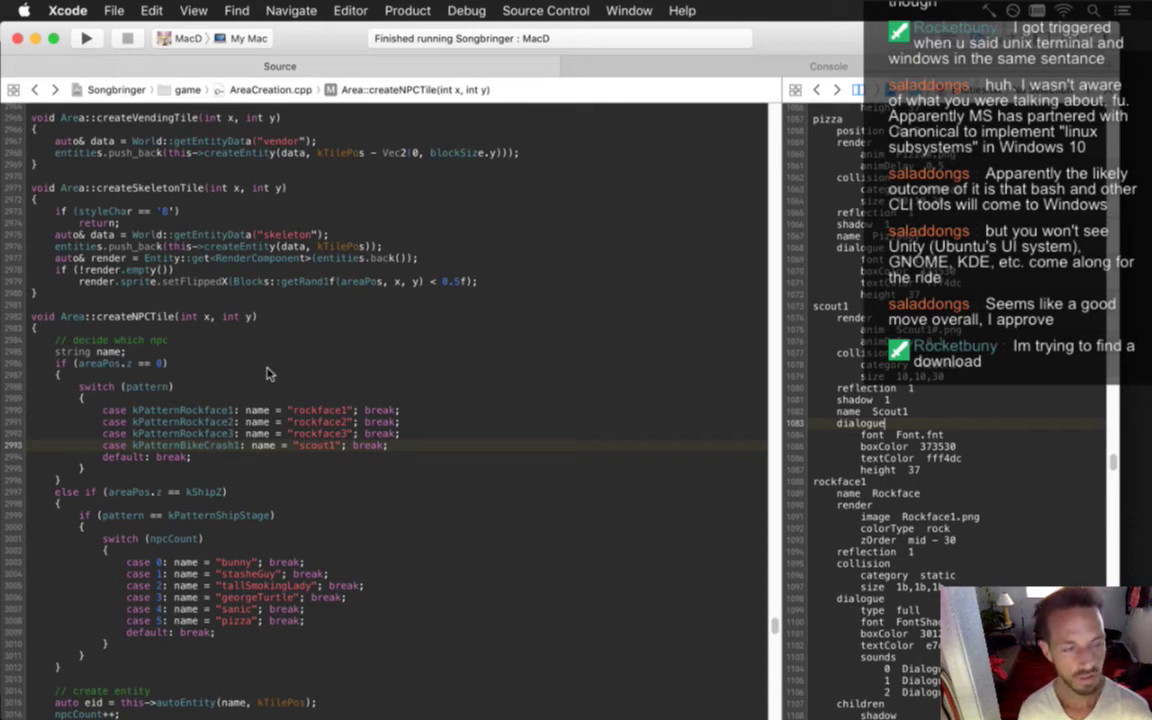
key(Up)
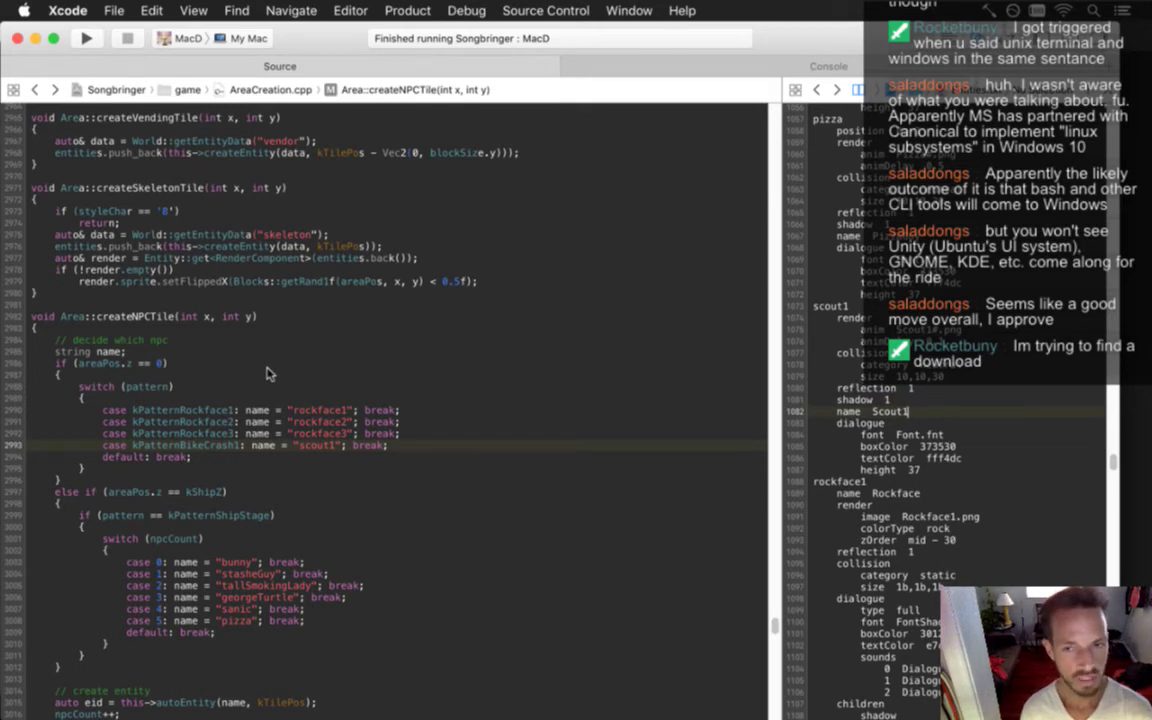
key(Up)
key(Up)
key(Up)
key(Up)
key(Up)
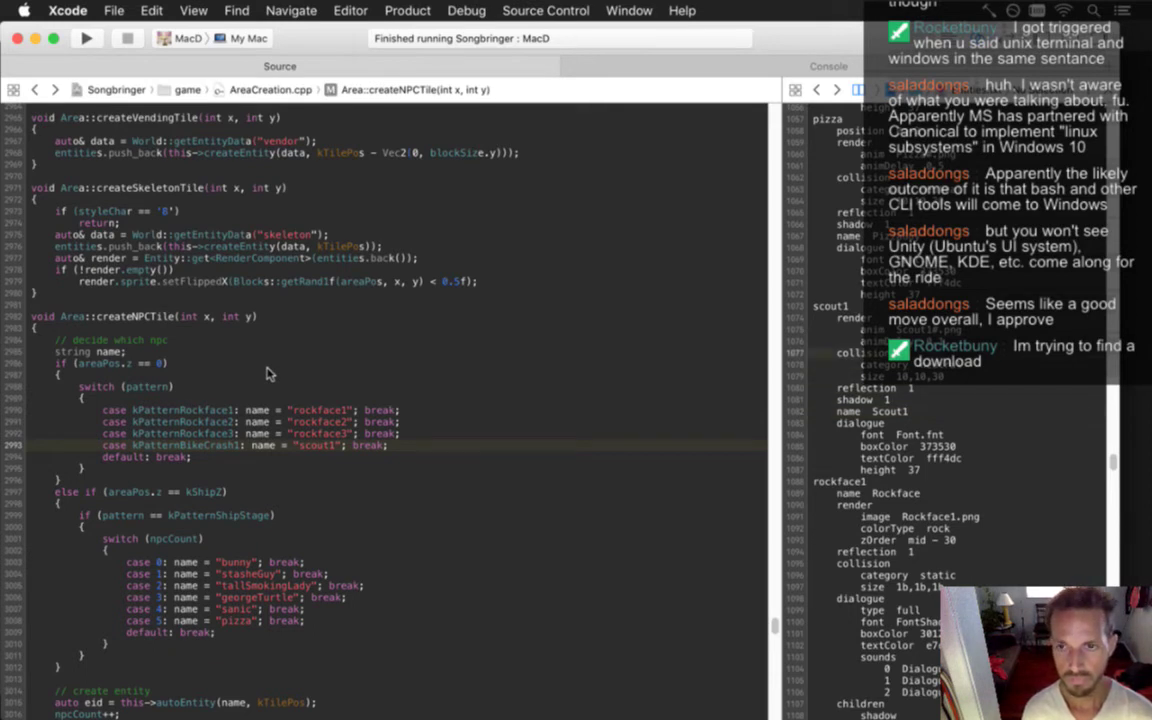
key(Up)
key(Up)
key(Up)
key(Up)
key(Return)
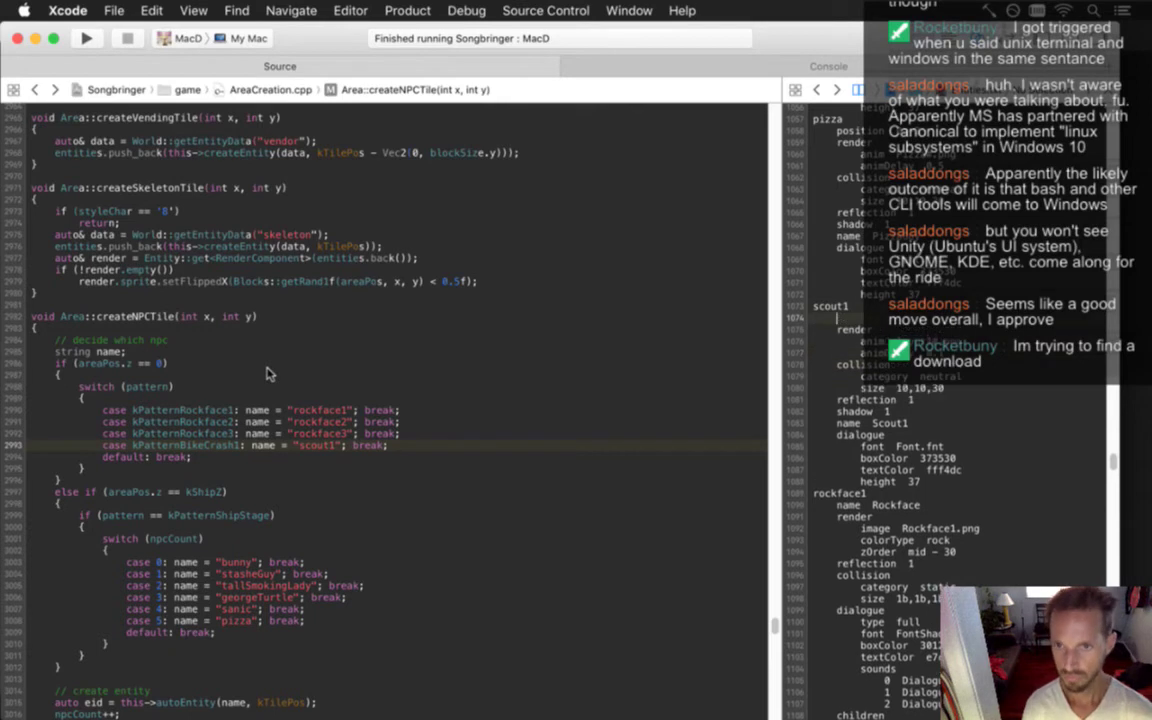
text(position)
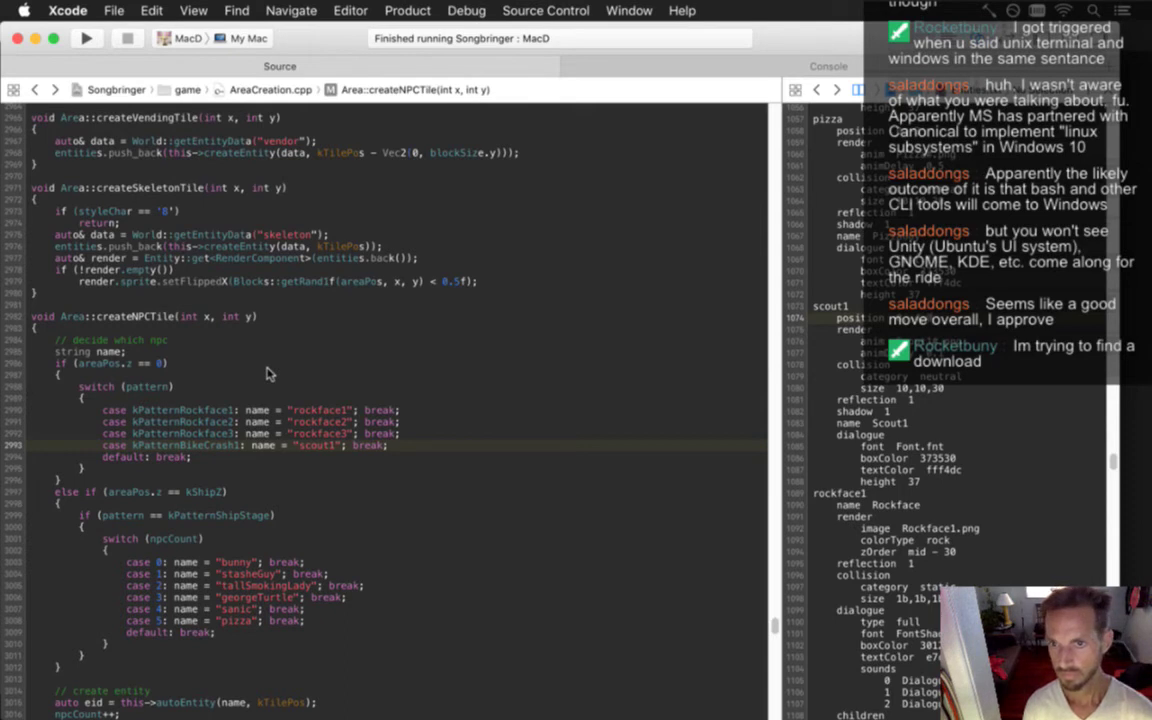
- Switch to Photoshop and pencil a dark cap of hair extending behind the scout's head in the trouser colour, with its upper back corner erased
key(super+Tab)
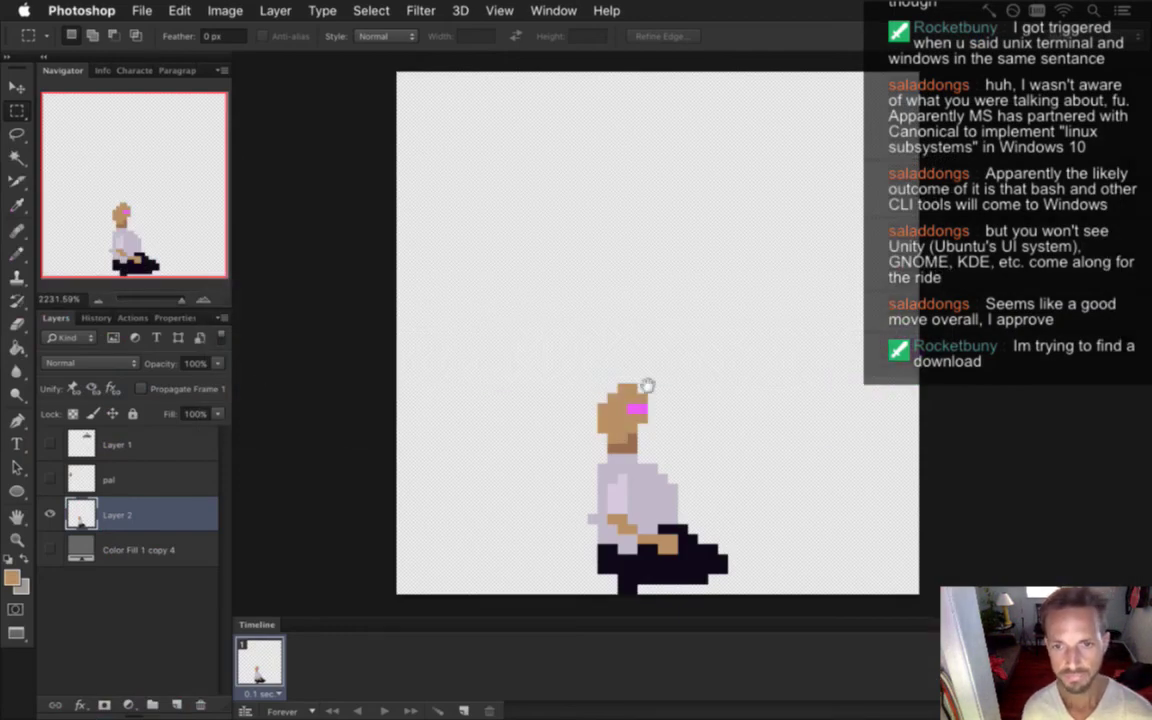
scroll(605, 472, down, 3)
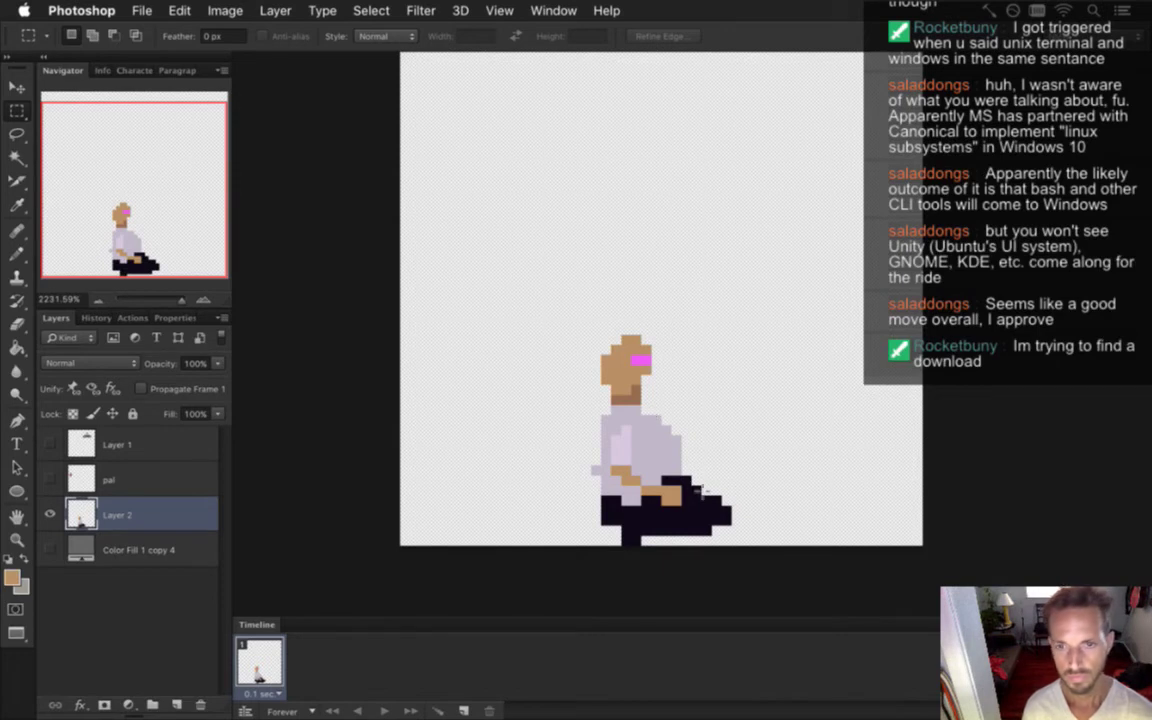
key(i)
click(692, 477)
key(b)
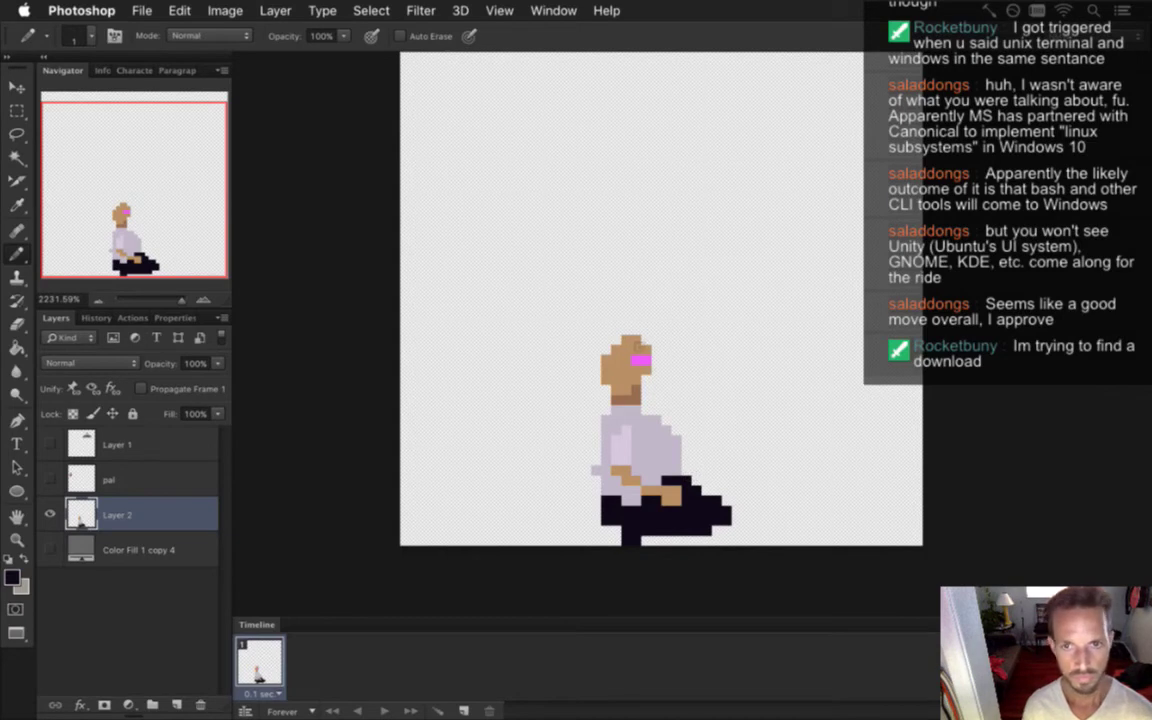
click(645, 330)
mouse_move(636, 330)
mouse_down()
mouse_move(606, 334)
mouse_move(612, 352)
mouse_move(650, 343)
mouse_move(615, 322)
mouse_move(598, 361)
mouse_up()
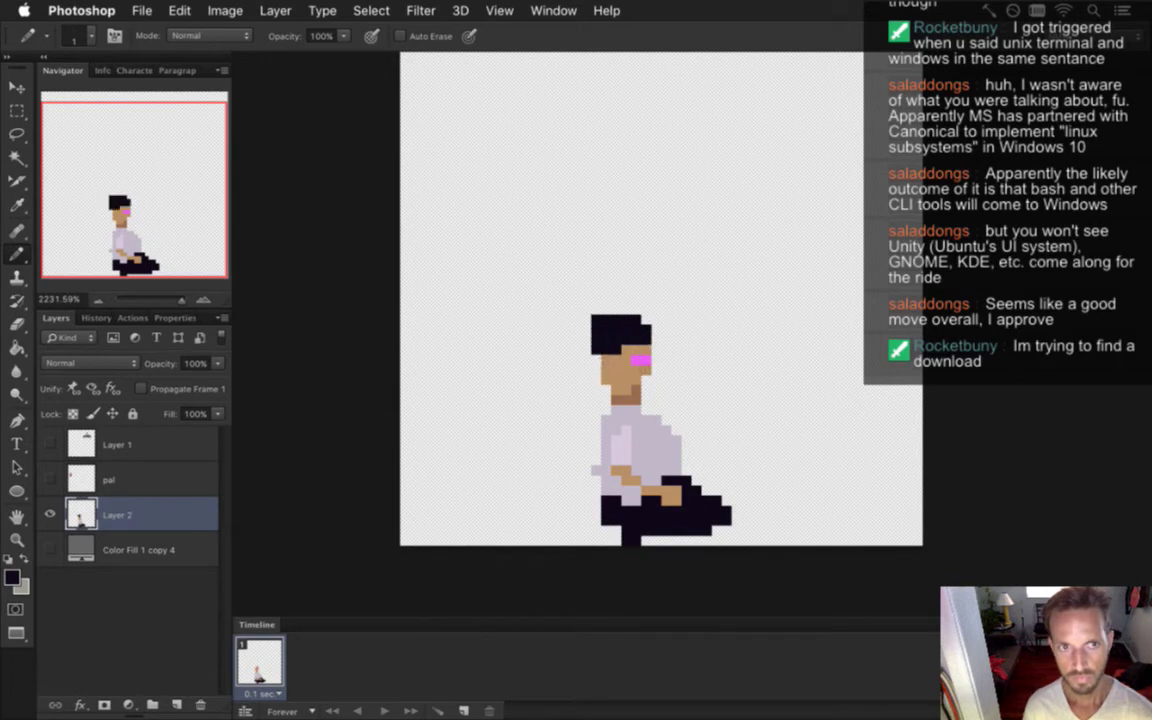
mouse_move(588, 320)
mouse_down()
mouse_move(583, 330)
mouse_move(575, 318)
mouse_move(576, 345)
mouse_up()
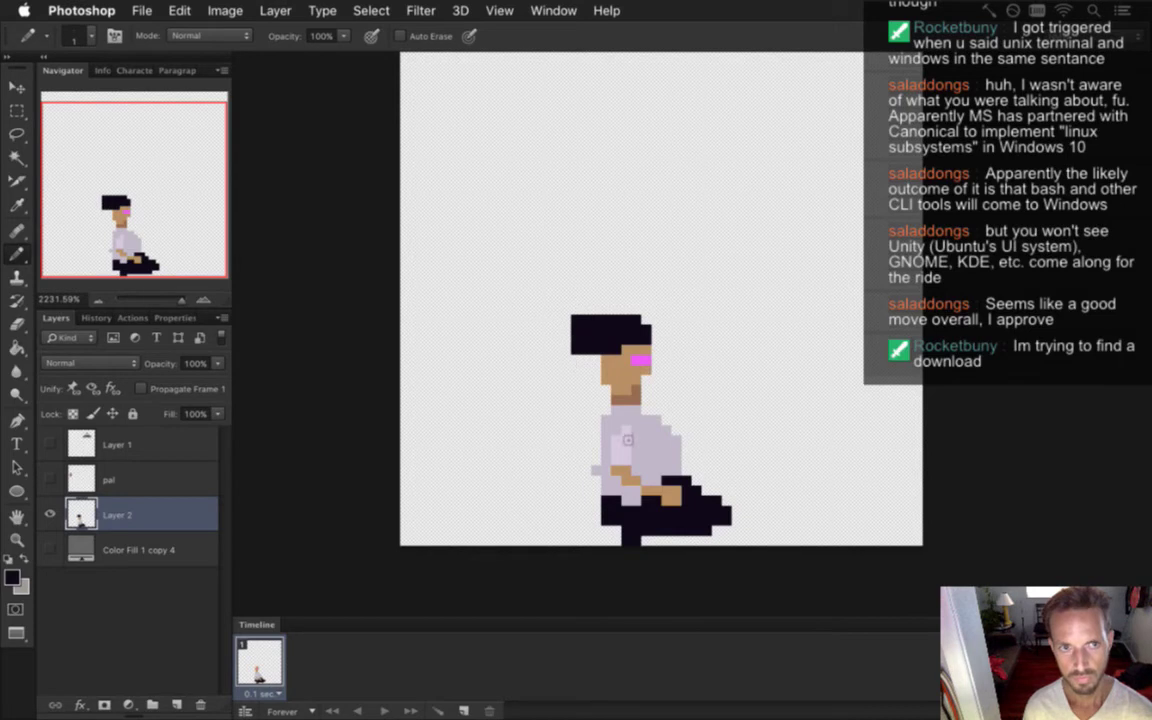
key(e)
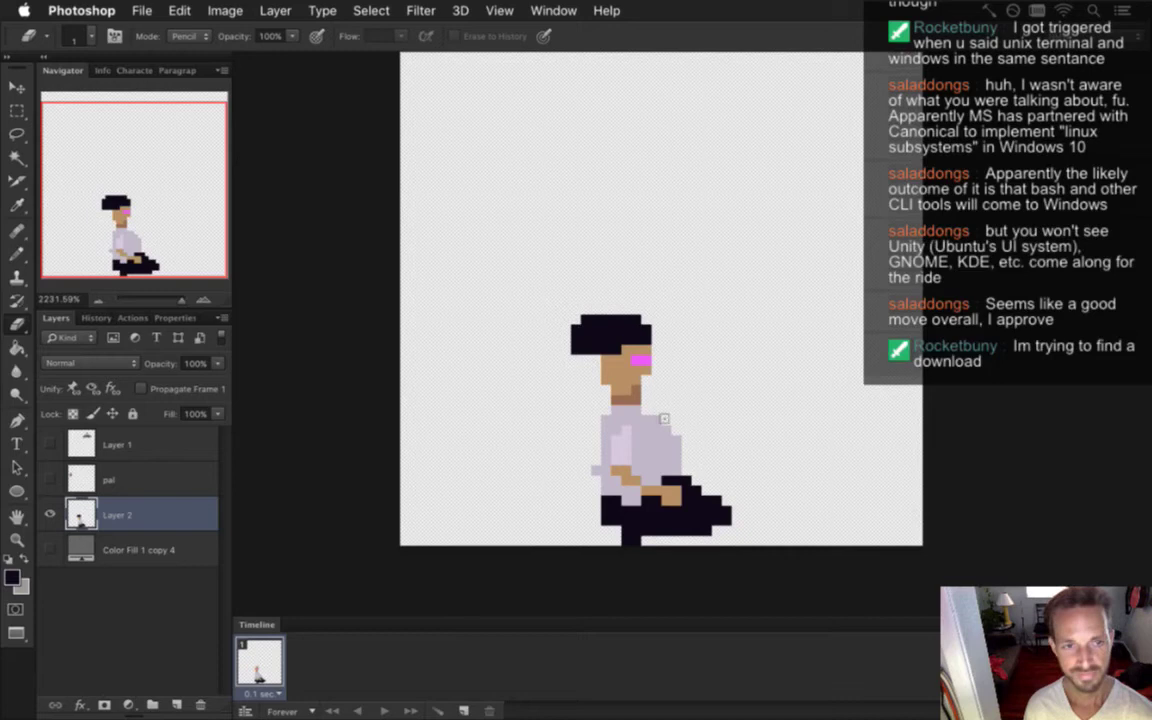
- Build up the shirt's shoulders, chest and back in its sampled mauve, and widen the lighter sleeve highlight
key(i)
click(654, 424)
key(b)
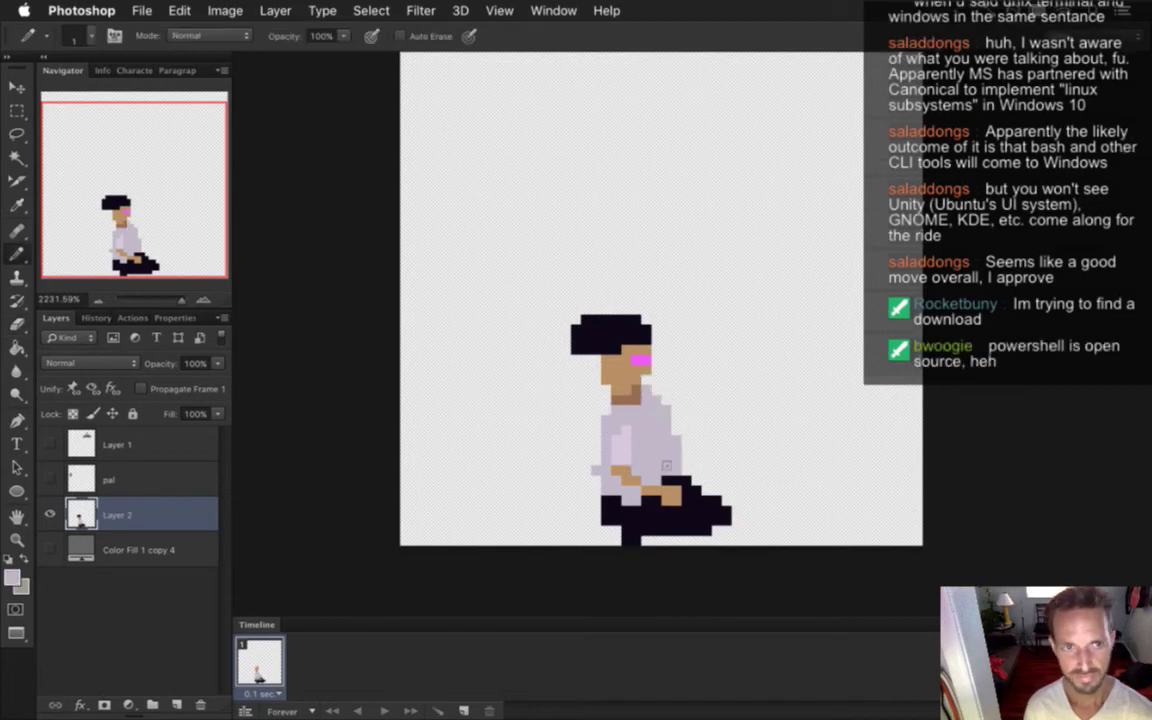
drag(606, 401, 596, 411)
click(596, 421)
click(605, 410)
click(597, 431)
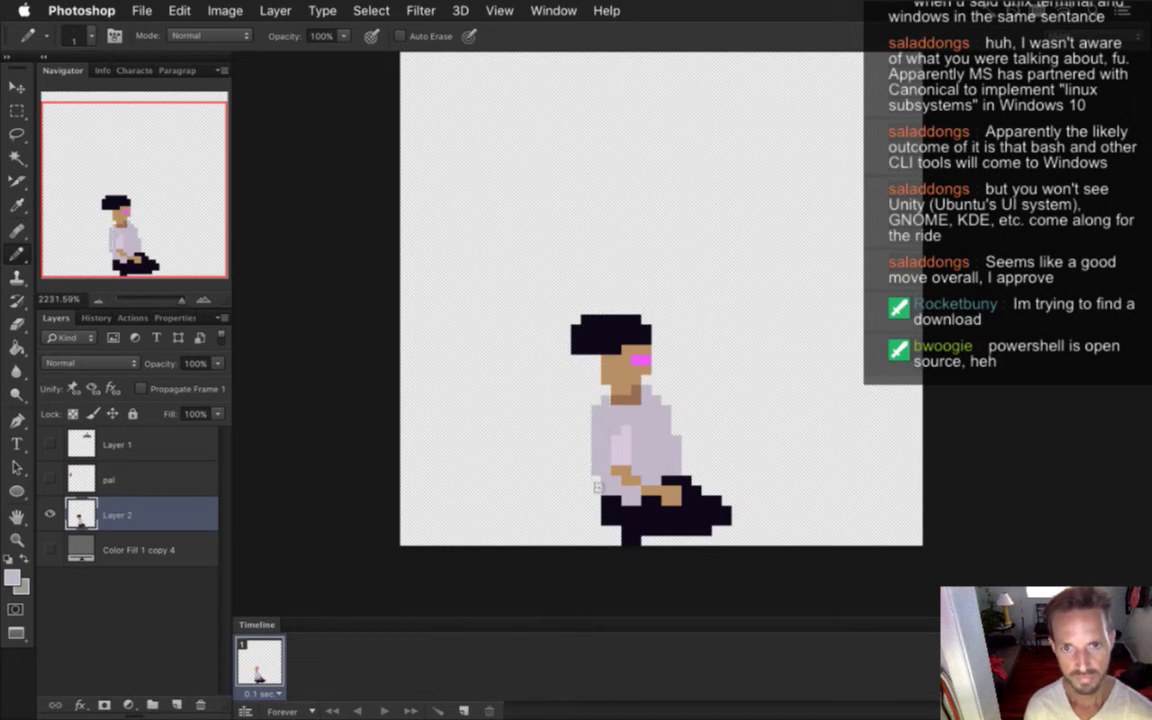
alt+click(628, 460)
drag(635, 431, 635, 461)
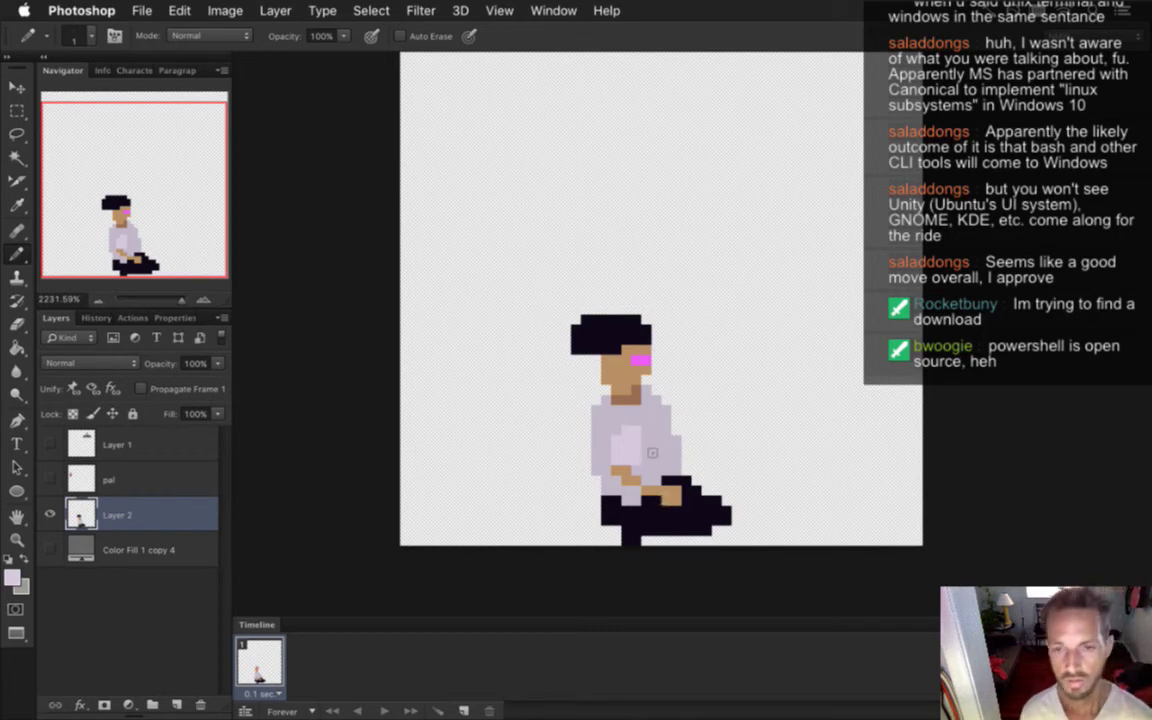
- Show the grey colour fill layer and pencil the scout's raised knees and foot in the sampled dark trouser colour
click(50, 549)
key(i)
alt+click(701, 506)
mouse_move(686, 450)
mouse_down()
mouse_move(704, 475)
mouse_move(695, 516)
mouse_move(692, 484)
mouse_move(700, 507)
mouse_move(726, 481)
mouse_up()
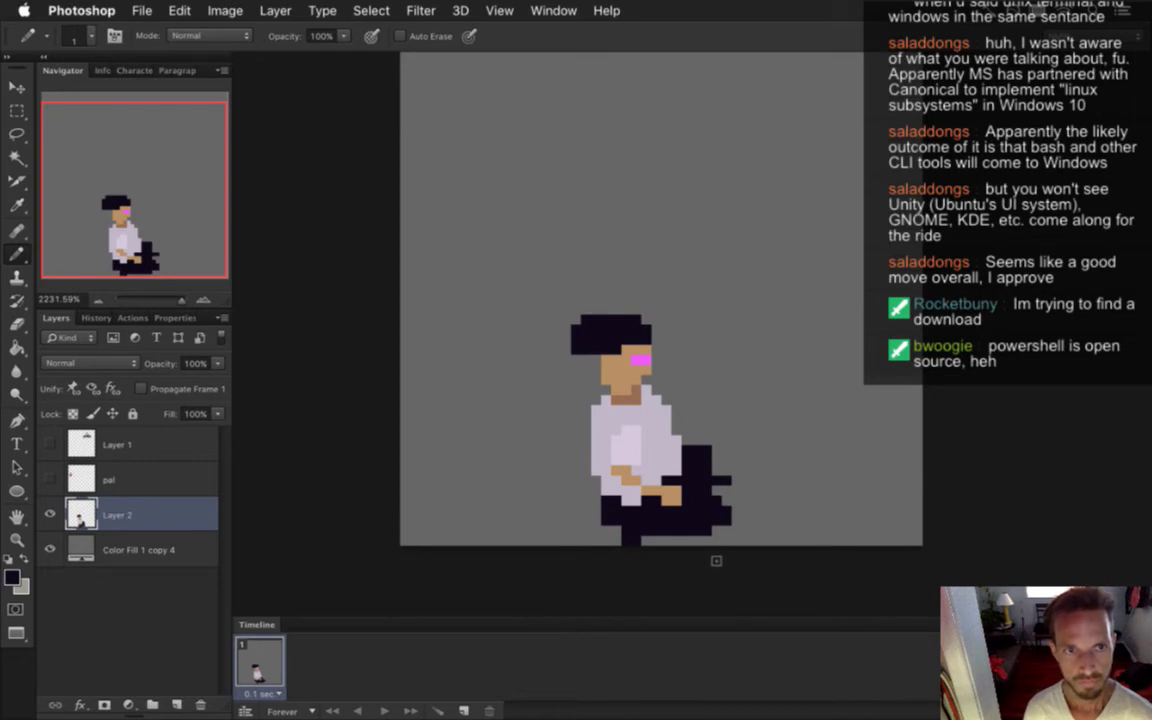
- Add a row of pixels on top of the scout's dark hair and extend the magenta visor upward at its front edge
alt+click(642, 339)
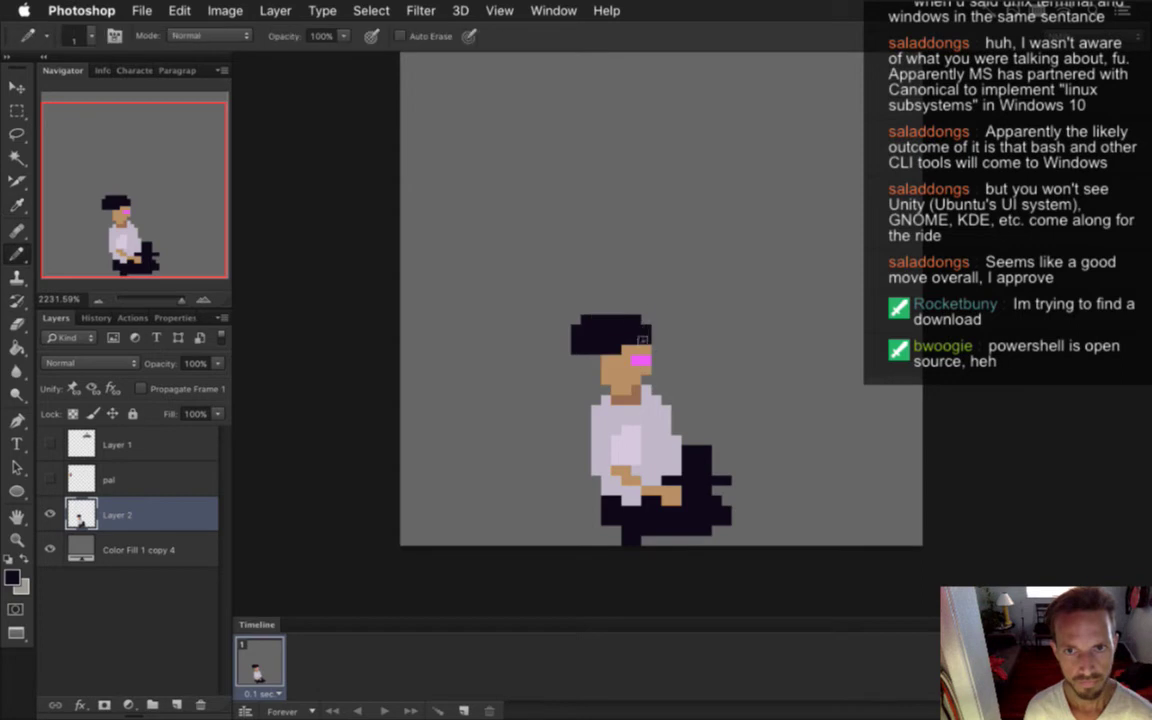
drag(645, 318, 596, 310)
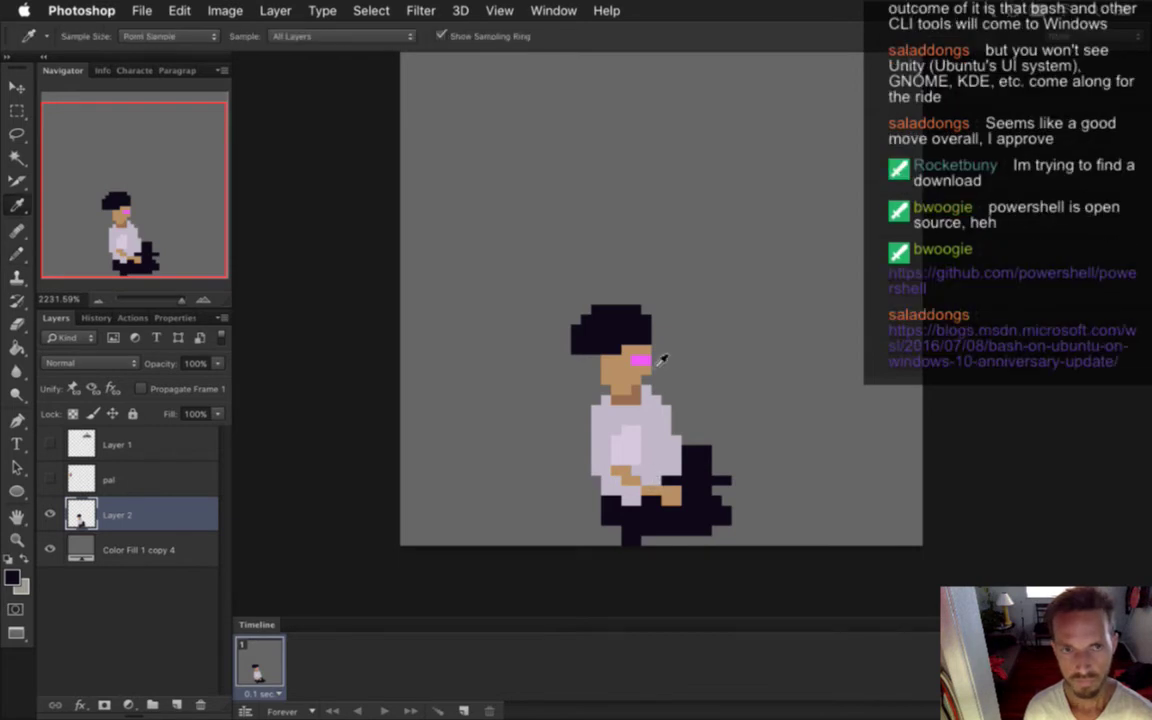
alt+click(640, 360)
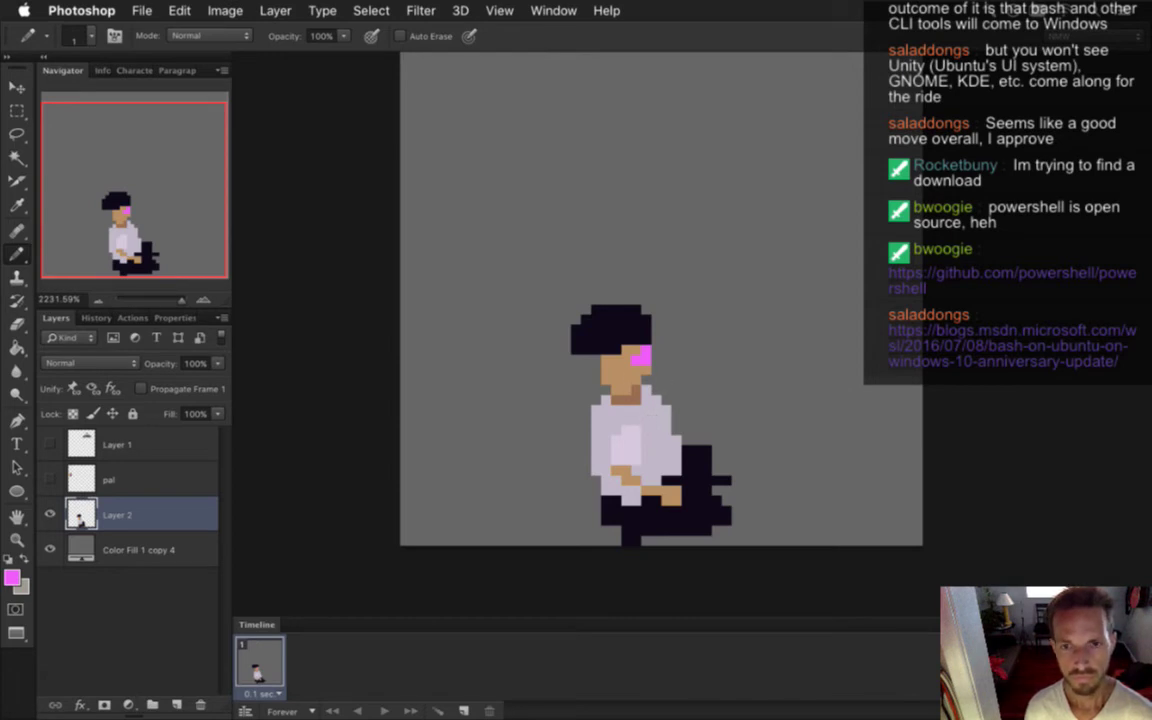
- Show the pal layer, sample its mauve shirt swatch and mix a darker version of that colour
key(i)
click(660, 476)
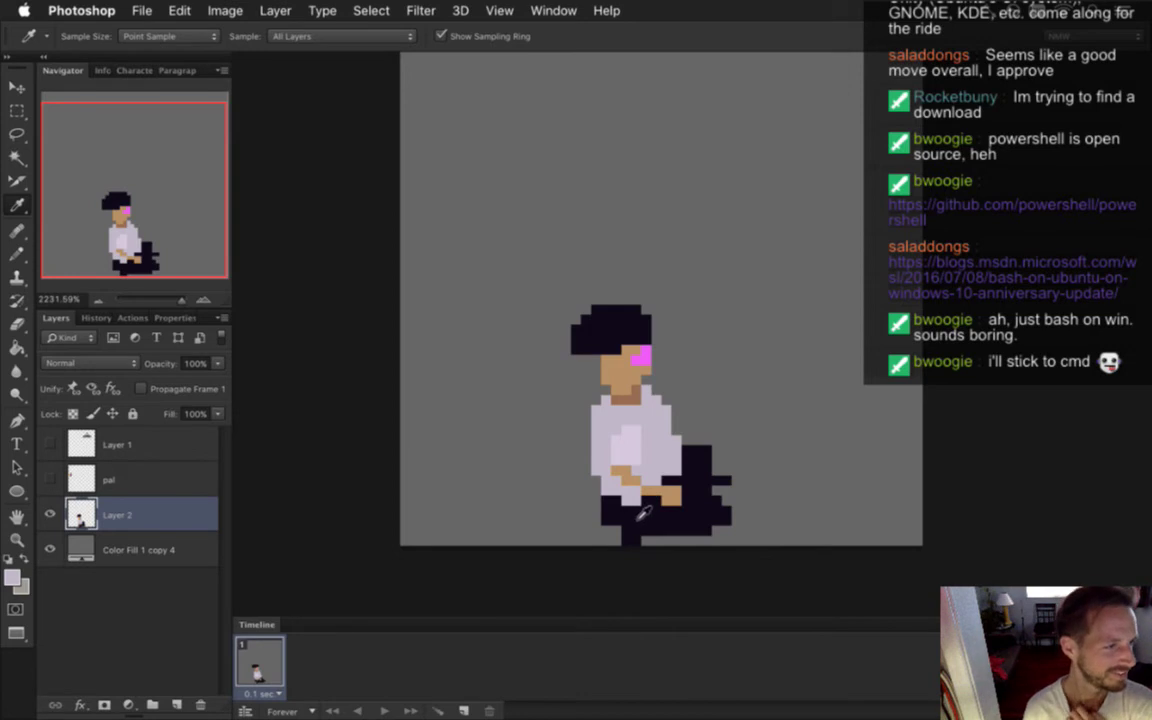
click(617, 470)
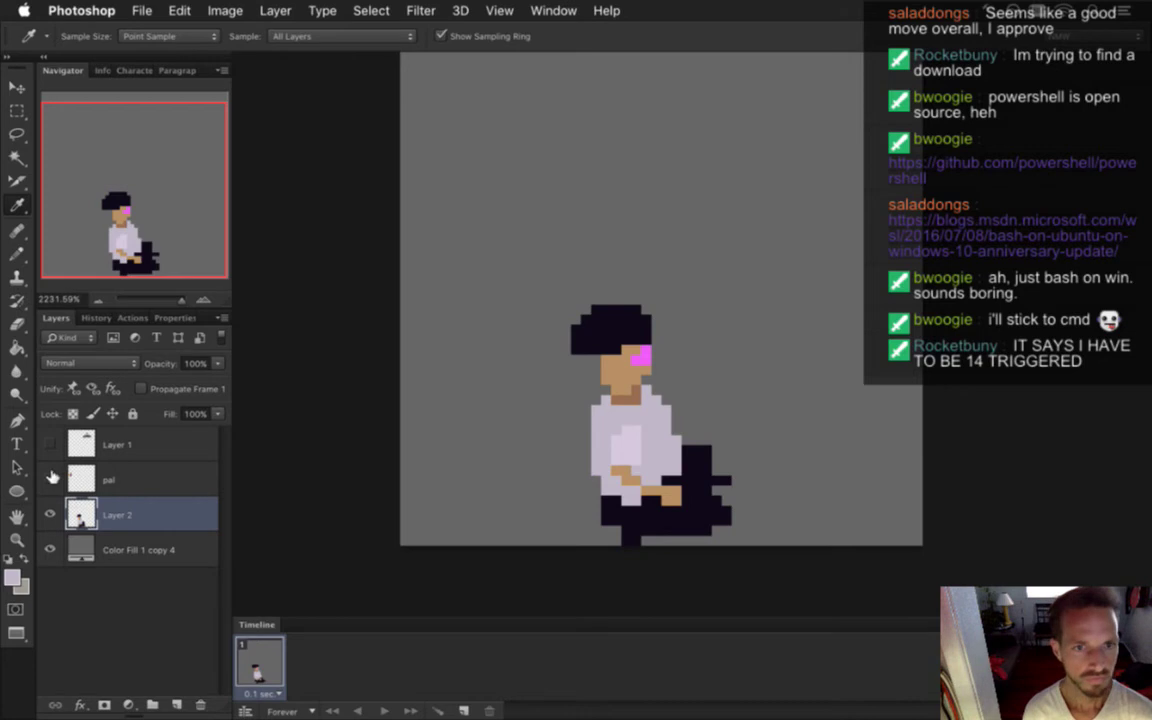
click(50, 479)
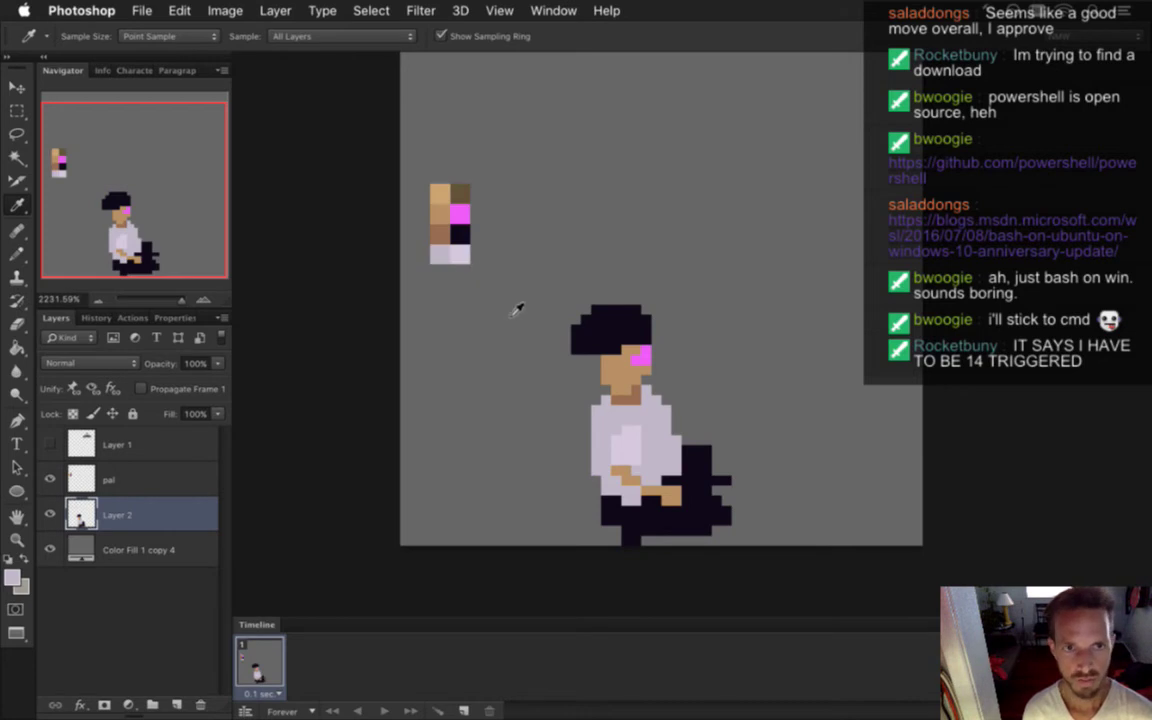
click(440, 252)
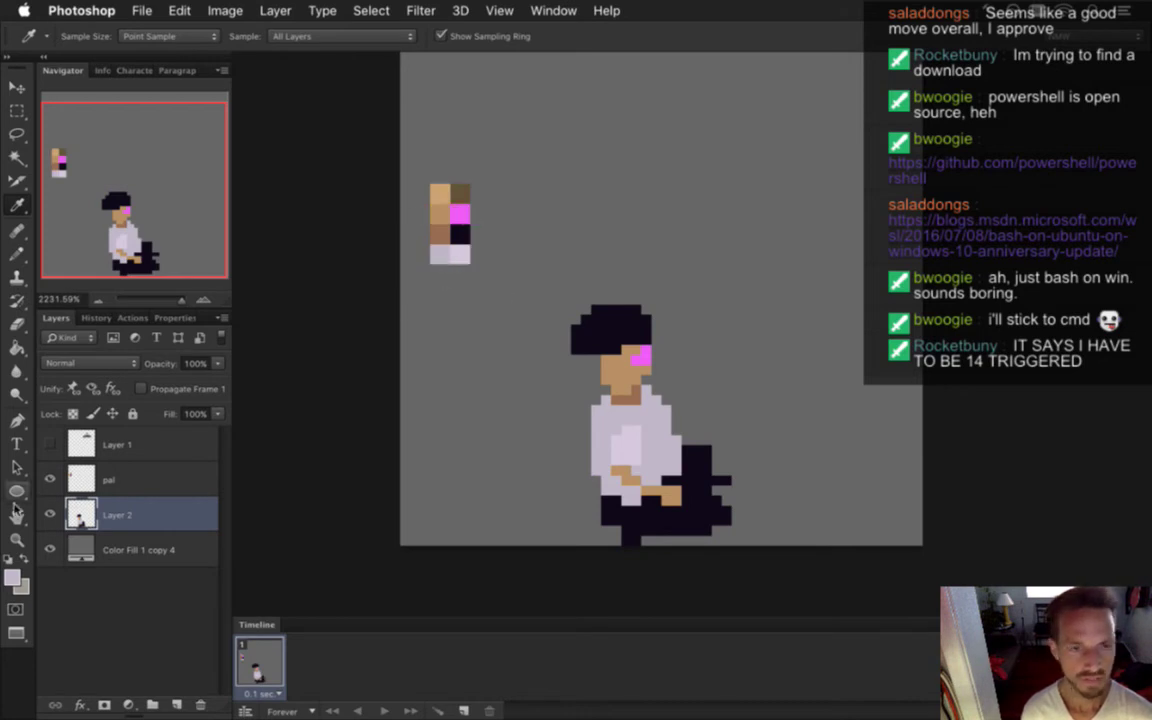
click(12, 576)
drag(277, 421, 279, 435)
click(424, 336)
- Pencil over the mauve shirt swatch on the pal layer with the darkened colour
key(b)
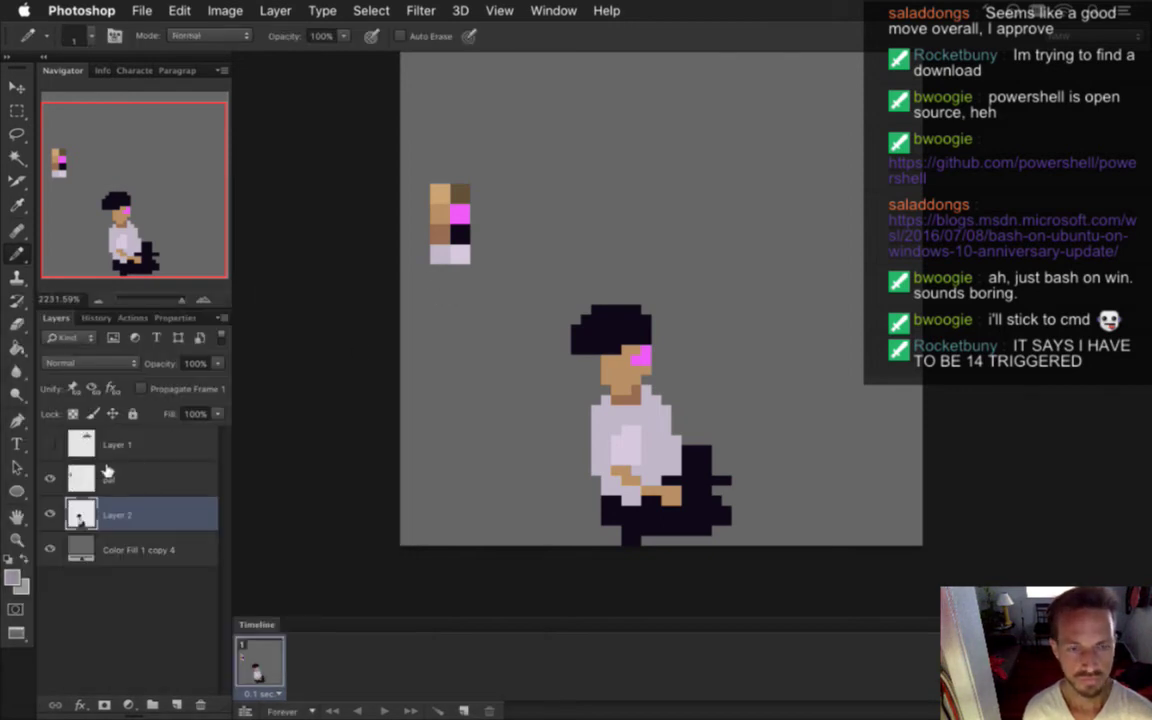
key(e)
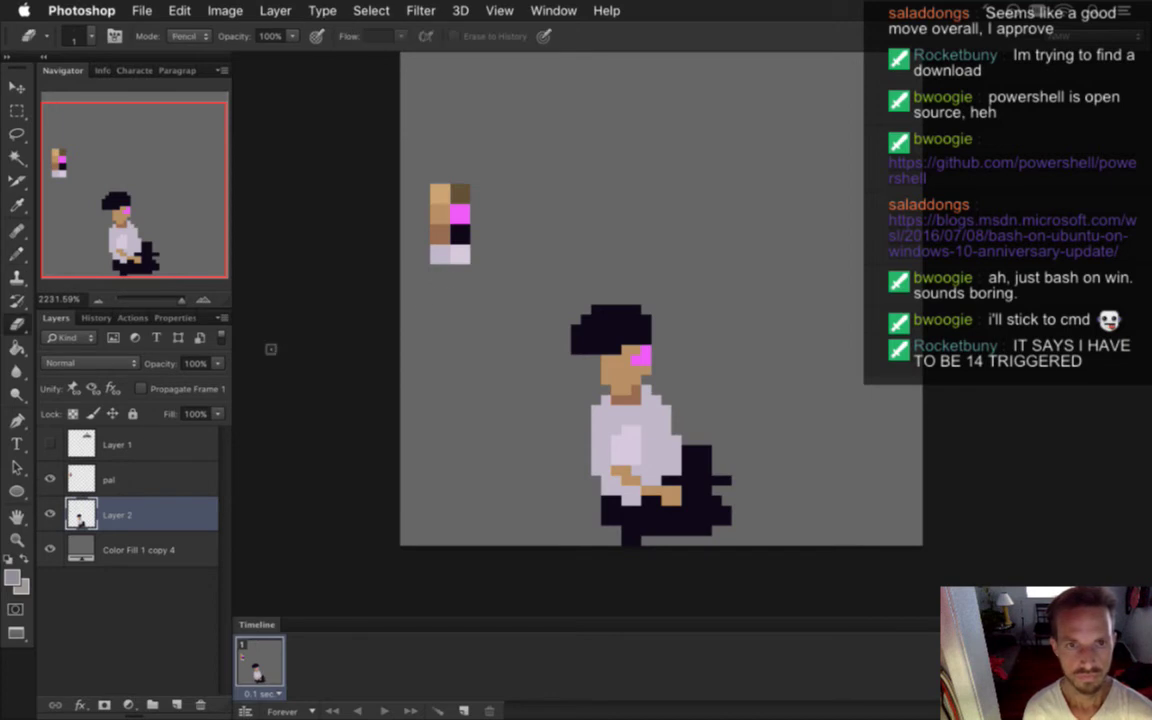
click(110, 478)
key(b)
mouse_move(435, 249)
mouse_down()
mouse_move(434, 262)
mouse_move(445, 249)
mouse_up()
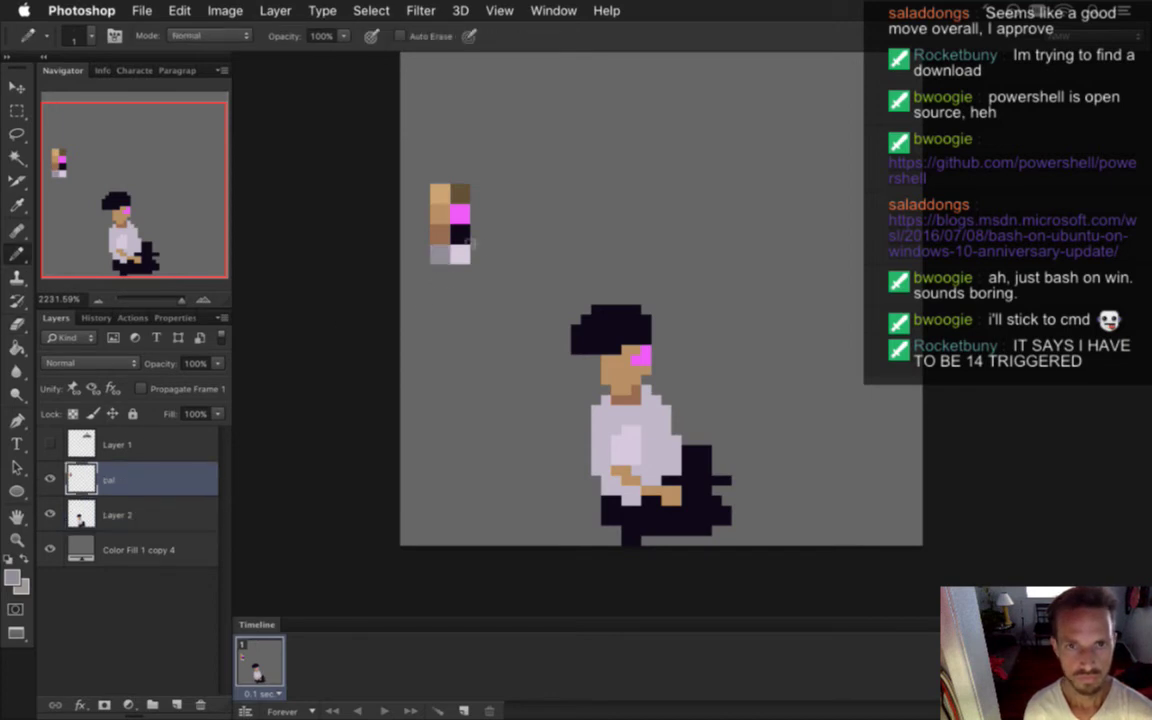
- Repaint the pal layer's light shirt highlight swatch in a darker tone of its colour, slightly lighter than the new shirt swatch
alt+click(460, 260)
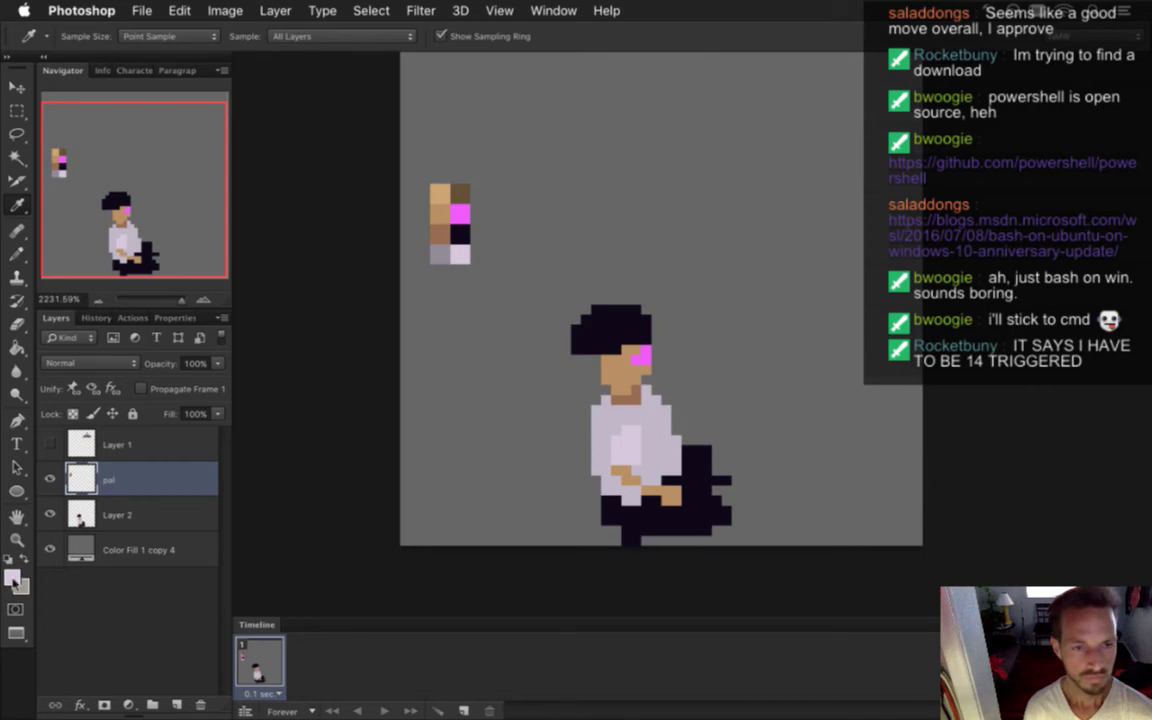
click(13, 577)
drag(283, 455, 283, 429)
click(450, 332)
key(b)
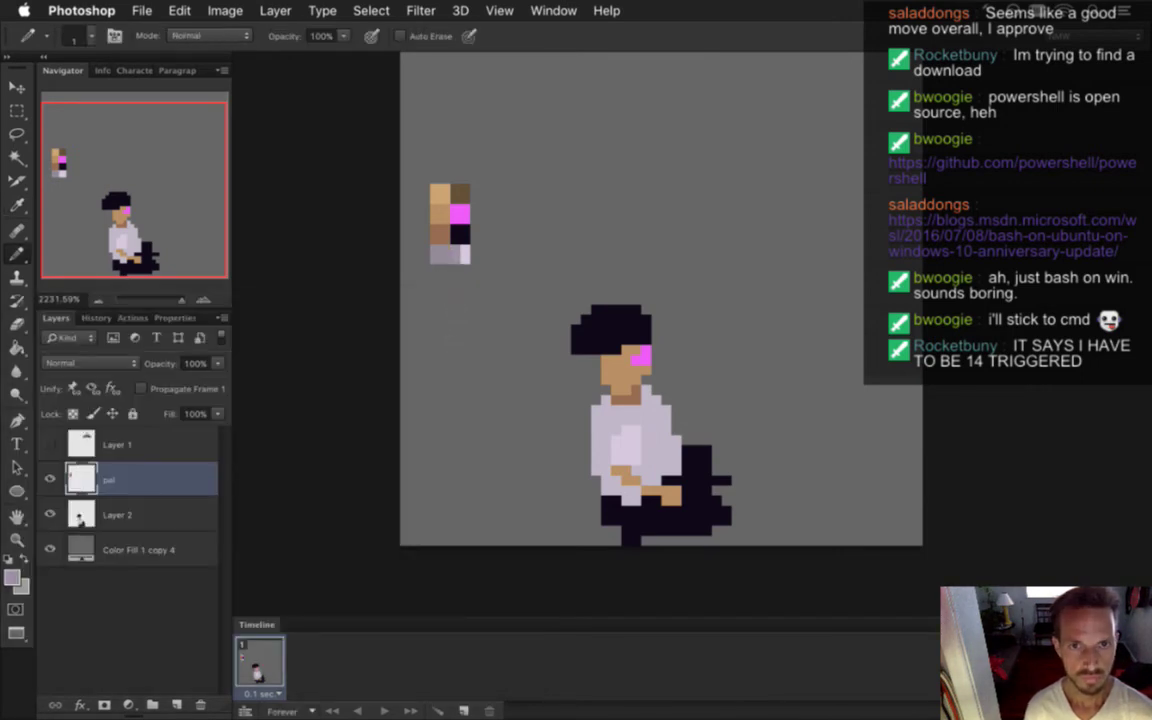
drag(466, 259, 467, 270)
key(e)
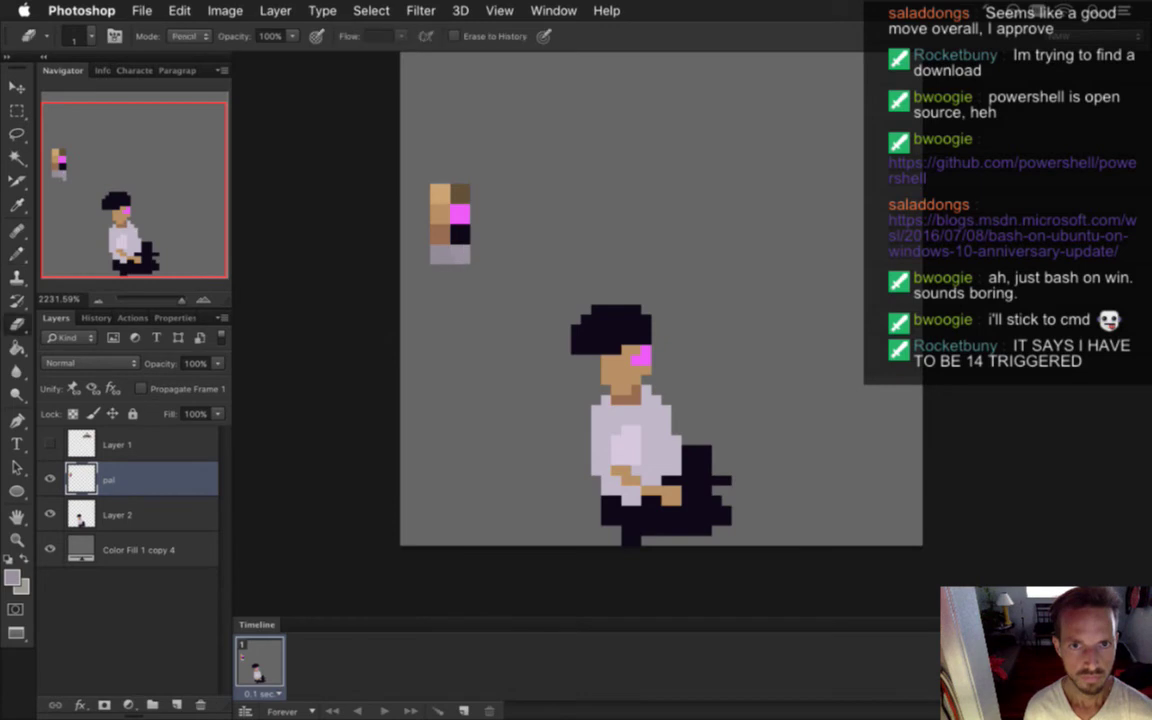
click(12, 580)
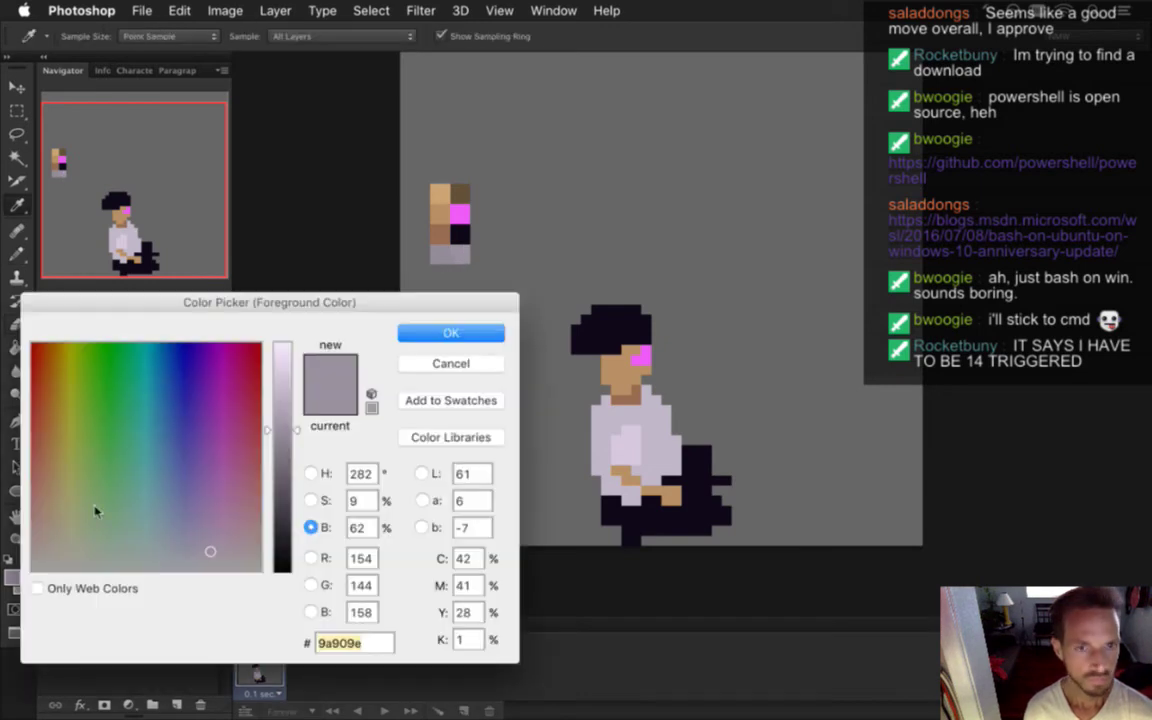
click(285, 421)
click(426, 330)
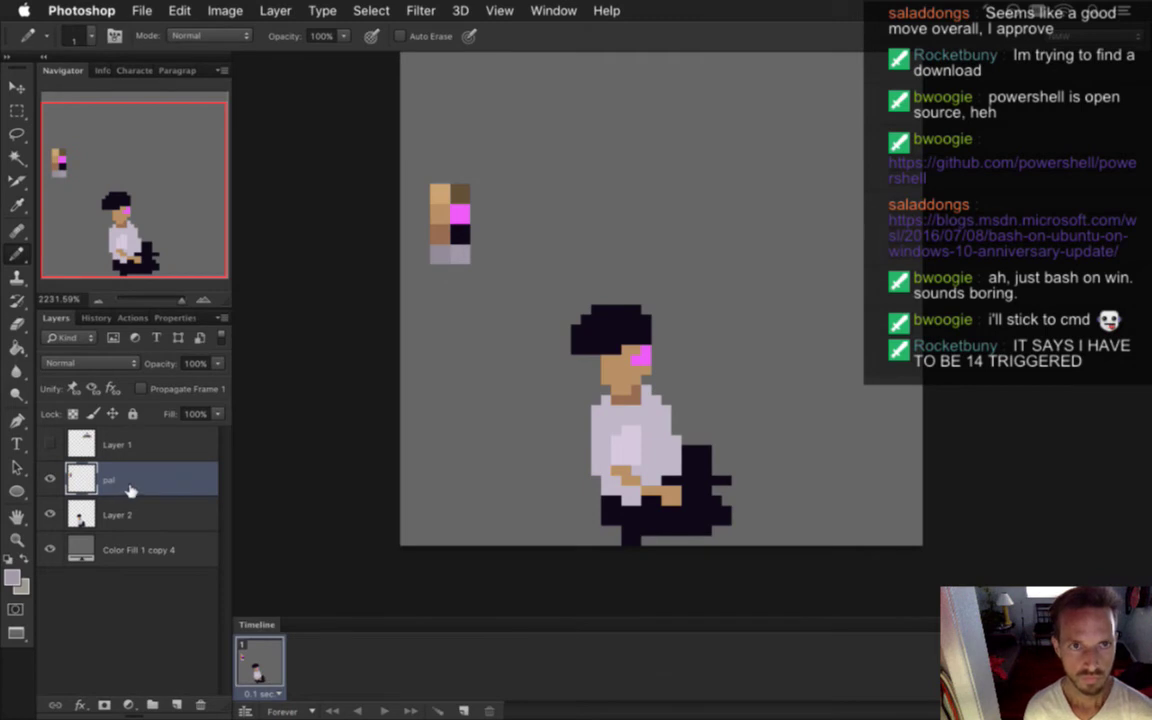
- On Layer 2, fill the scout's shirt with the new shirt swatch colour and the sleeve highlight with the new highlight swatch colour
click(76, 514)
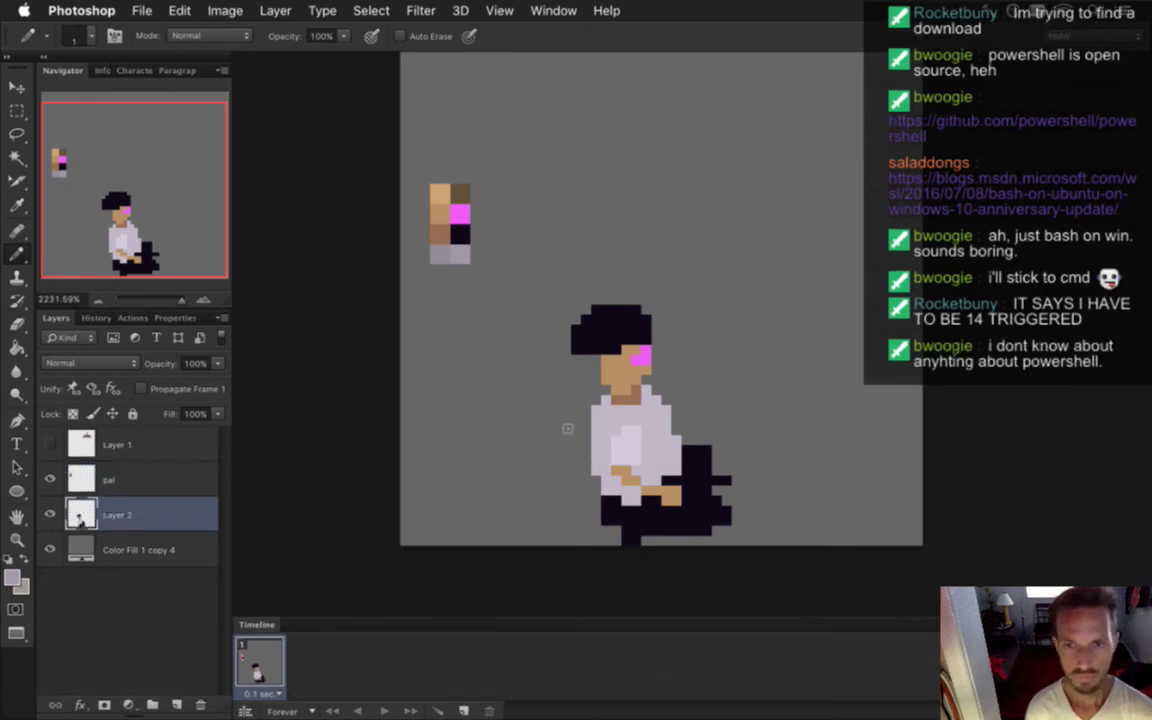
key(i)
click(441, 258)
key(g)
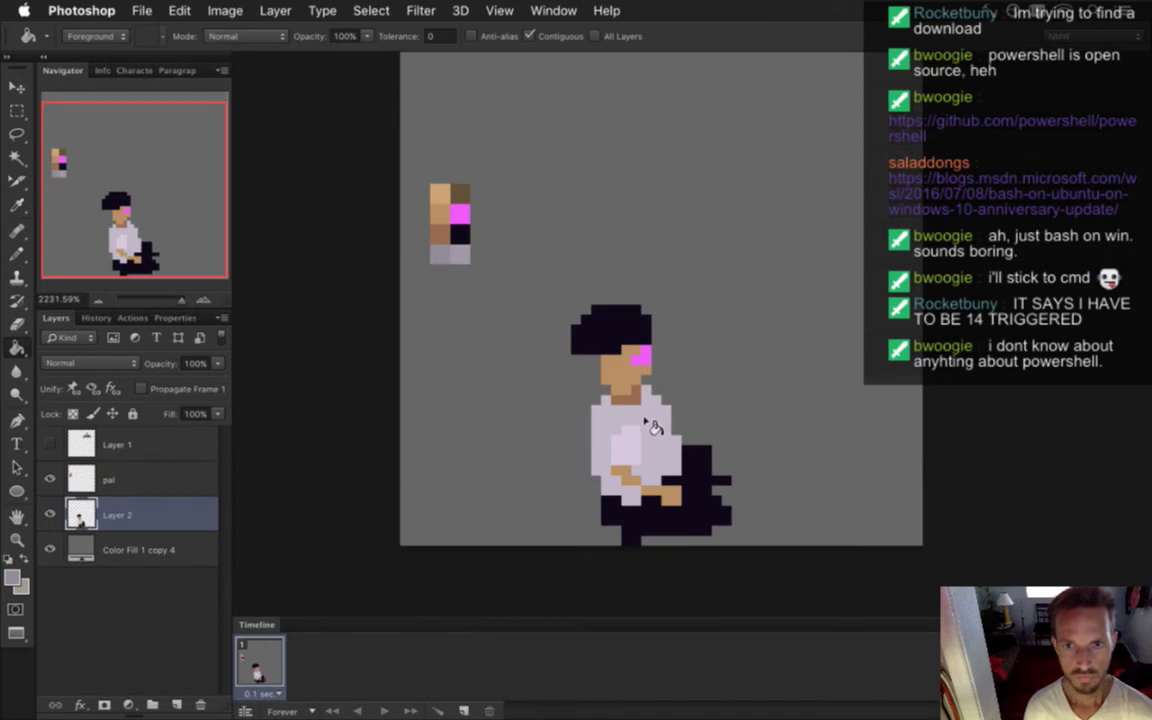
click(621, 490)
key(i)
click(460, 250)
key(g)
click(625, 435)
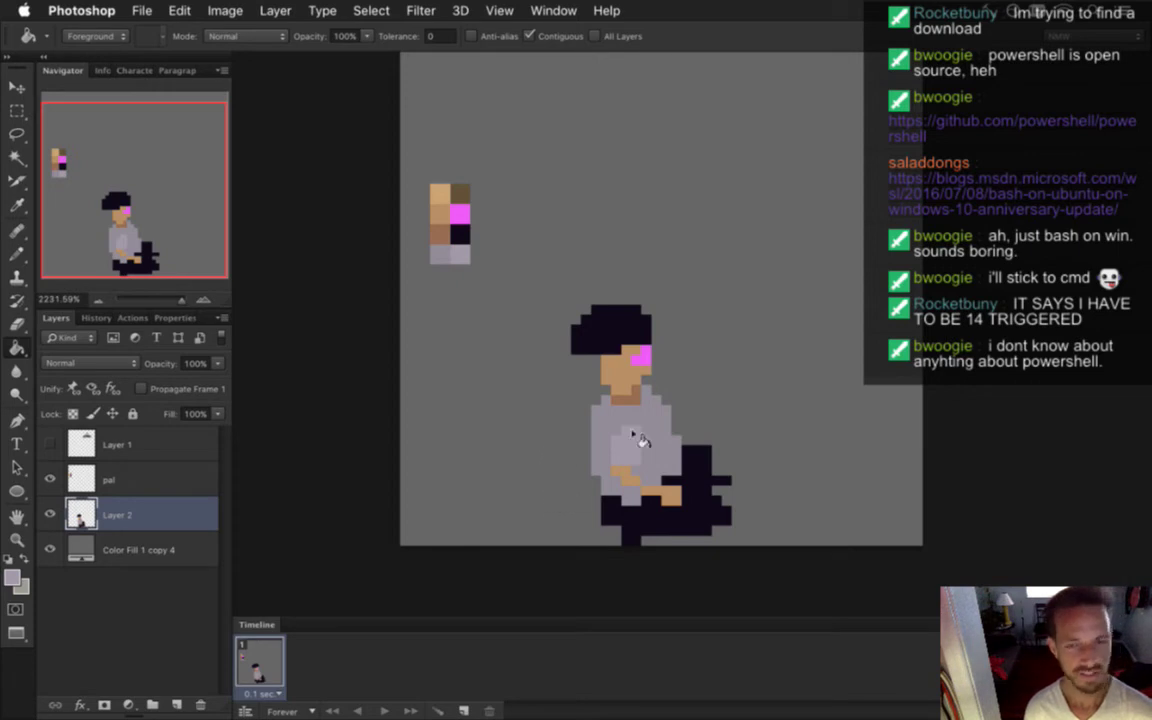
- Sample the brown neck shadow and pencil one pixel of it at the back of the scout's jaw
key(i)
key(b)
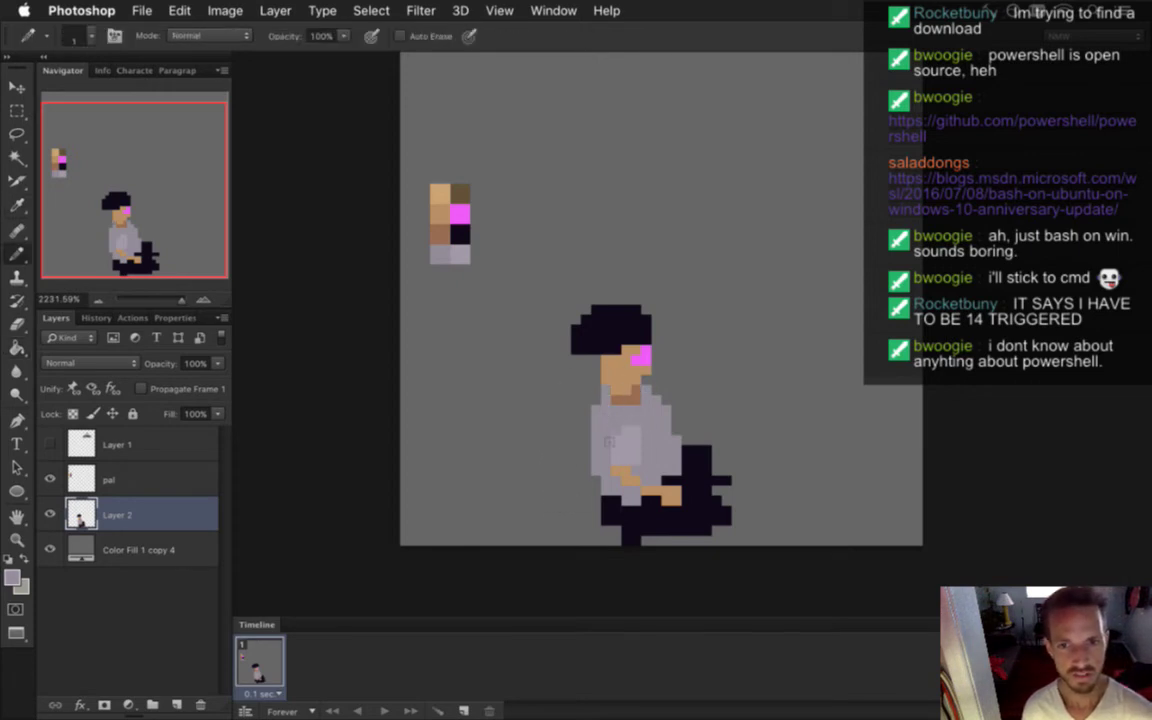
alt+click(634, 401)
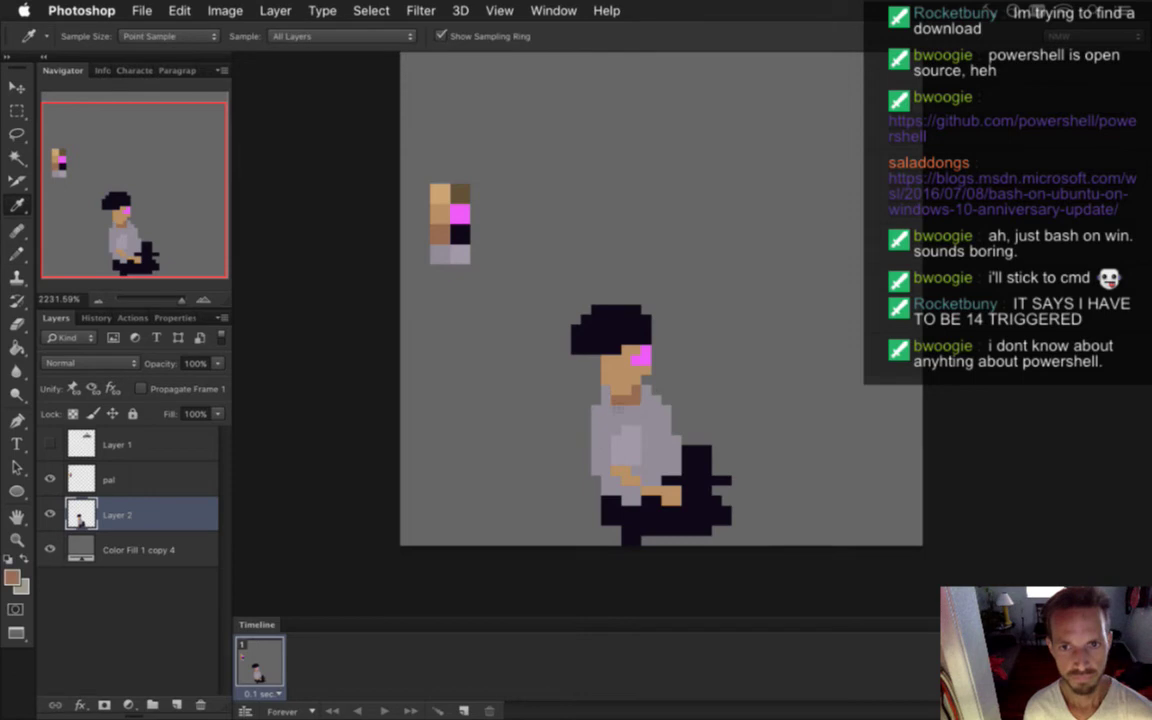
click(606, 391)
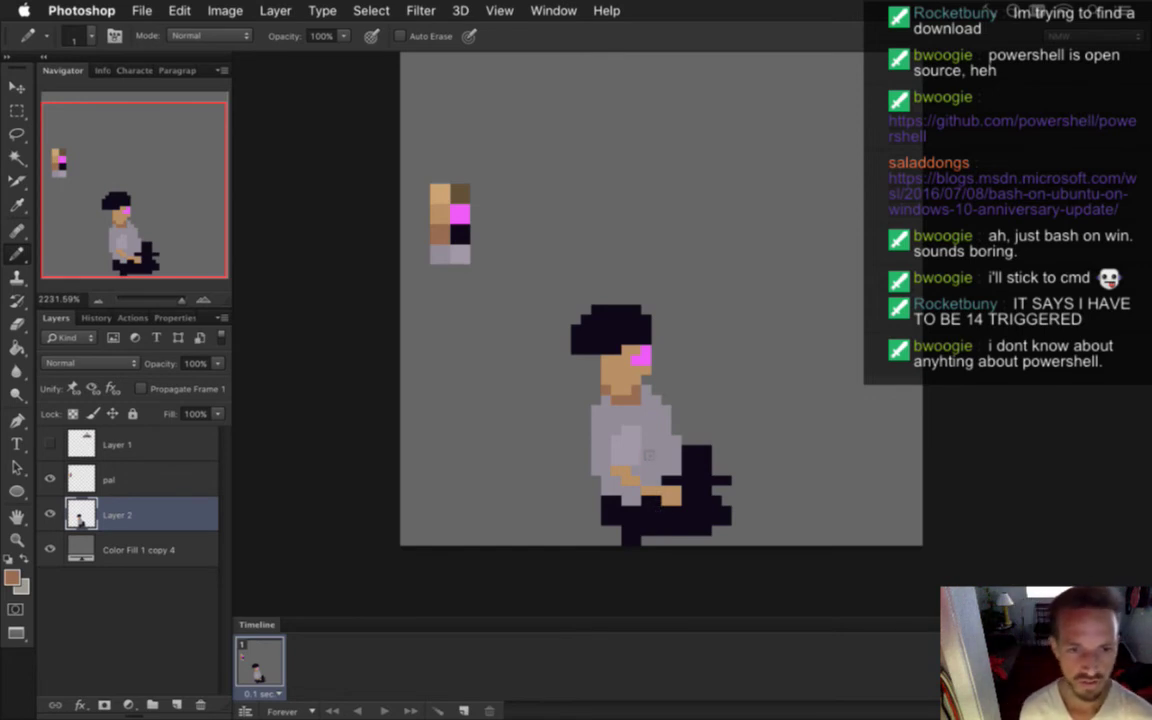
click(66, 479)
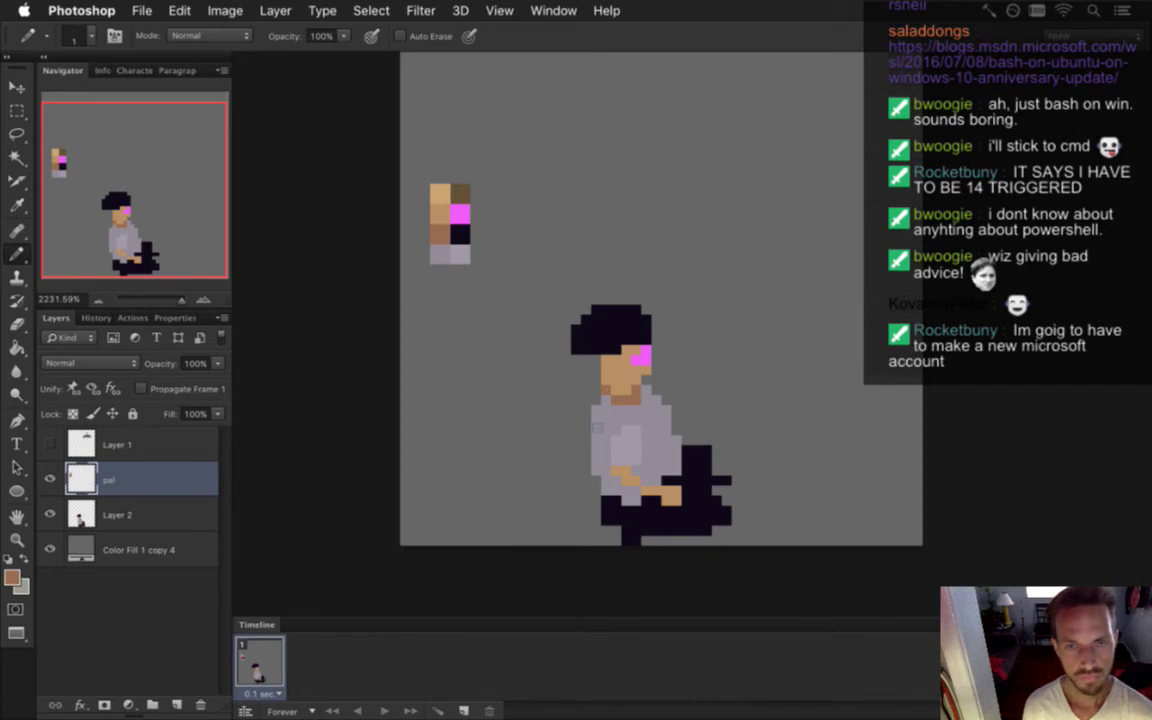
key(i)
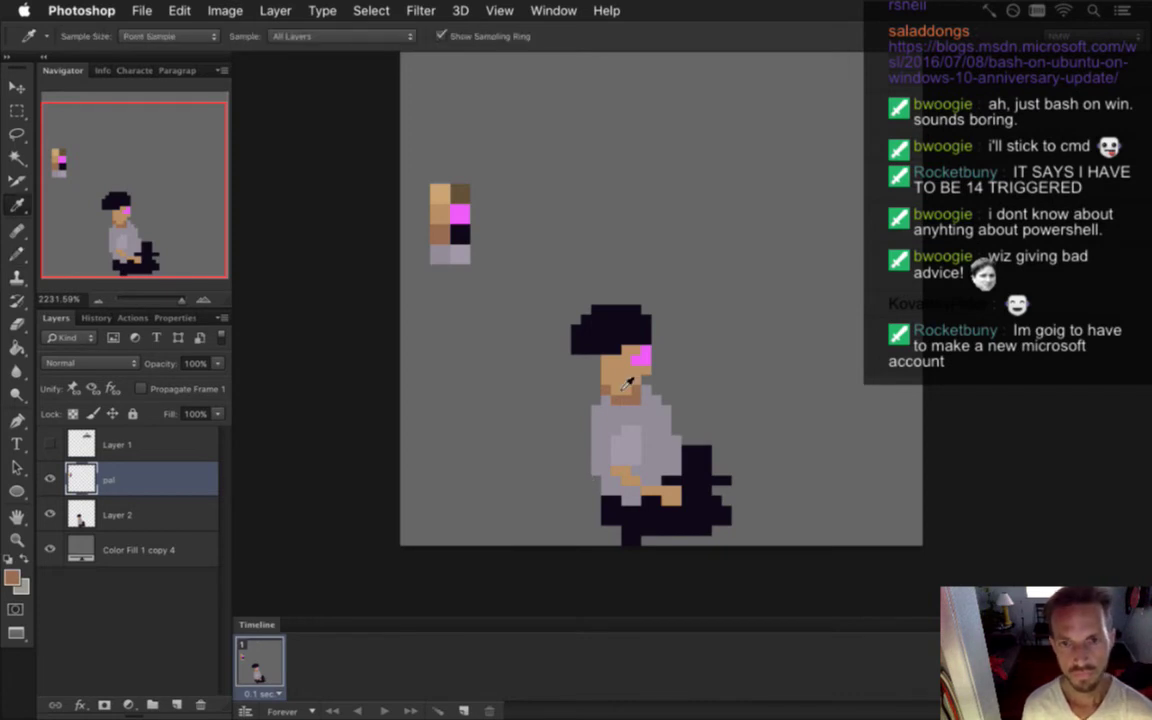
click(13, 576)
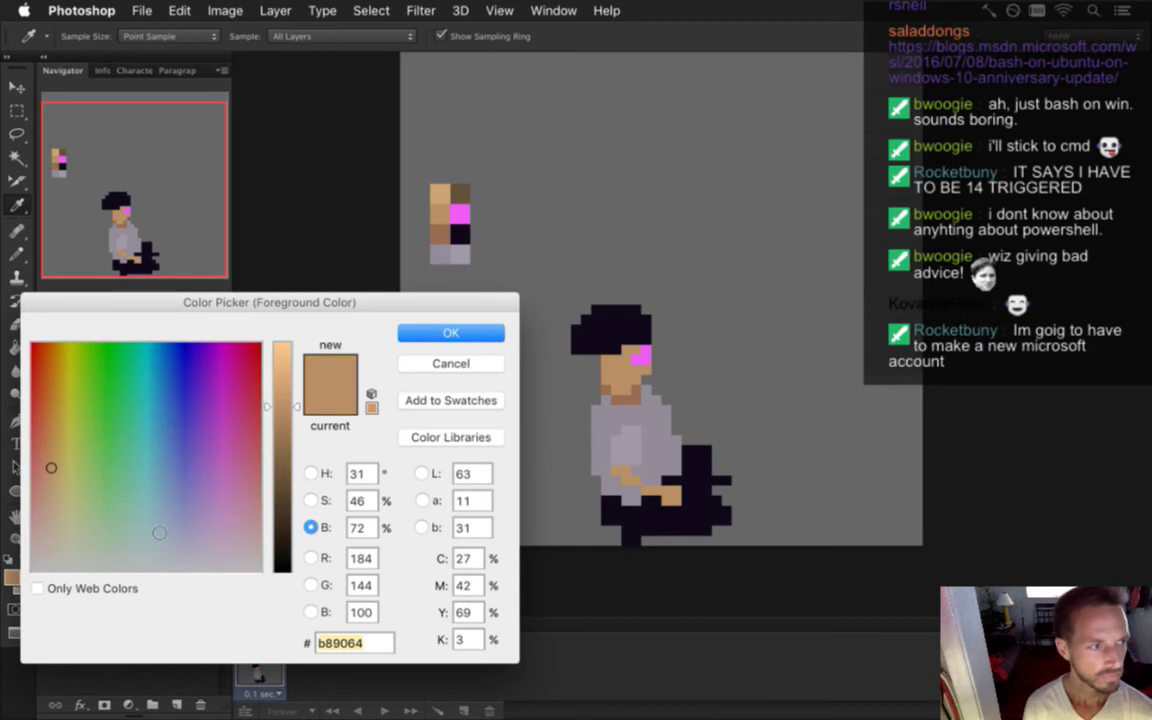
click(468, 366)
- Hide the colour fill and pal layers, duplicate the timeline frame and render all frames as the Scout1.png PNG image sequence
click(50, 549)
click(50, 479)
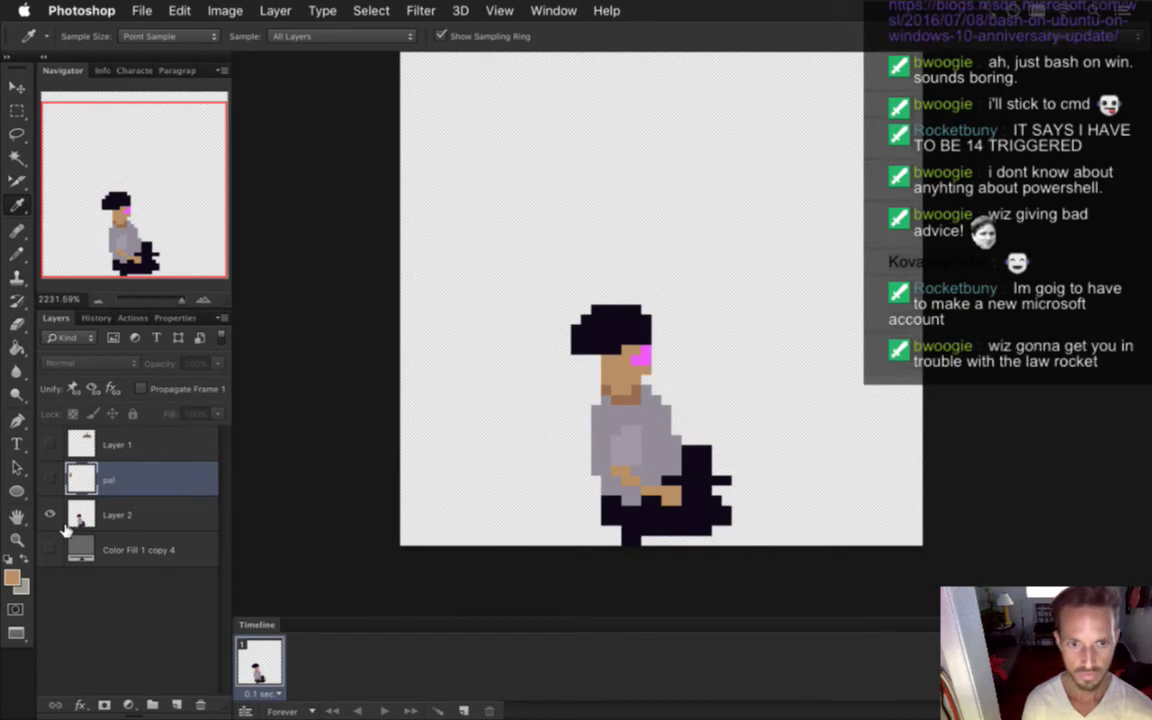
click(464, 711)
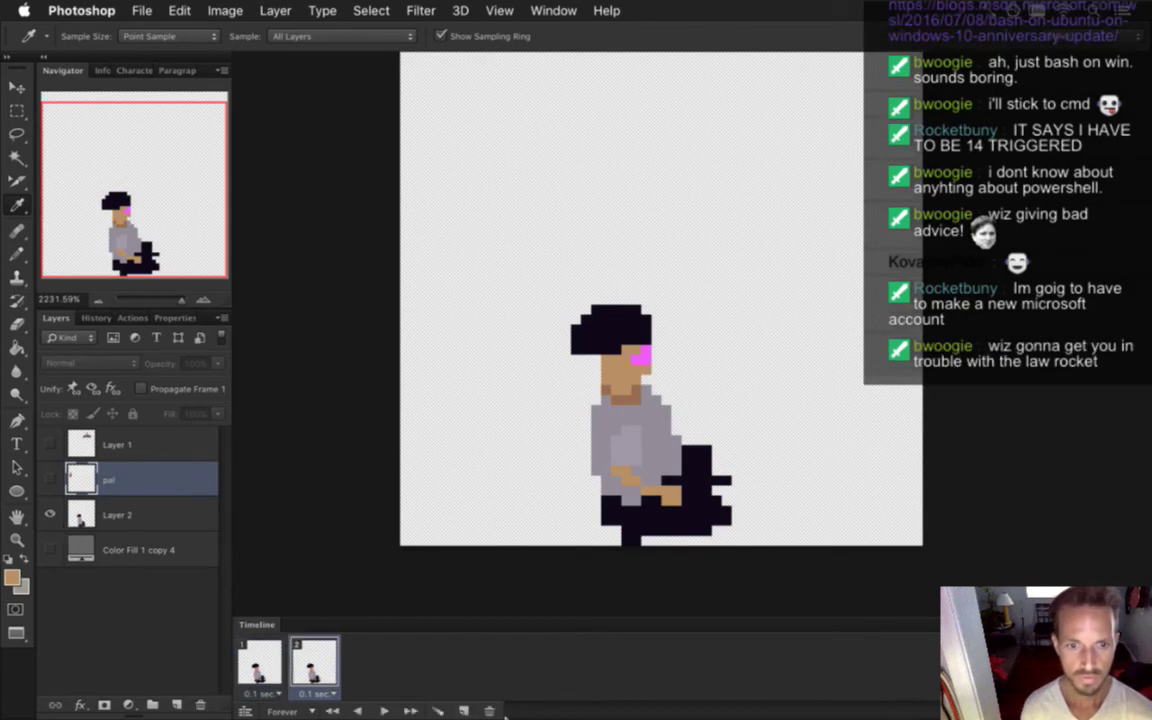
key(super+alt+shift+r)
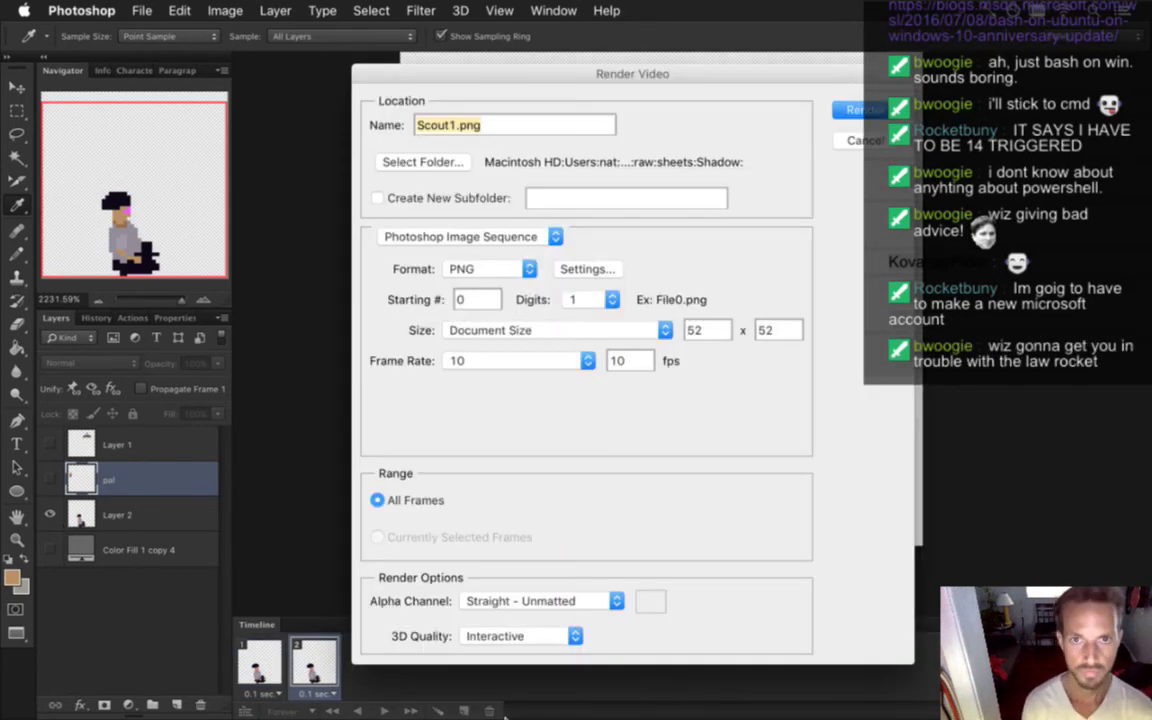
key(Return)
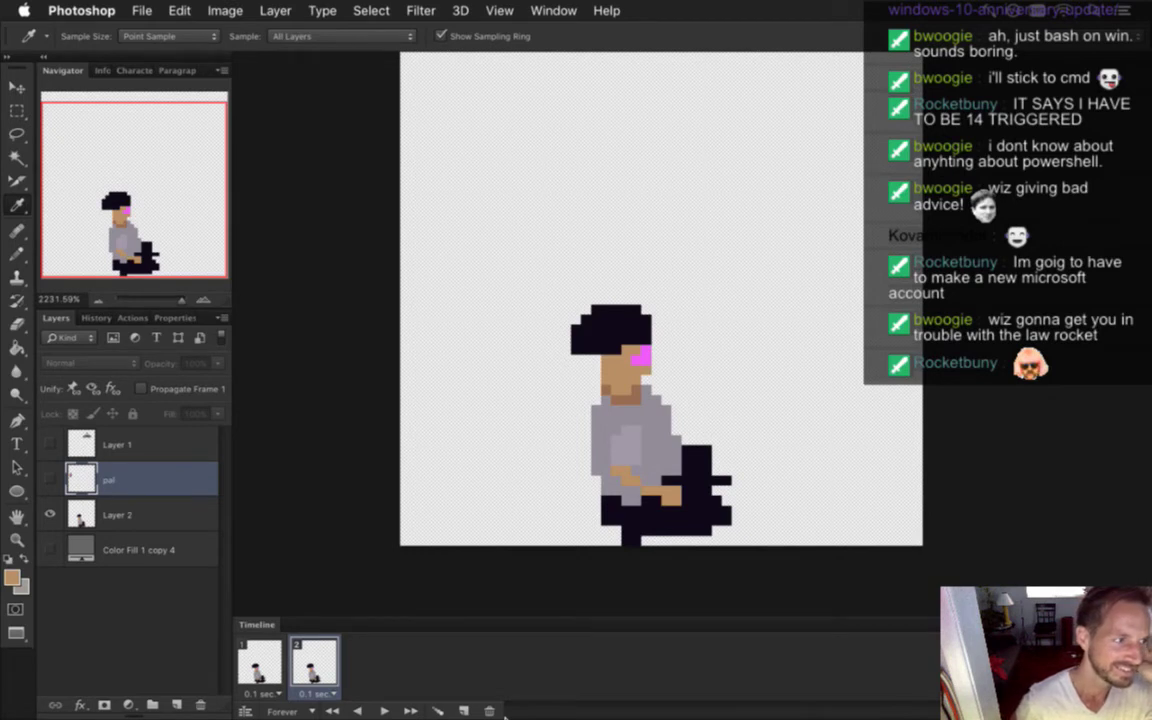
- Hide Photoshop, walk the player around the campfire to view the seated scout in the running game, and switch to Terminal
key(super+h)
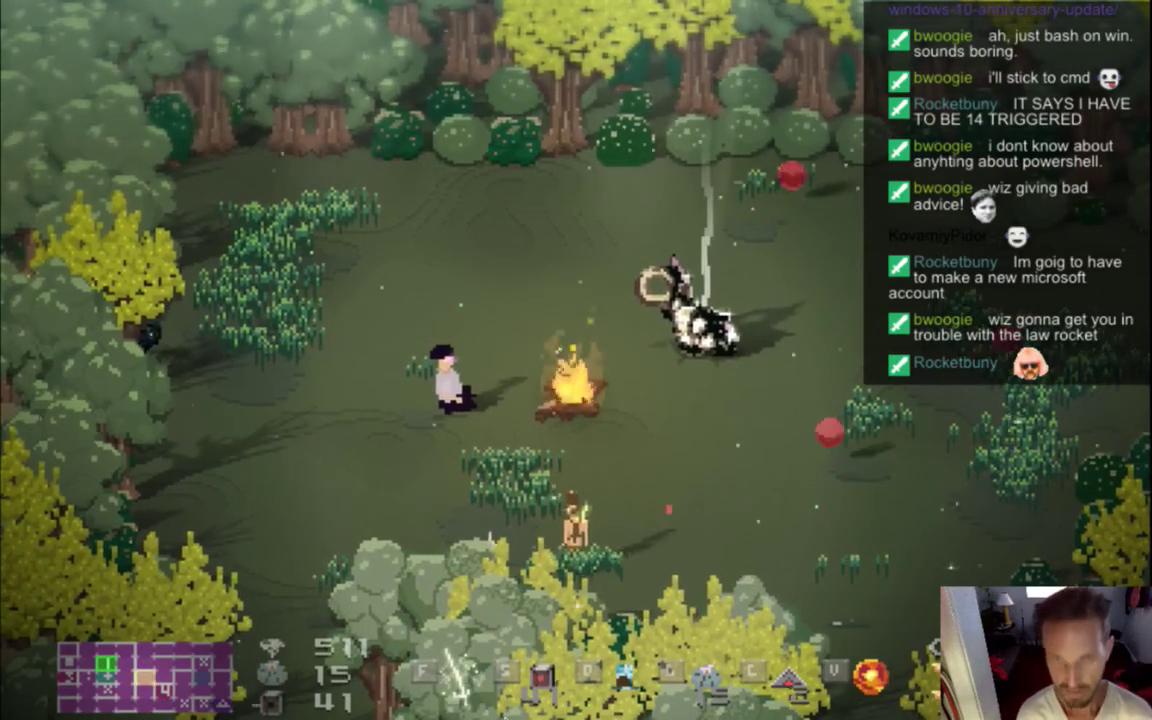
key(Right)
key(Up)
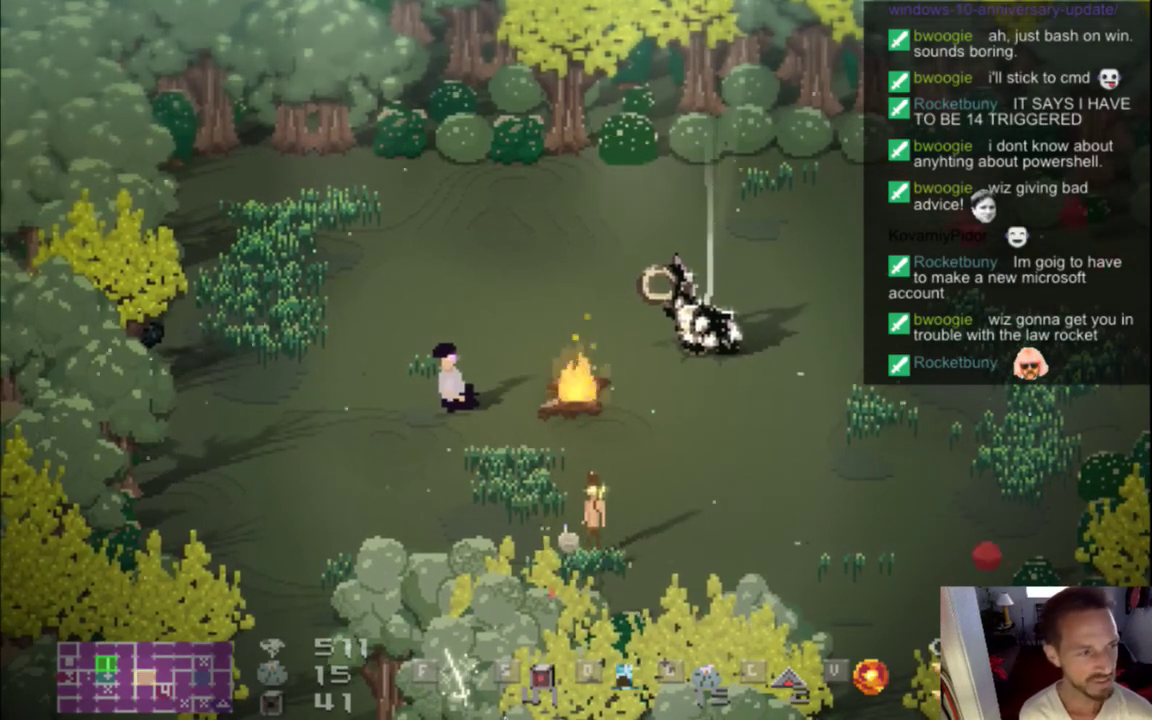
key(w)
key(a)
key(Left)
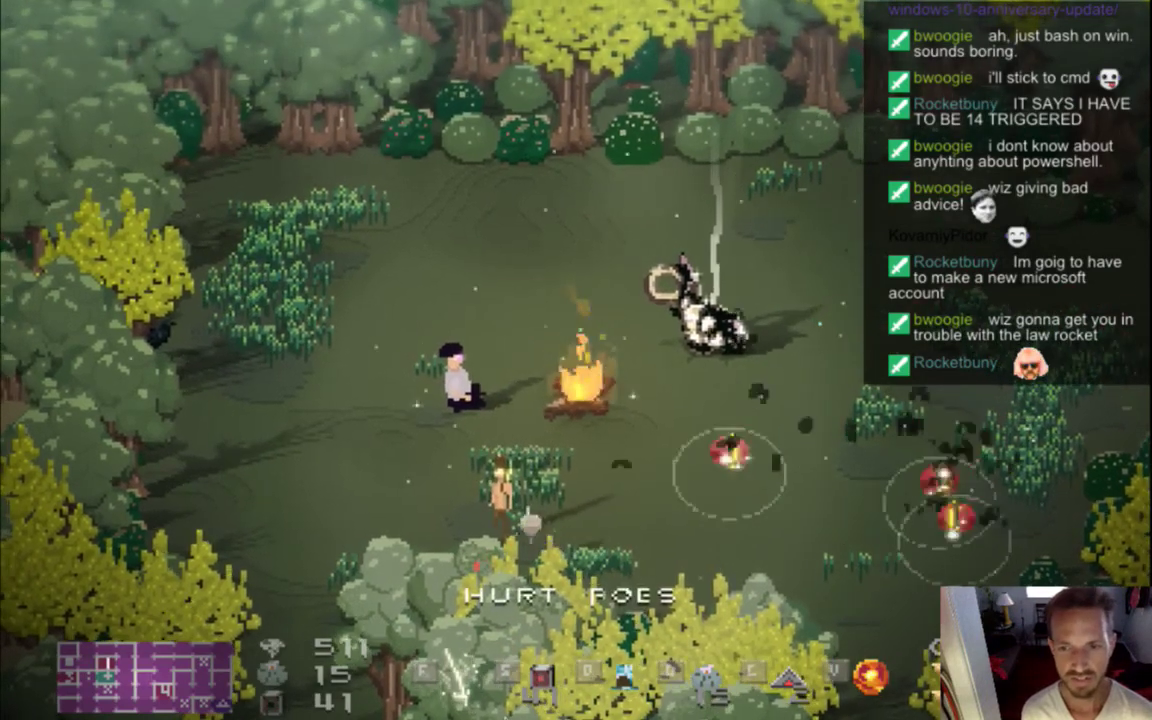
key(d)
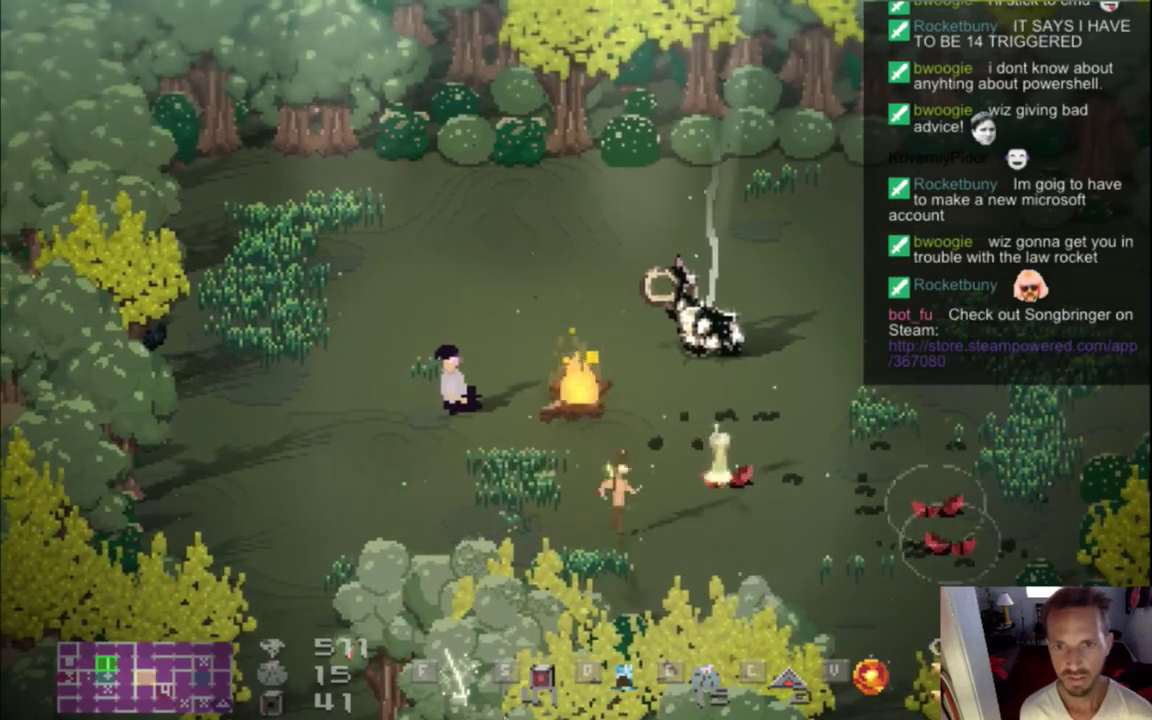
key(Left)
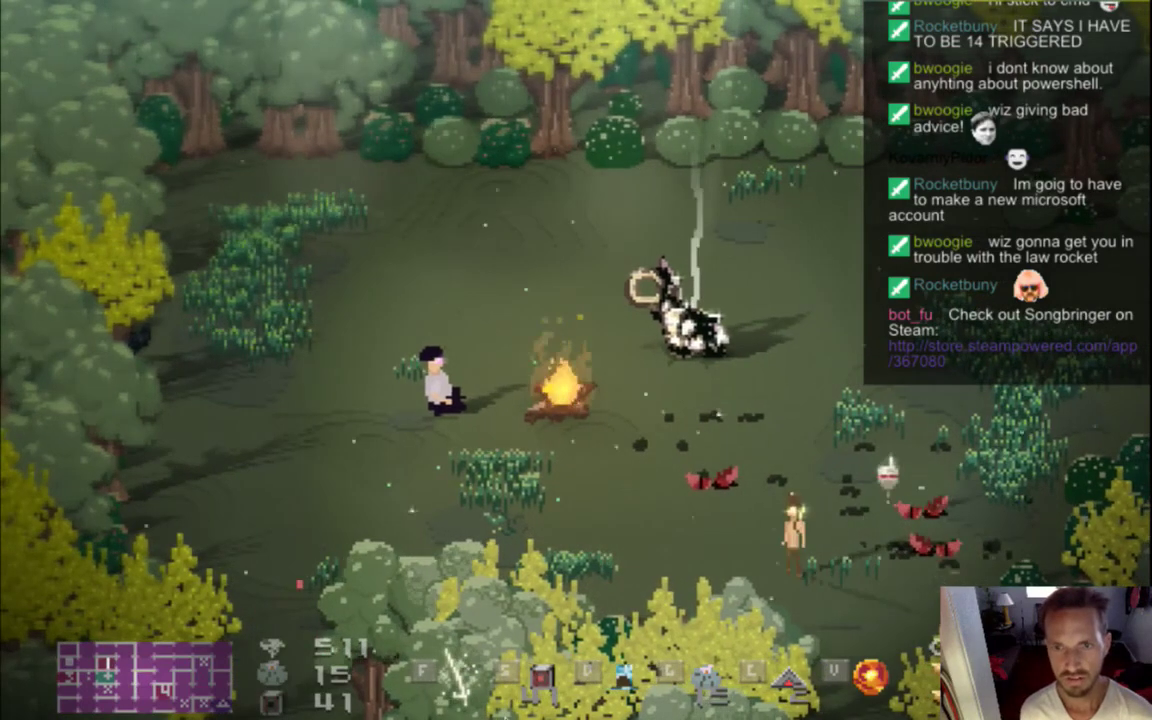
key(super+Tab)
key(super+Tab)
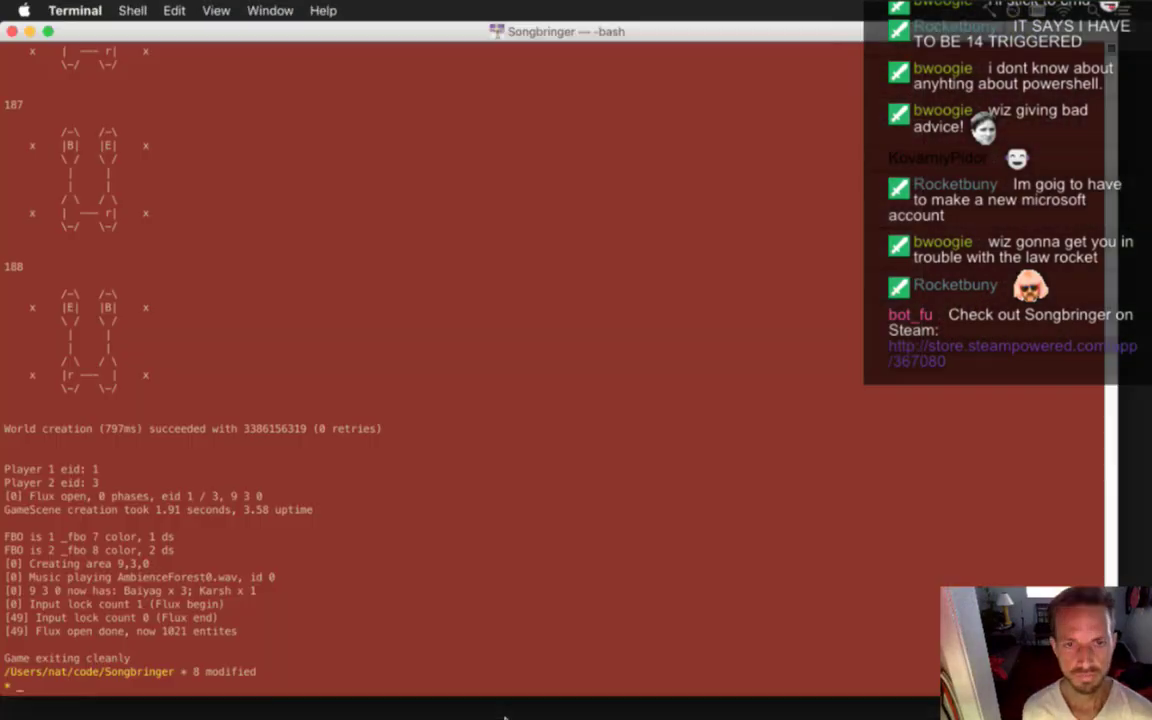
- Switch to Xcode and go back through the visited code locations to patternBikeCrash1 in AreaPatterns.cpp
key(super+Tab)
key(super+Tab)
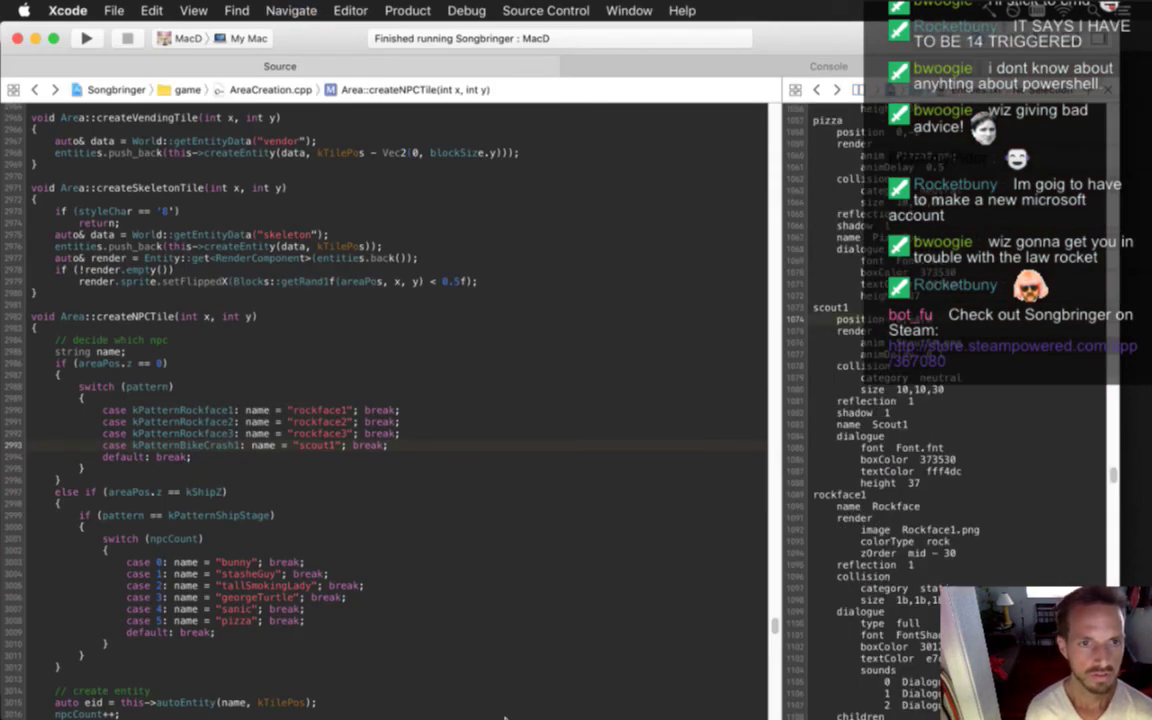
key(ctrl+super+Left)
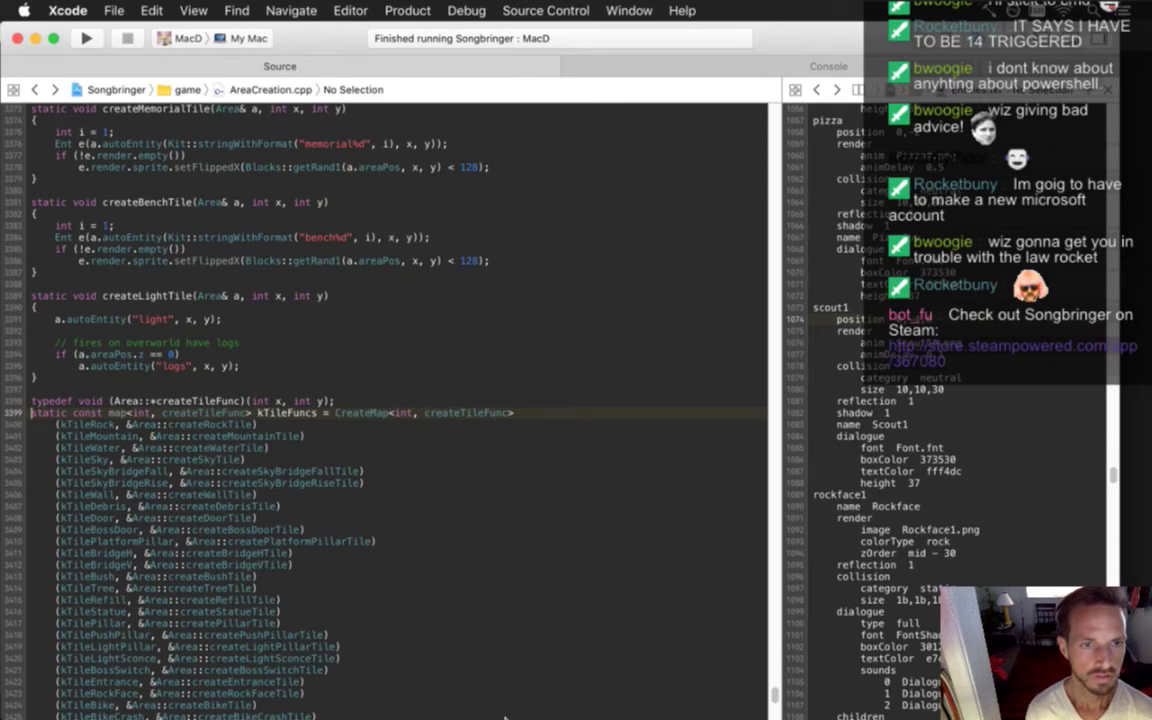
key(ctrl+super+Left)
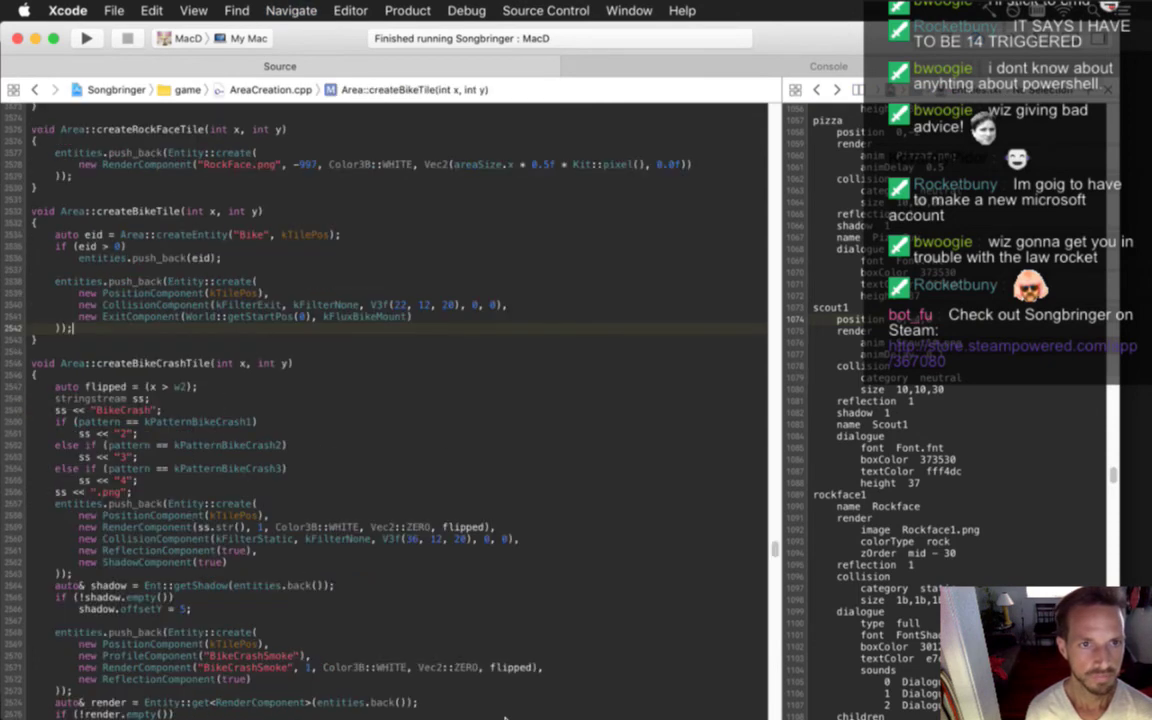
key(ctrl+super+Left)
key(ctrl+super+Left)
key(ctrl+super+Left)
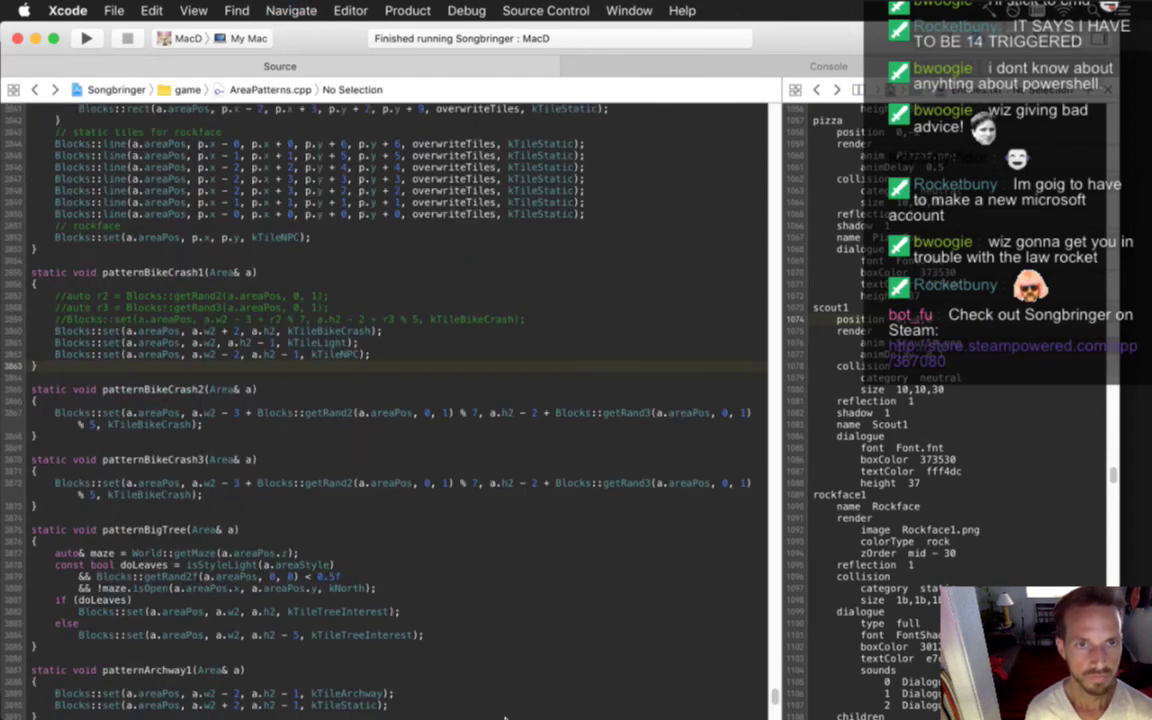
- Add the line auto n = a.getFlagNumber(); at the start of the patternBikeCrash1 function body
key(Up)
key(Up)
key(Up)
key(Up)
key(Up)
key(Up)
key(Up)
key(Return)
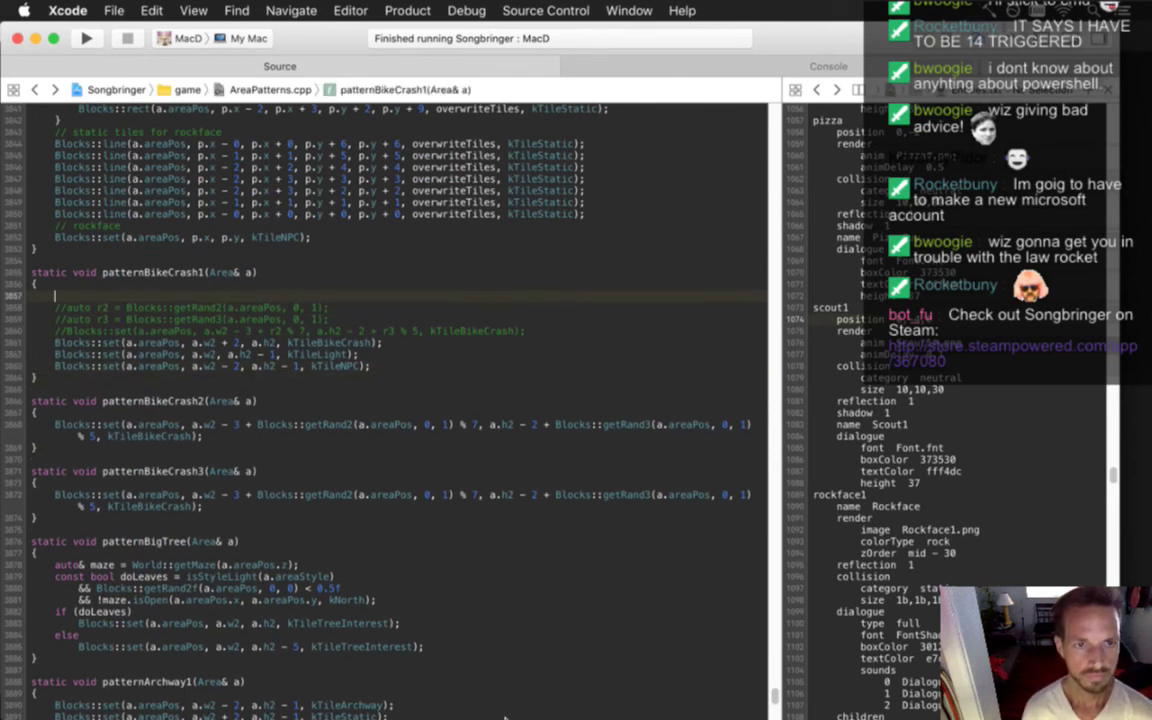
text(auto n = get)
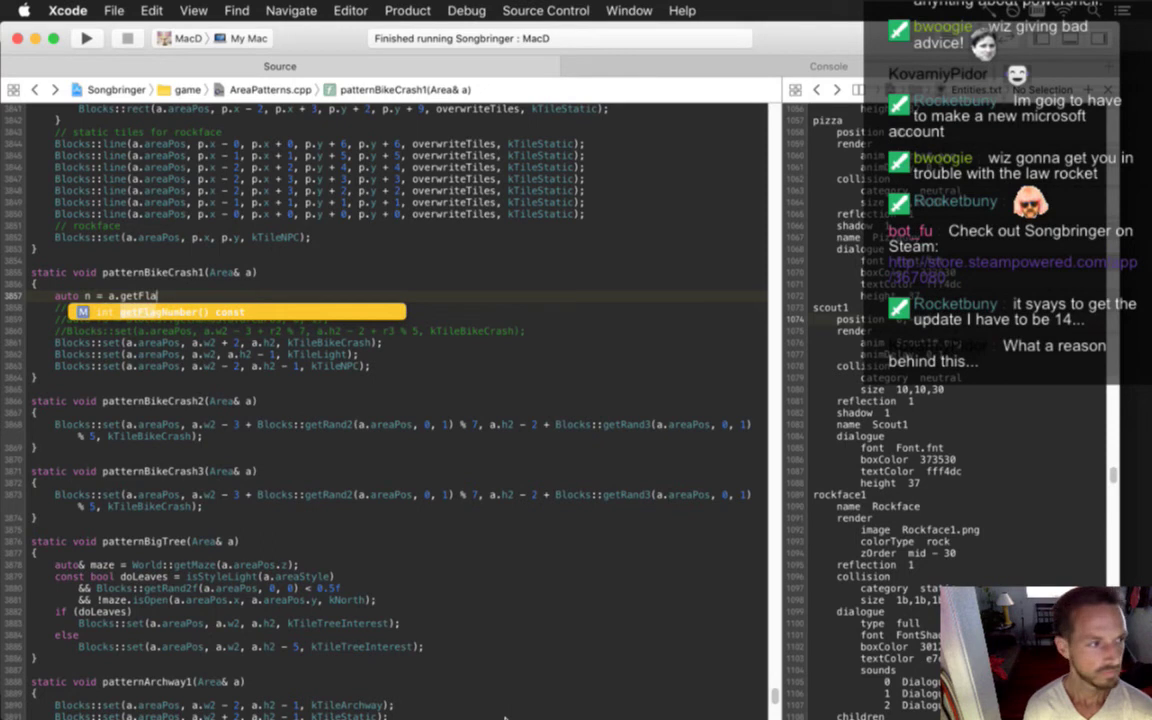
key(BackSpace)
text(a)
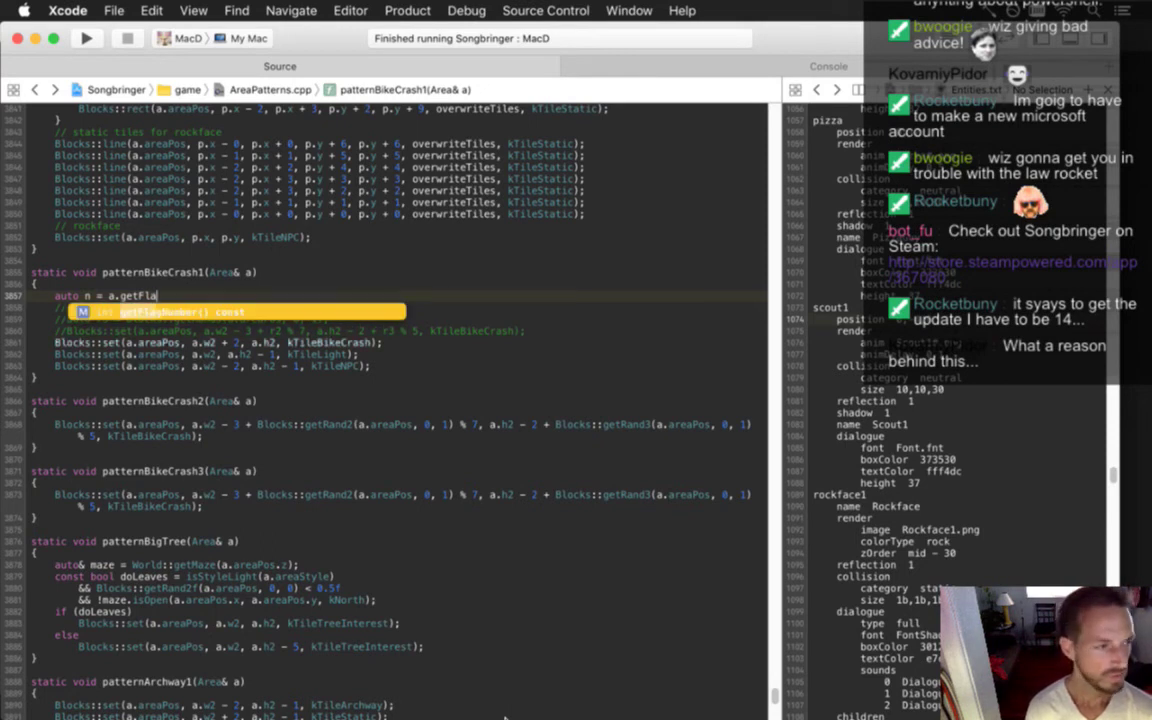
key(Return)
text(;)
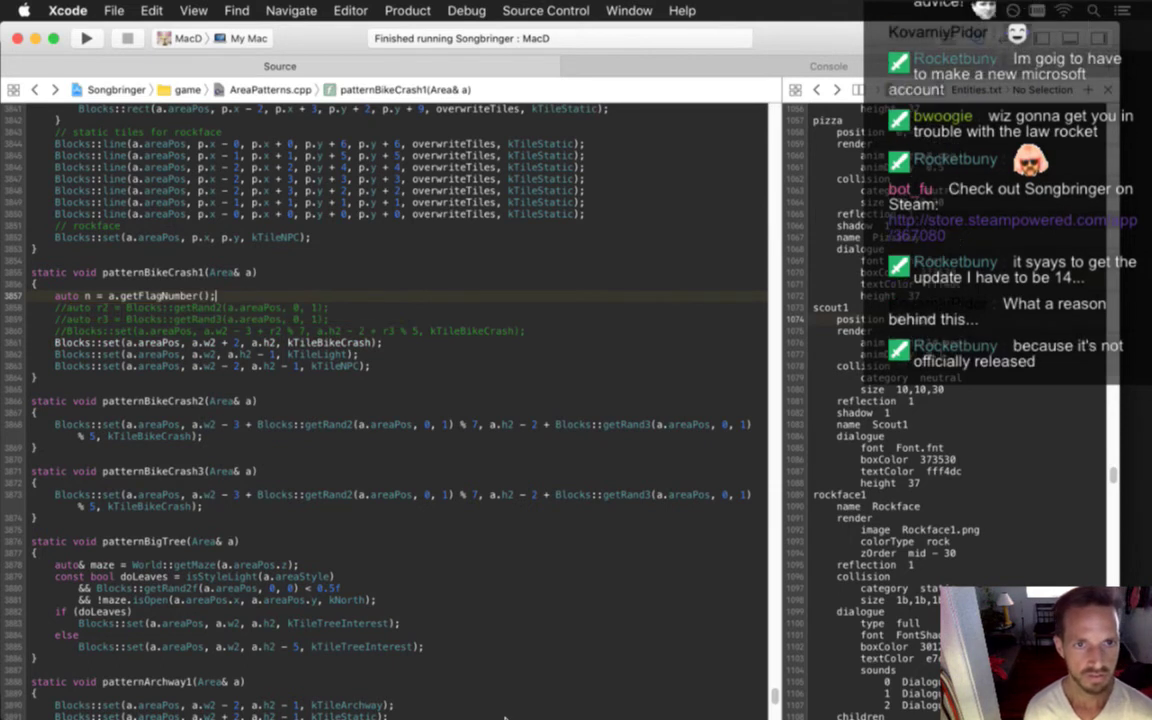
- Delete the three commented-out lines below the getFlagNumber line in patternBikeCrash1
key(Right)
key(shift+Down)
key(shift+Down)
key(shift+Down)
key(BackSpace)
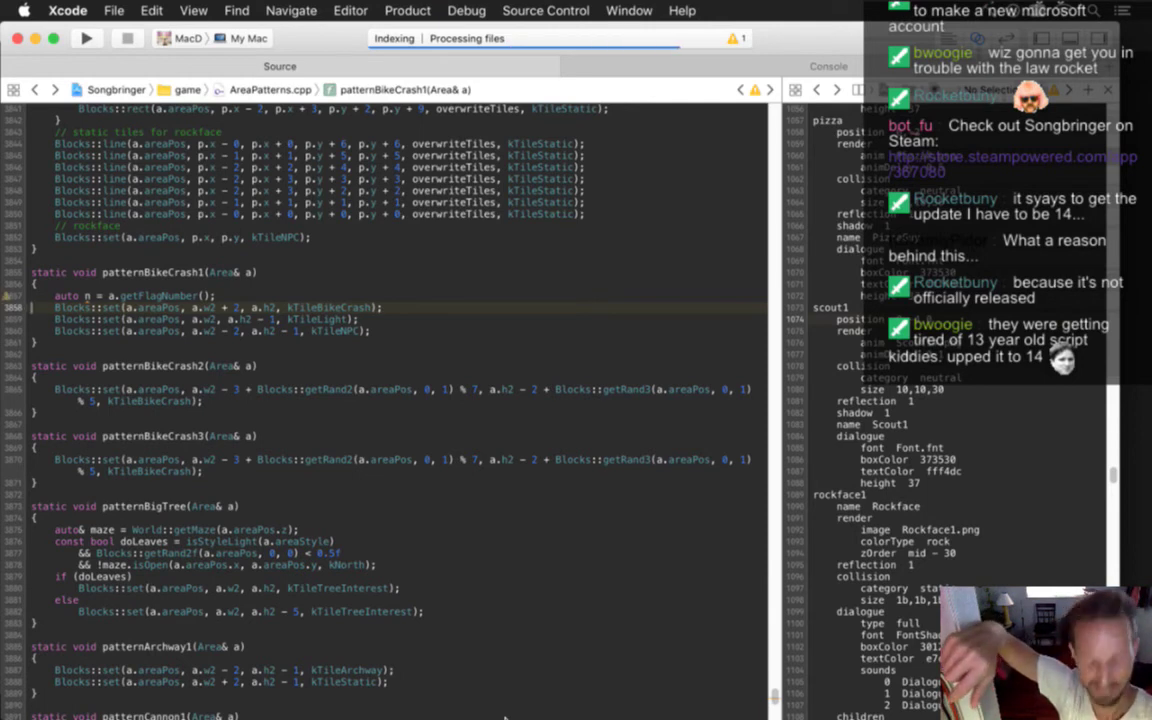
- Run the game to the breakpoint in patternBikeCrash1, inspect the variable n in the debugger and stop the session
key(super+r)
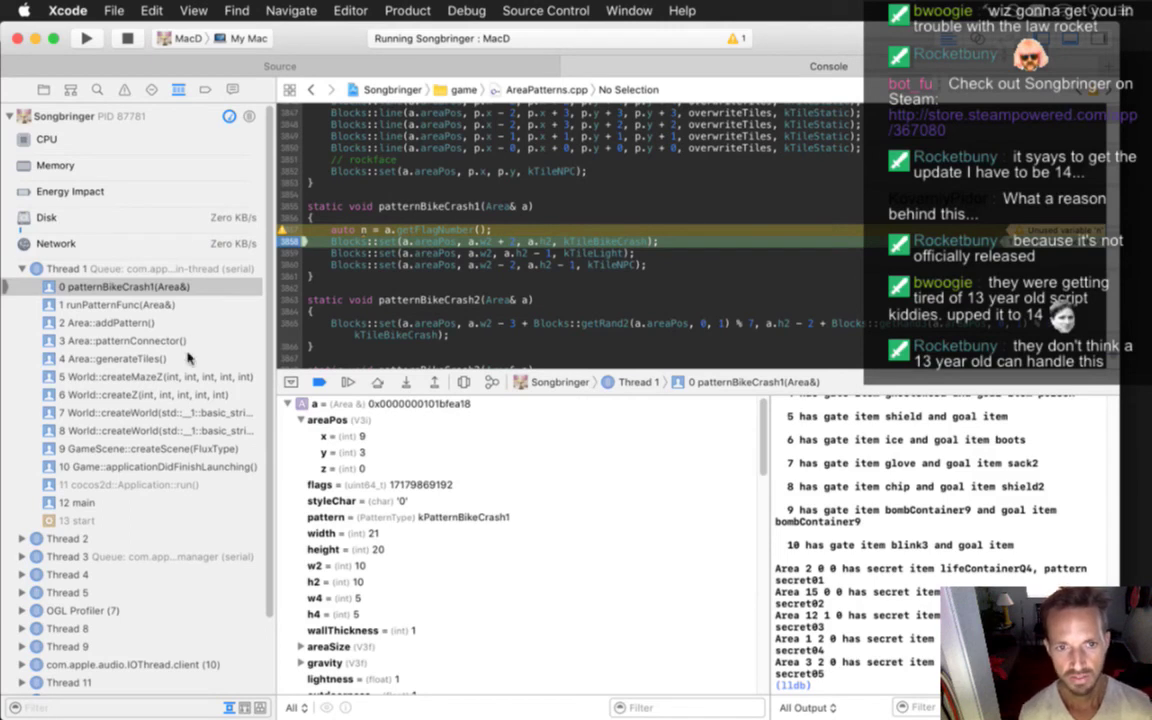
click(286, 404)
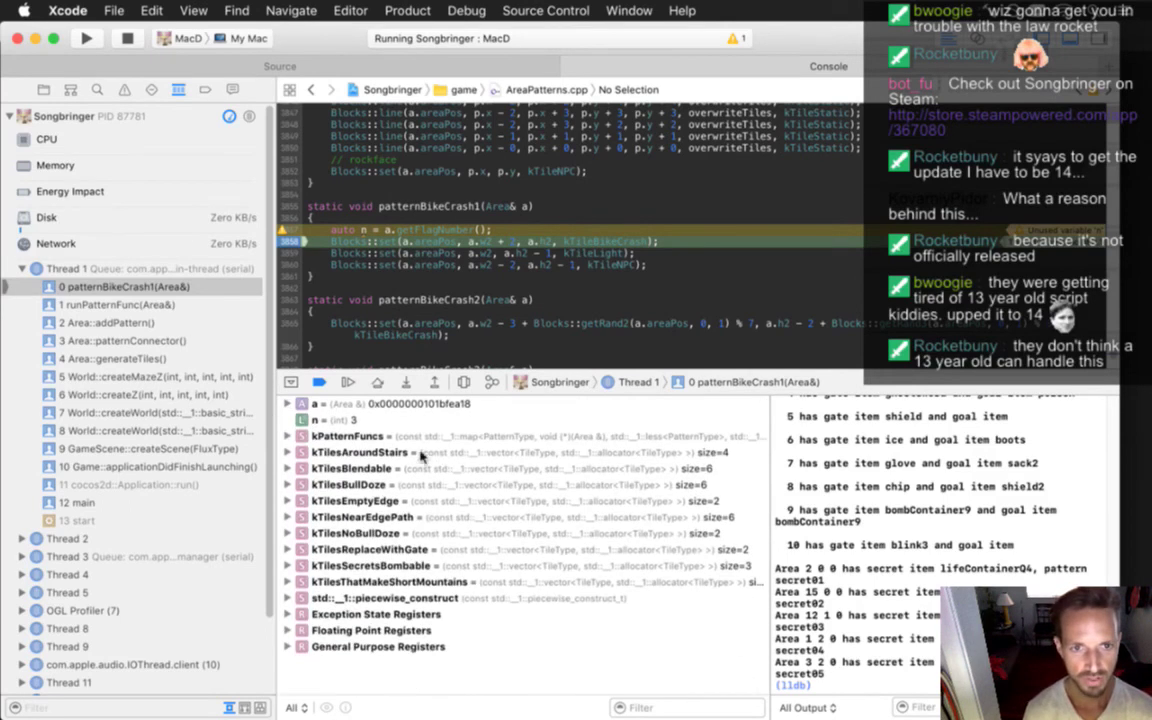
click(404, 426)
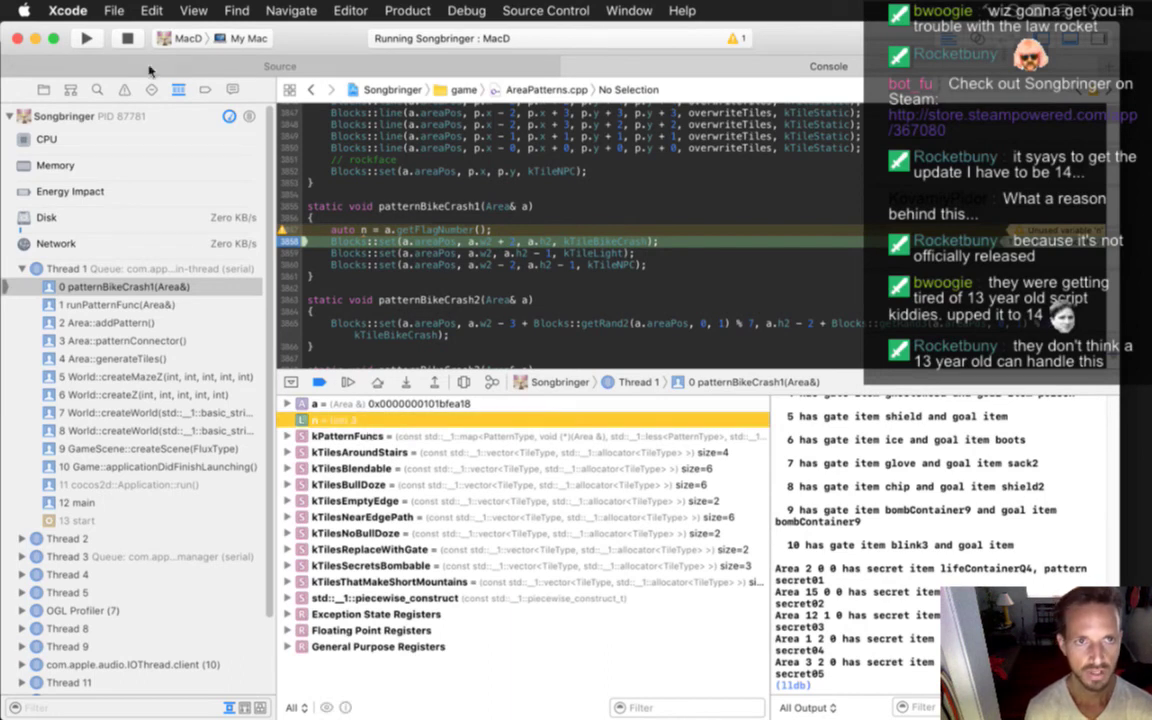
click(127, 38)
- Remove the breakpoint in patternBikeCrash1, comment out its getFlagNumber line and return to the source view
drag(296, 246, 350, 227)
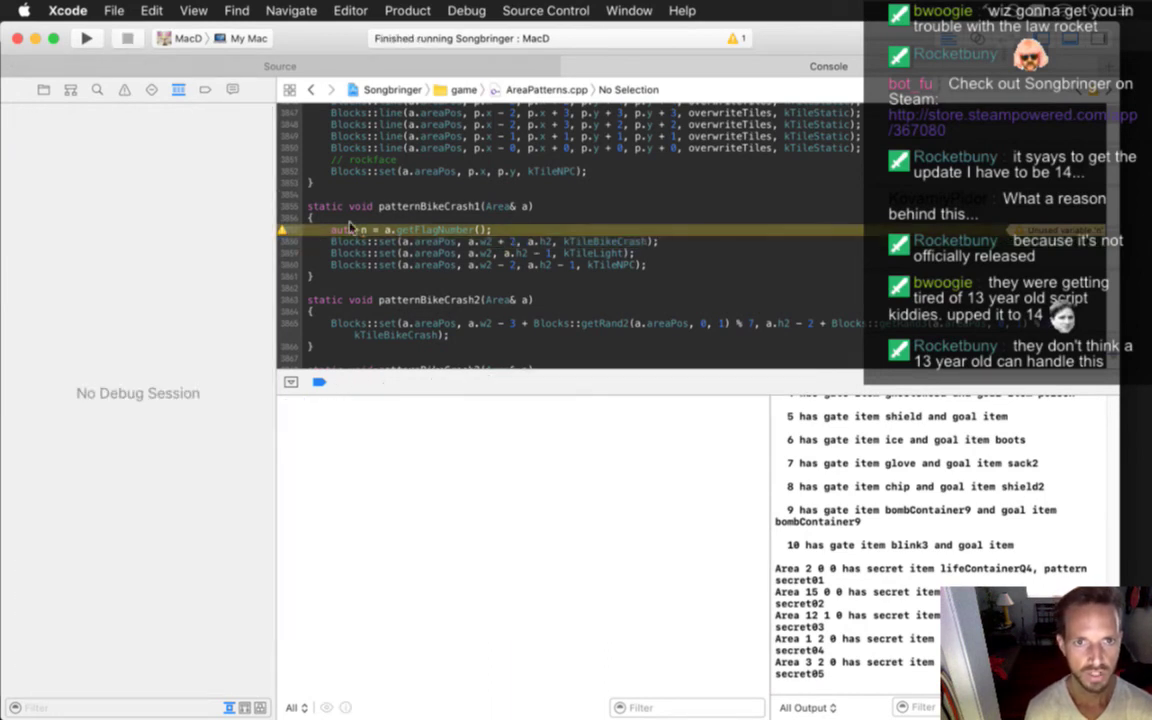
click(329, 231)
text(/)
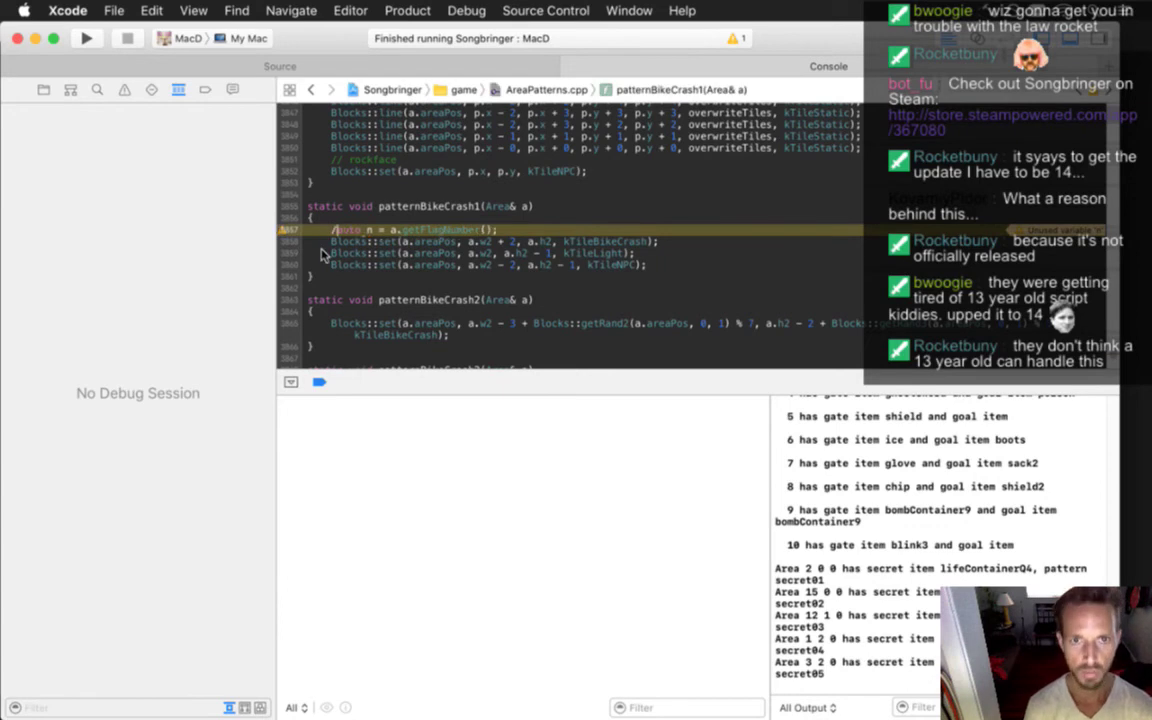
text(/)
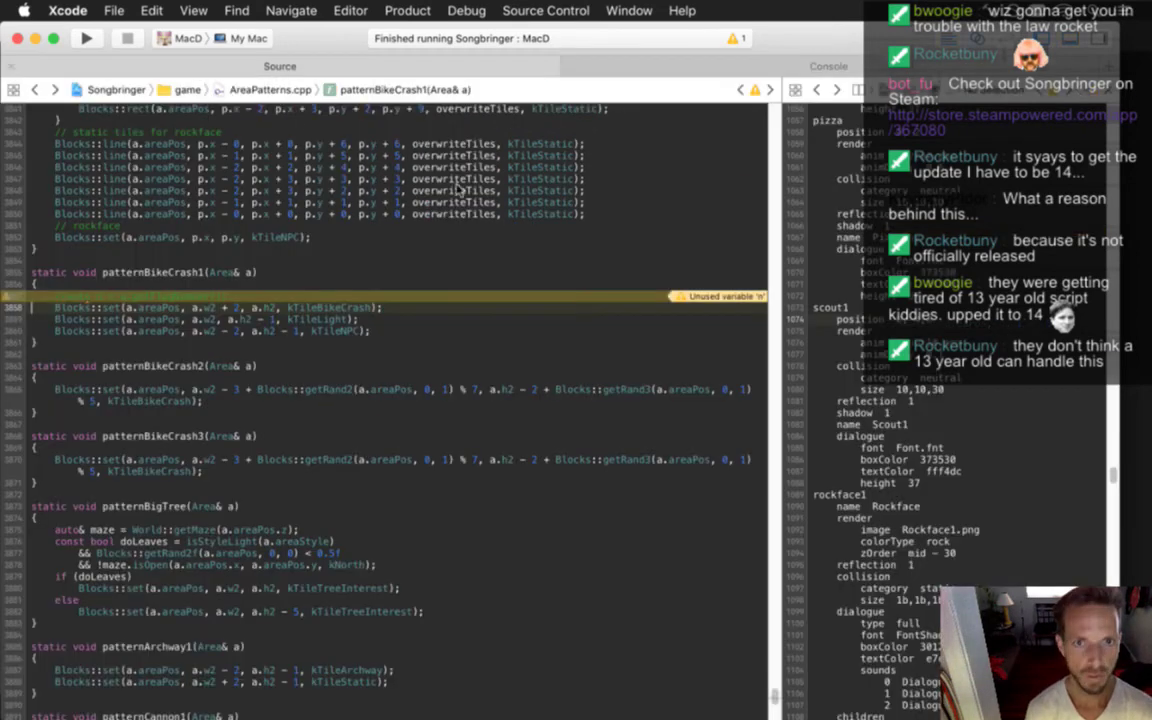
click(252, 68)
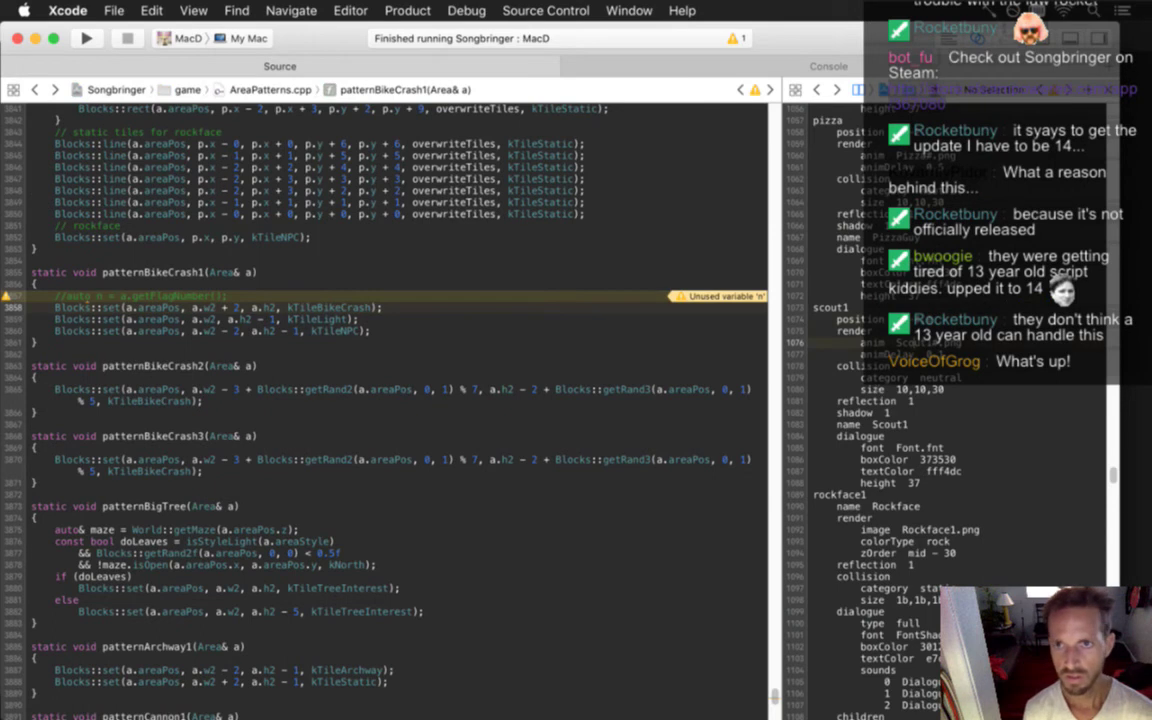
- In Foes.txt, insert a bikeCrash1 entry with z 0 between the secret and gate3 entries
key(ctrl+super+Left)
key(Down)
key(Down)
key(Down)
key(Down)
key(Down)
key(Down)
key(Down)
key(Down)
key(Down)
key(Down)
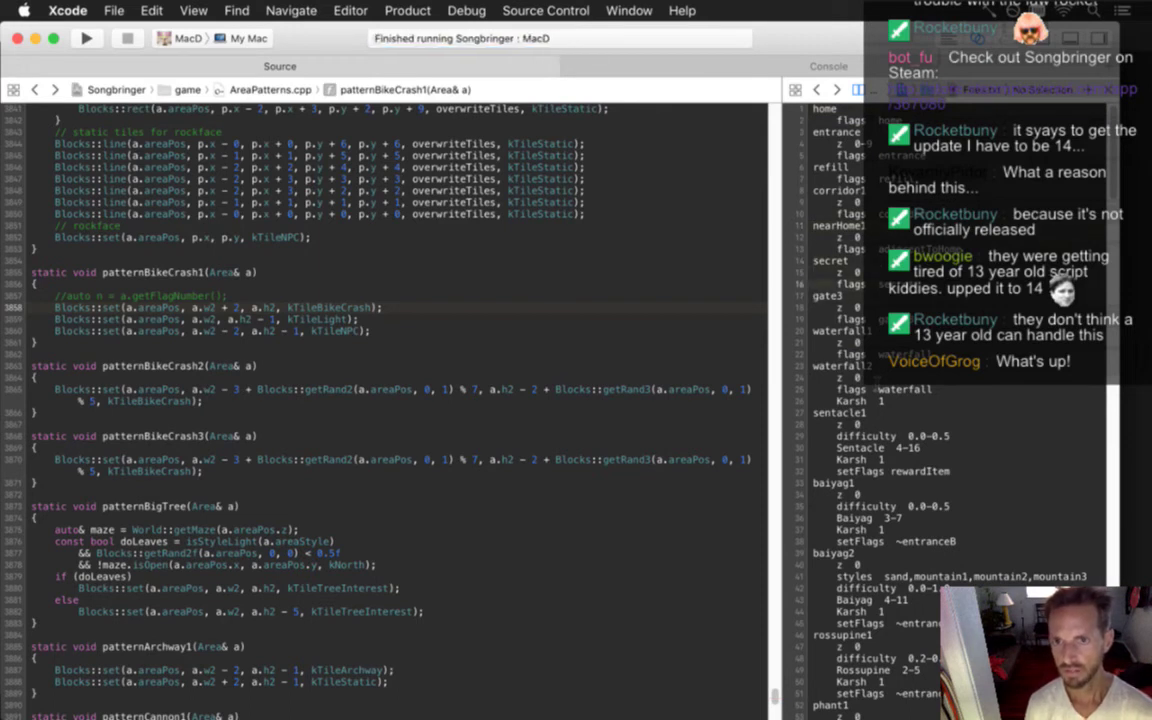
key(Return)
key(BackSpace)
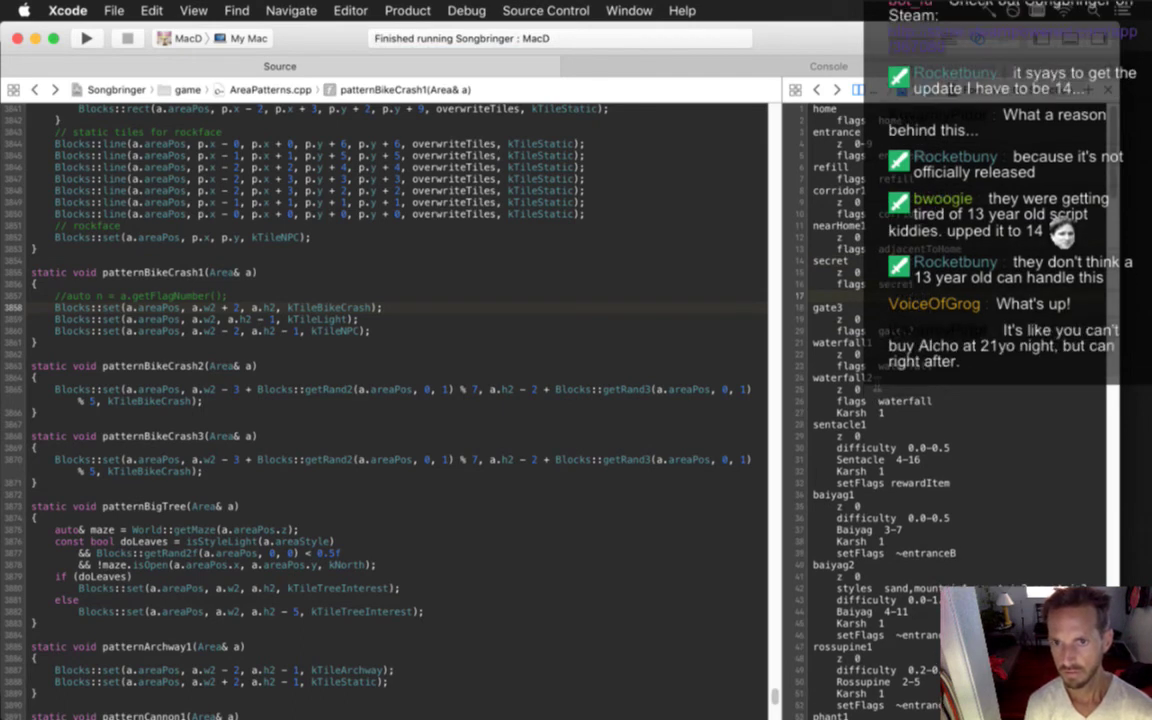
text(bikeCrash1)
key(Return)
text(z 0)
key(Return)
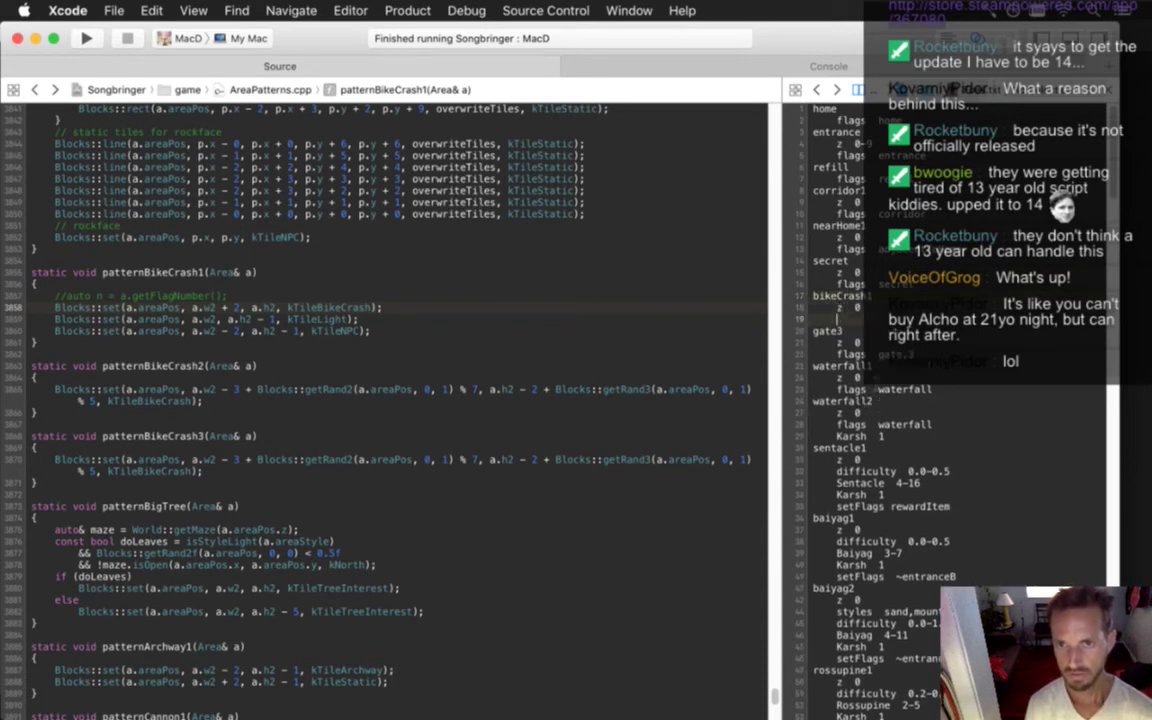
- Start a pattern line in the bikeCrash1 entry with the value bike
text(fla)
key(BackSpace)
key(BackSpace)
key(BackSpace)
text(pattern)
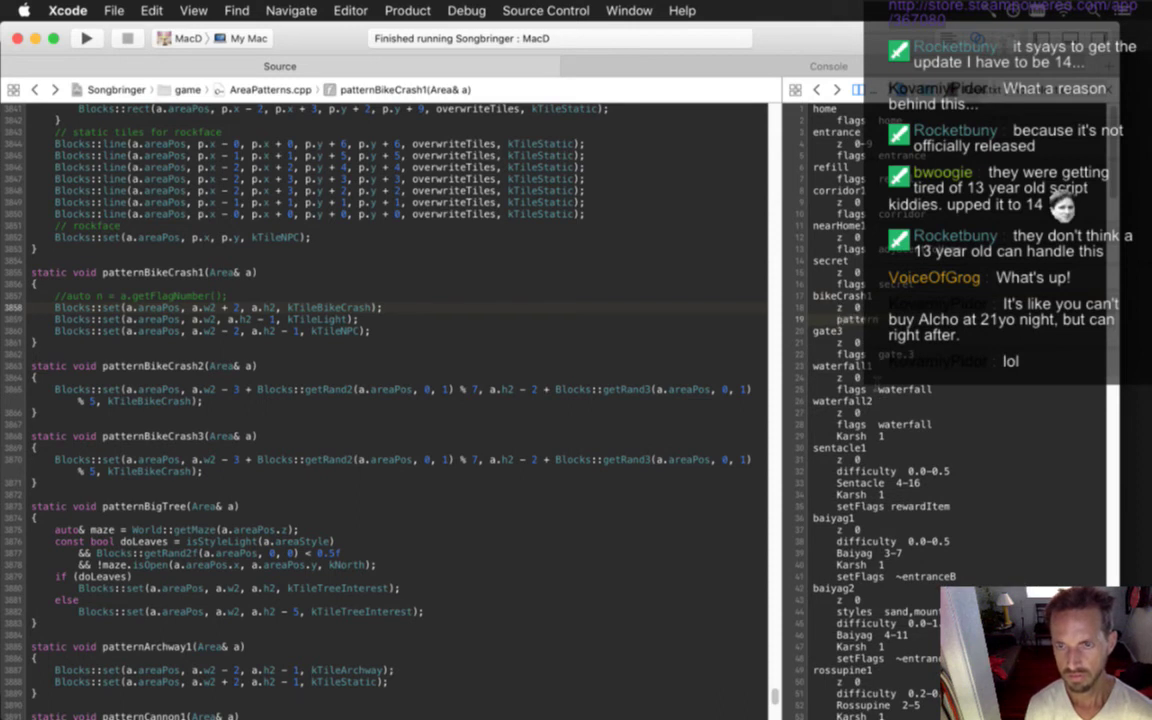
text(  bike)
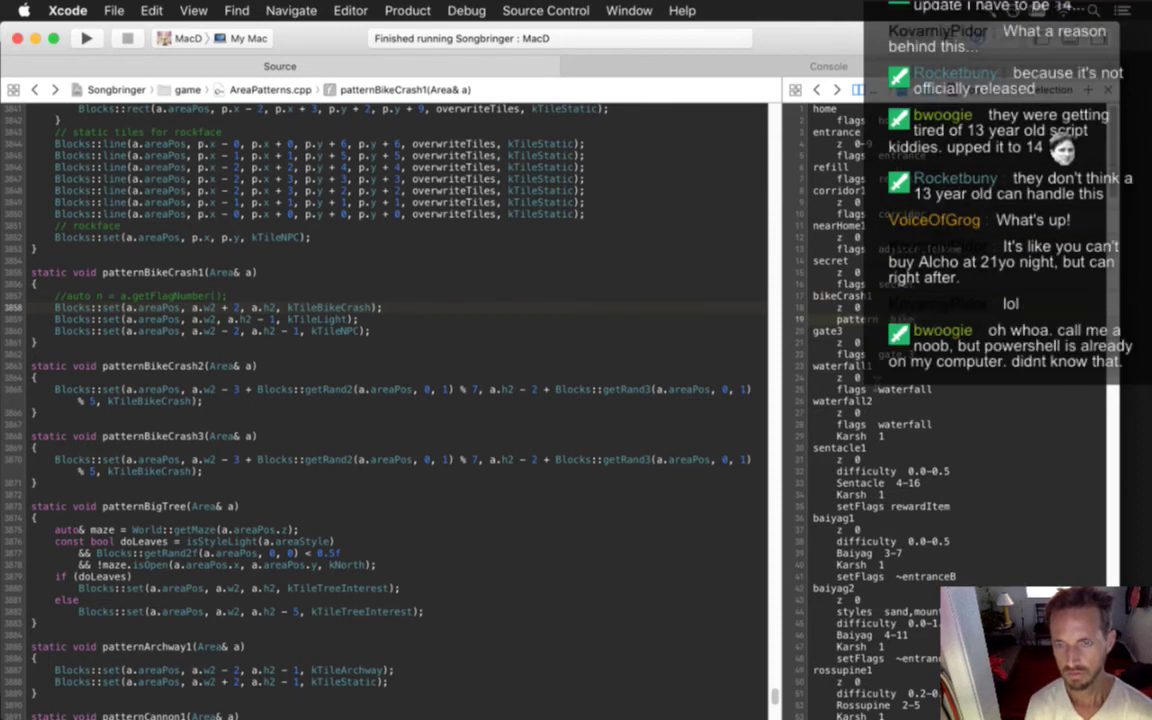
- Open Constants.cpp and look up the exact name of the bike crash pattern in the kPattern list
key(super+shift+o)
text(constcp)
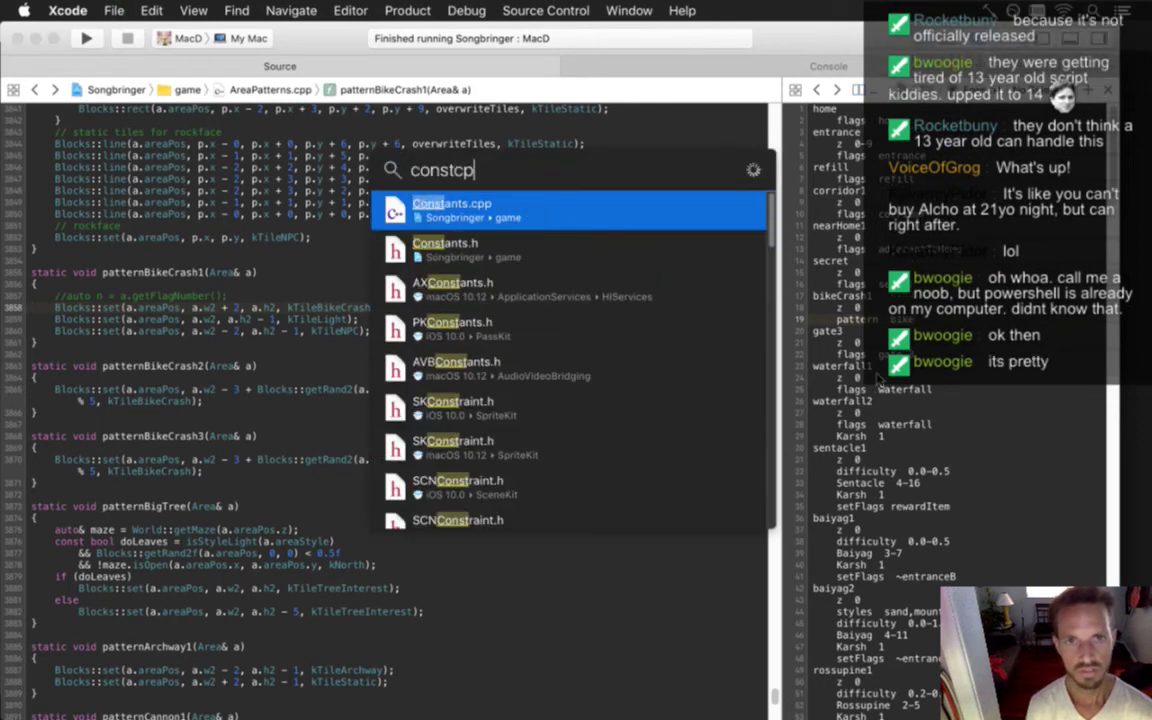
key(Return)
key(super+f)
text(kpattern)
key(Escape)
key(Down)
key(Down)
key(Down)
key(Down)
key(Down)
key(Down)
key(Down)
key(Down)
key(Down)
key(Down)
key(Down)
key(Down)
key(Down)
key(Down)
key(Down)
key(Down)
key(Down)
key(Down)
key(Down)
key(Down)
key(Down)
key(Down)
key(Down)
key(Down)
key(Down)
key(Down)
key(Down)
key(Down)
key(Down)
key(Down)
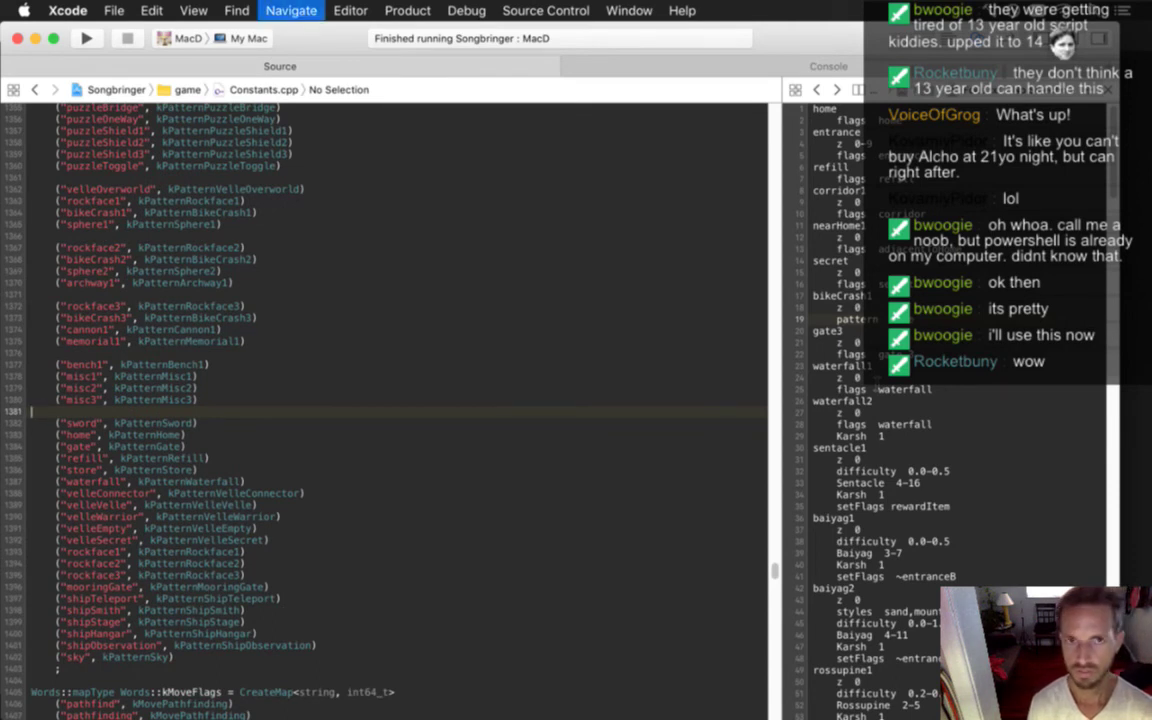
- Return to Foes.txt, complete the pattern value as bikeCrash1 and save the file
key(ctrl+super+Left)
text(Crash1)
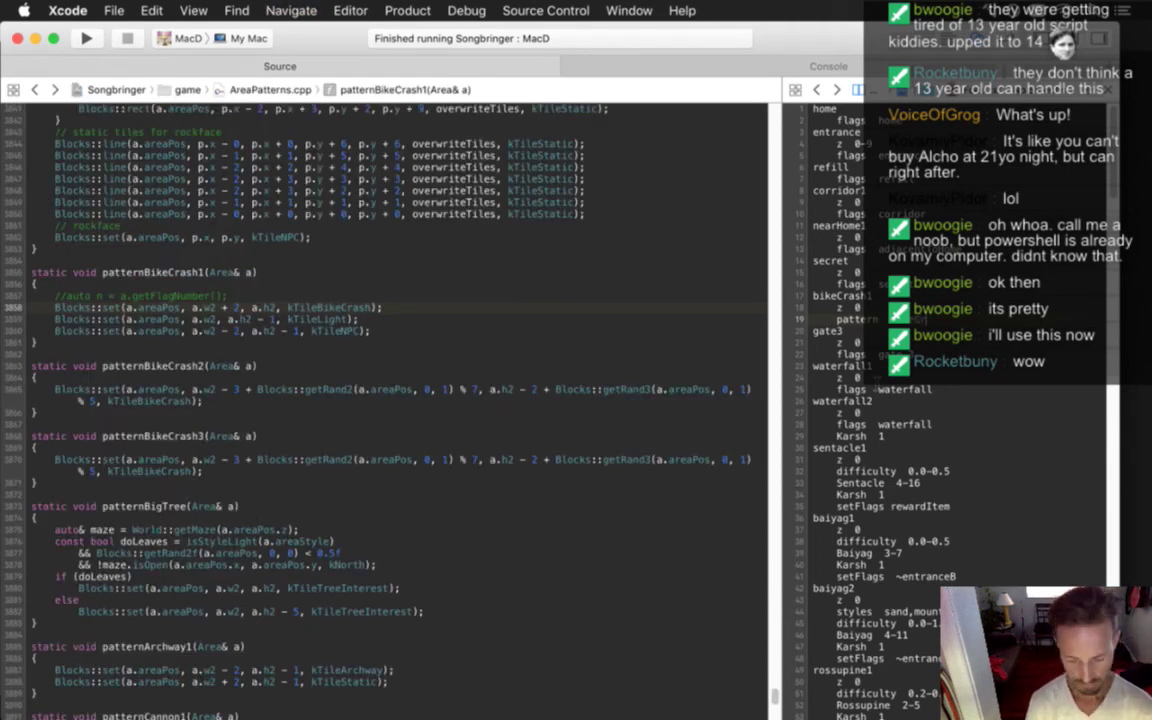
key(super+s)
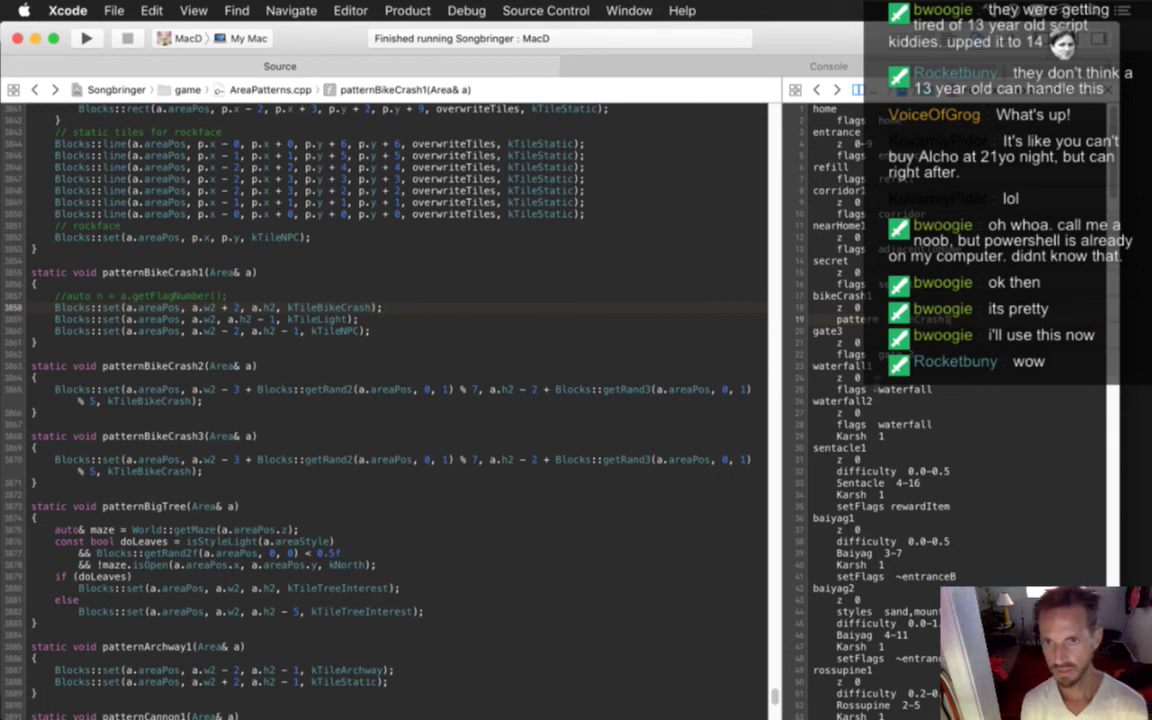
- Run the game, walk the player around the campfire to check the bike crash area, and quit the game
key(super+r)
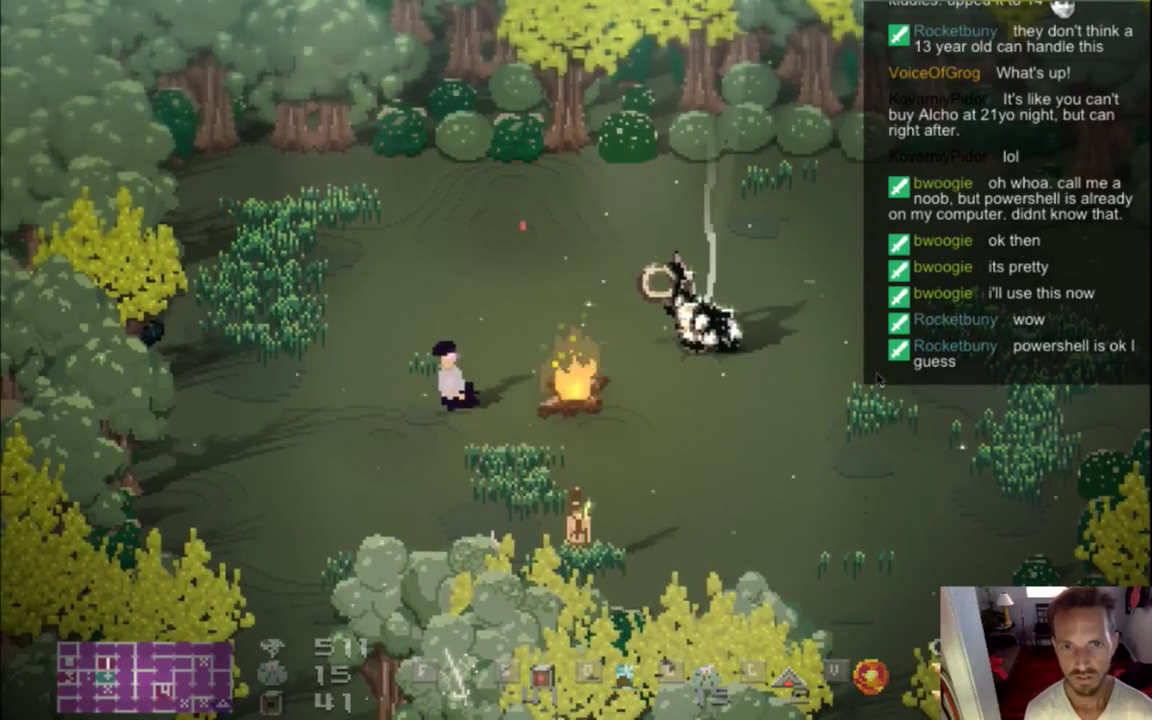
key(Up)
key(Left)
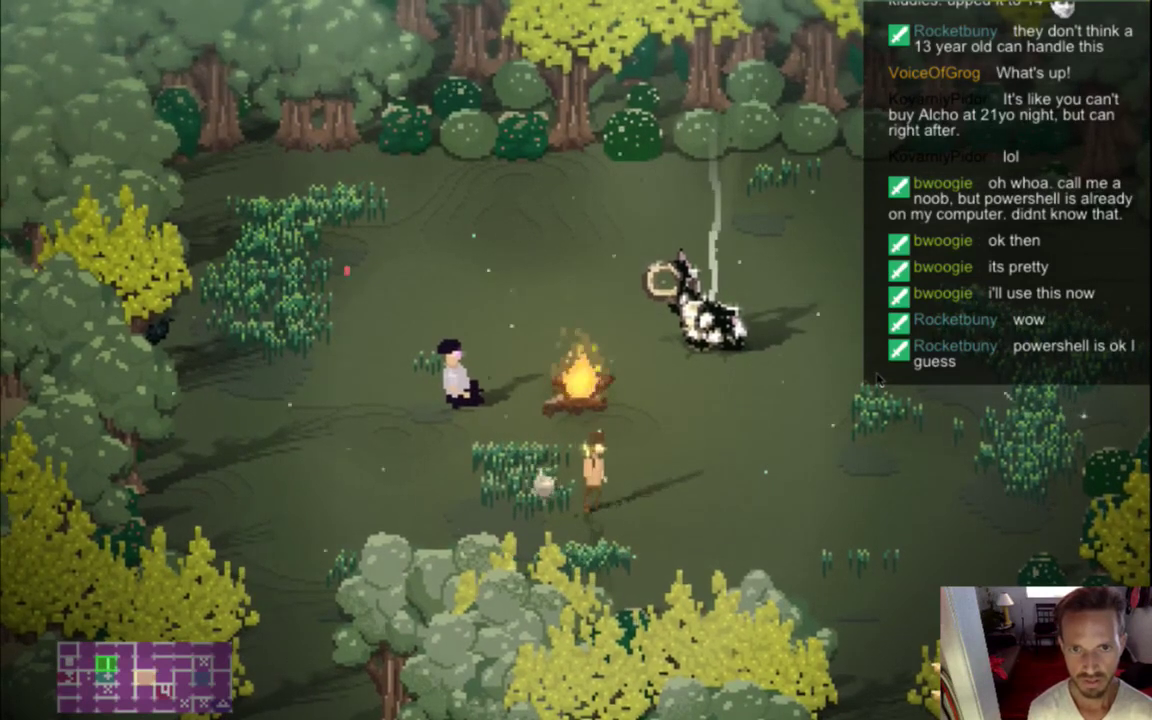
key(Right)
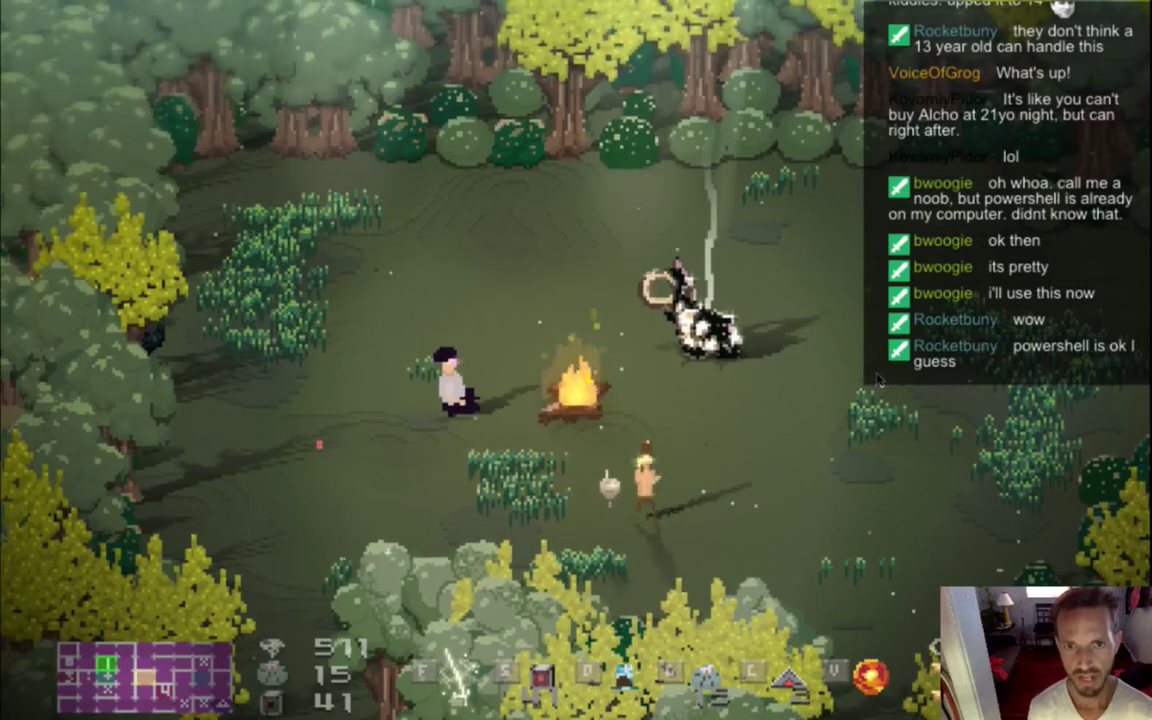
key(Left)
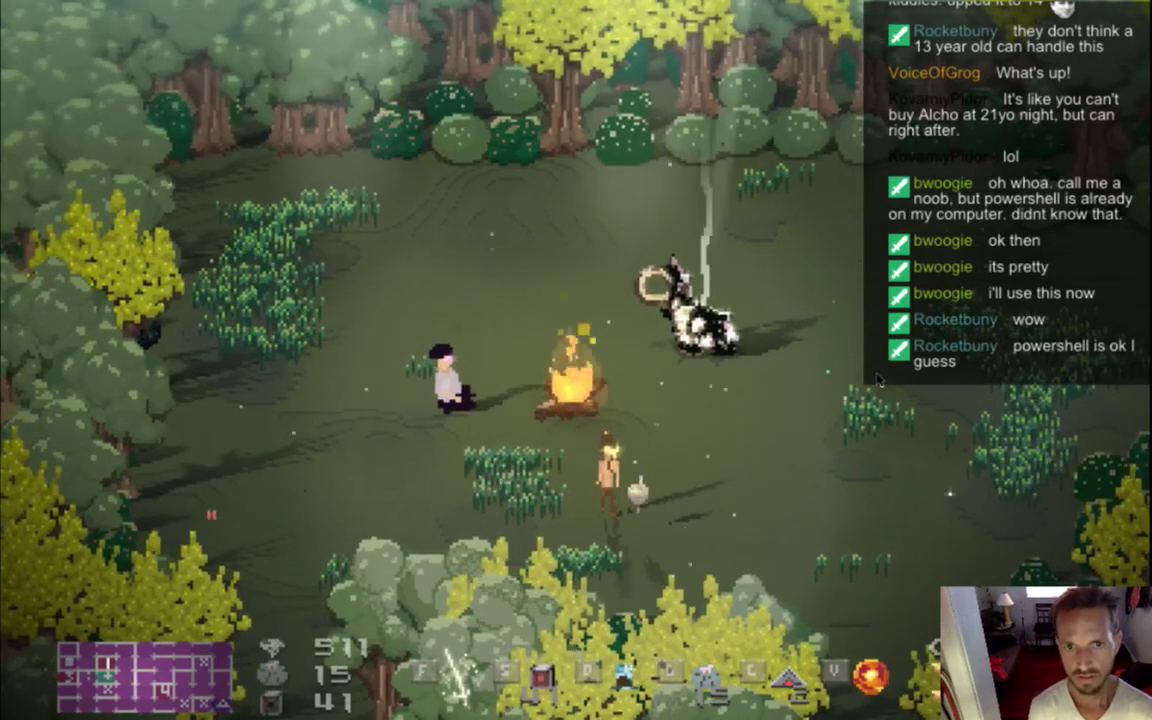
key(super+q)
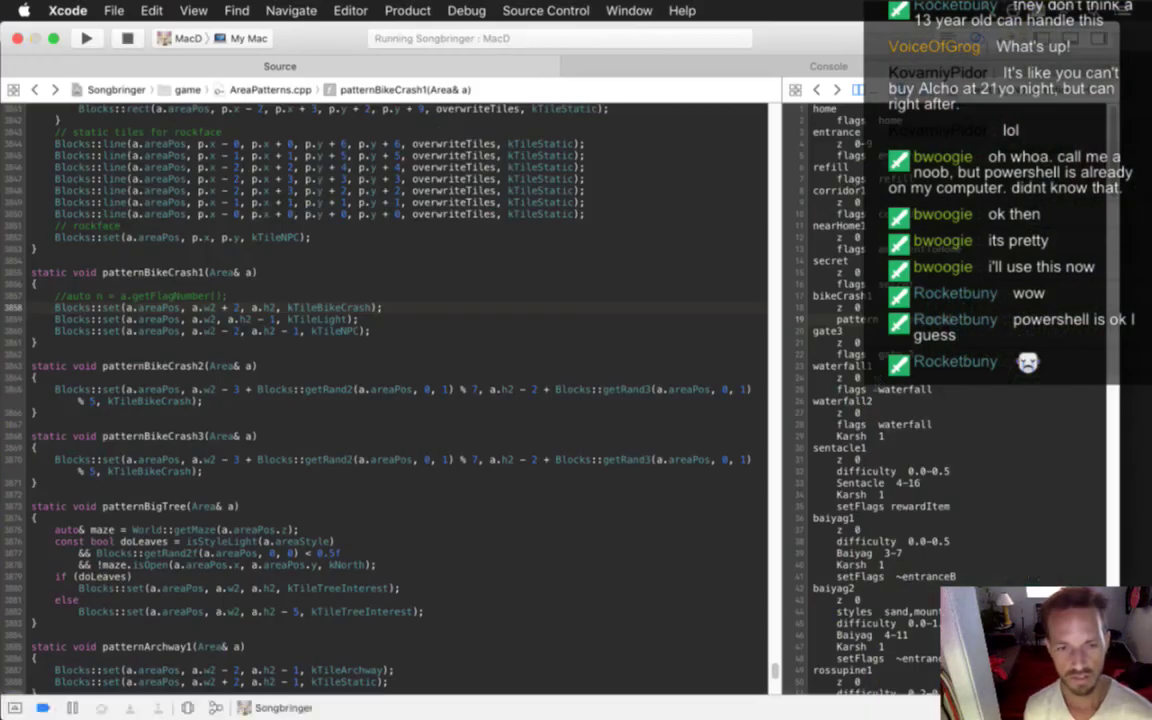
key(super+Tab)
key(super+Tab)
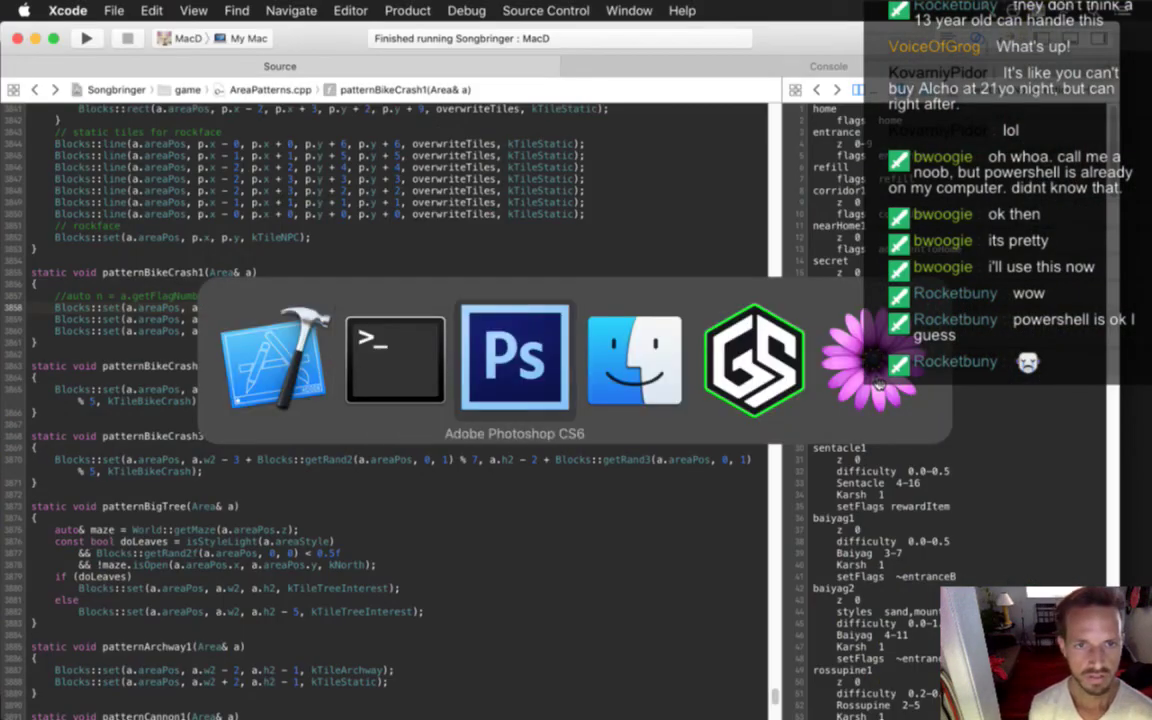
key(super+Tab)
key(super+Tab)
key(super+Tab)
key(super+Tab)
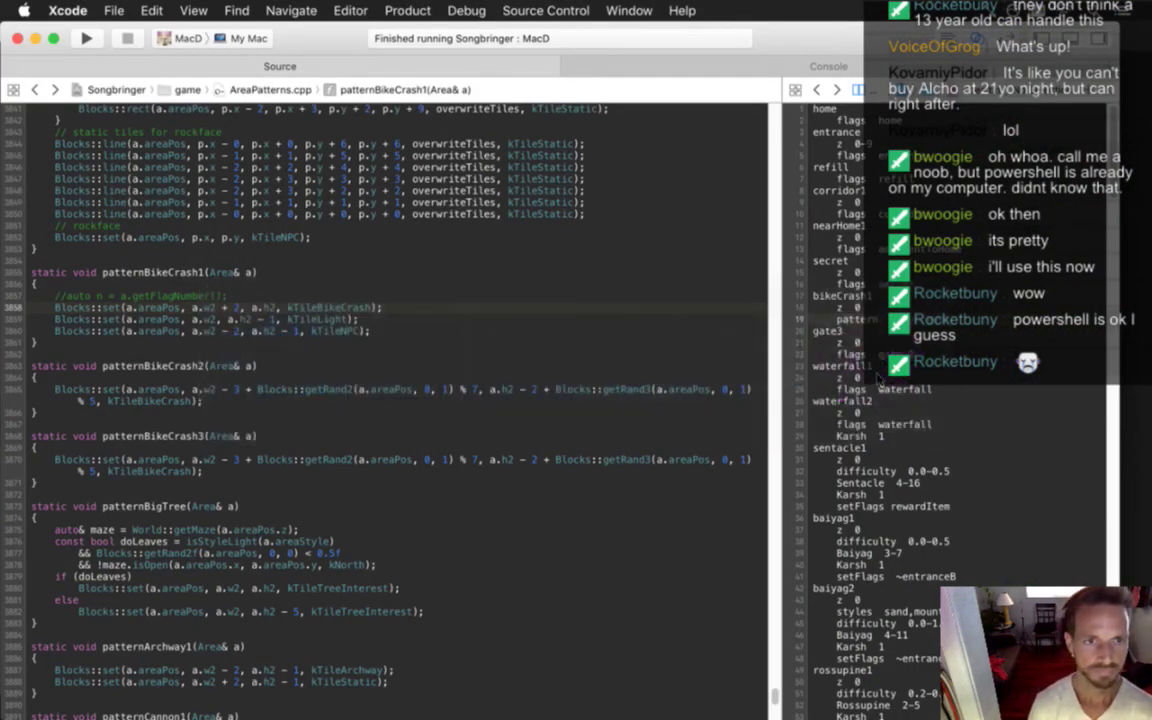
- Delete the commented-out getFlagNumber line from patternBikeCrash1
key(ctrl+grave)
key(Up)
key(shift+Down)
key(BackSpace)
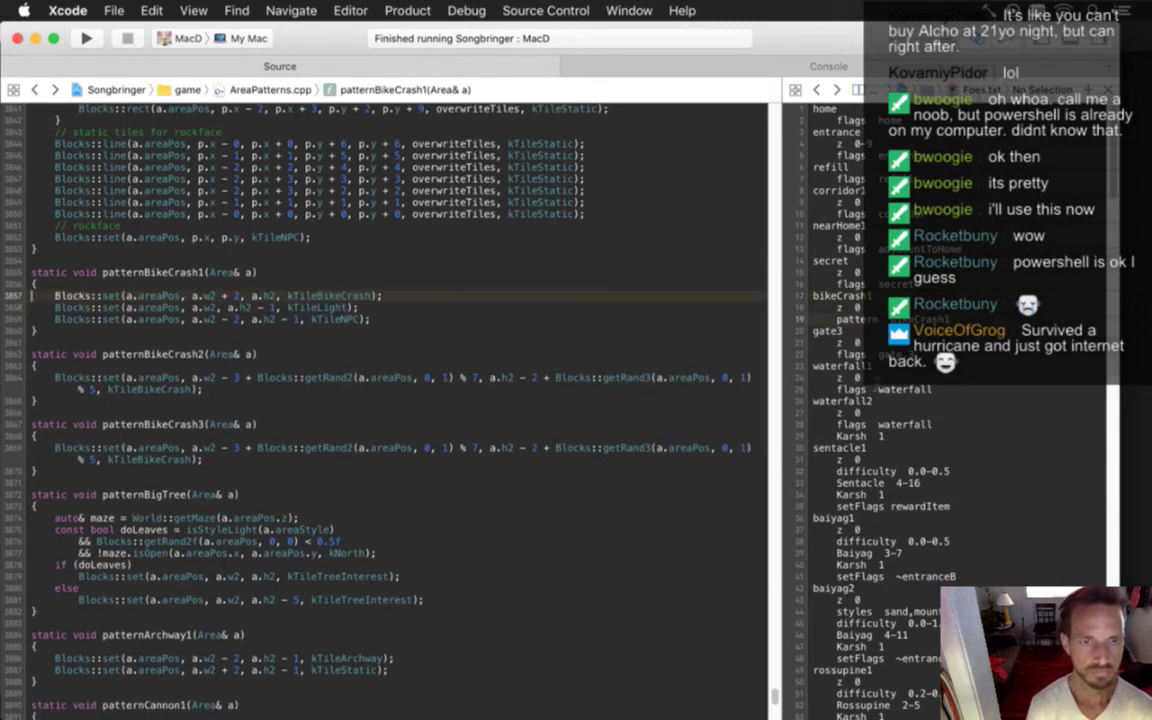
- Switch to Photoshop and select the first timeline frame and Layer 2 of the scout sprite
key(super+Tab)
key(super+Tab)
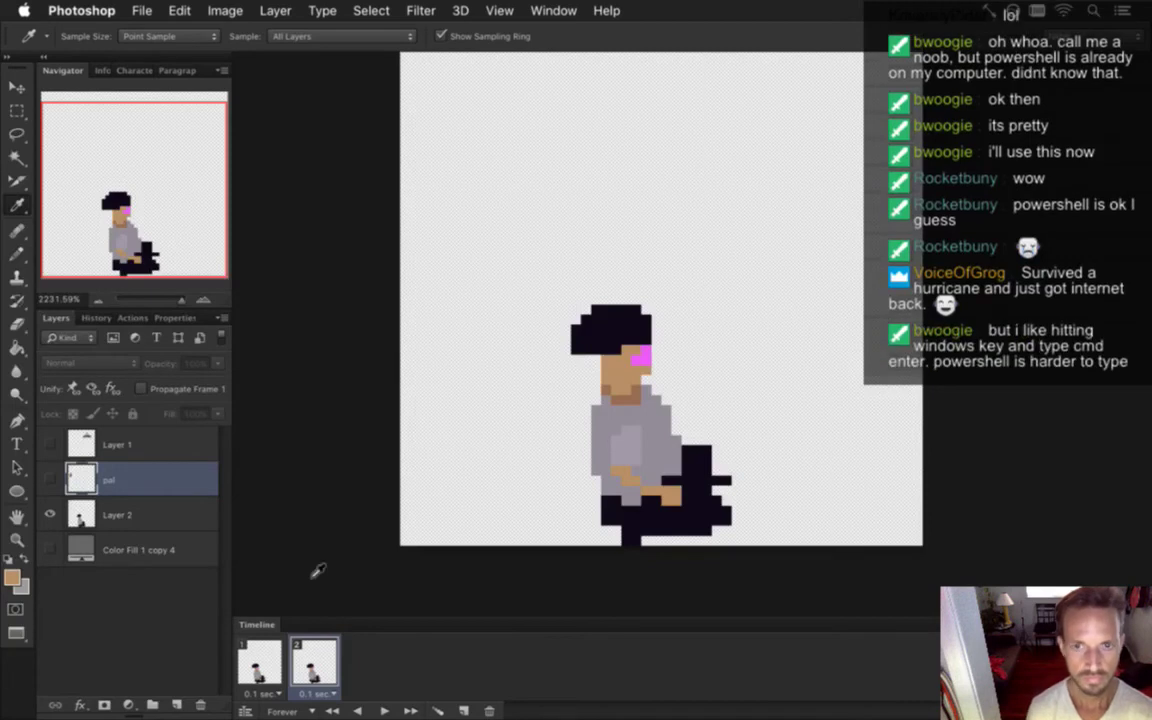
click(259, 662)
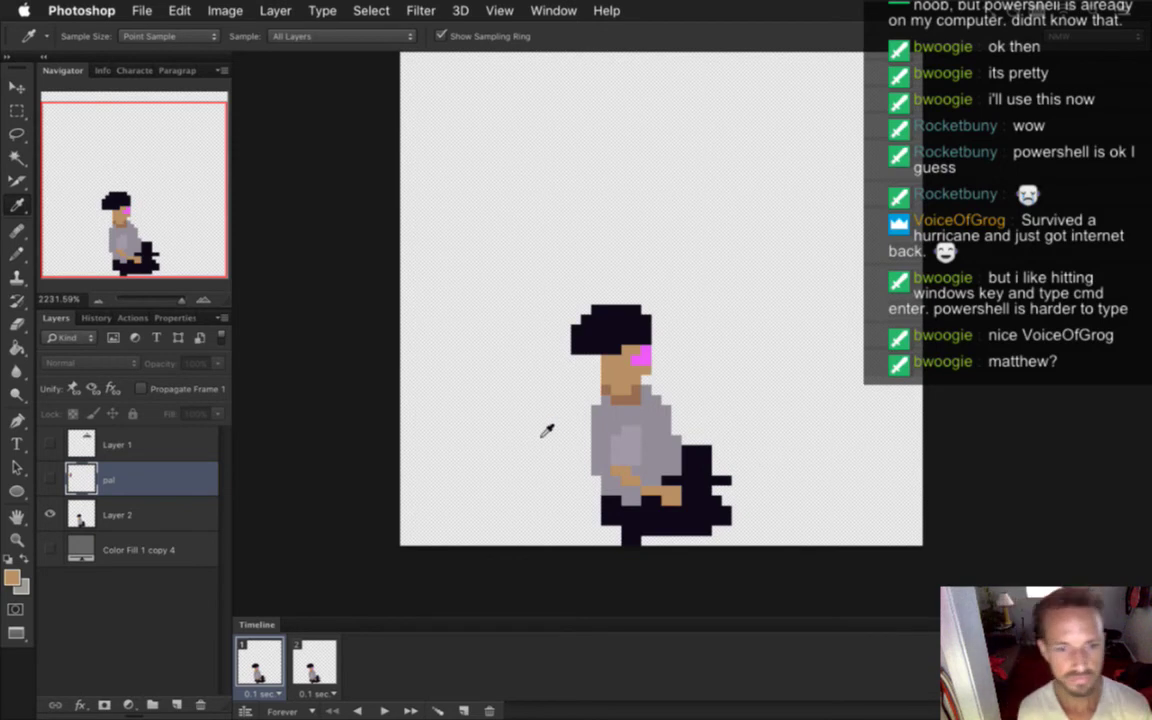
click(116, 513)
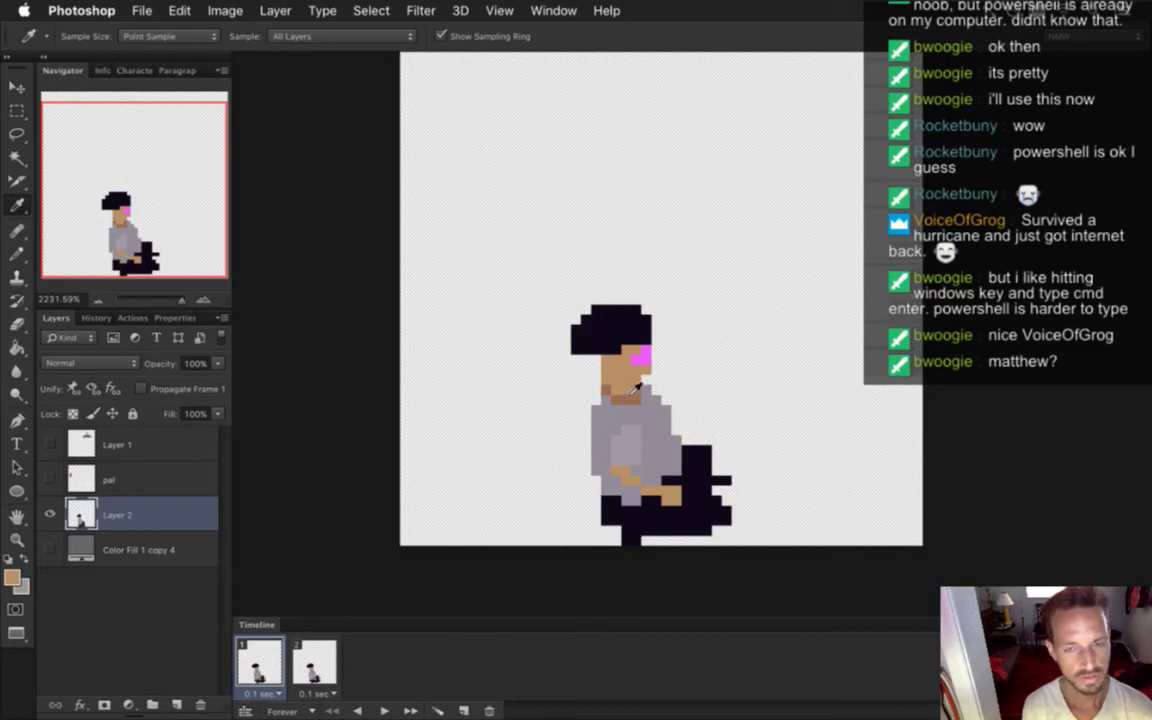
- Sample the magenta of the scout's eyewear as the foreground colour and set its hue to 326° in the colour picker
click(640, 355)
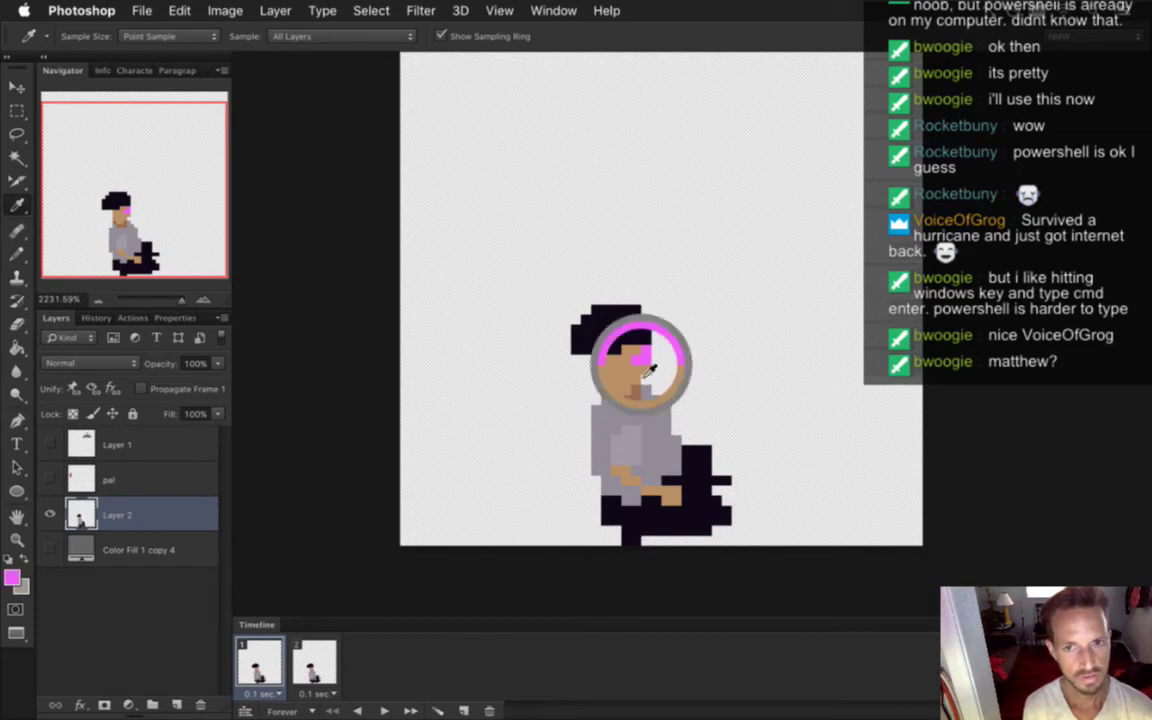
click(12, 576)
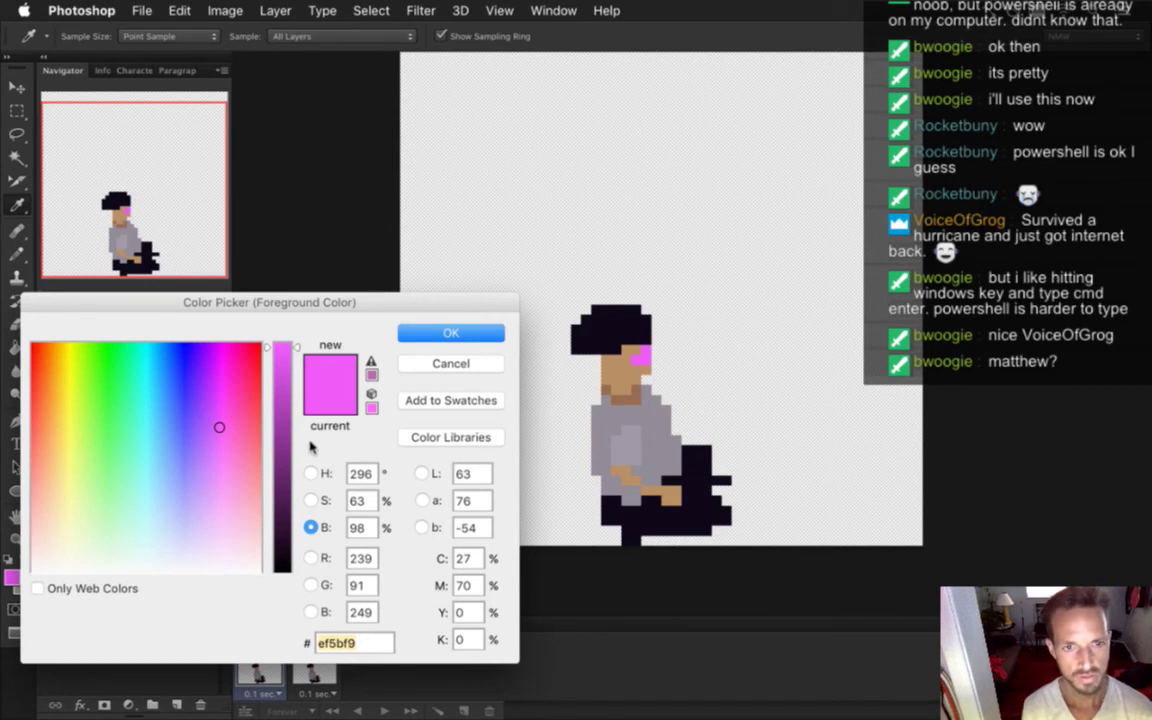
click(311, 474)
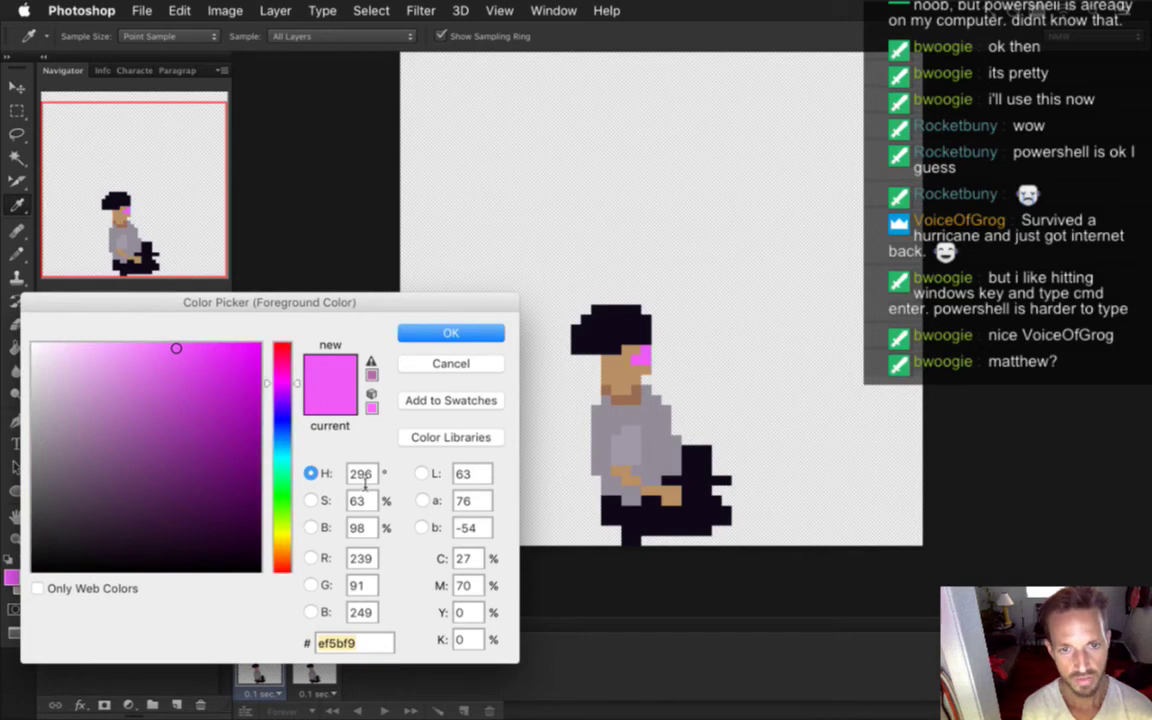
drag(365, 480, 342, 482)
text(326)
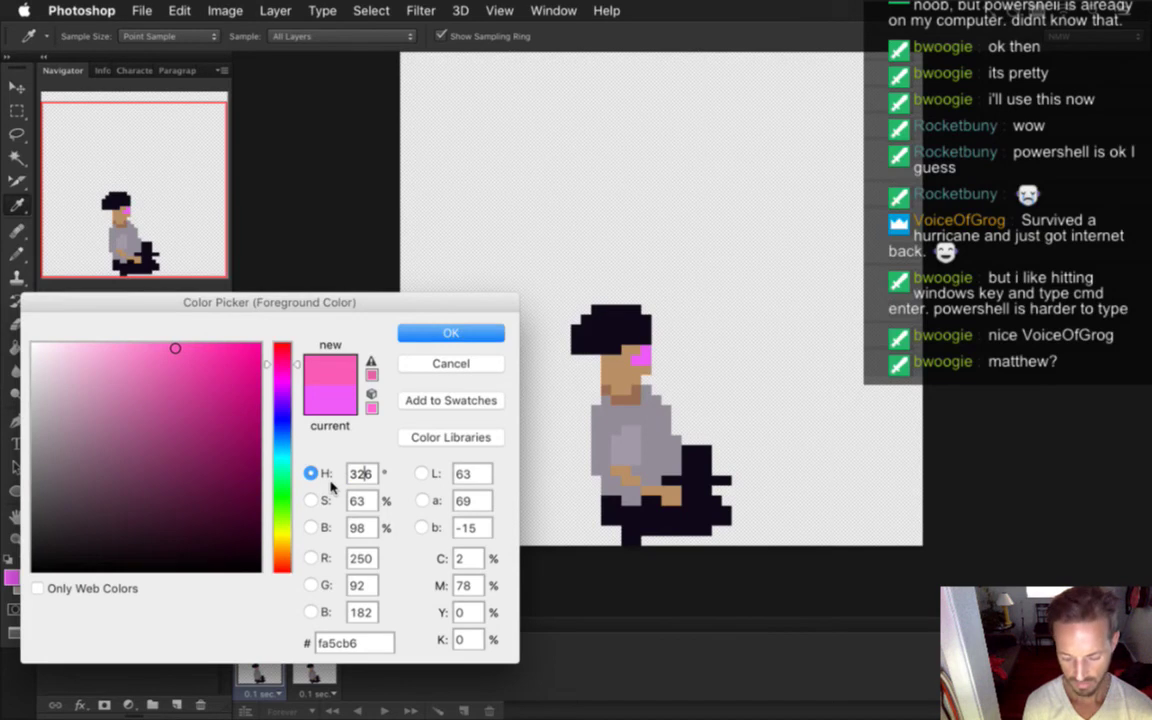
- Try foreground hues of 356°, 26° and 7° for the magenta colour
key(BackSpace)
text(5)
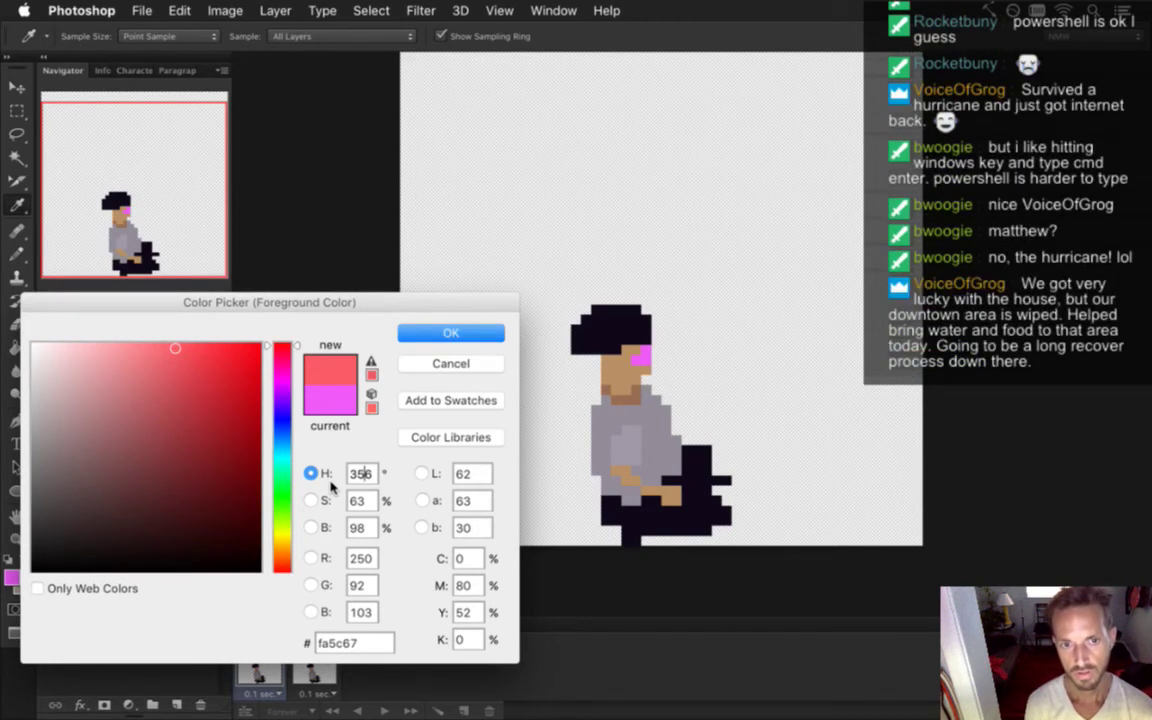
key(BackSpace)
key(BackSpace)
text(26)
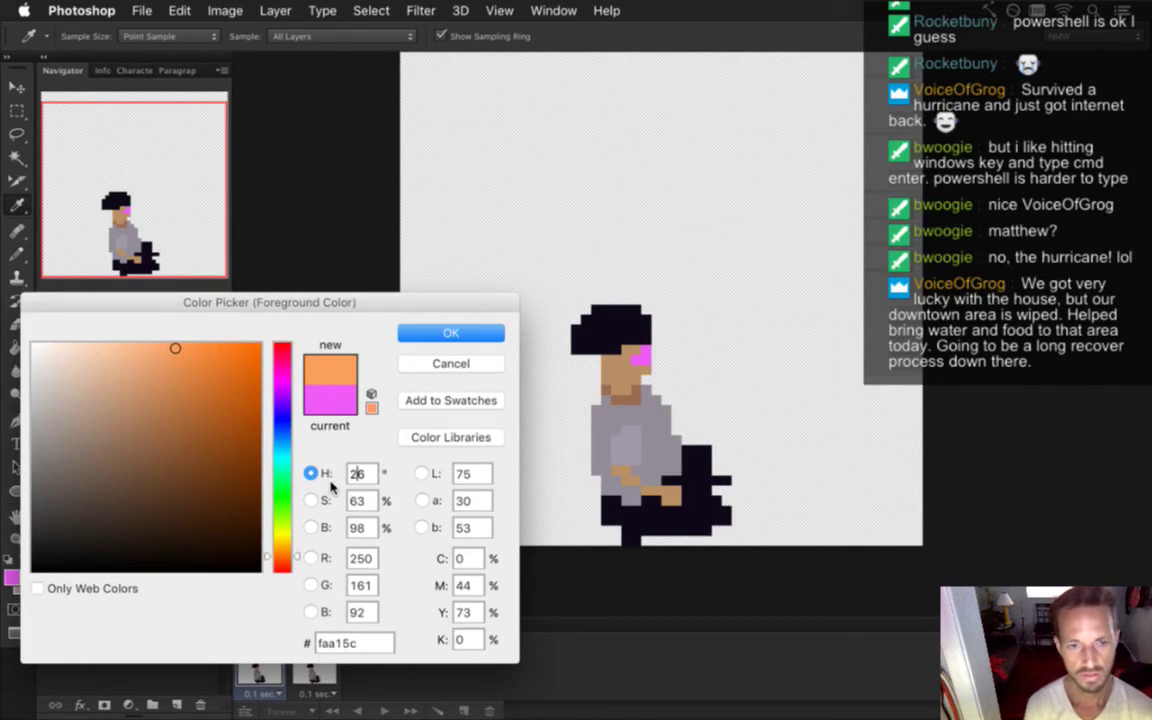
key(BackSpace)
key(BackSpace)
text(1)
drag(294, 570, 293, 566)
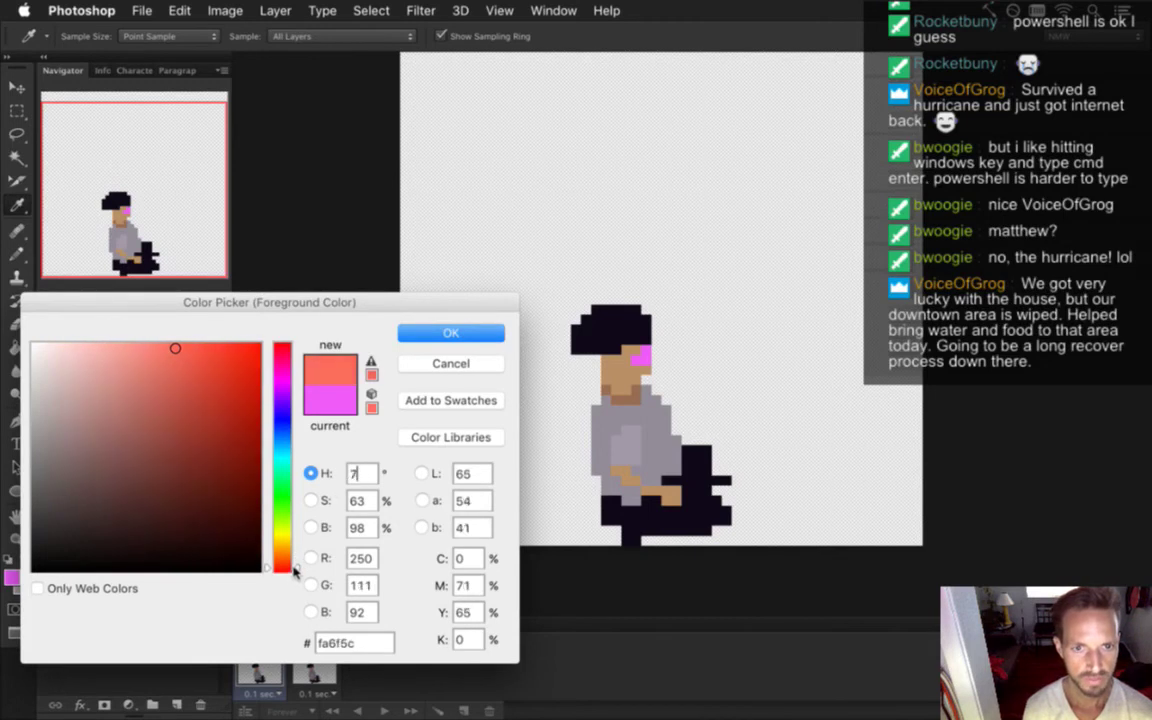
key(Down)
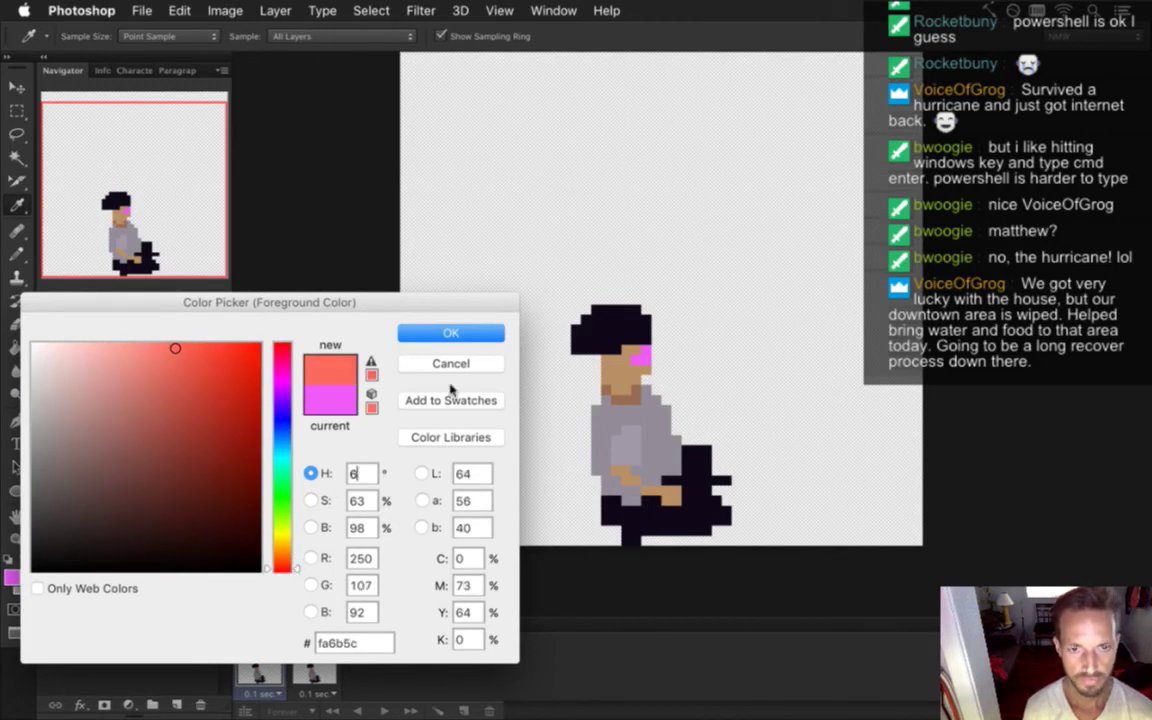
- Set the foreground colour to a coral red with a hue of 356° (fa5c68)
click(283, 354)
key(Up)
key(Up)
key(Up)
key(Up)
key(Up)
key(Up)
key(Up)
key(Up)
key(Up)
key(Up)
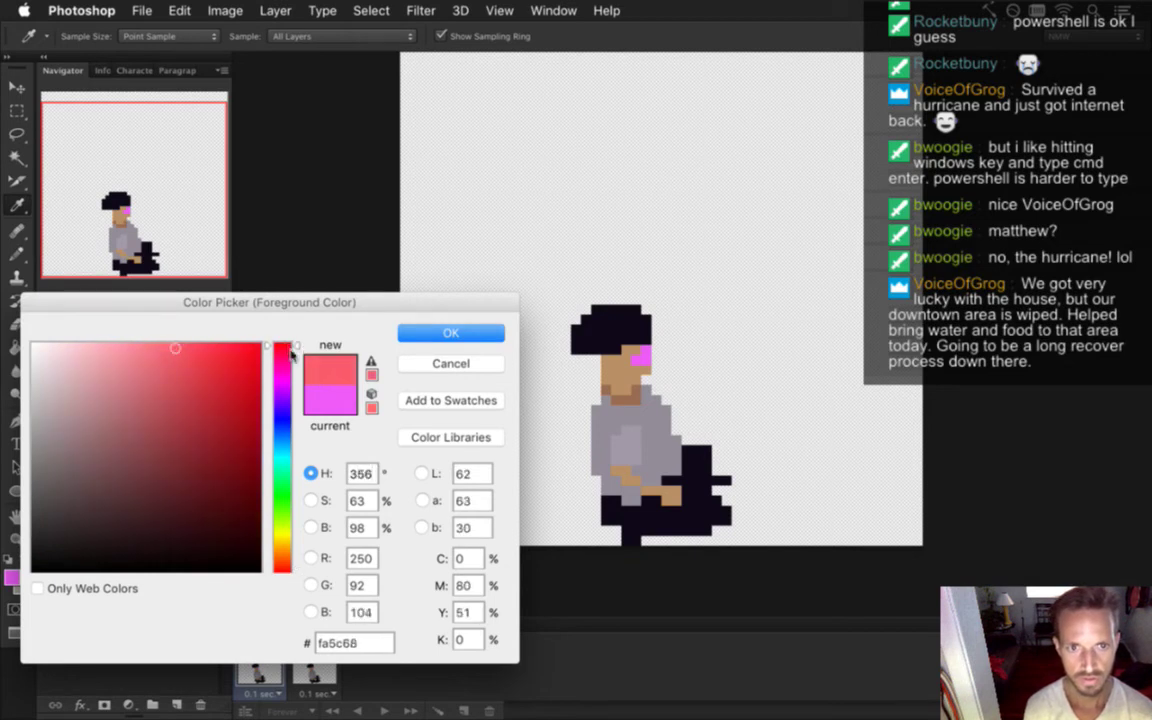
click(482, 331)
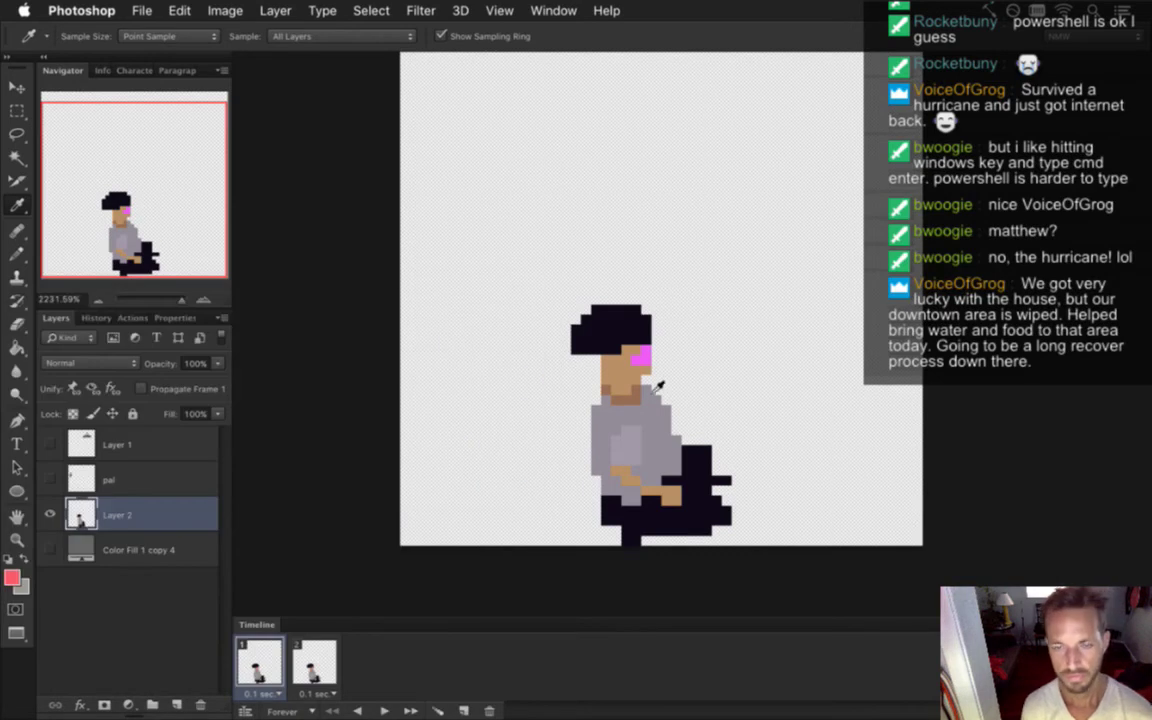
- Show the pal layer and paint a coral red swatch beside the magenta one with the Pencil
key(b)
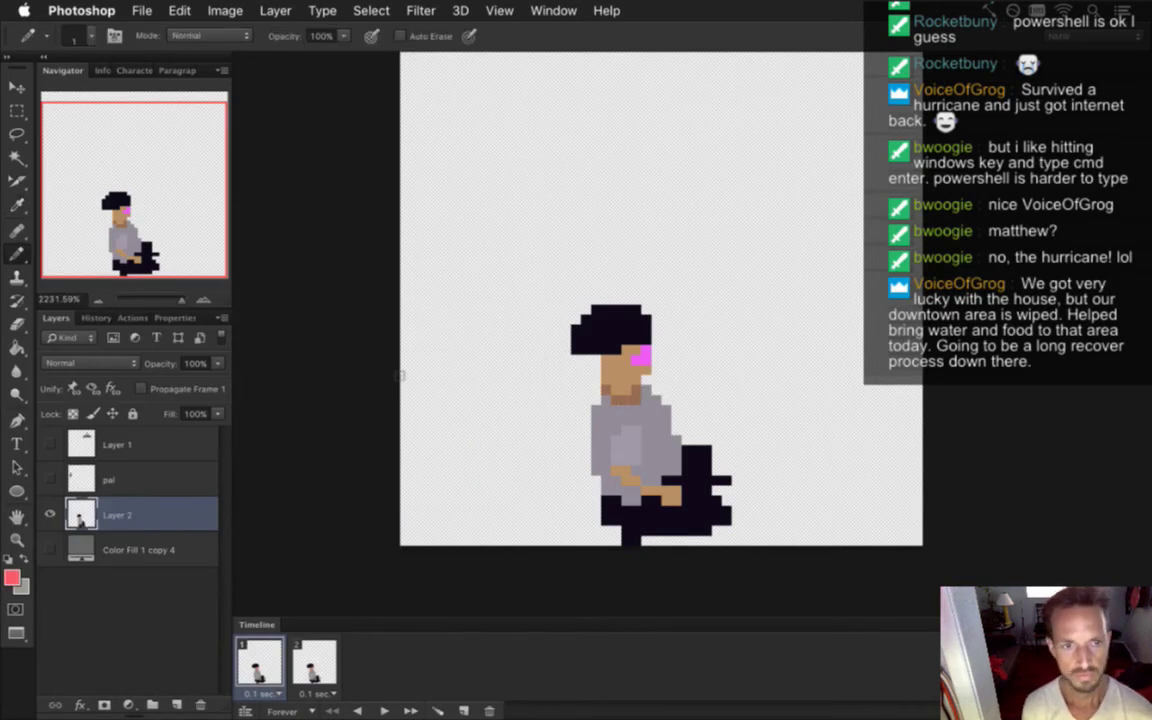
click(50, 479)
click(110, 479)
click(480, 212)
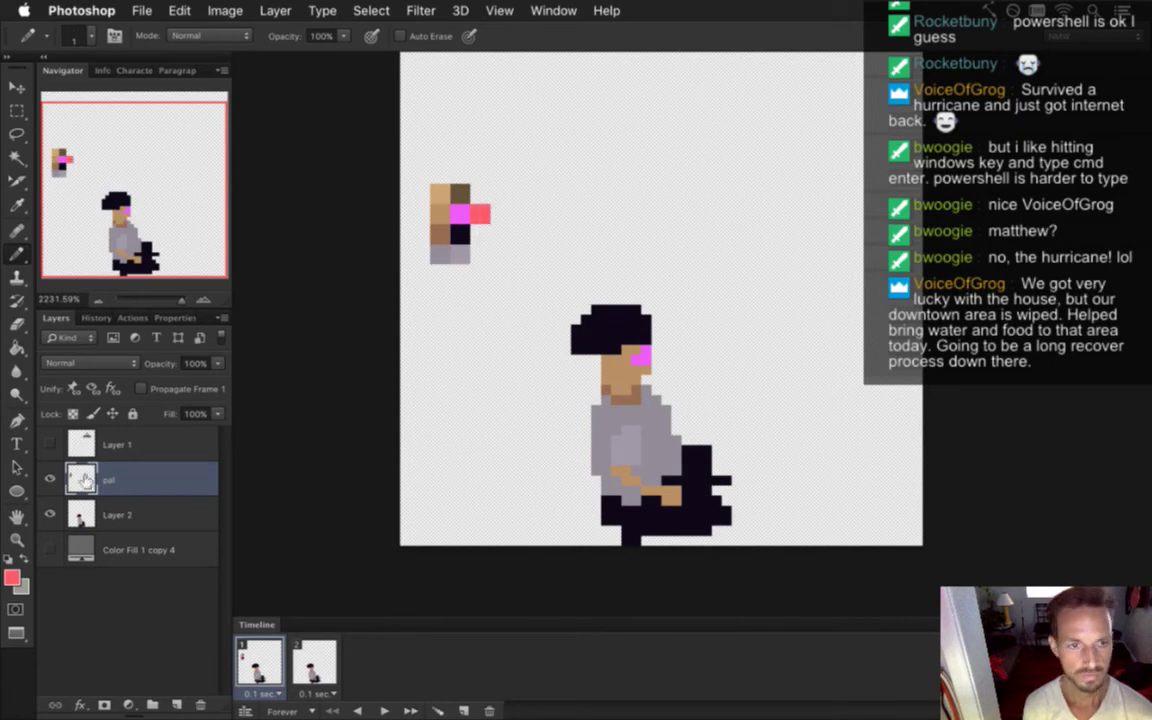
- Sample the skin tone, set its hue to 356°, and paint the face with it on Layer 2
click(100, 514)
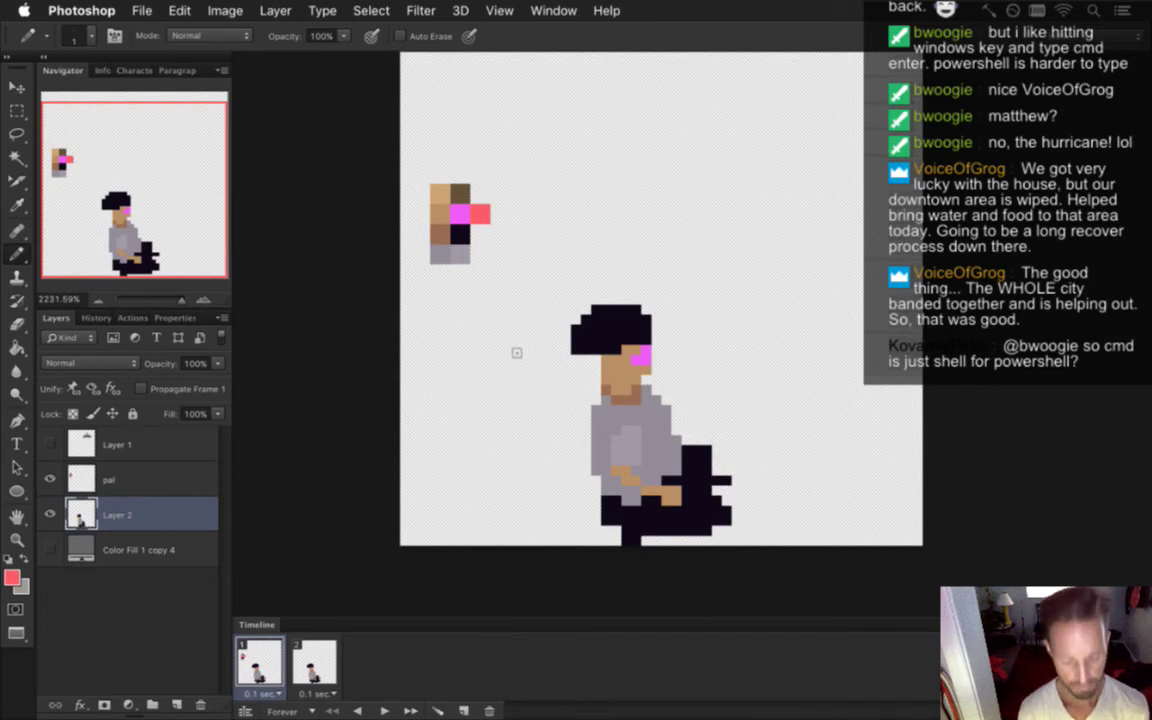
key(i)
click(559, 340)
click(12, 577)
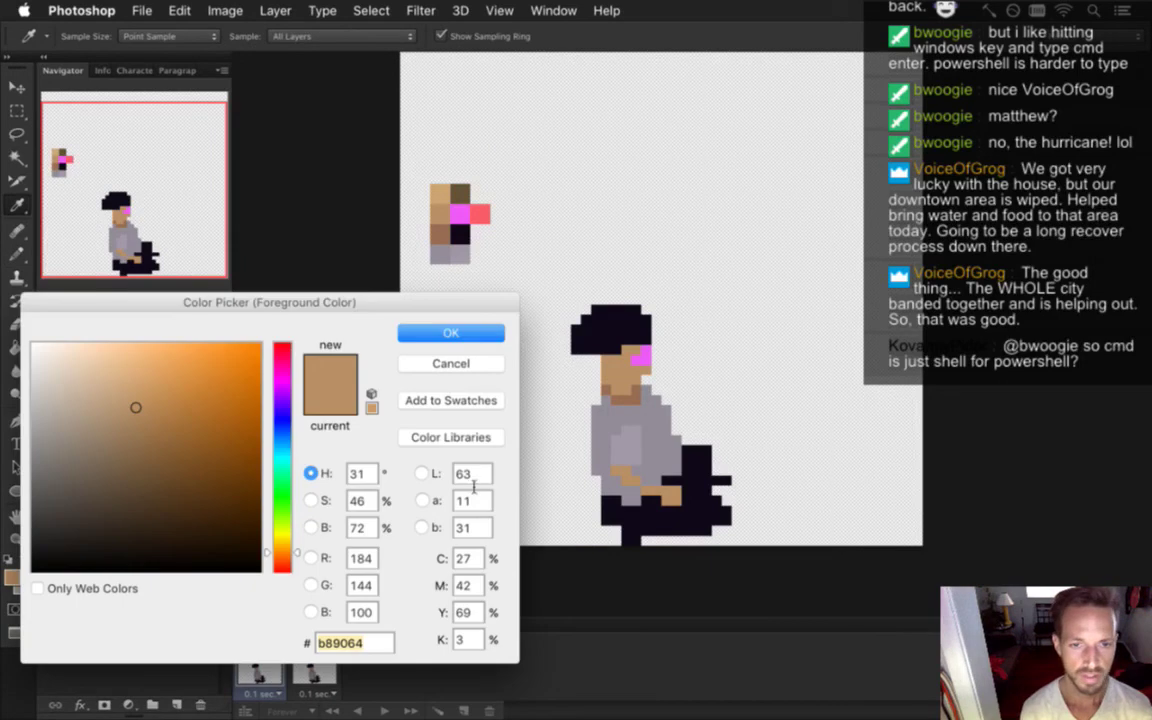
drag(432, 306, 452, 310)
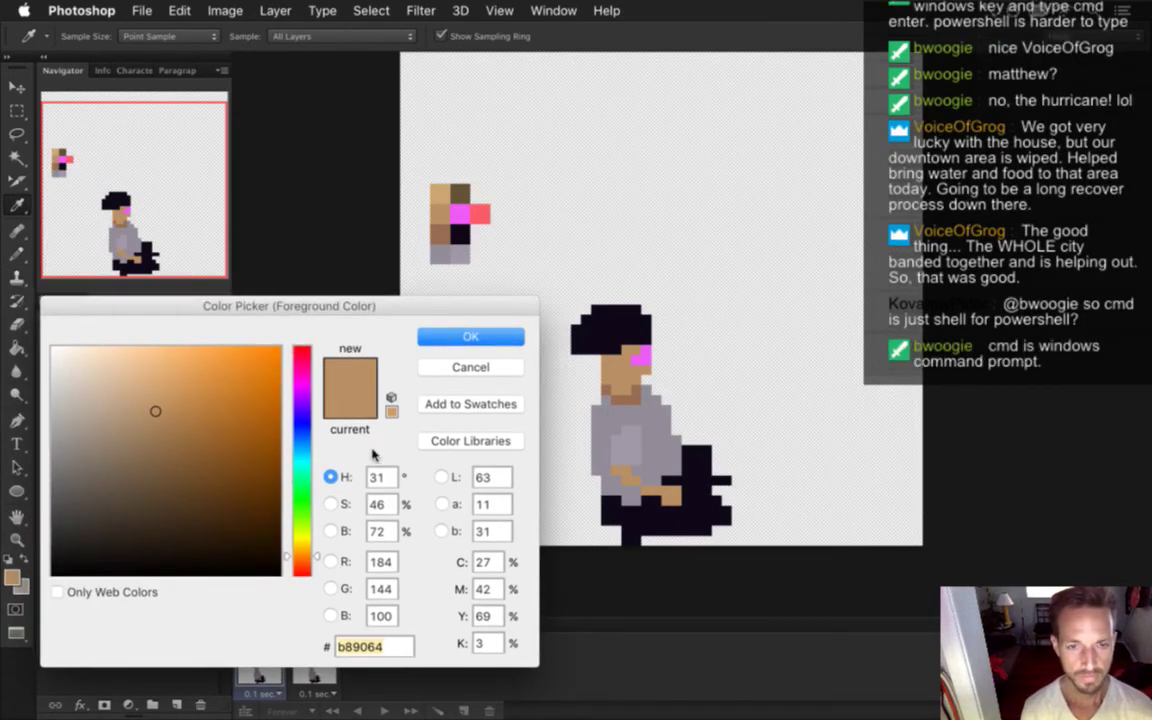
click(378, 480)
double_click(378, 480)
text(356)
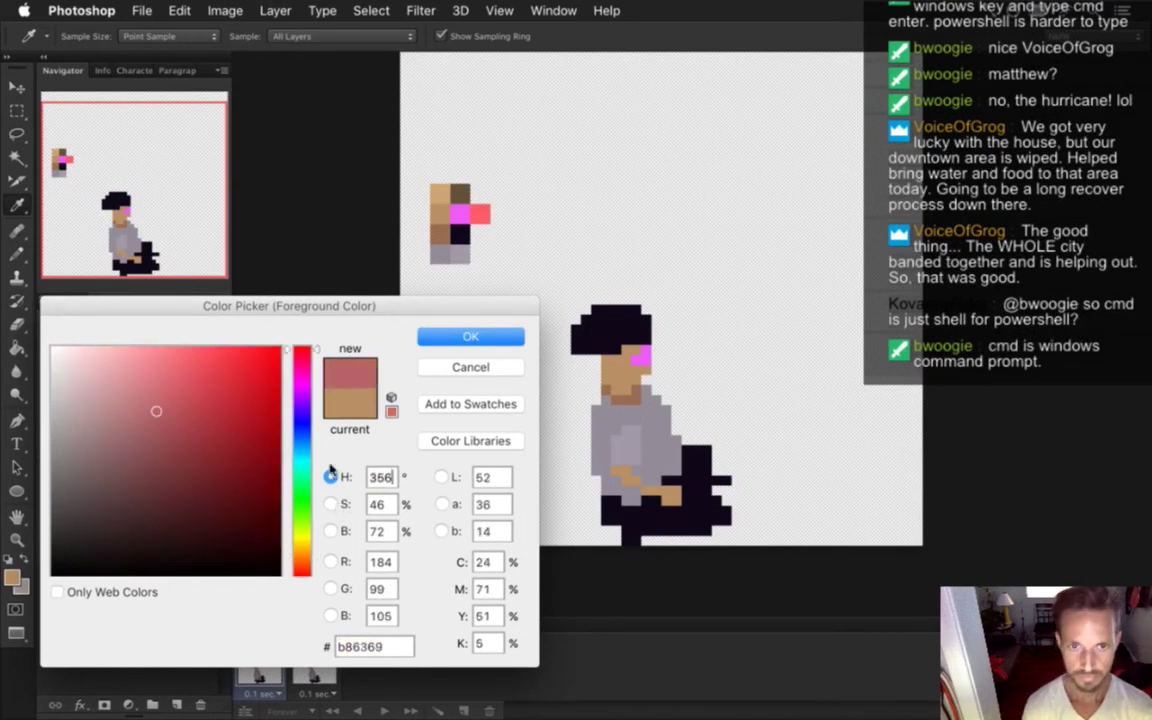
click(465, 337)
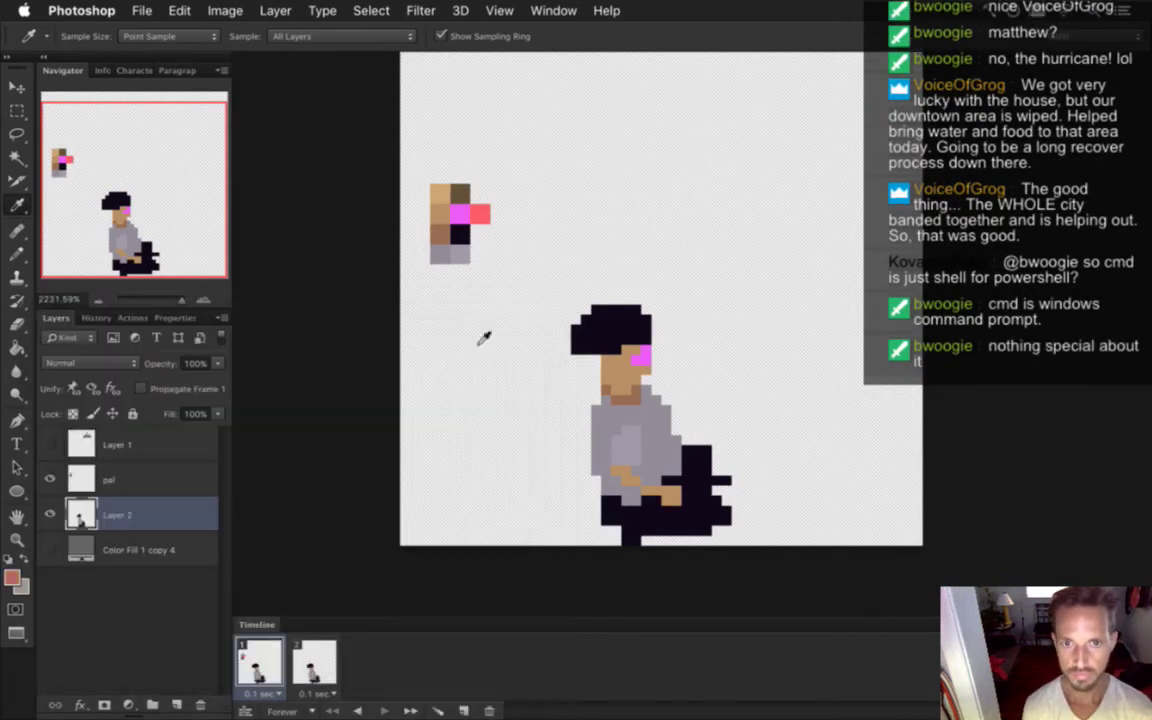
key(b)
mouse_move(606, 360)
mouse_down()
mouse_move(615, 390)
mouse_move(646, 370)
mouse_up()
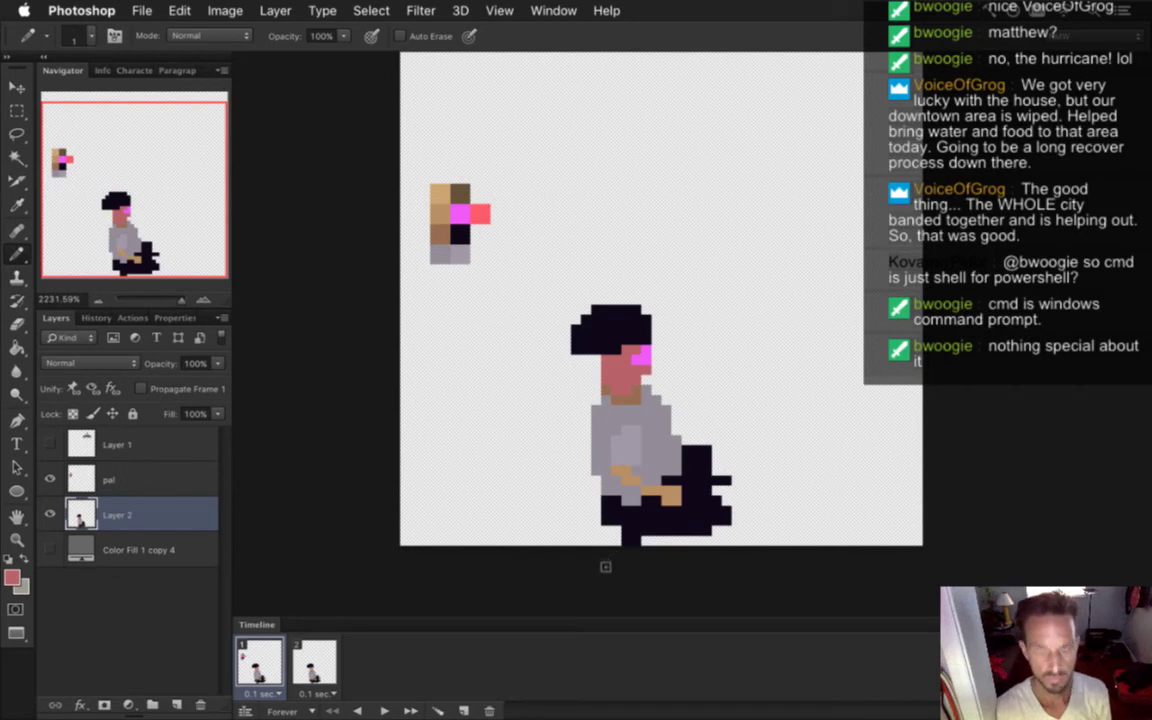
- Paint over the character's face on the pal layer with the dark brown palette swatch
key(alt+bracketright)
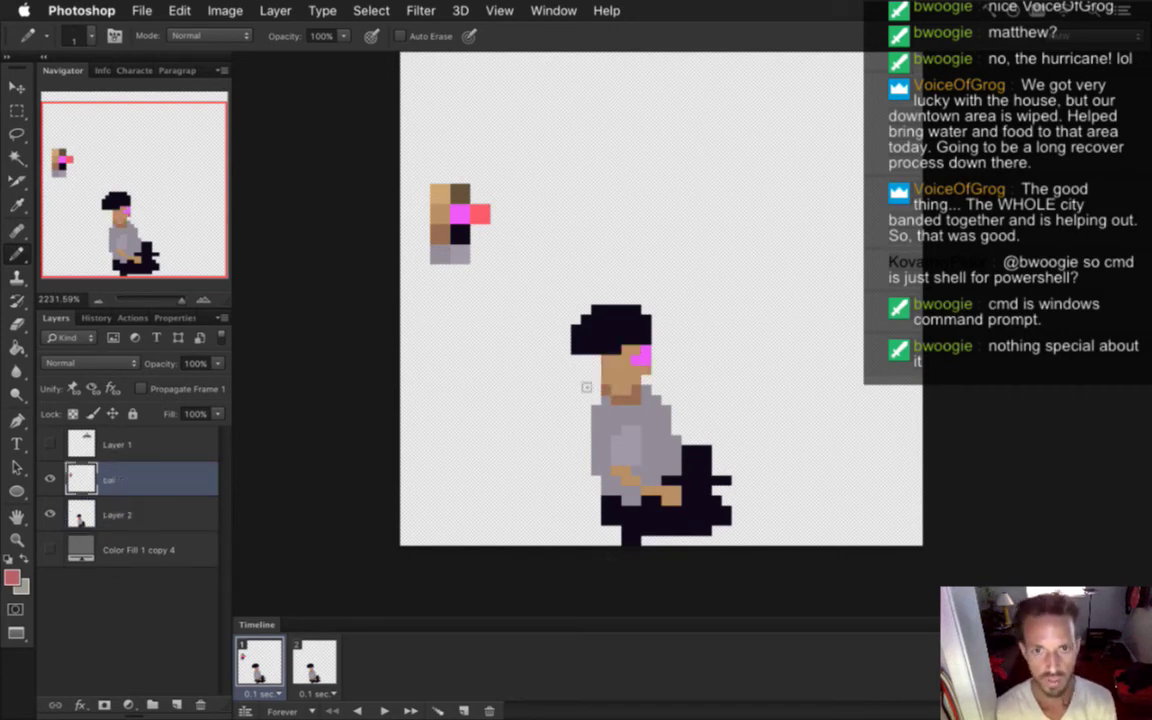
key(i)
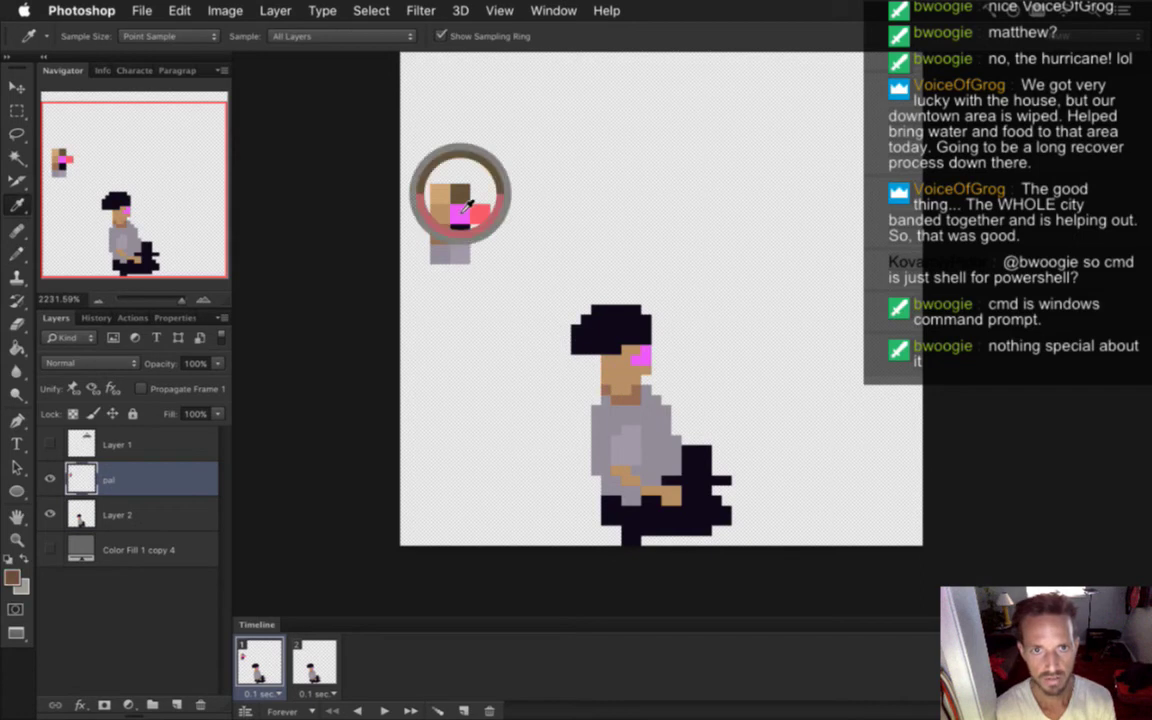
click(461, 194)
key(b)
mouse_move(604, 385)
mouse_down()
mouse_move(625, 368)
mouse_move(634, 391)
mouse_move(648, 371)
mouse_move(635, 351)
mouse_move(645, 371)
mouse_up()
- Repaint one magenta eye pixel and cover the one beside it with the dark brown face colour
alt+click(647, 361)
click(636, 360)
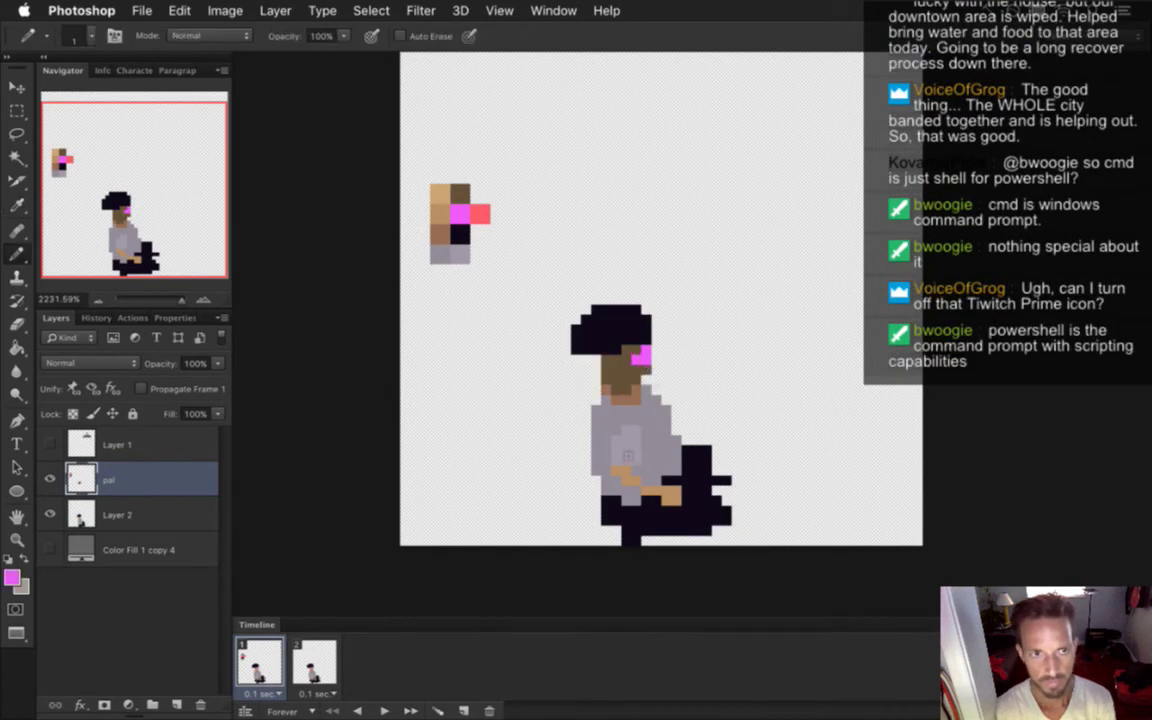
alt+click(643, 371)
click(646, 361)
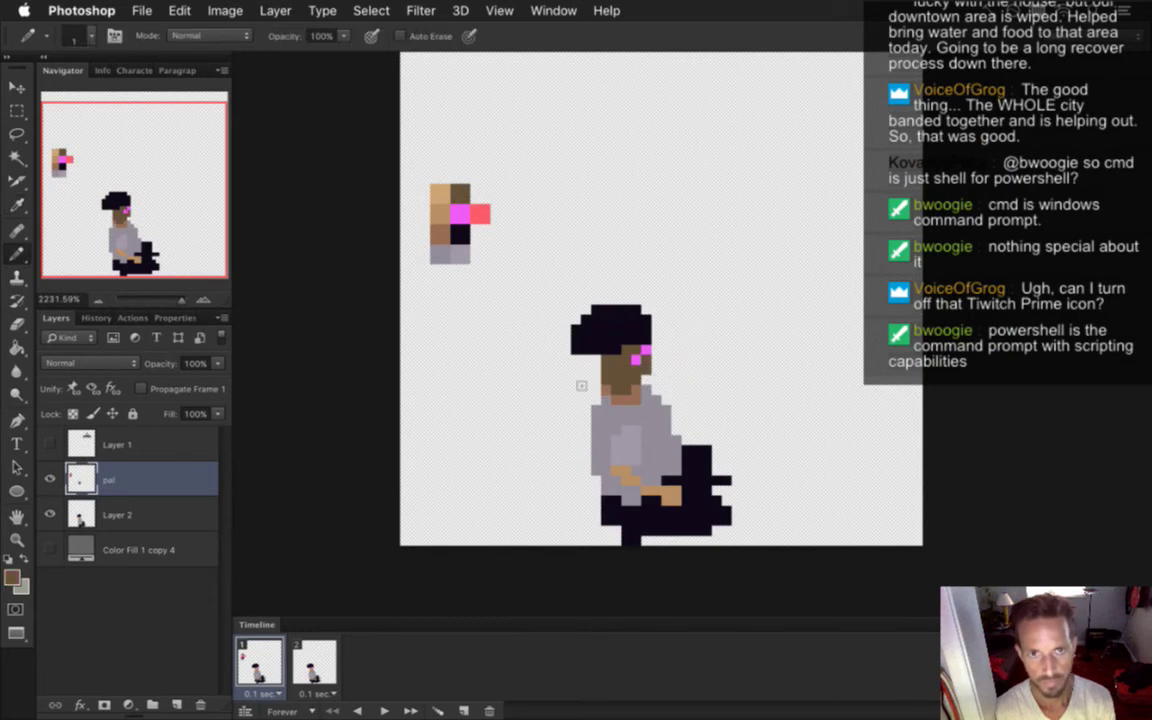
- Fill the face with the reddish-brown palette swatch using the Paint Bucket
key(i)
click(442, 239)
key(b)
key(g)
click(624, 374)
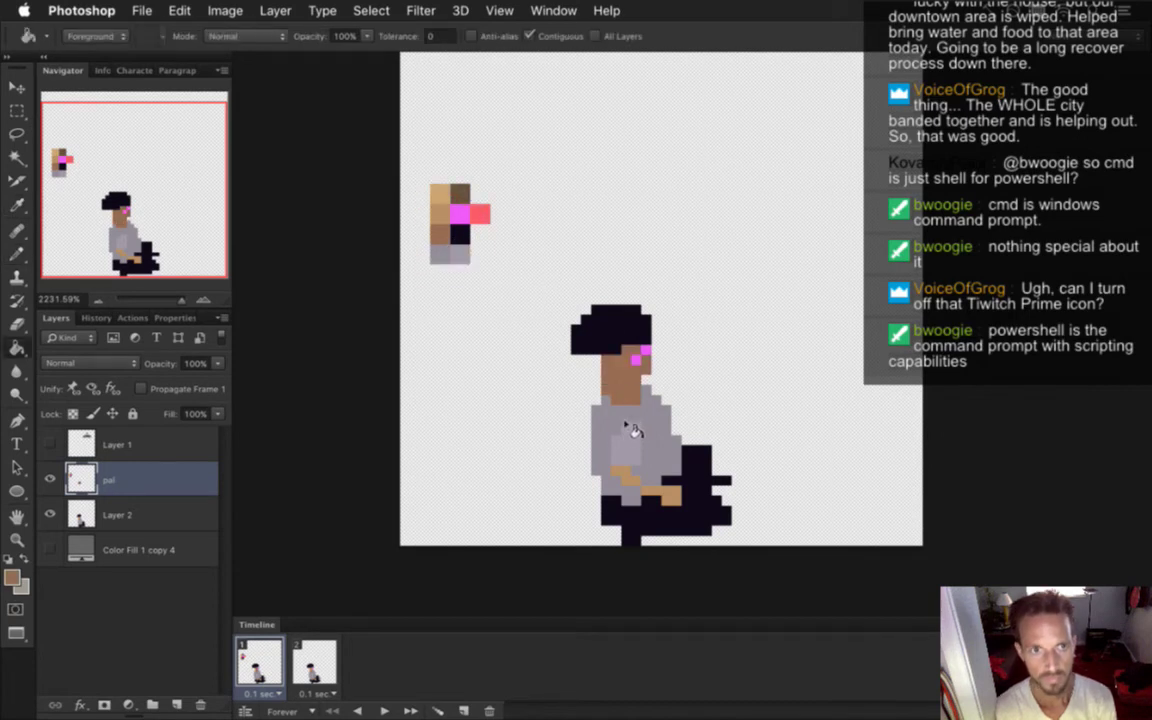
- Cover the lower-right magenta eye pixel with the sampled skin tone and save the document
key(i)
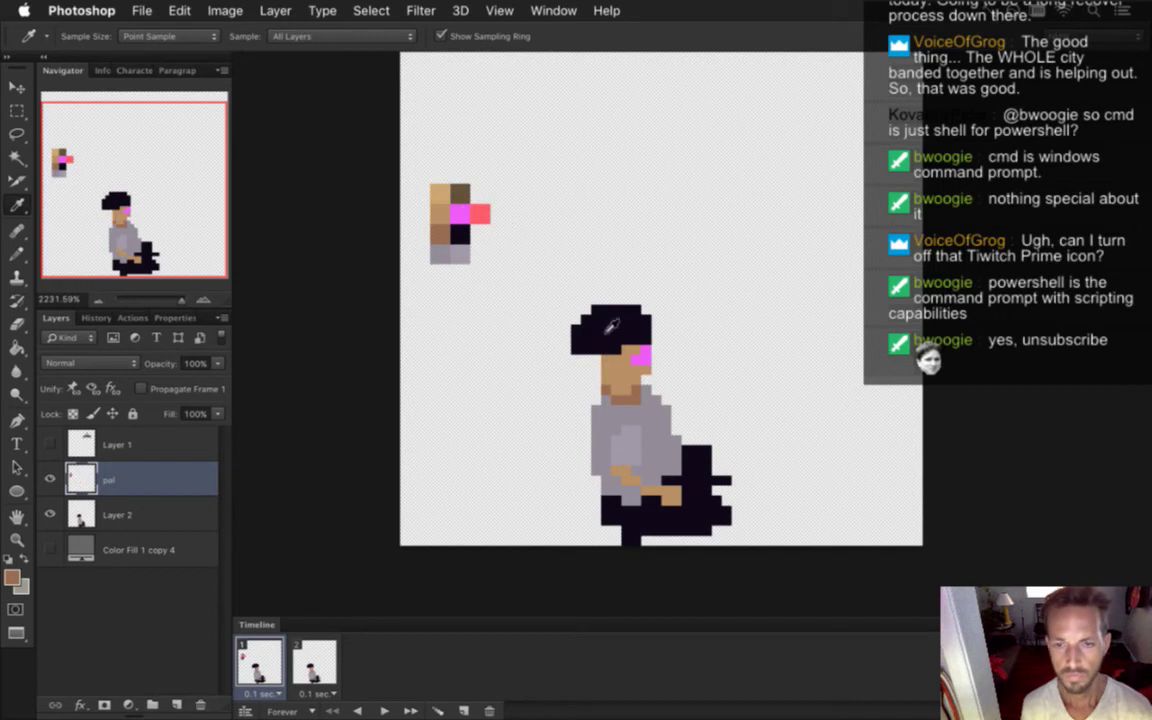
click(630, 368)
key(b)
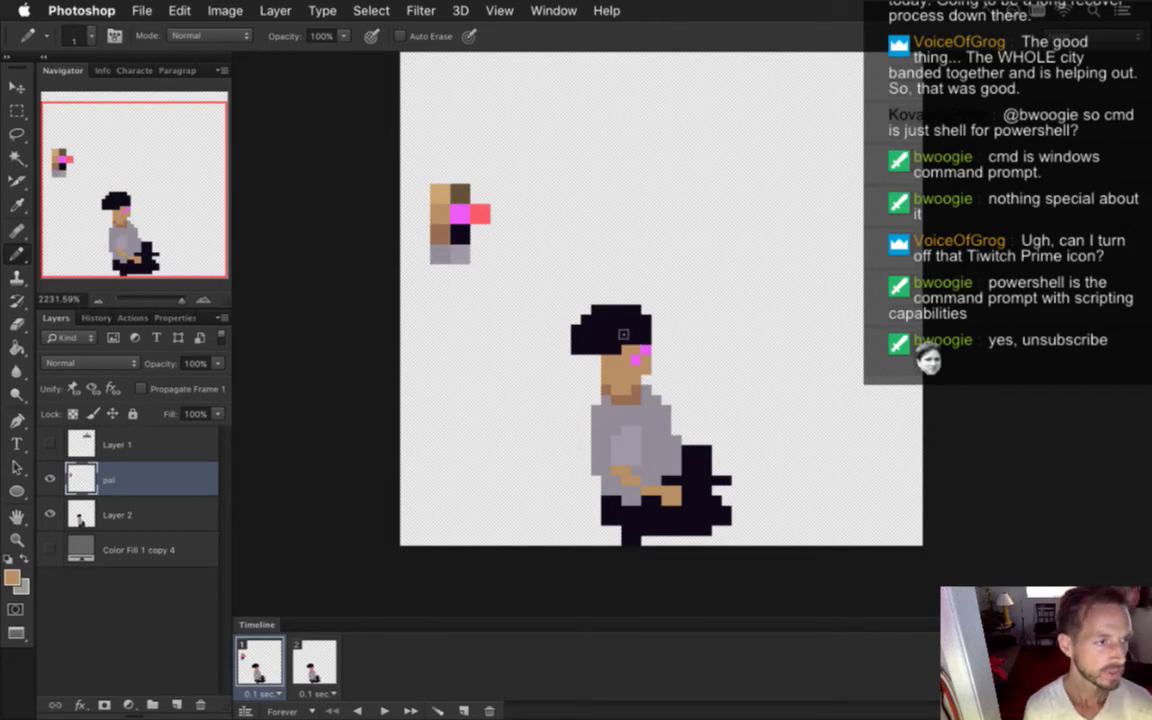
key(super+s)
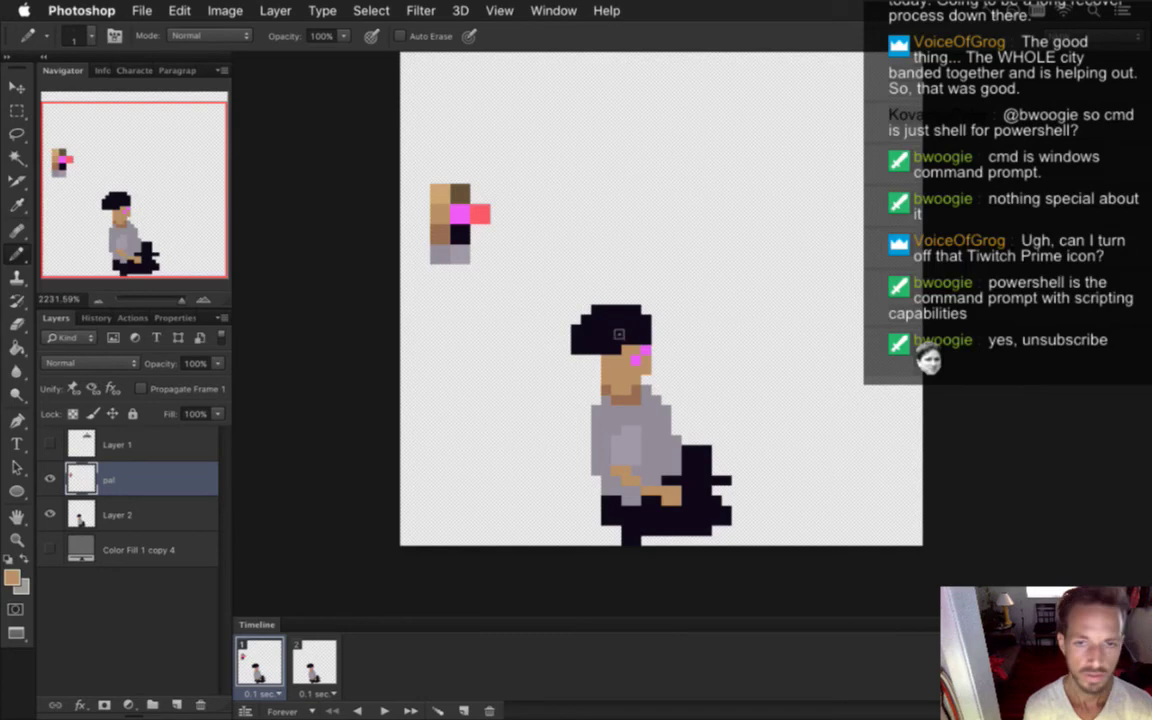
- Repaint the neck shadow on Layer 2 with the dark brown swatch sampled from the palette
key(i)
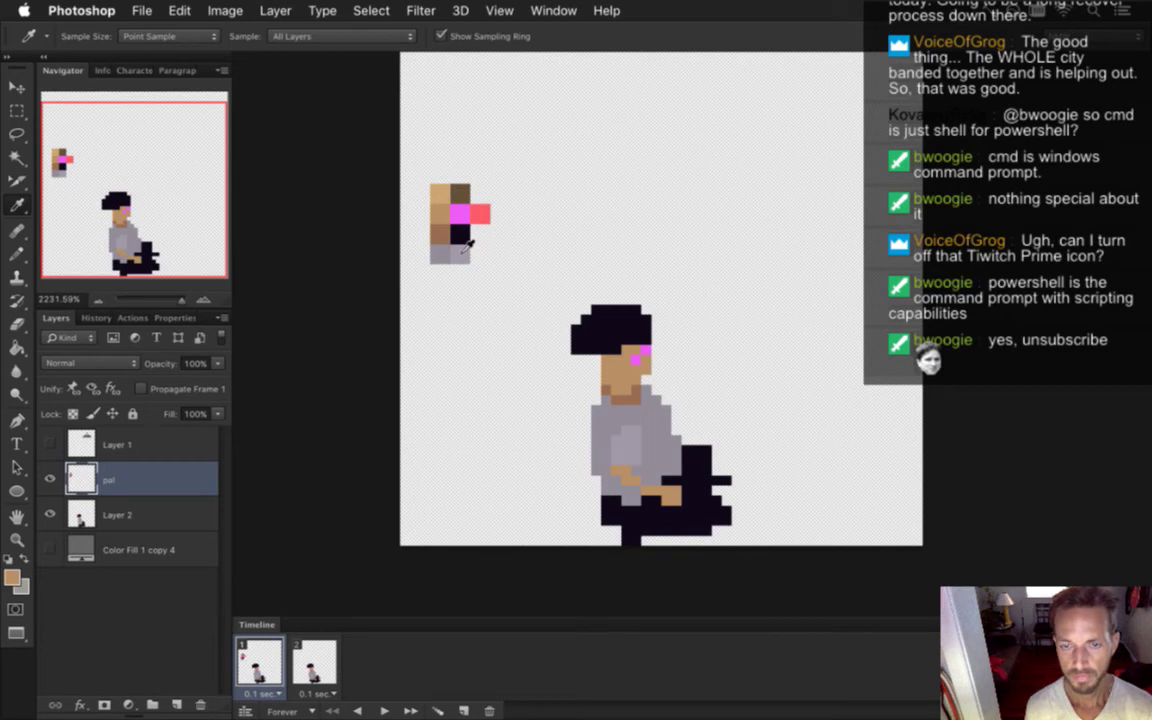
click(464, 199)
key(g)
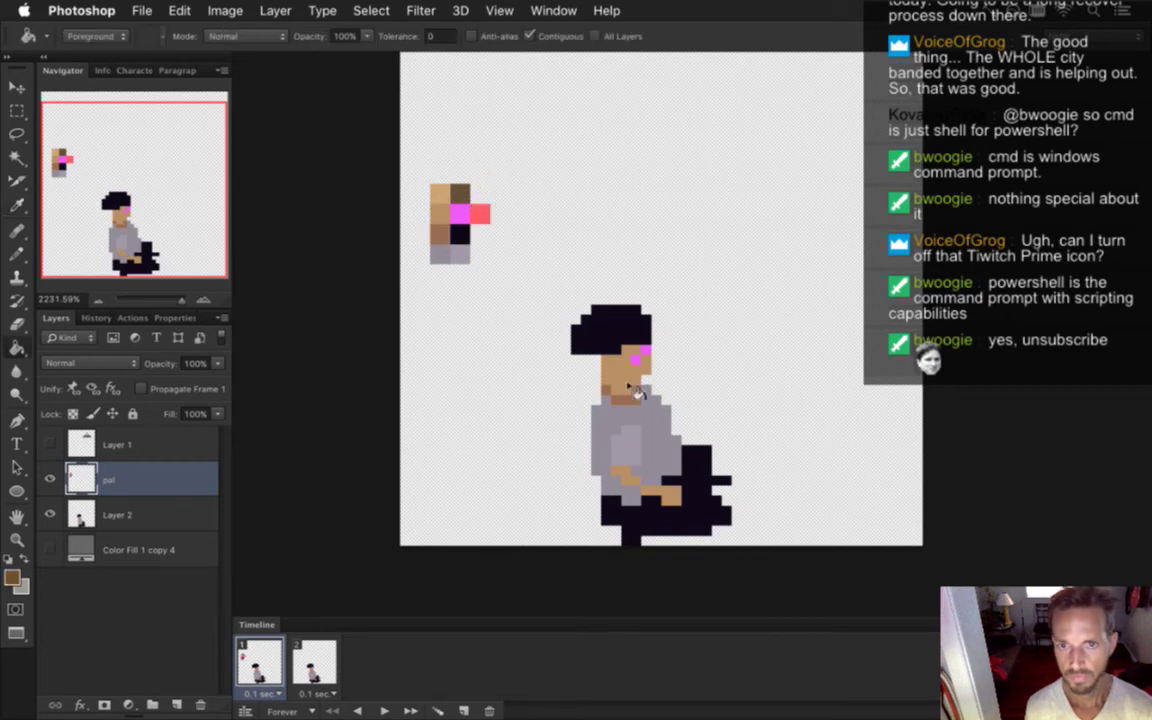
click(638, 396)
key(super+z)
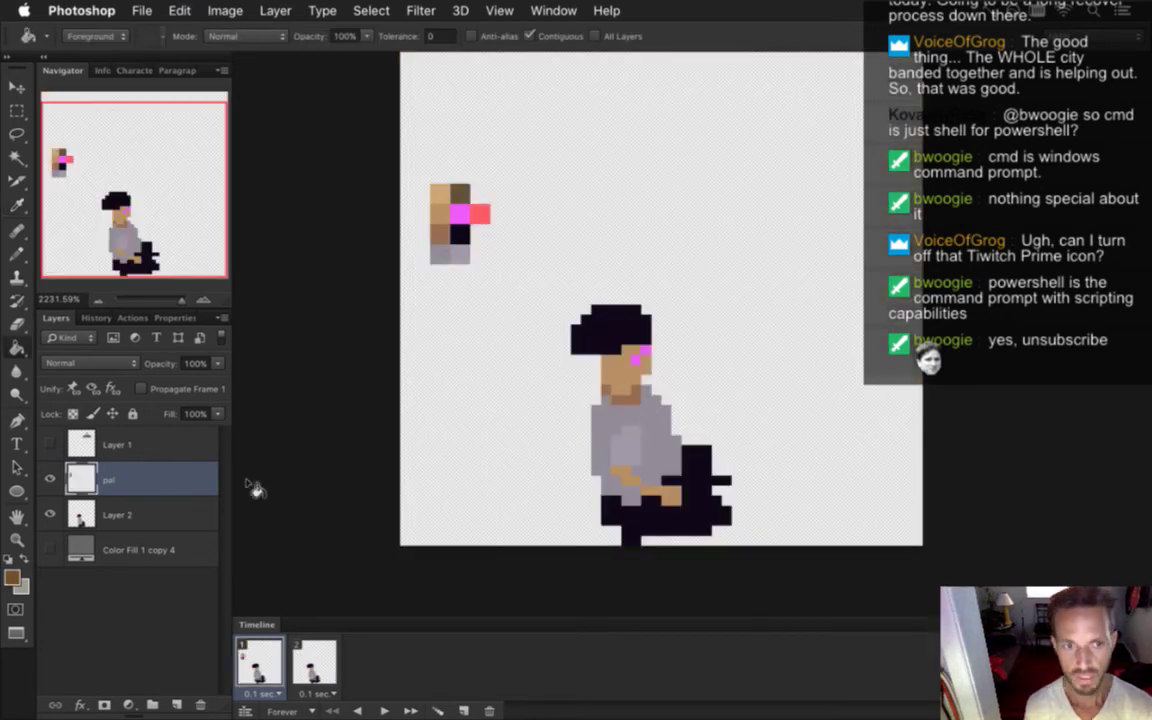
click(150, 514)
key(b)
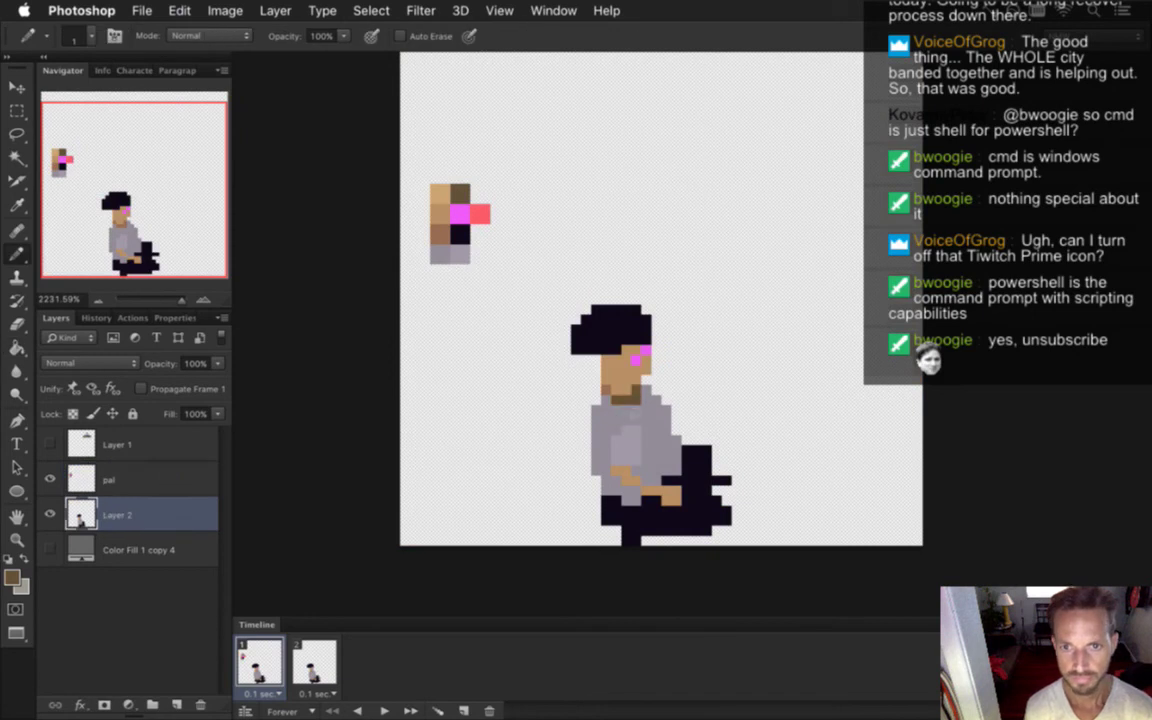
key(e)
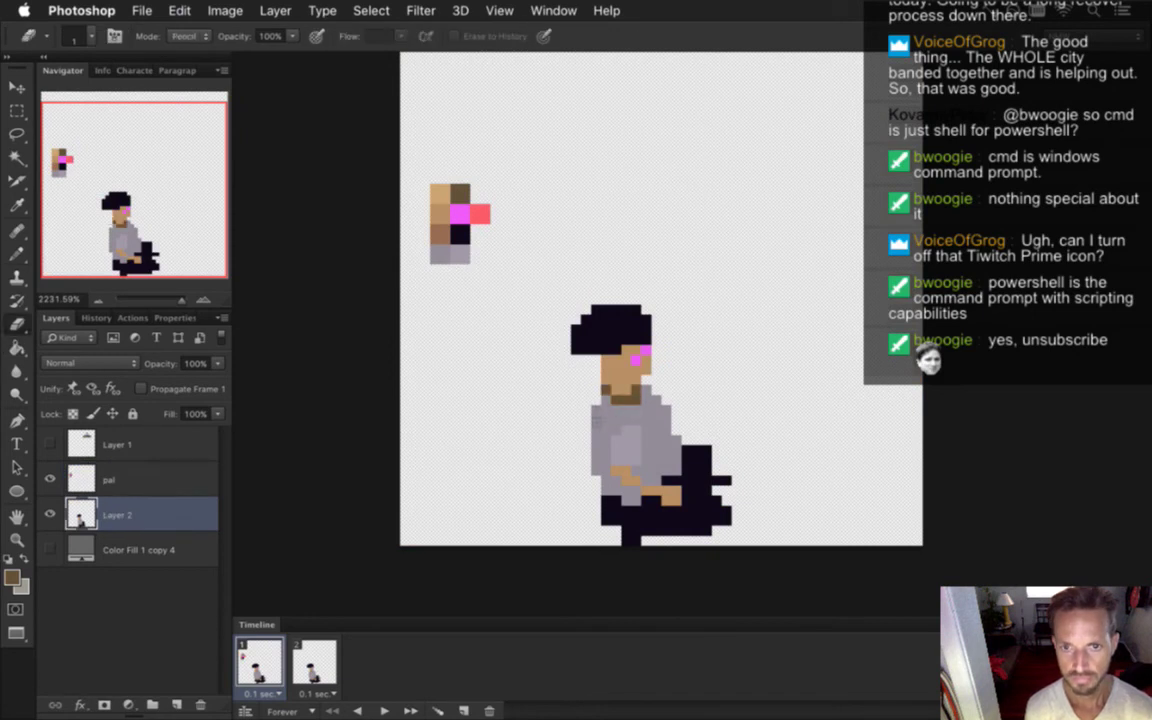
scroll(640, 440, up, 2)
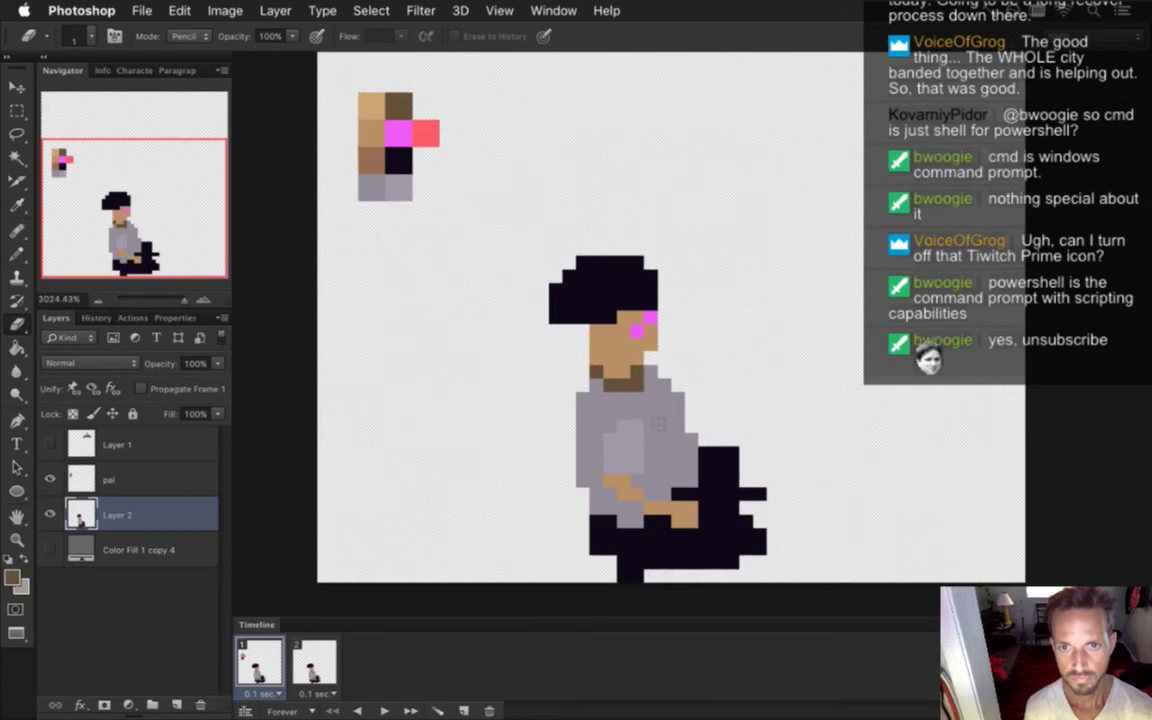
drag(653, 379, 659, 388)
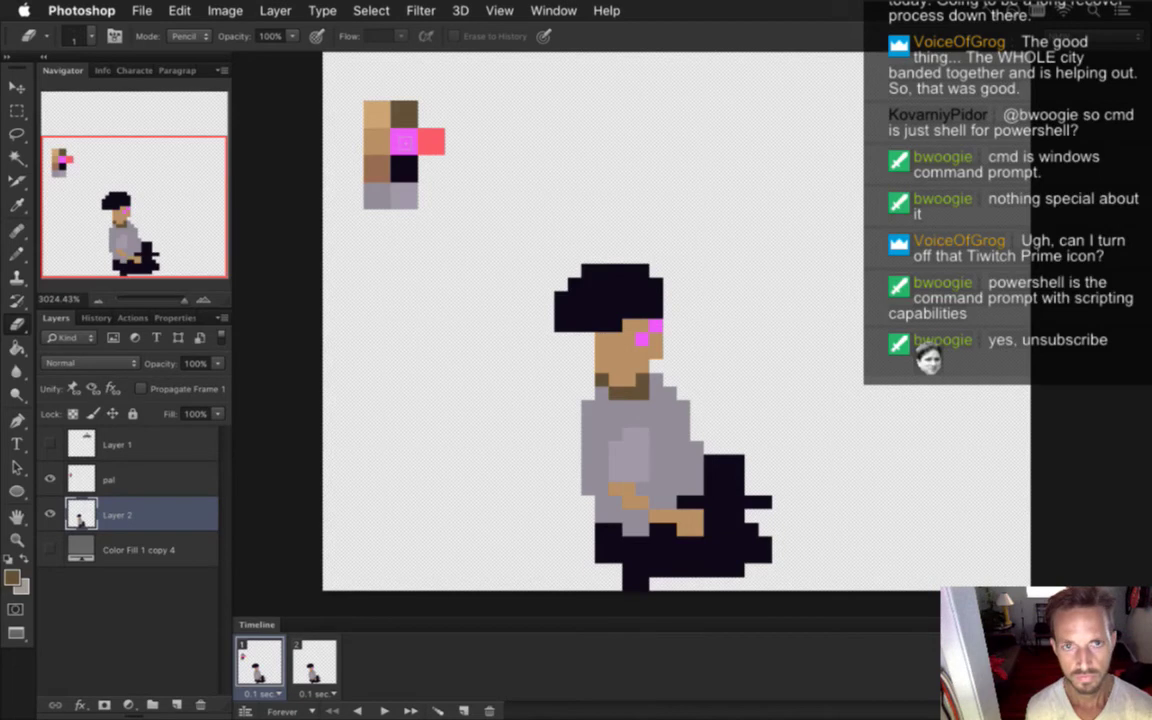
- Sample the reddish-brown swatch, lower its brightness to 46% and increase its saturation as the foreground colour
key(i)
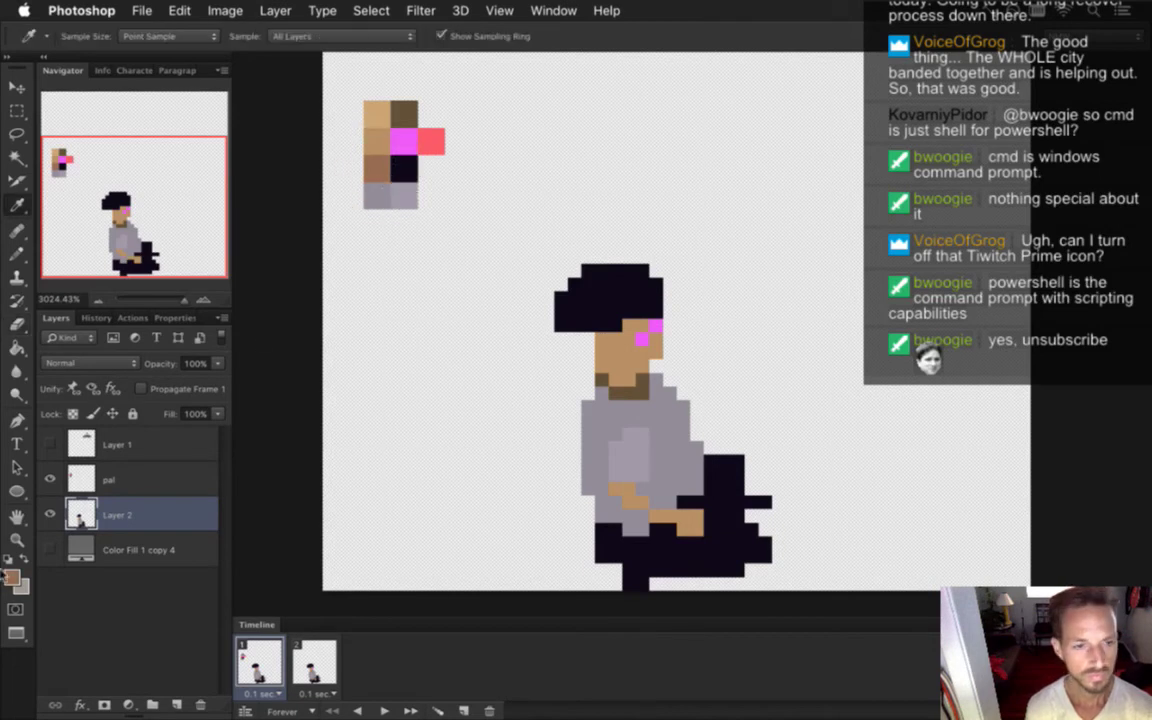
click(11, 576)
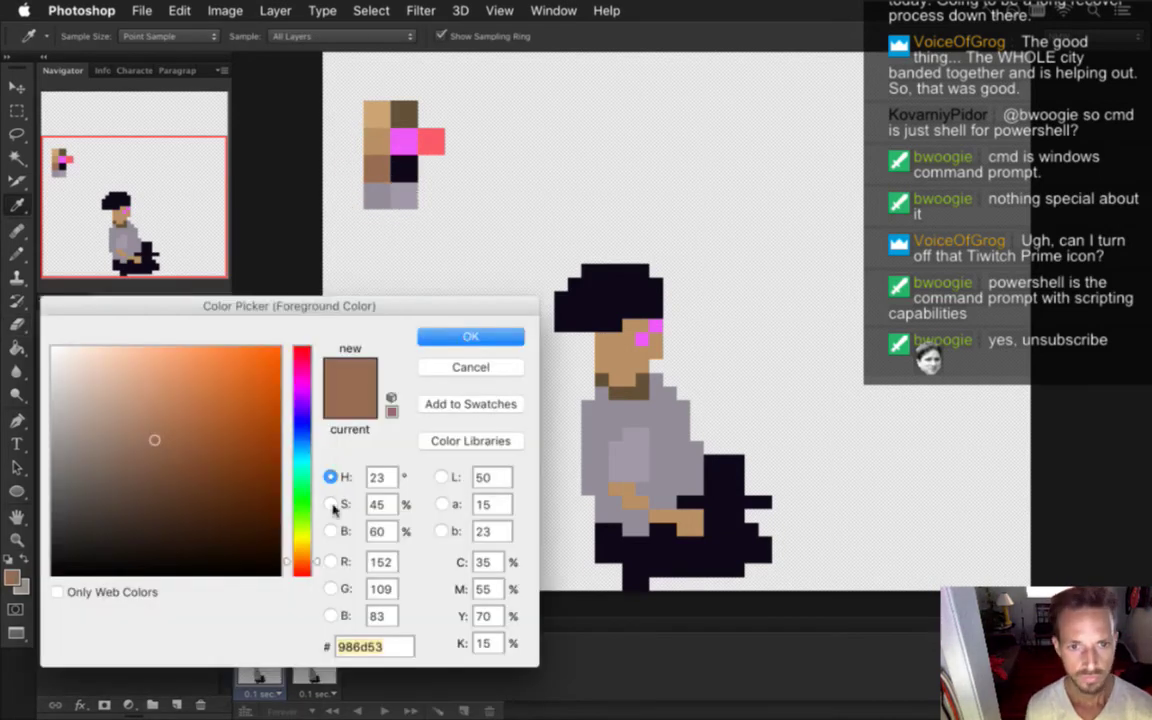
click(331, 504)
click(332, 527)
drag(298, 444, 298, 474)
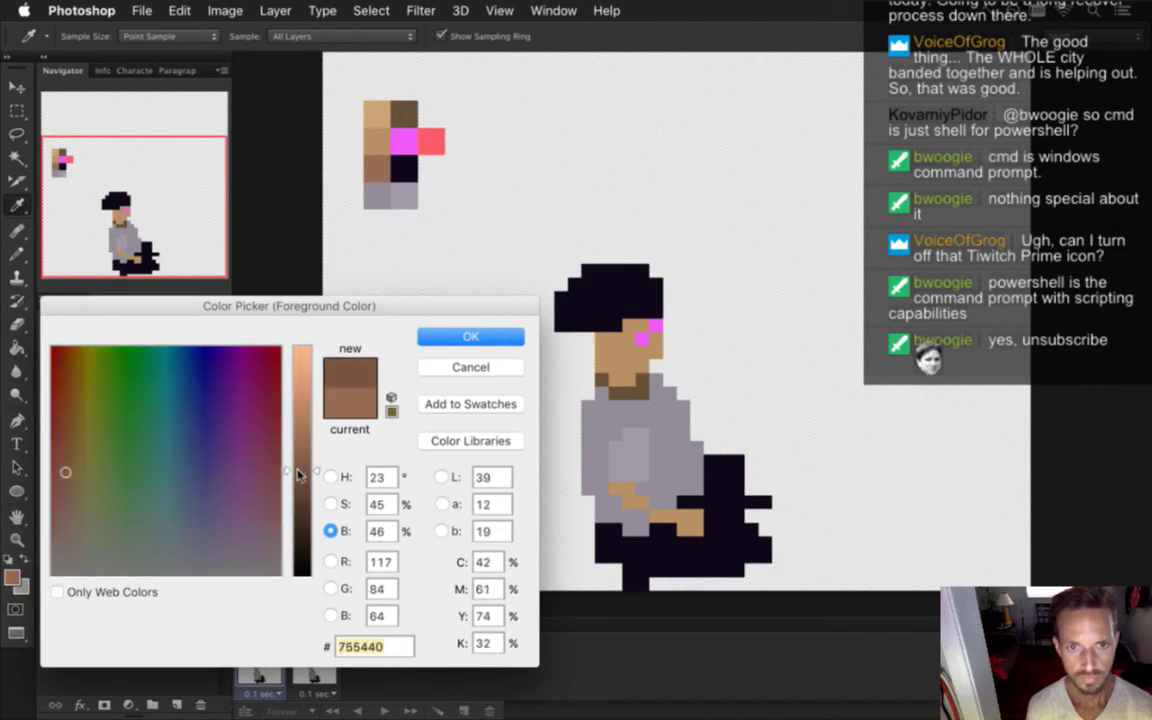
click(331, 504)
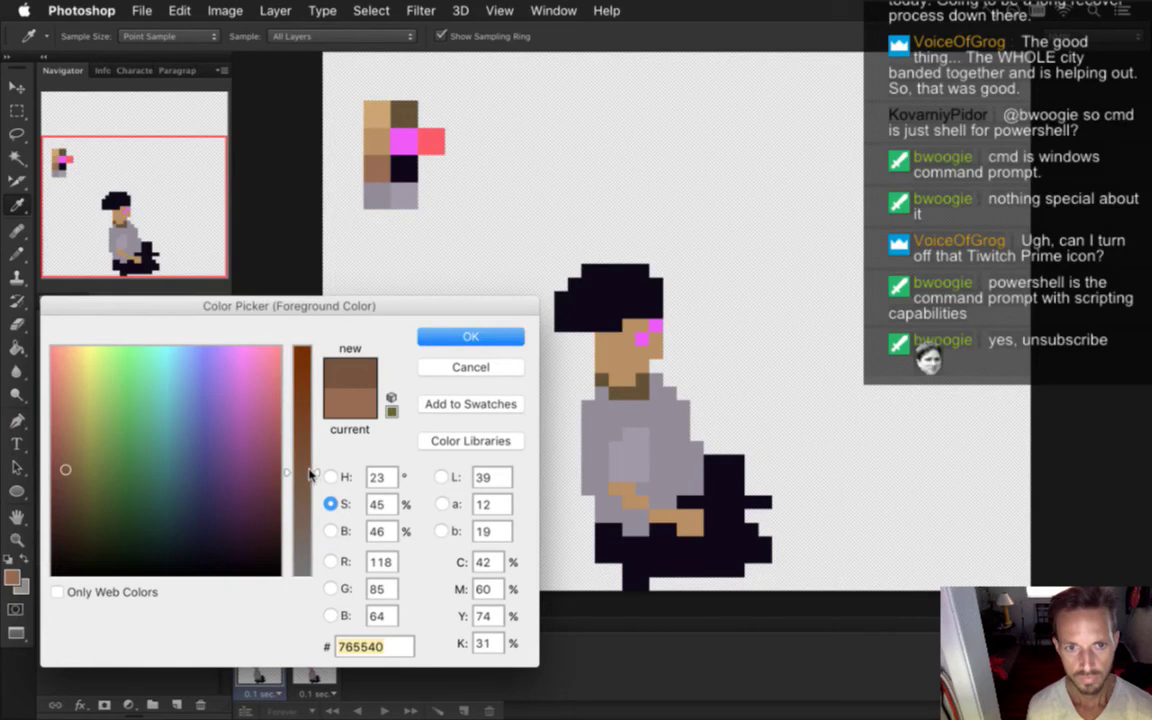
drag(307, 476, 309, 455)
click(445, 338)
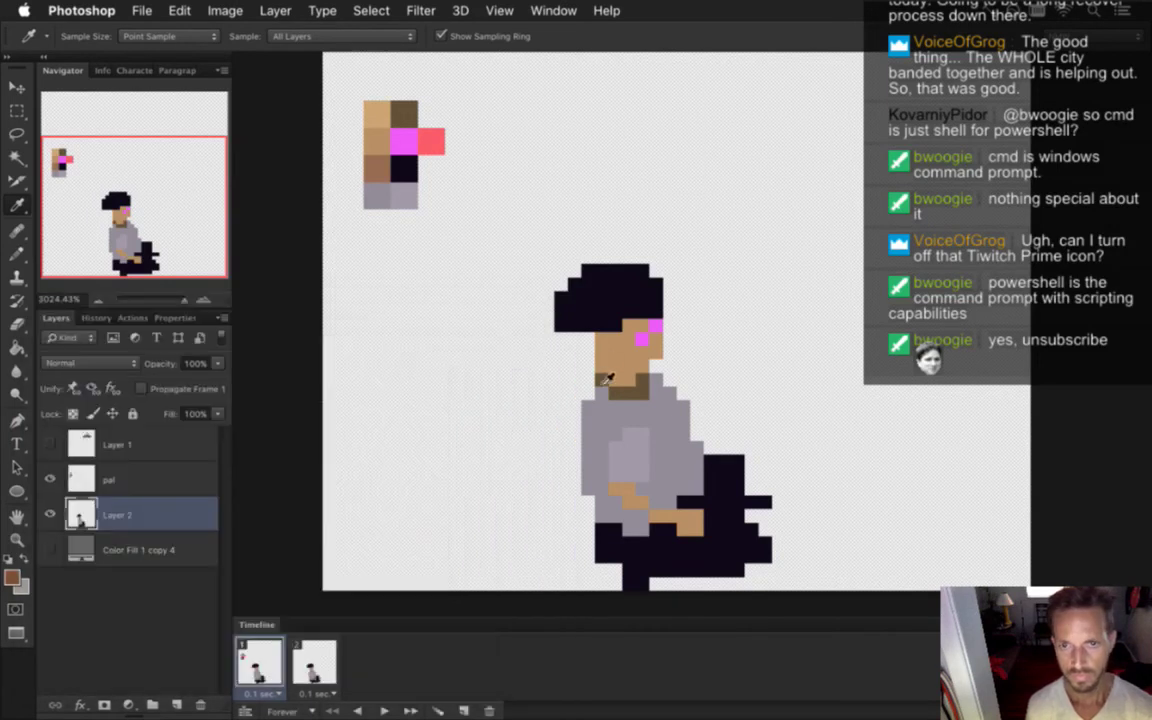
- Fill the character's face on Layer 2 with the darkened reddish brown
key(g)
click(632, 360)
key(b)
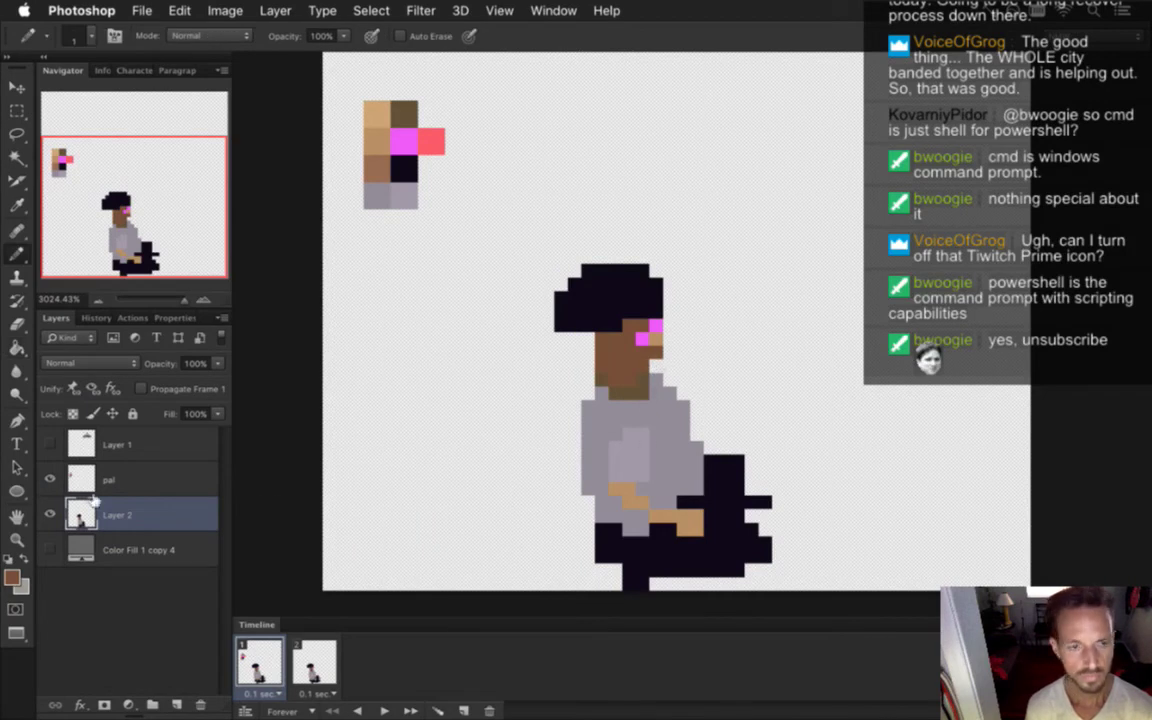
- Erase the stray tan pixel beside the magenta eye marking on the pal layer
click(130, 479)
key(e)
click(655, 340)
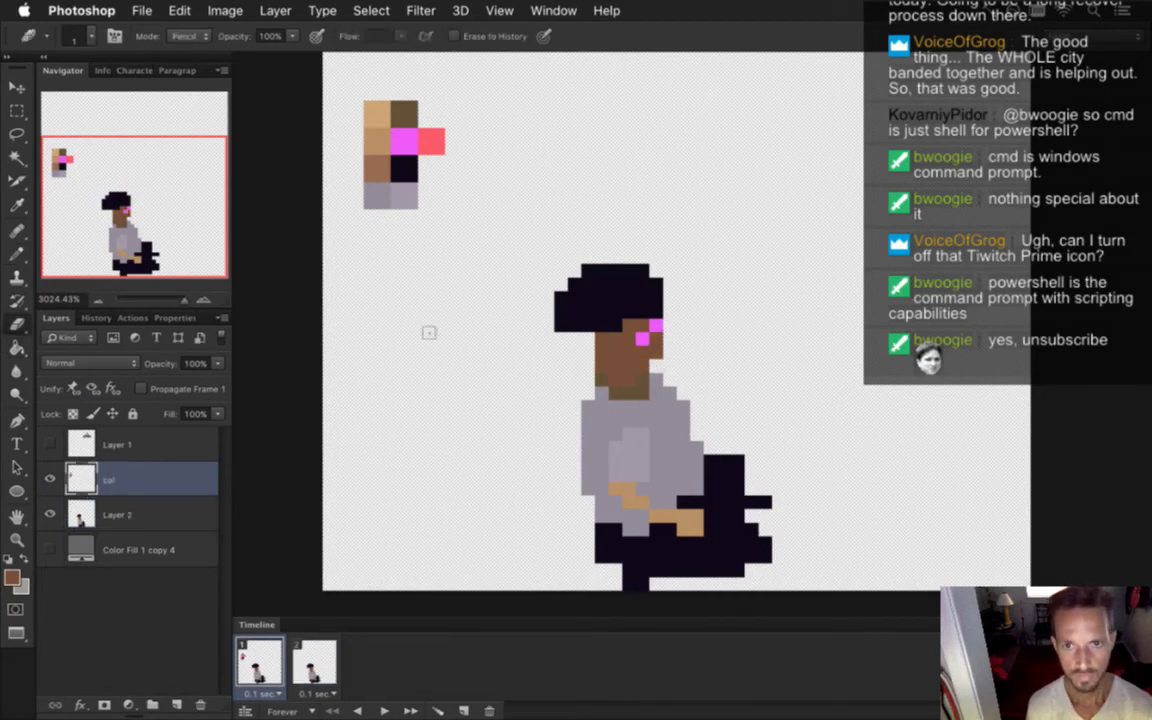
- Repaint the character's tan forearm and hand on Layer 2 with the darkened reddish brown
click(98, 512)
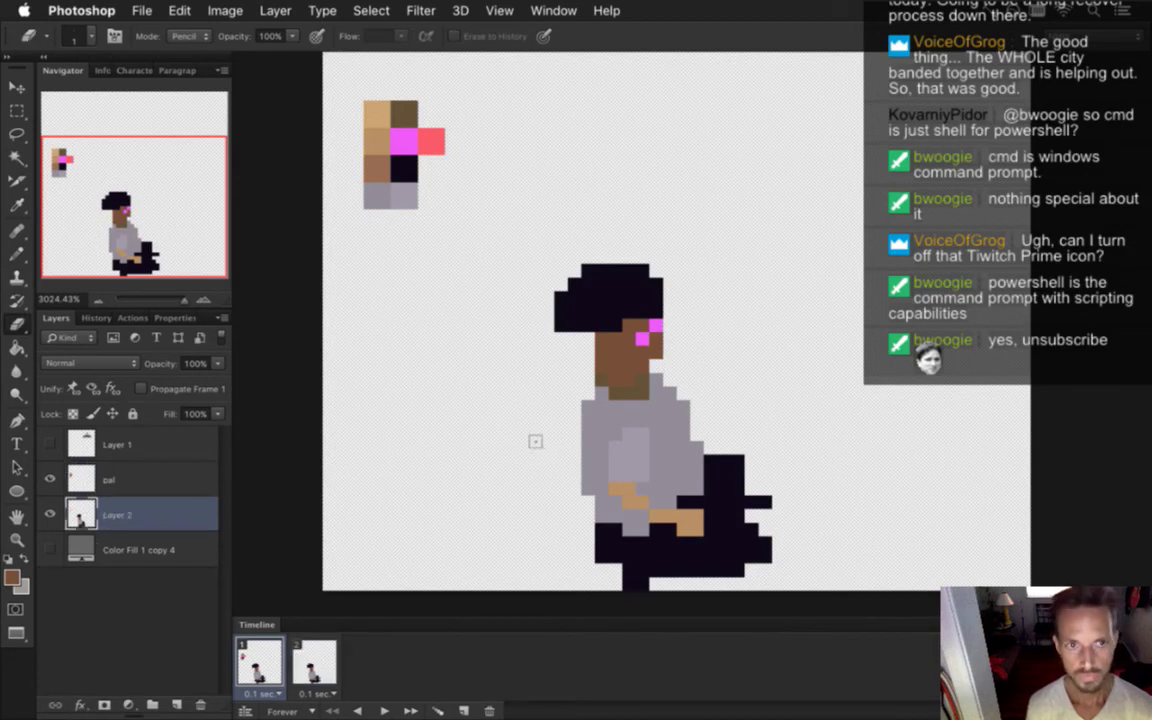
key(b)
click(628, 488)
click(628, 501)
click(615, 488)
click(642, 488)
mouse_move(636, 501)
mouse_down()
mouse_move(649, 541)
mouse_move(697, 527)
mouse_up()
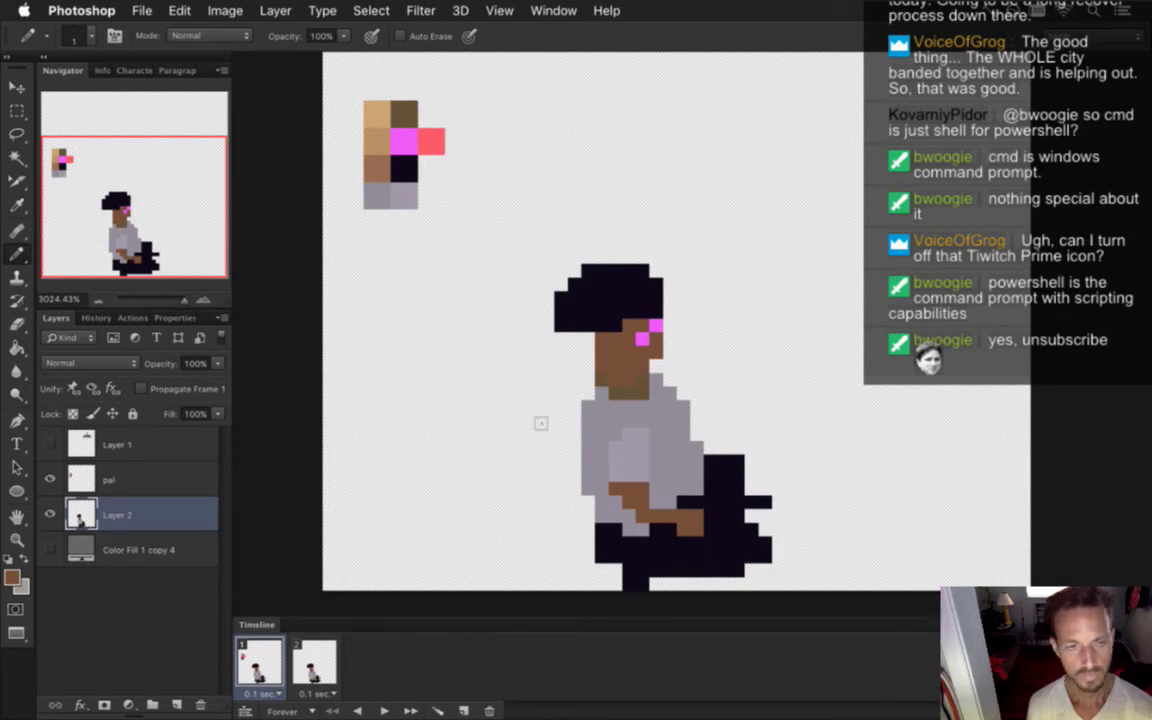
- Hide the pal layer and preview the seated character beside the campfire in the running game
click(50, 479)
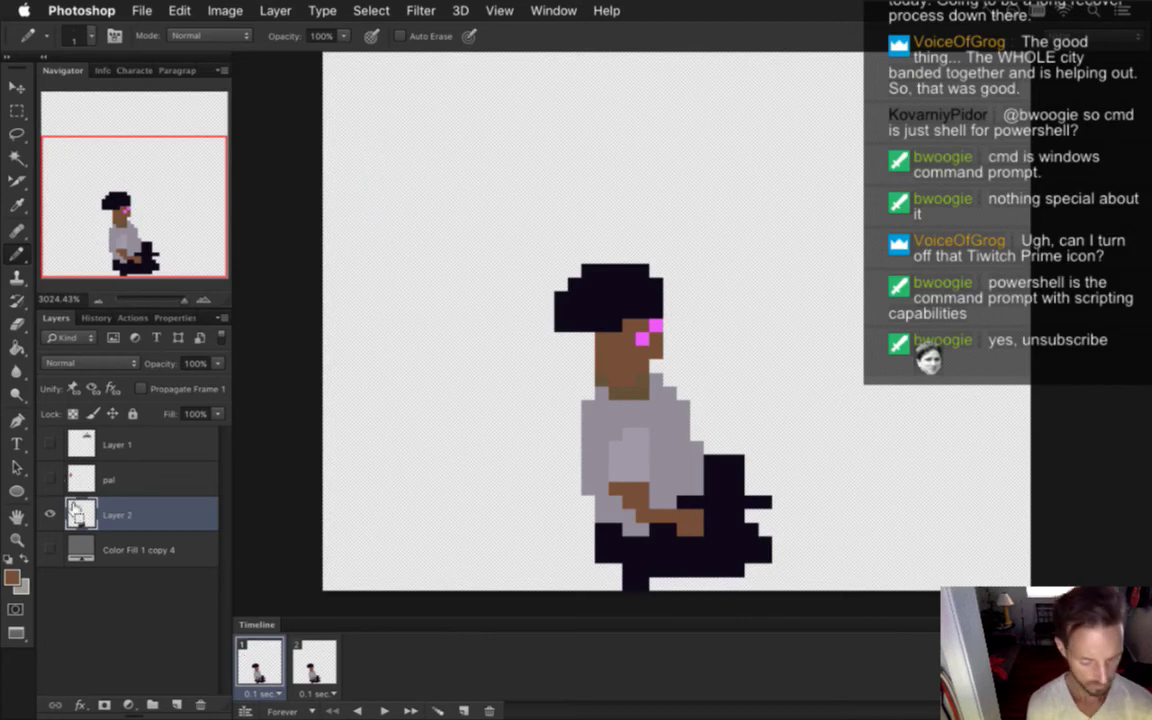
key(alt+shift+super+r)
key(Return)
key(Return)
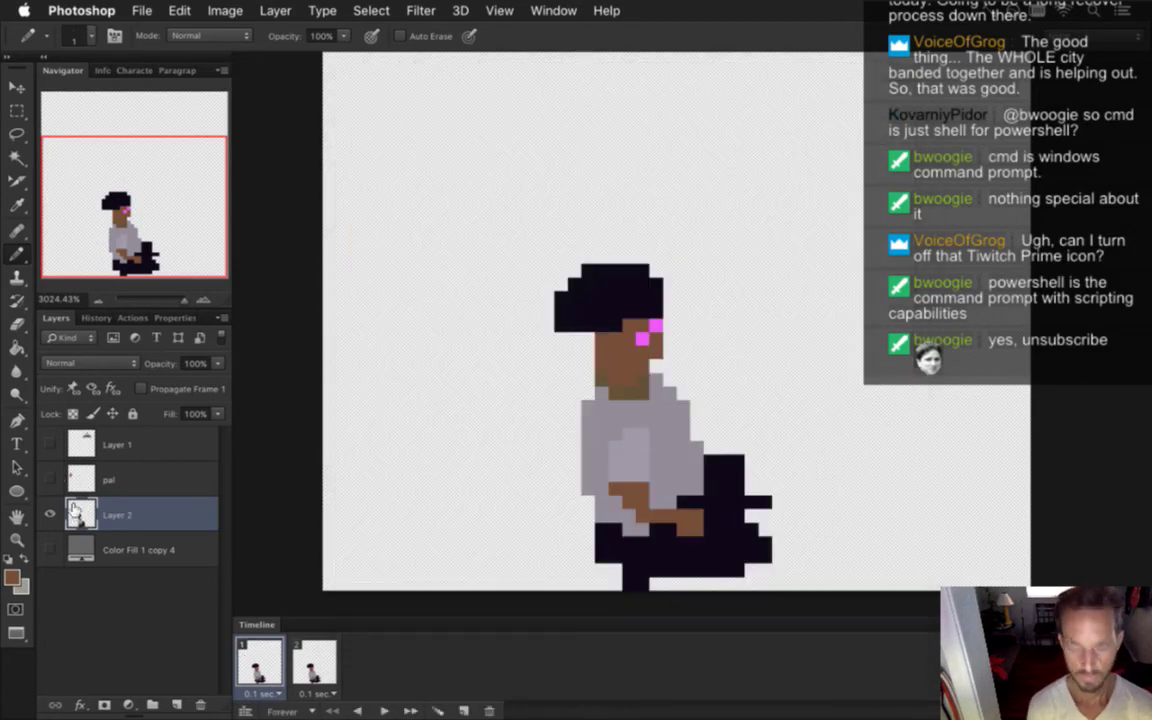
key(super+r)
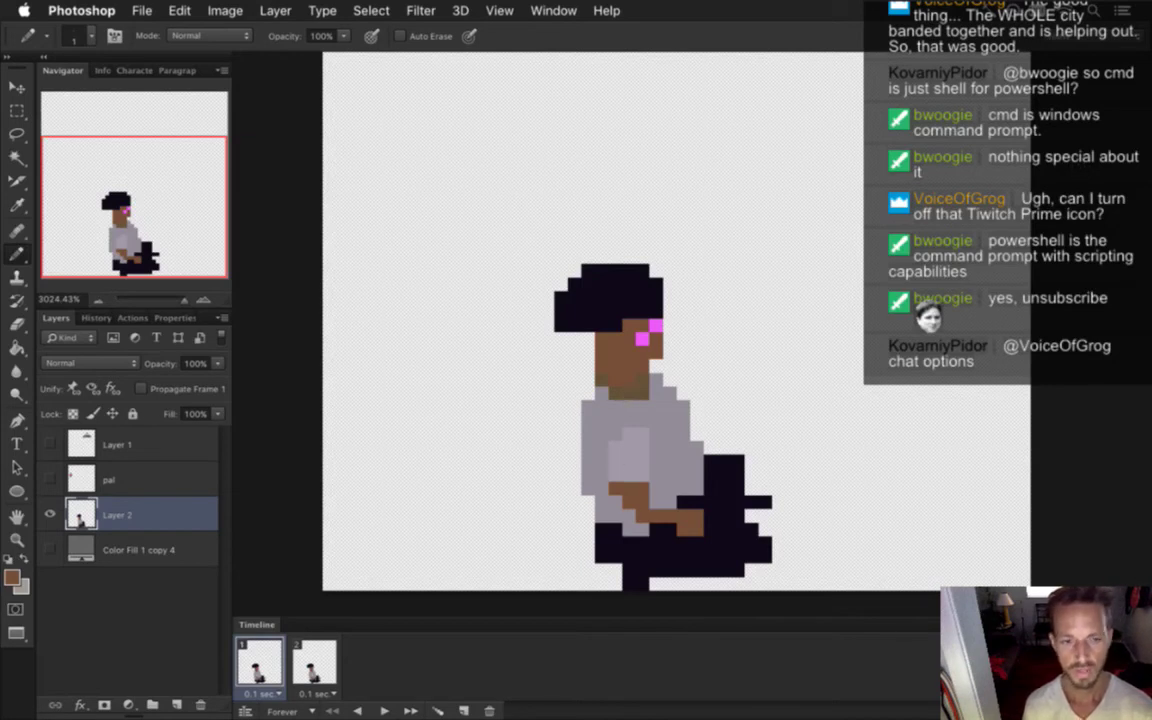
key(super+Tab)
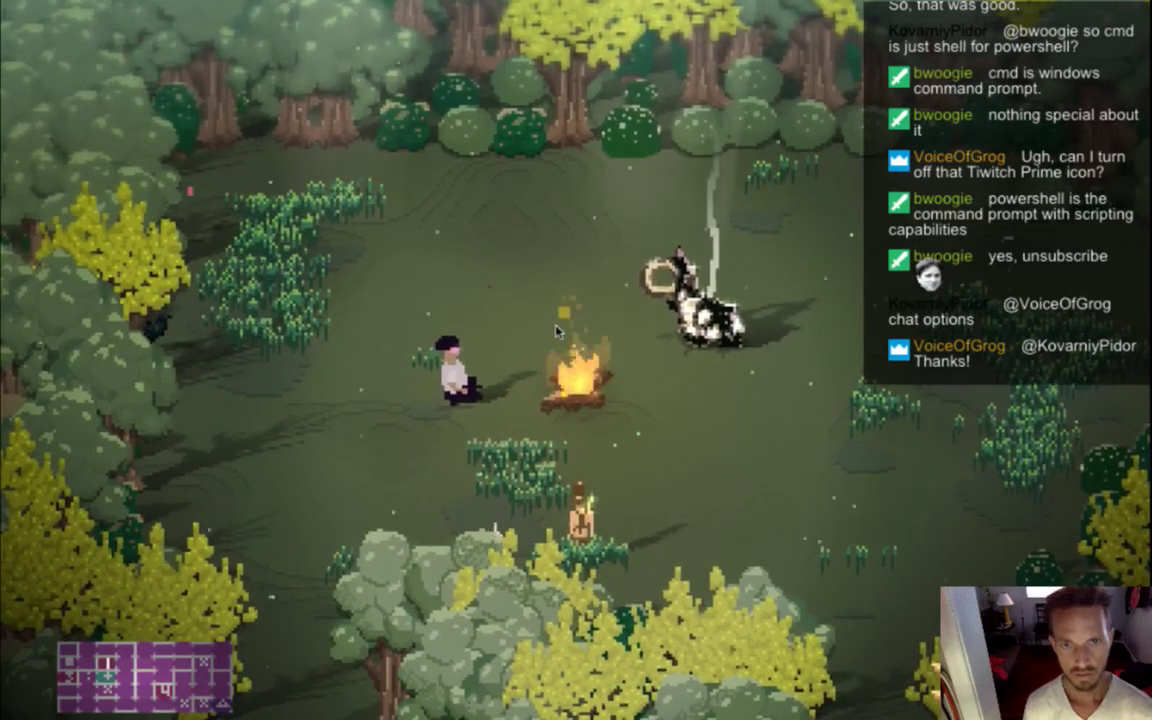
key(super+Tab)
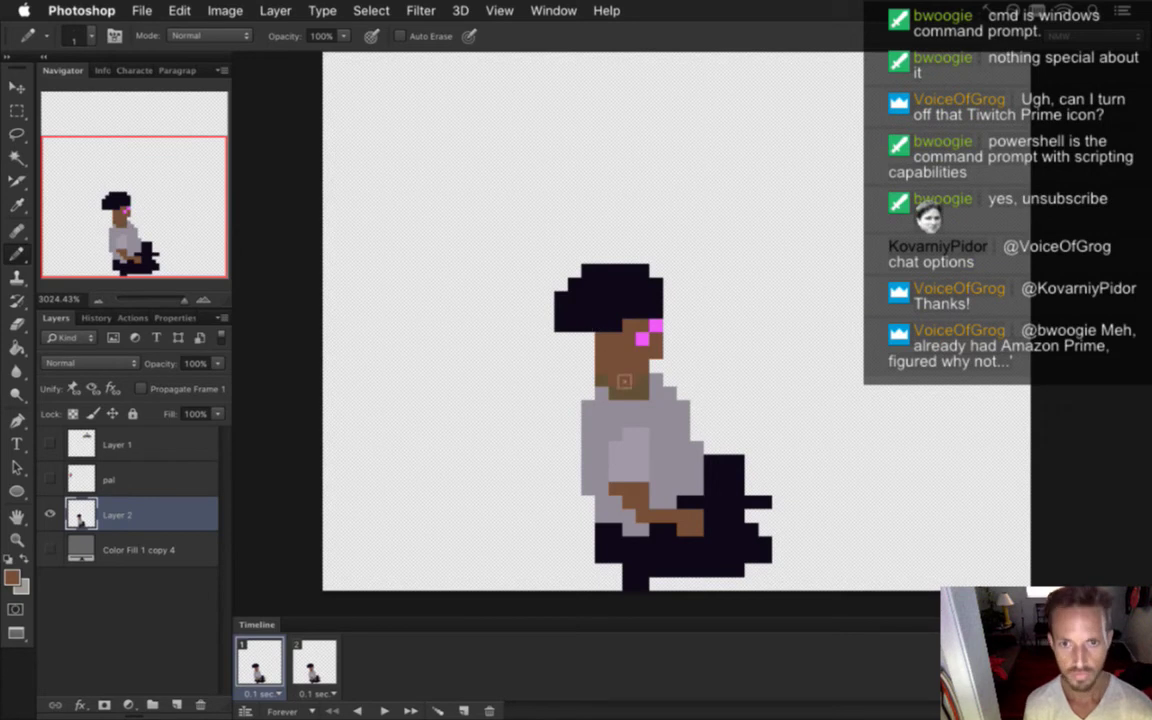
- Paint a collar around the base of the neck with the near-black sampled from the hair
key(i)
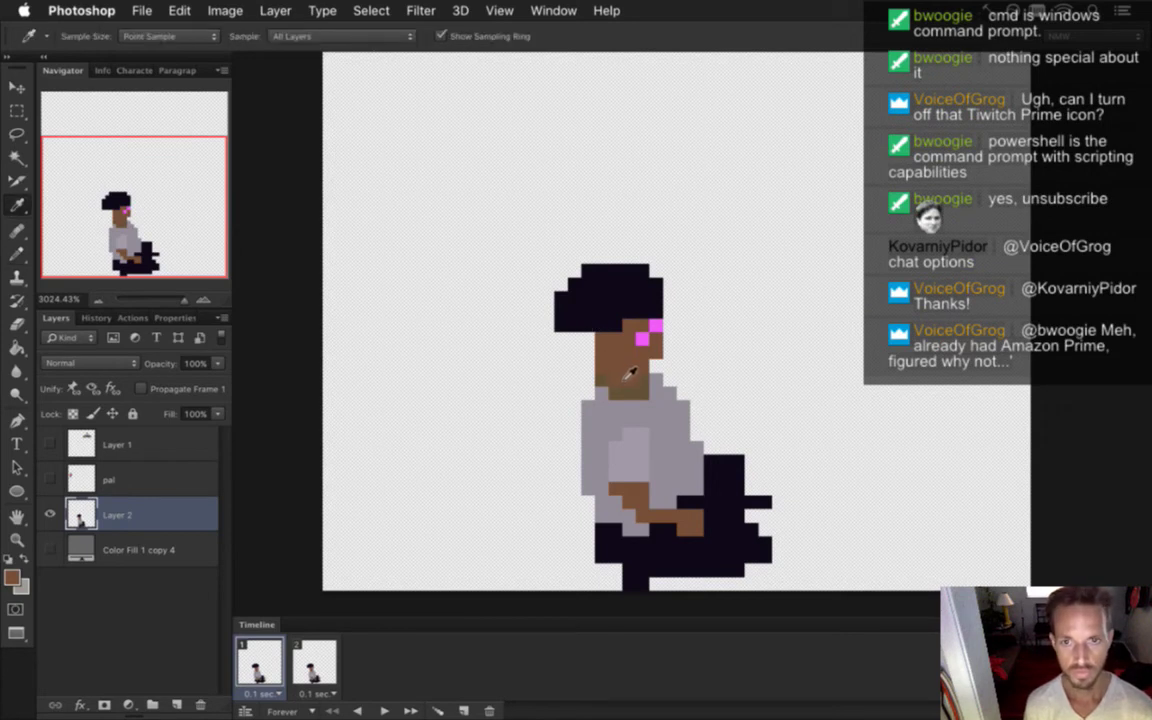
click(567, 281)
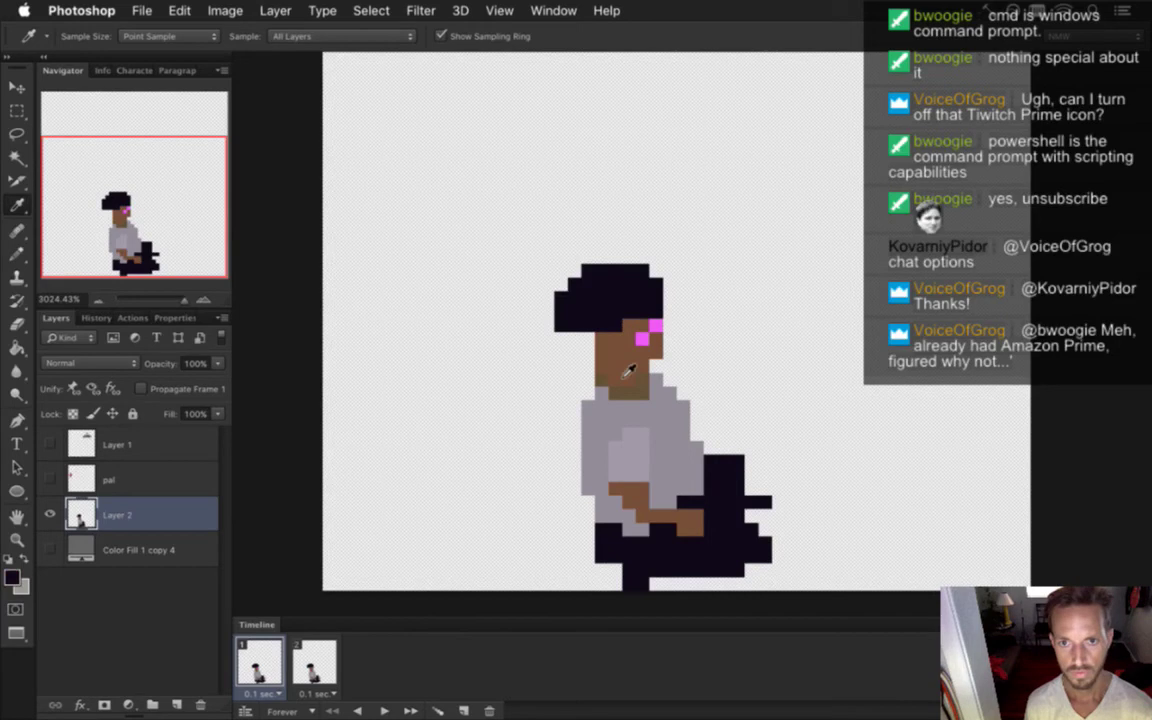
key(b)
mouse_move(602, 379)
mouse_down()
mouse_move(620, 391)
mouse_move(640, 379)
mouse_up()
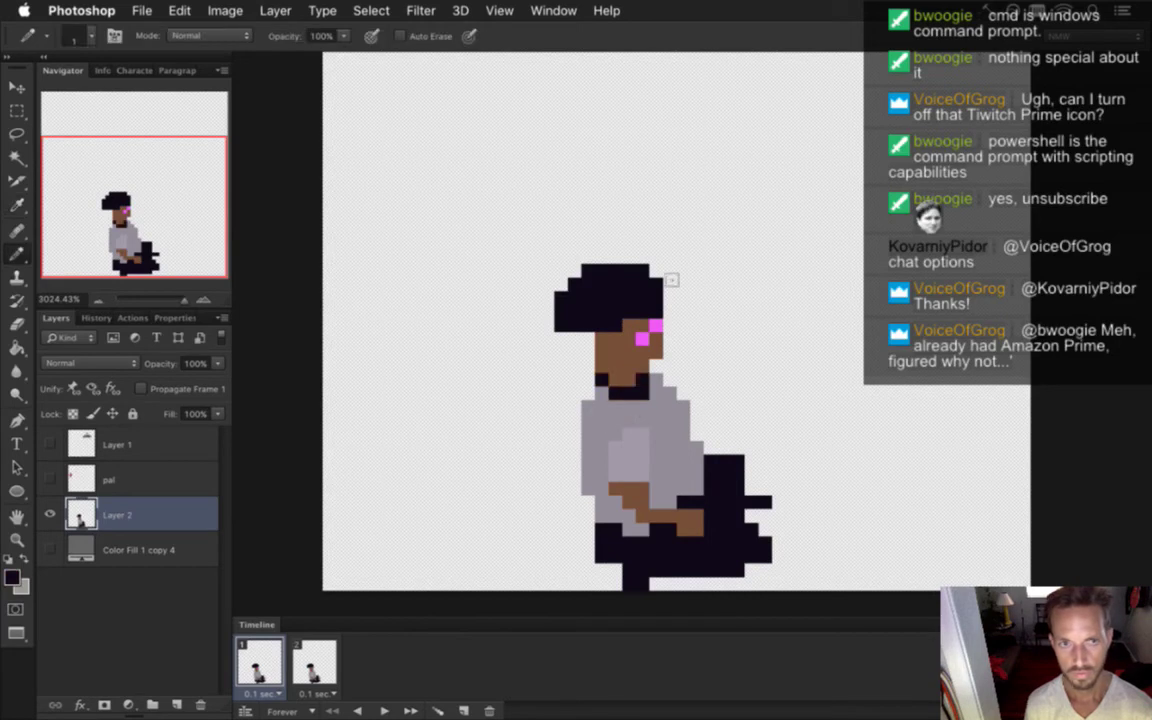
- Touch up the collar with sampled shirt grey and near-black, and add a near-black pixel on the upper chest
key(i)
click(590, 410)
key(b)
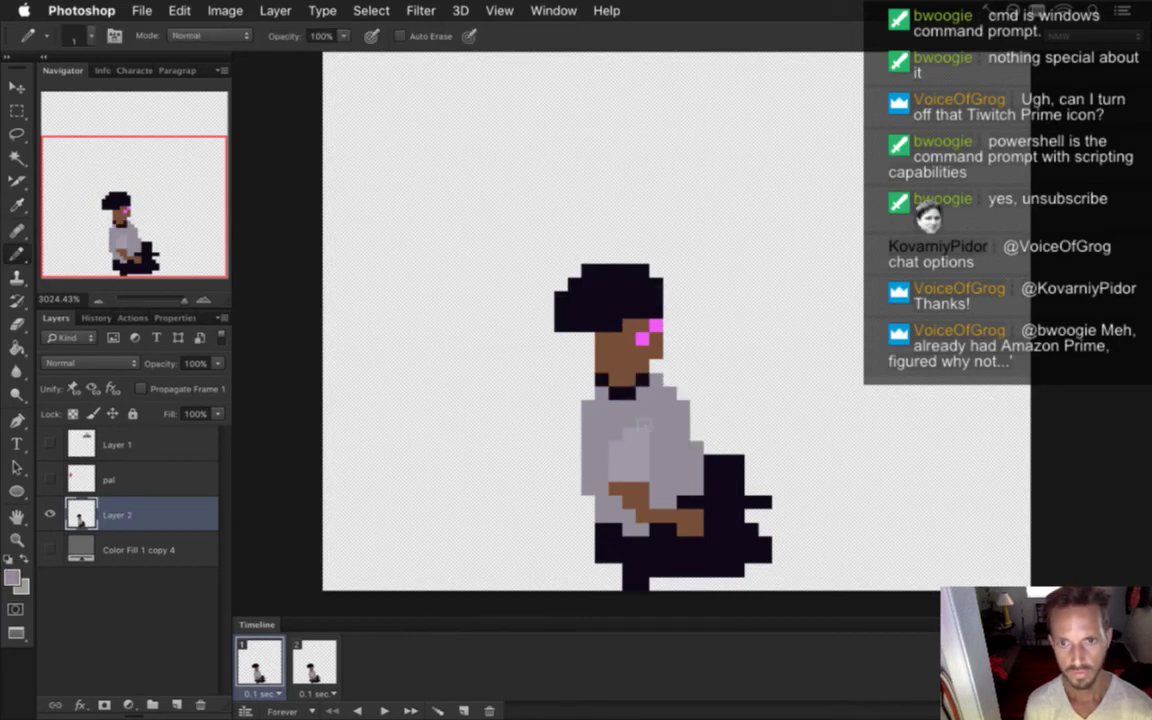
alt+click(575, 318)
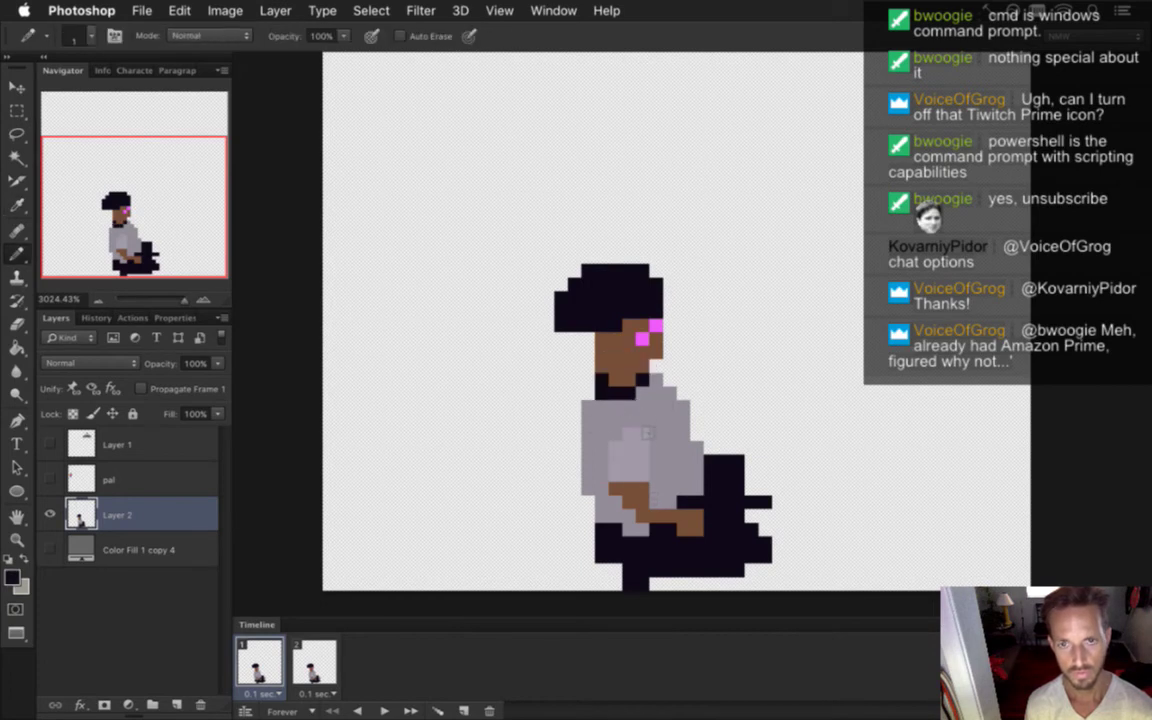
click(656, 406)
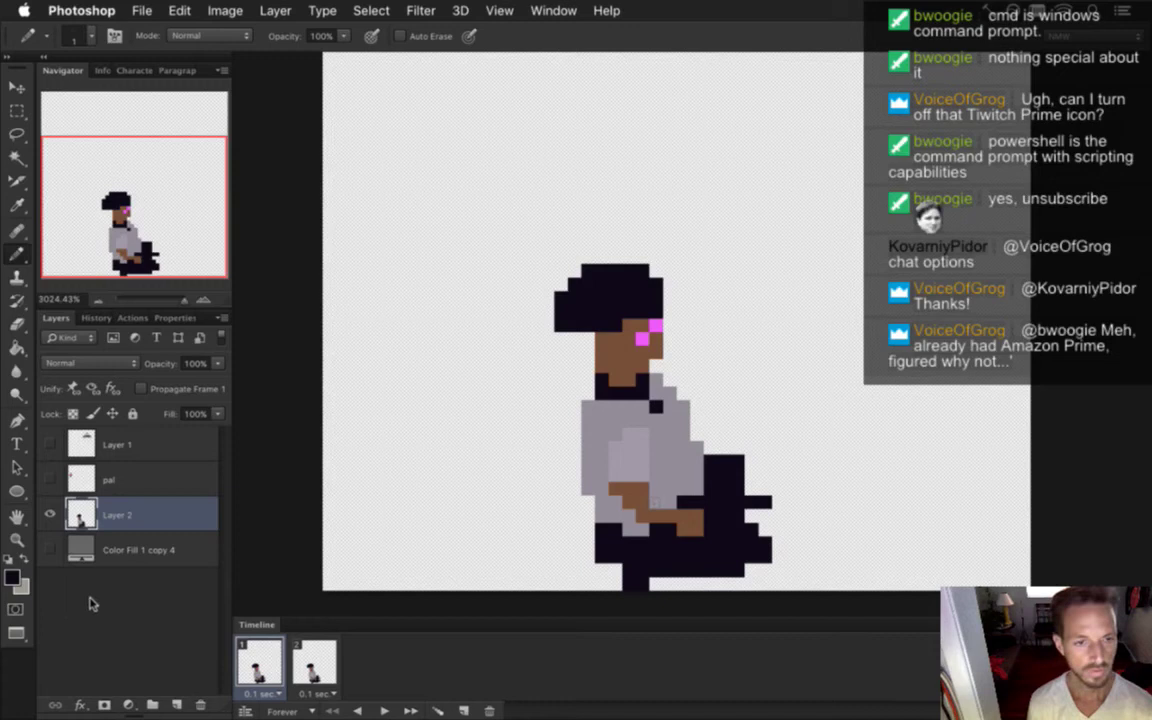
- Set the foreground colour to the yellow #daca42
click(12, 577)
click(86, 399)
drag(86, 399, 86, 382)
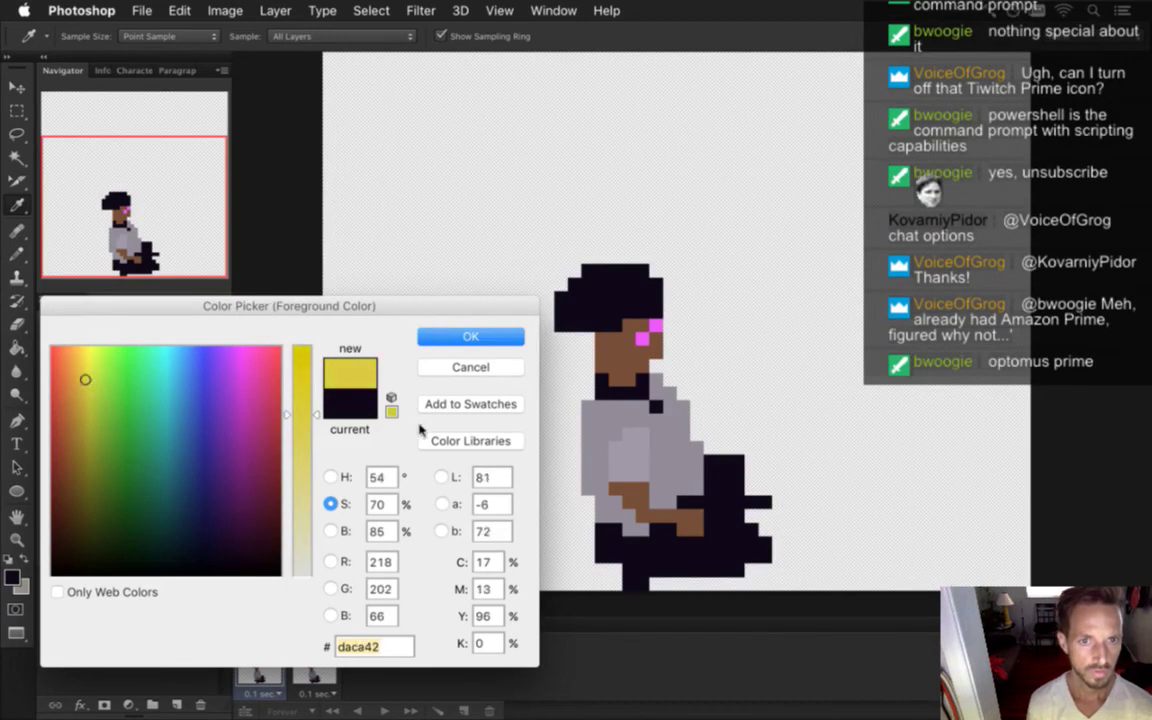
click(463, 337)
- Paint a yellow scarf on Layer 2, with a tail on the upper chest and a band around the neck
click(655, 407)
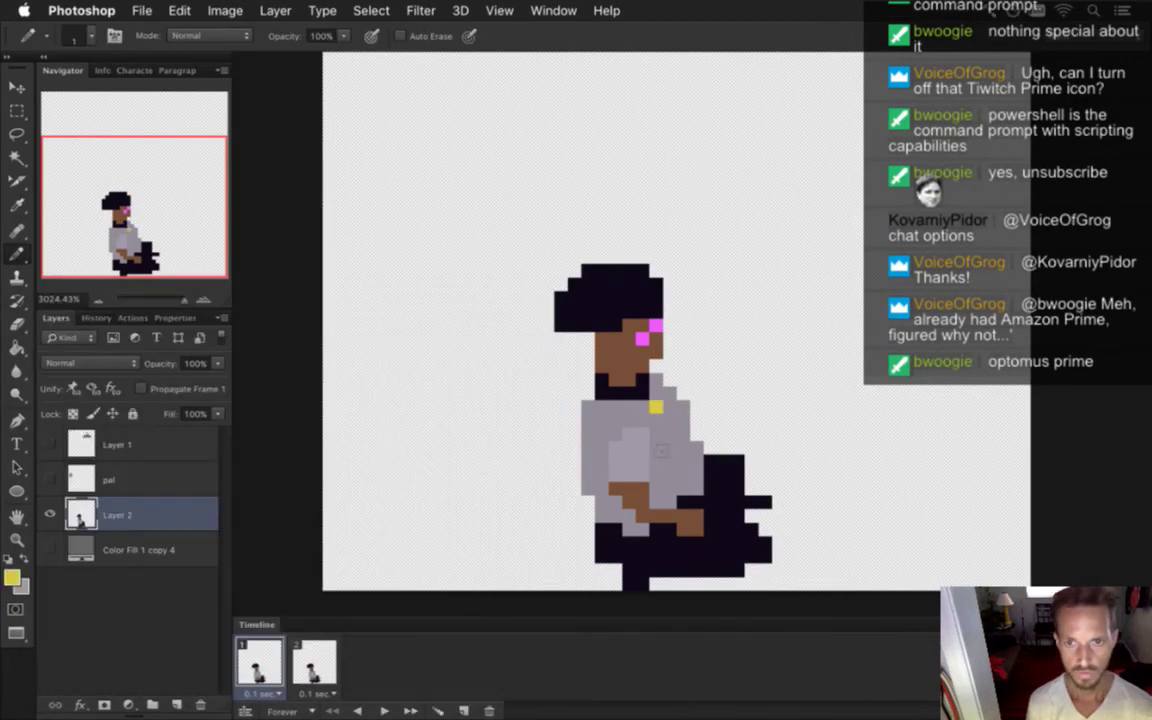
click(655, 420)
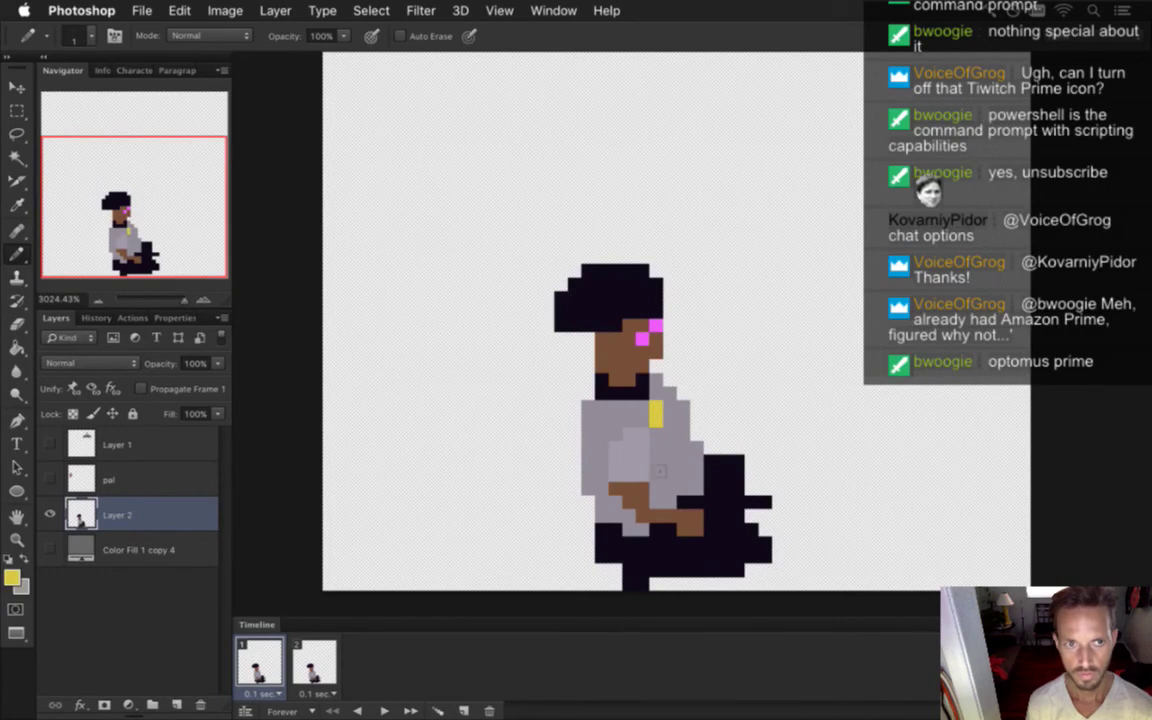
click(642, 393)
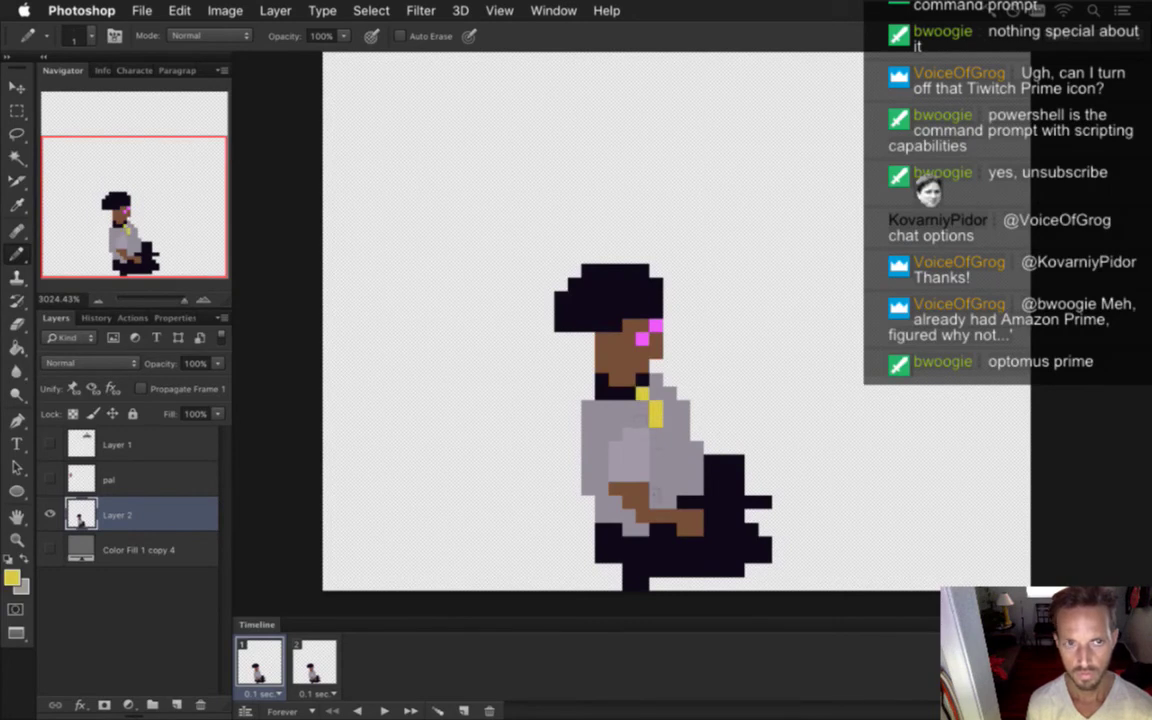
click(669, 420)
click(669, 434)
click(655, 434)
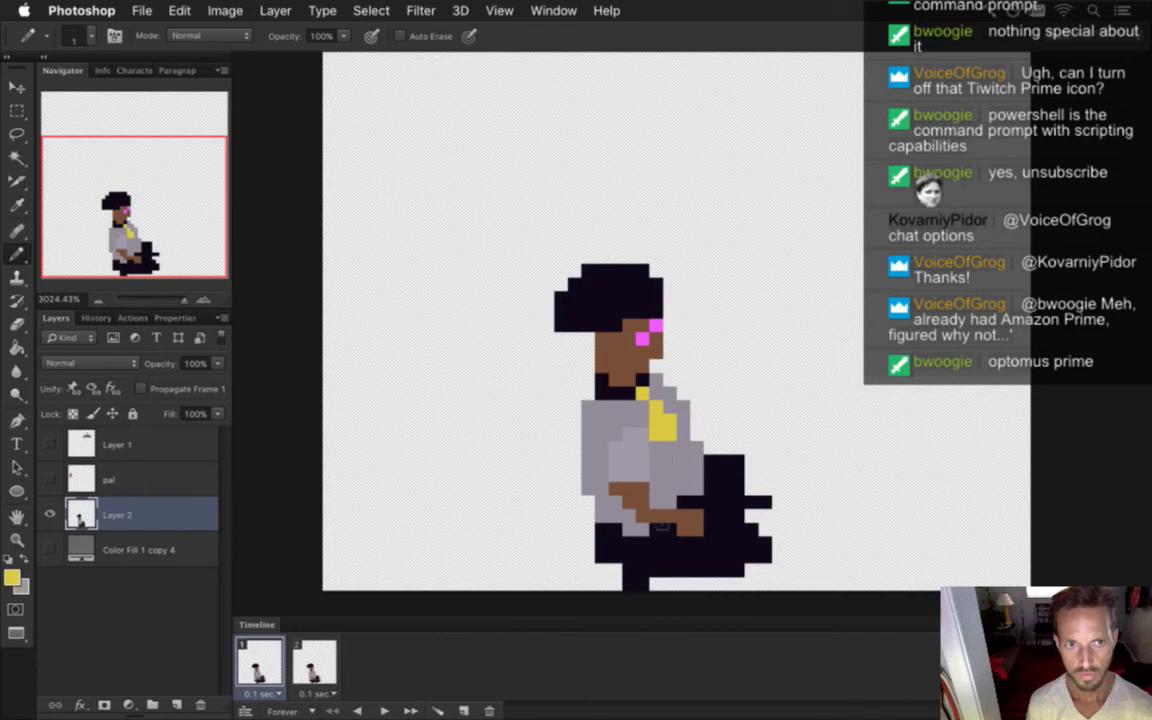
mouse_move(628, 393)
mouse_down()
mouse_move(601, 380)
mouse_move(601, 393)
mouse_up()
click(642, 380)
- Sample the brown of the face and lower its brightness to 38% as the foreground colour
key(alt)
click(628, 370)
key(b)
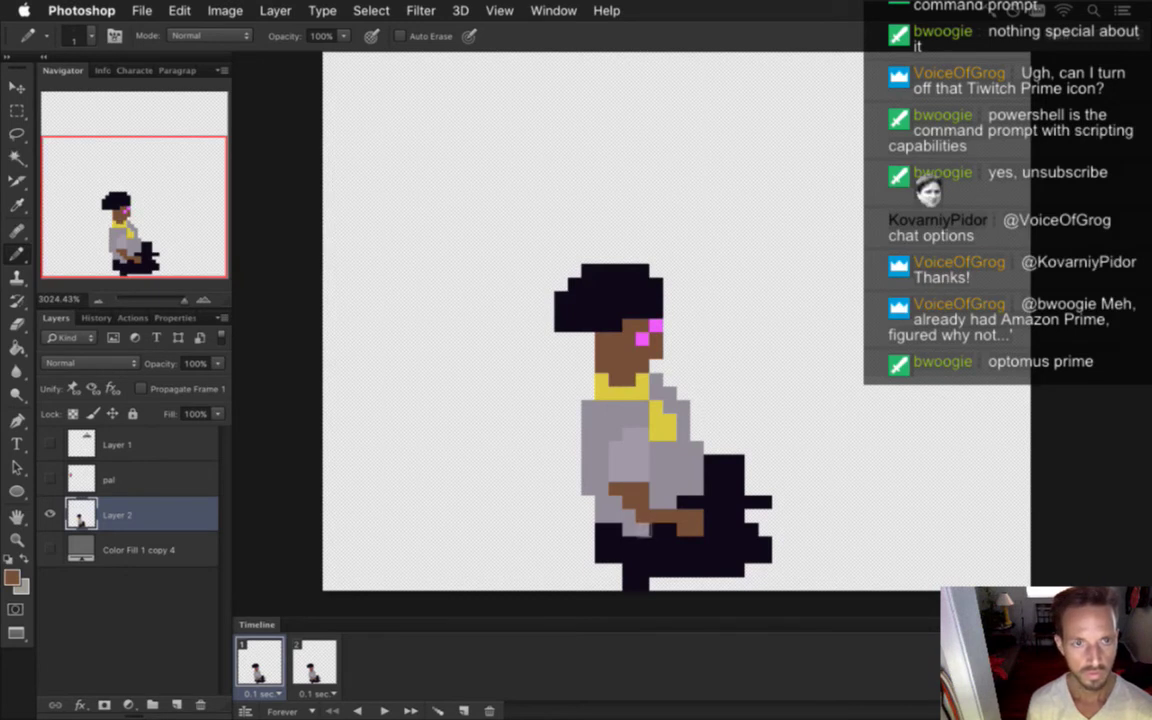
key(i)
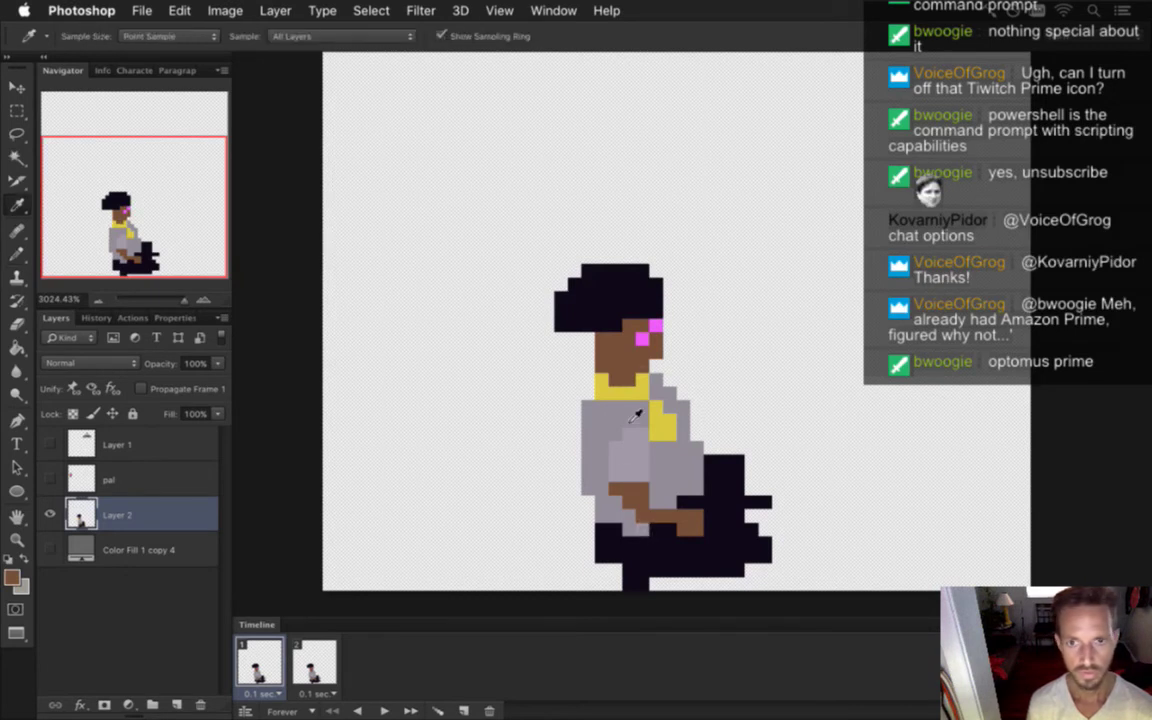
key(b)
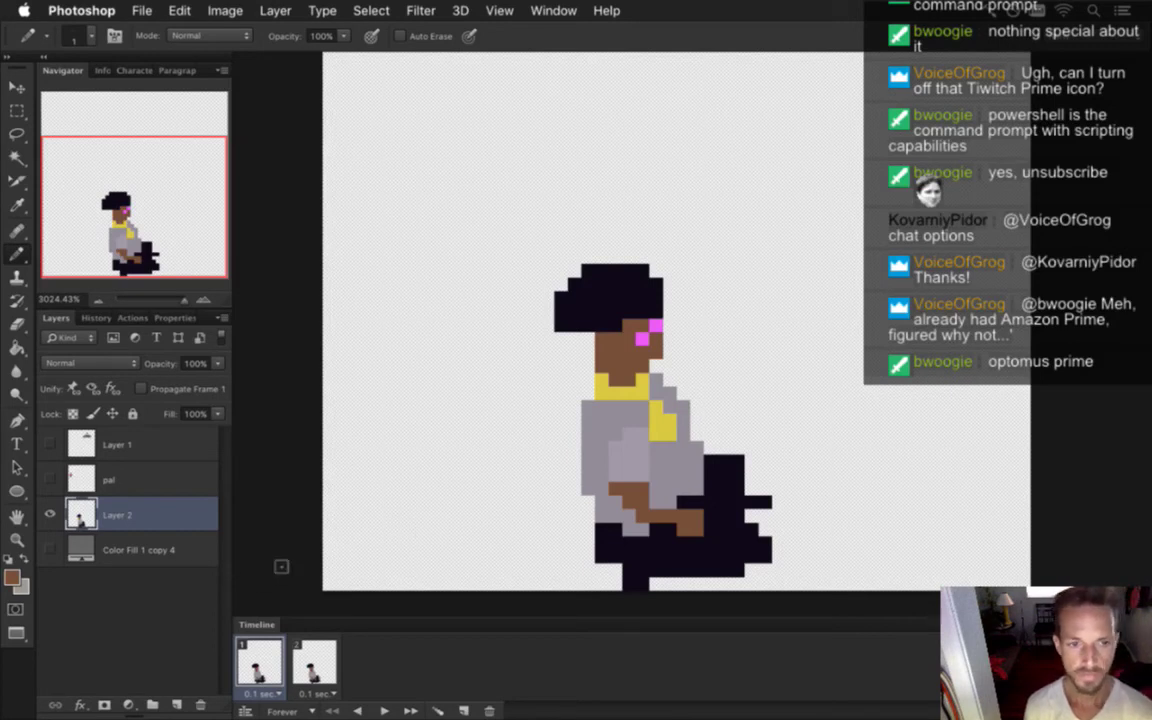
click(14, 575)
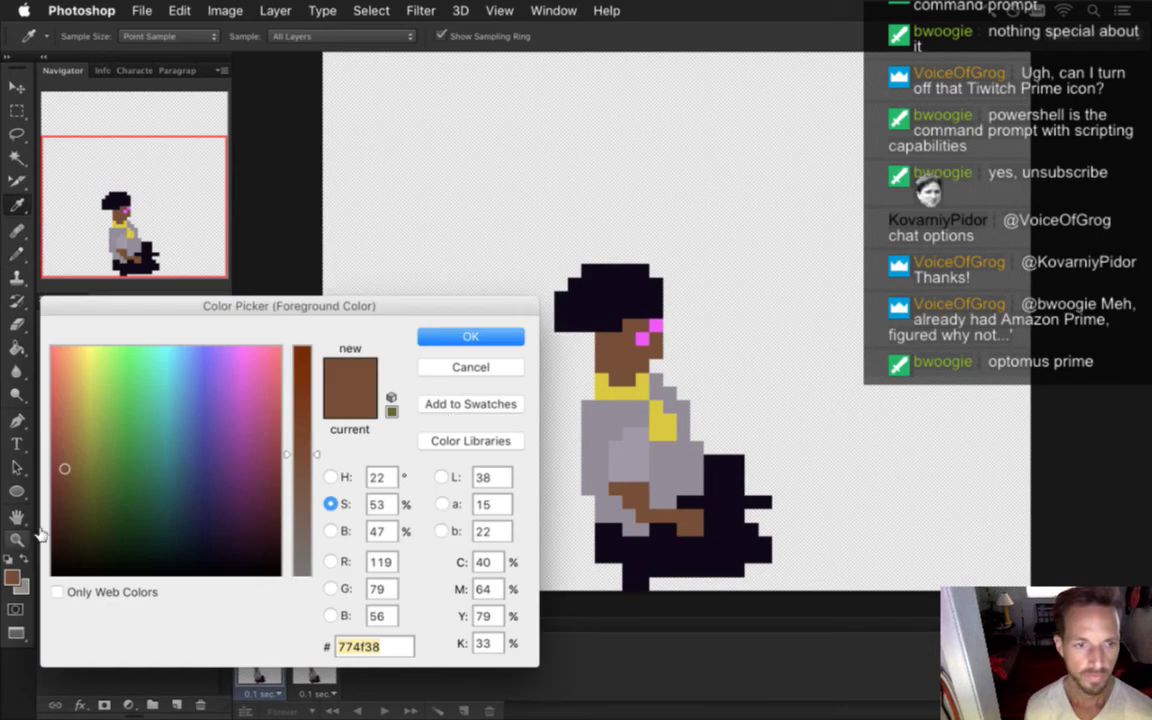
click(331, 530)
drag(303, 478, 303, 490)
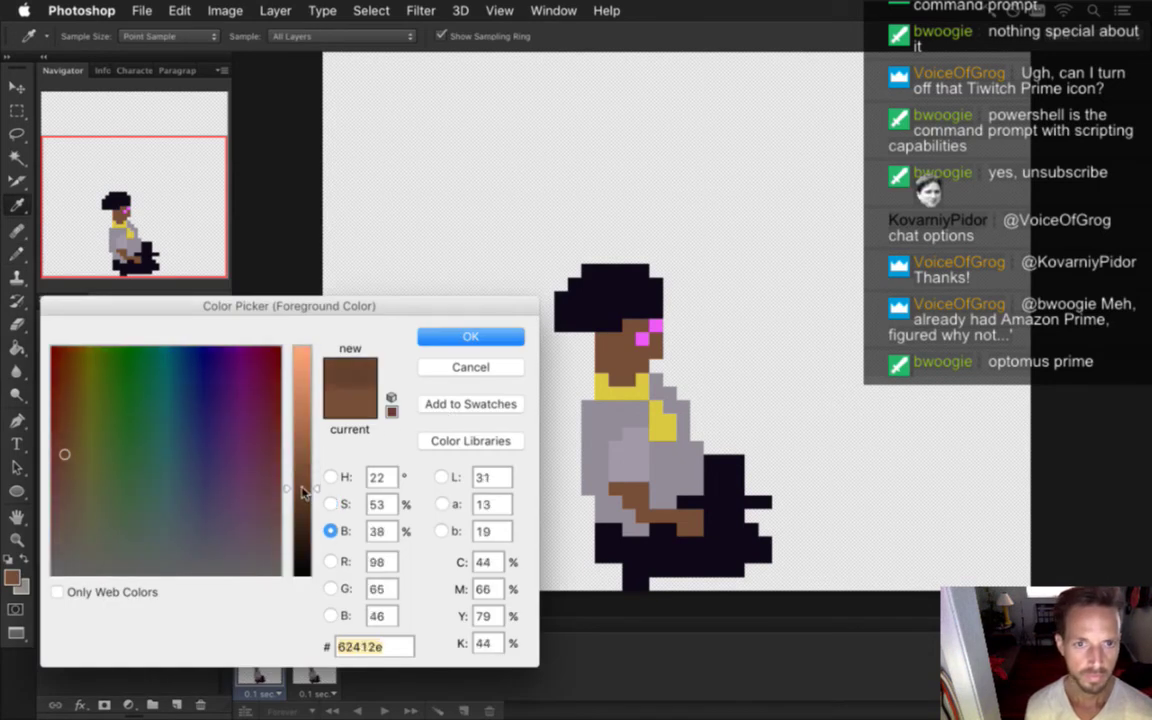
click(432, 335)
- Fill the character's face and arm on Layer 2 with the darker brown
key(g)
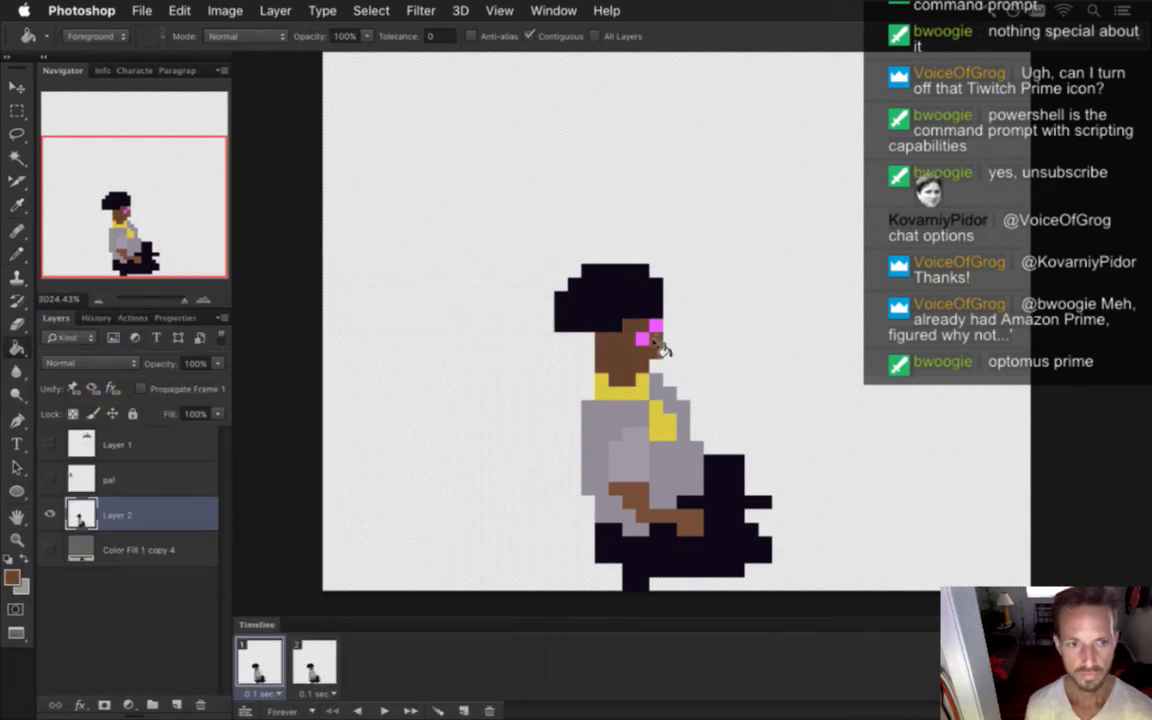
key(b)
key(g)
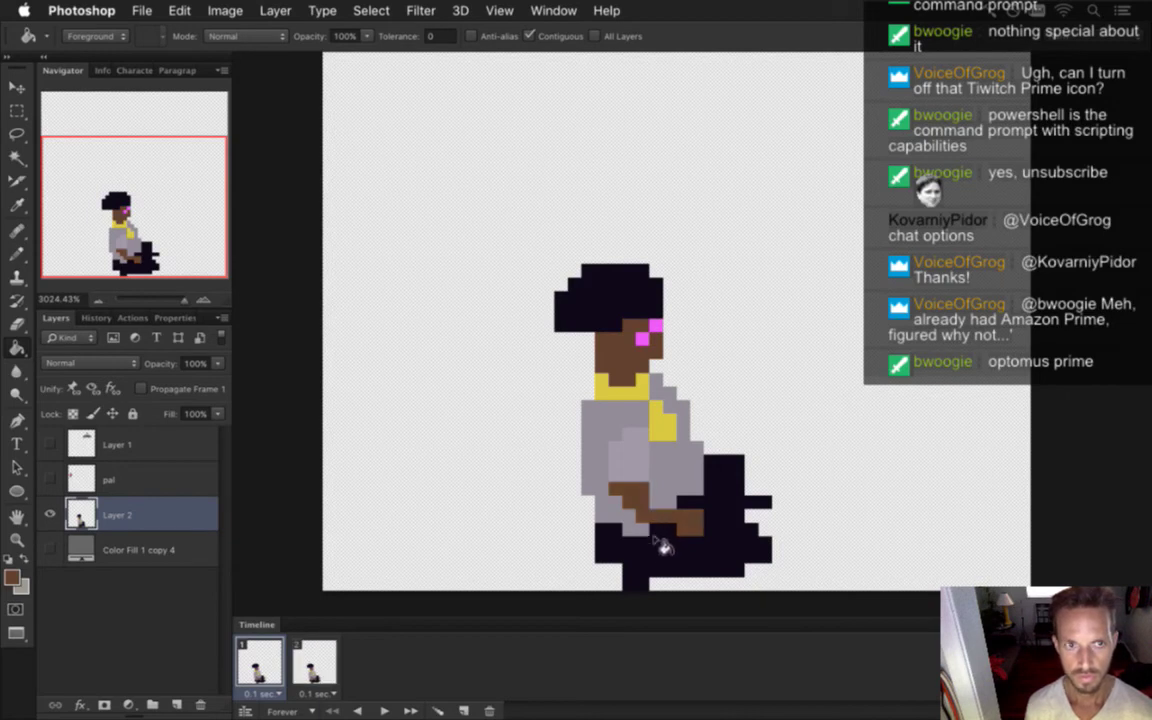
- Extend the brown skin into the front hairline above the eye and restore one pixel to the sampled hair colour
key(i)
key(b)
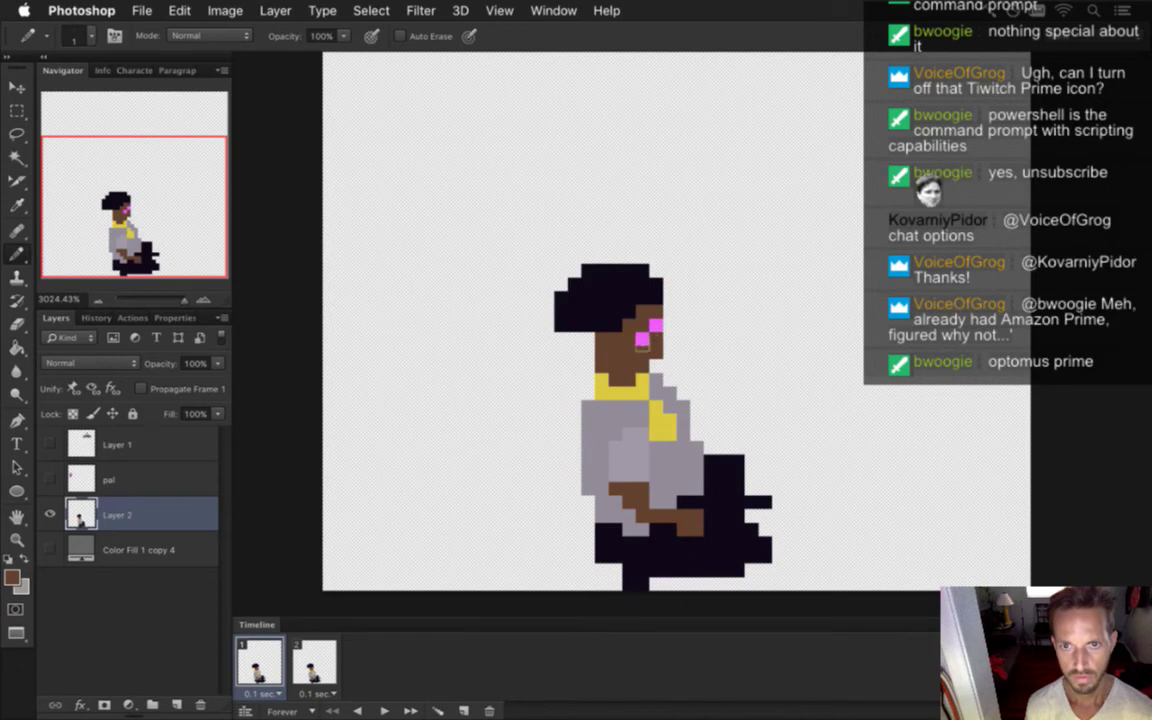
alt+click(631, 320)
click(642, 311)
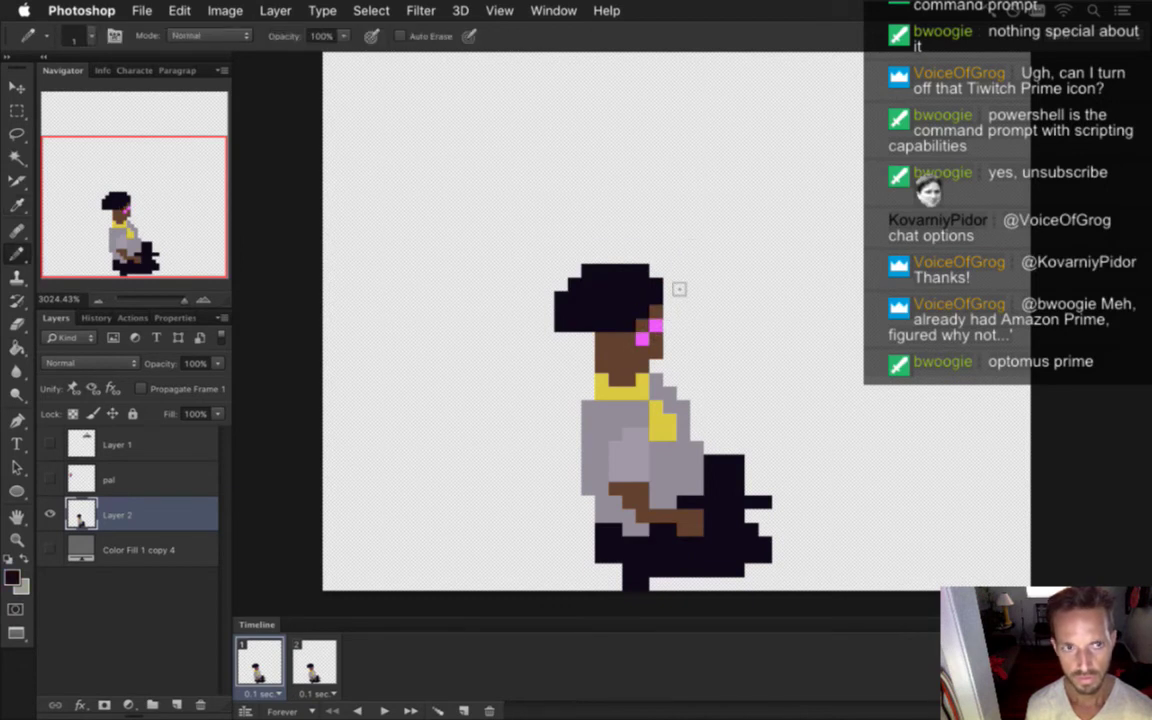
- Widen the back of the head below the hair with the brown sampled from the face
key(i)
click(618, 358)
key(b)
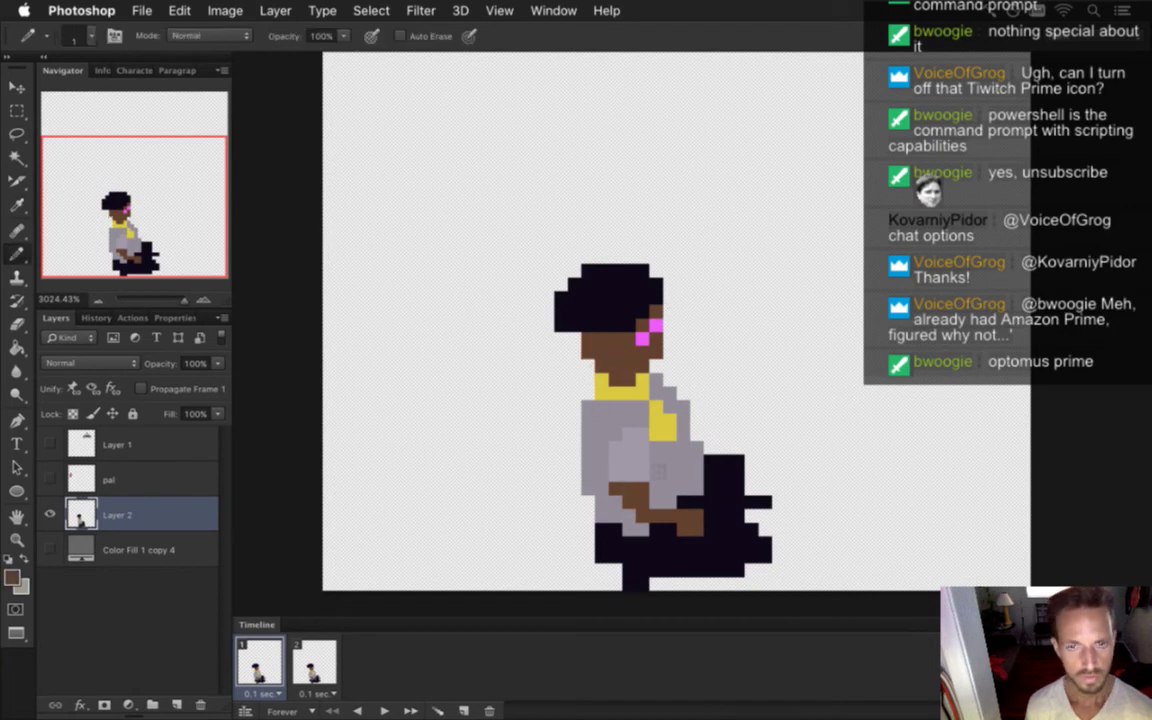
- Broaden the front of the chest with sampled shirt grey and erase corner pixels from the chest and the dark knee
alt+click(609, 421)
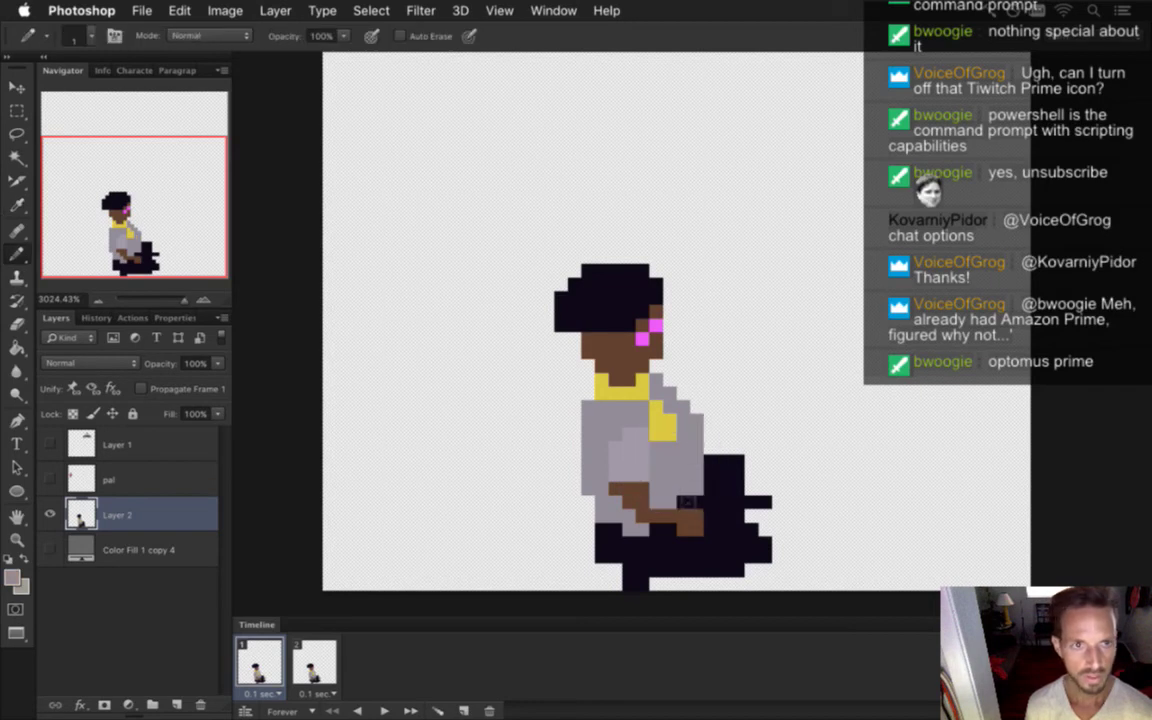
key(e)
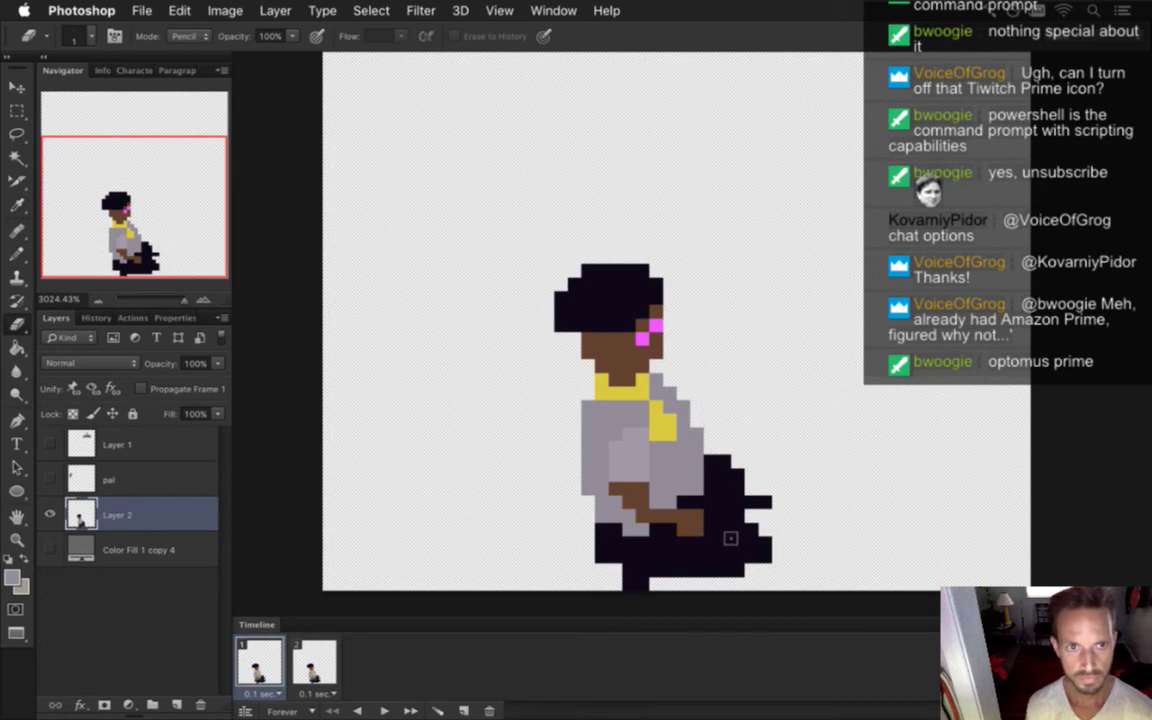
- Extend the dark trousers at the character's lower back with the sampled near-black and repaint the waist pixel in shirt grey
key(b)
alt+click(635, 563)
click(616, 570)
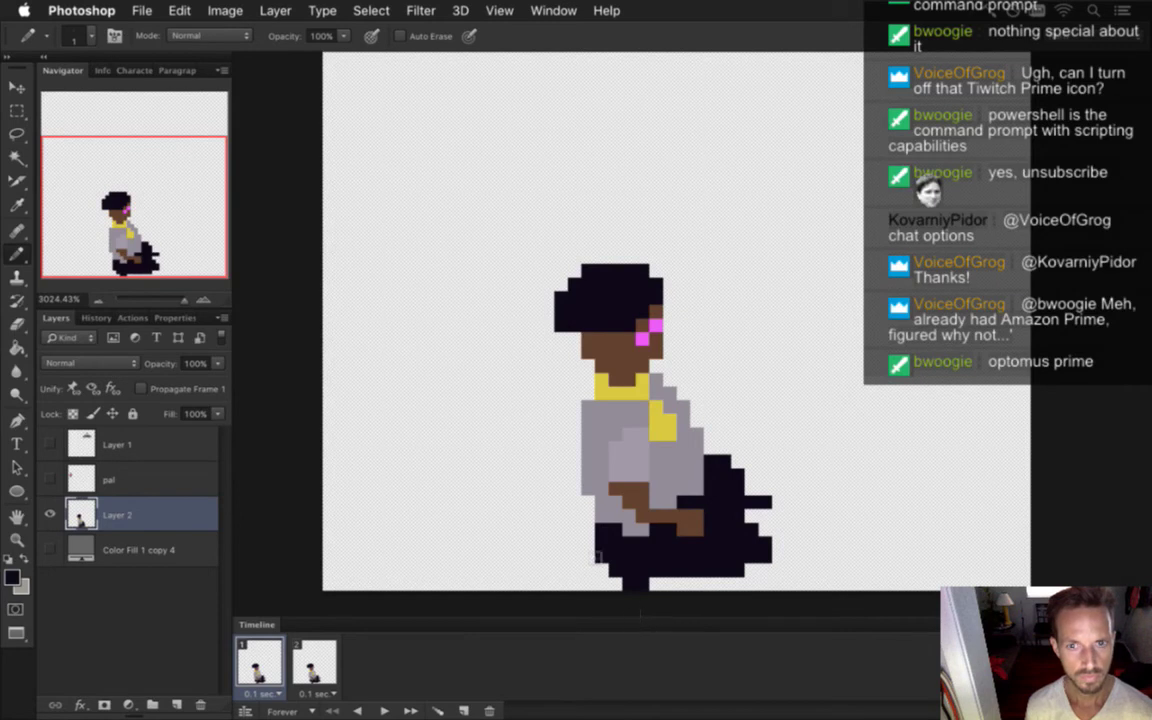
drag(588, 516, 598, 574)
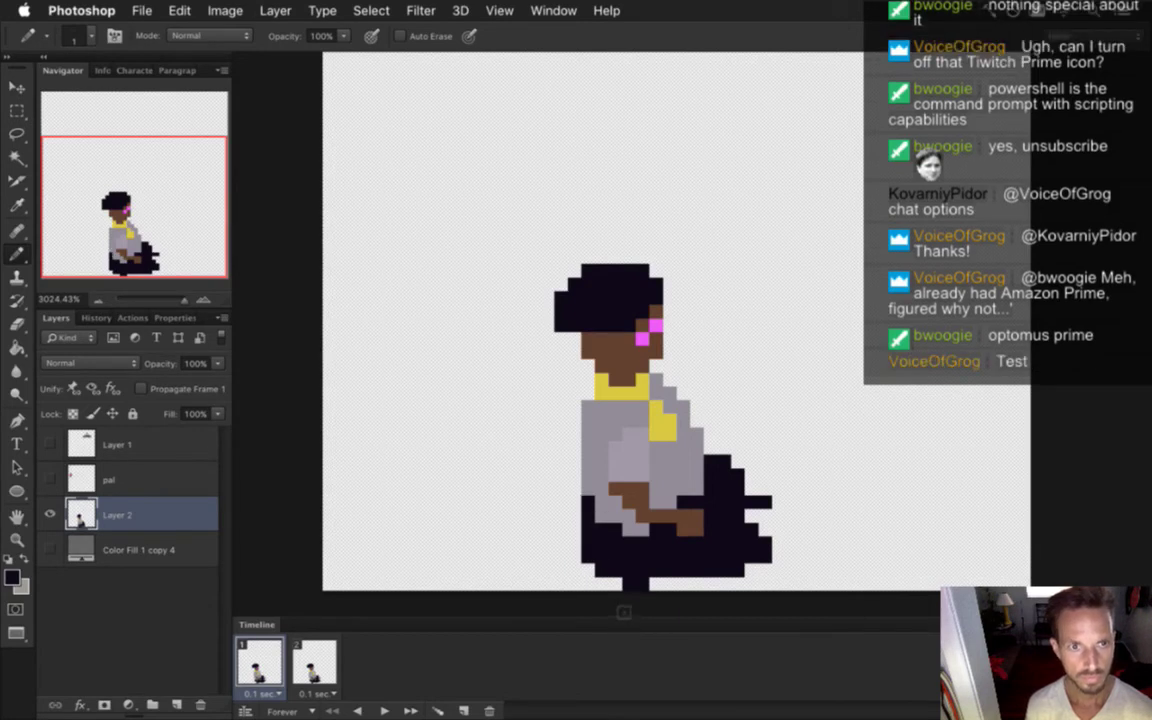
alt+click(600, 508)
click(588, 503)
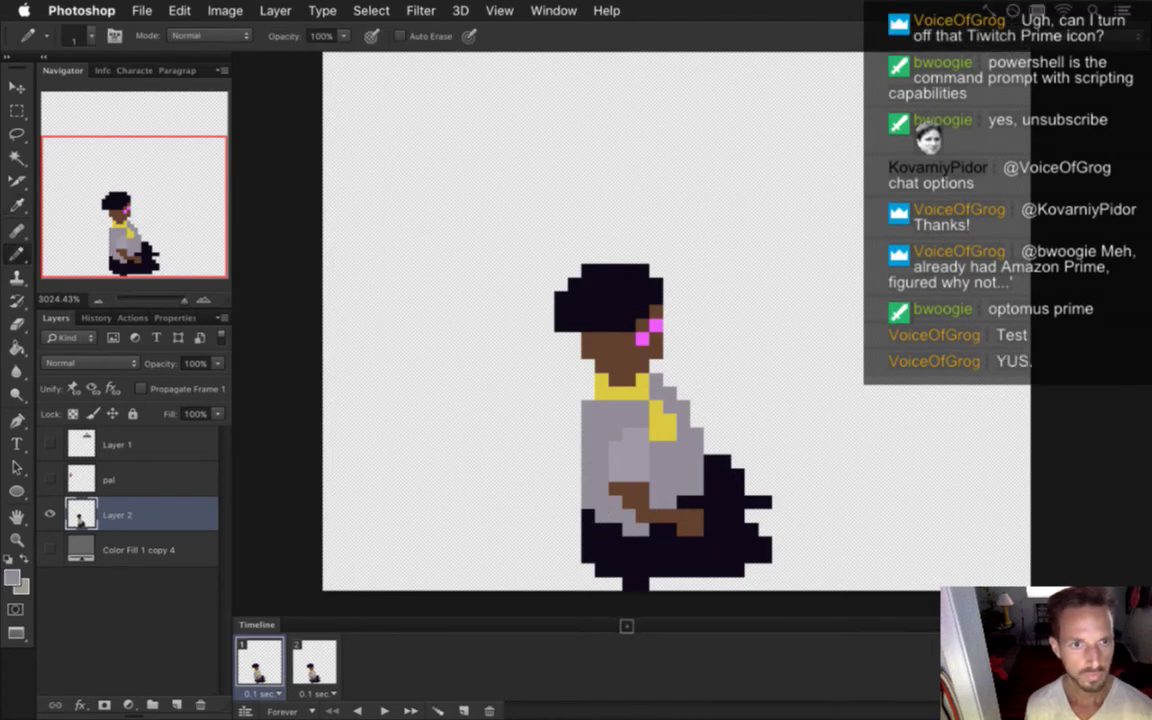
- Widen the light grey sleeve toward the back with its sampled colour and trim its front edge with sampled shirt grey
key(i)
alt+click(622, 462)
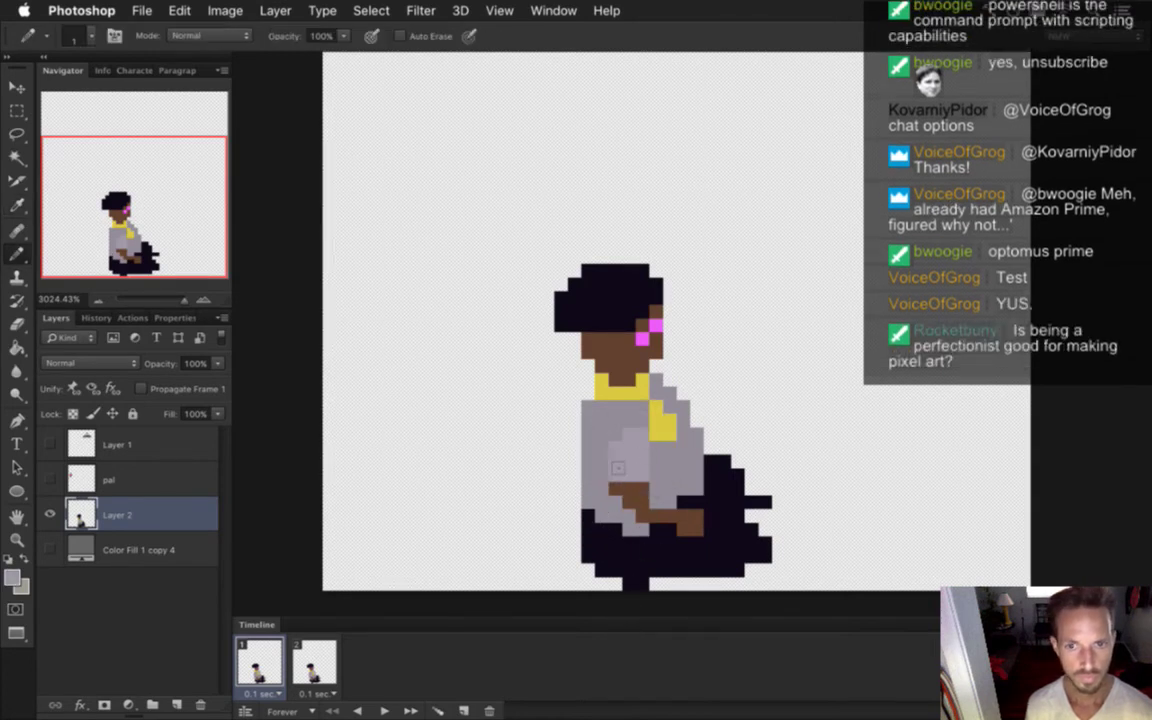
click(615, 434)
drag(602, 448, 602, 476)
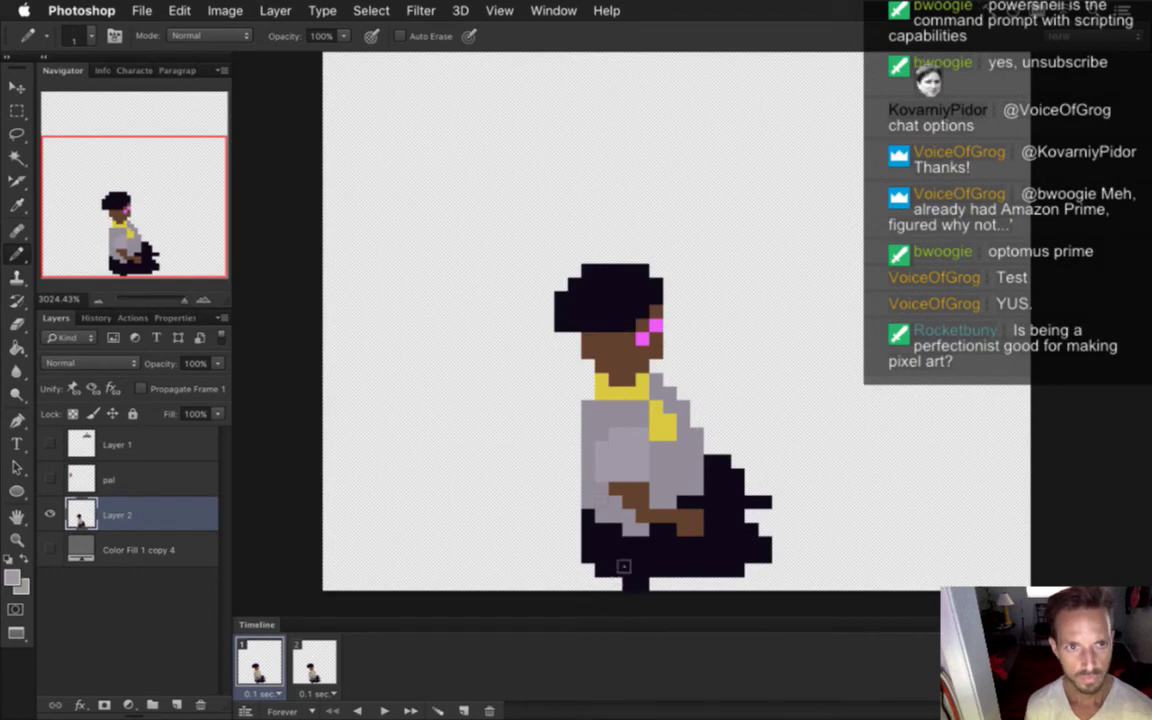
alt+click(668, 482)
drag(642, 434, 642, 447)
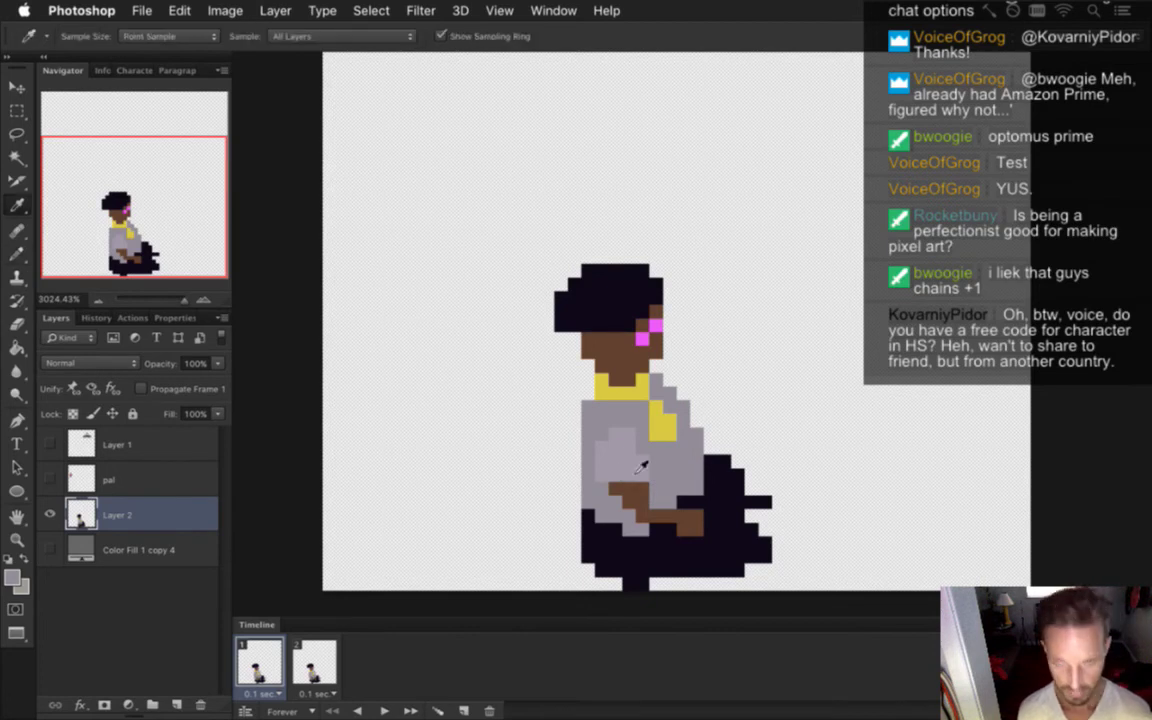
- Thicken the forearm with sampled skin brown and fill out the back of the shirt's shoulder with sampled shirt grey
alt+click(657, 505)
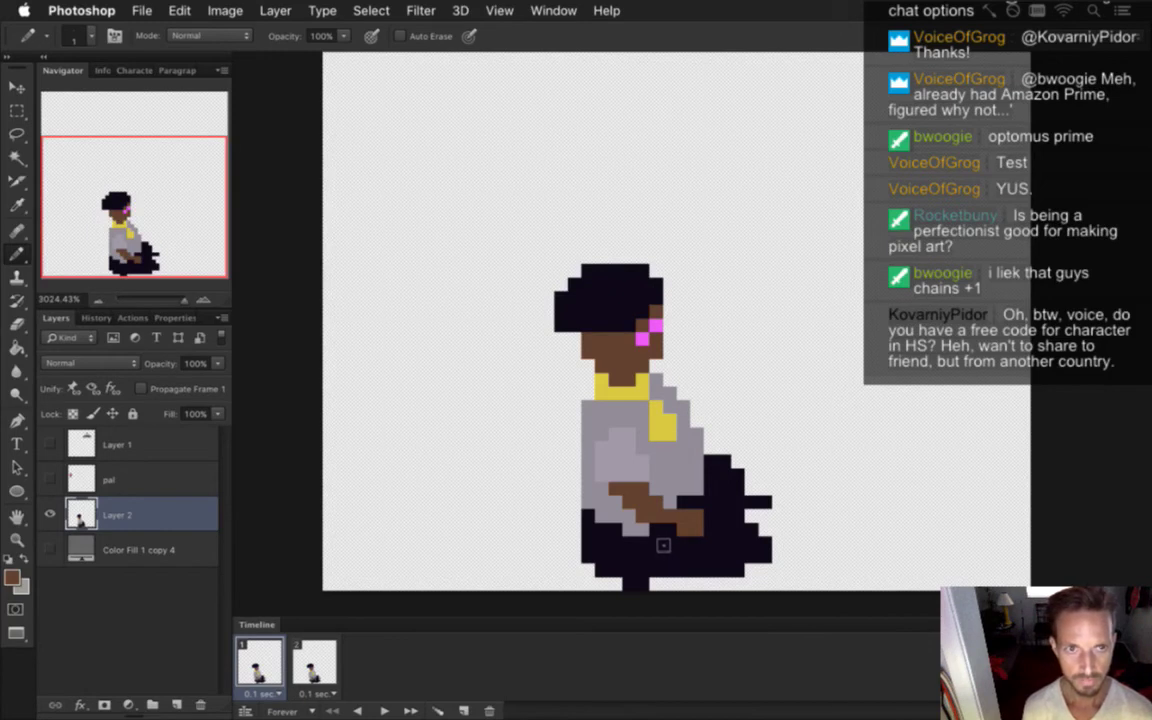
alt+click(543, 397)
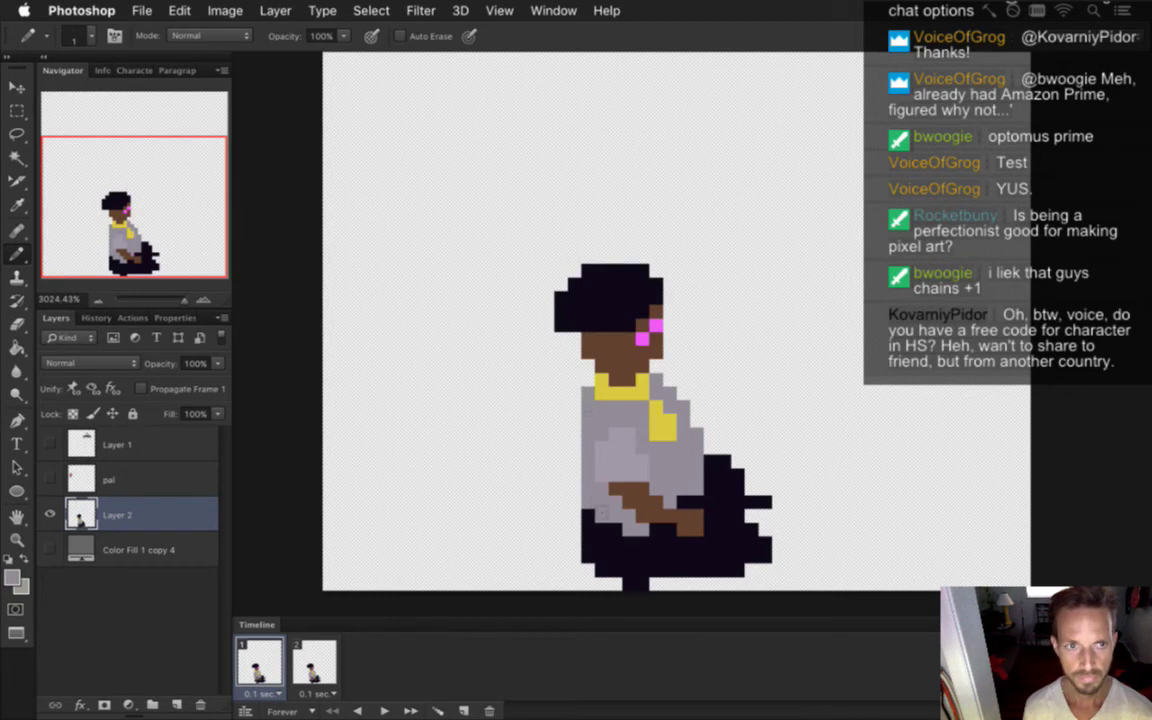
drag(575, 435, 575, 461)
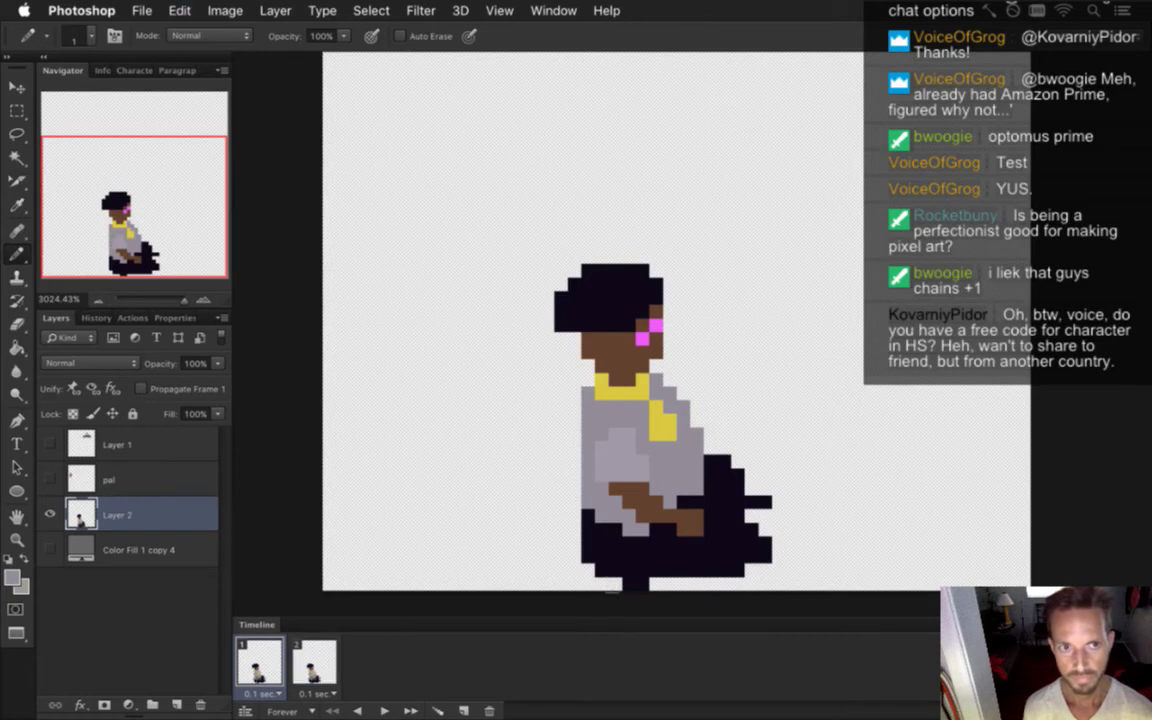
- Export the sprite and run the game to check the seated character beside the campfire, returning to Photoshop
key(super+alt+shift+s)
key(Escape)
key(super+alt+shift+r)
key(Return)
key(Return)
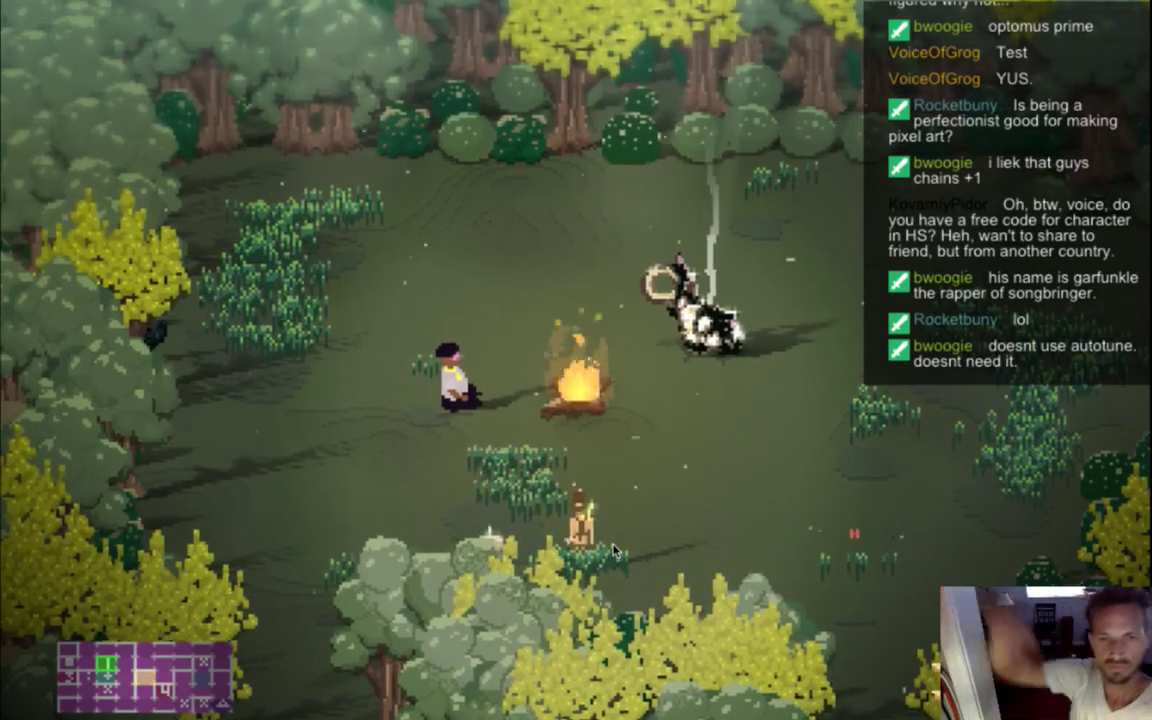
key(super+Tab)
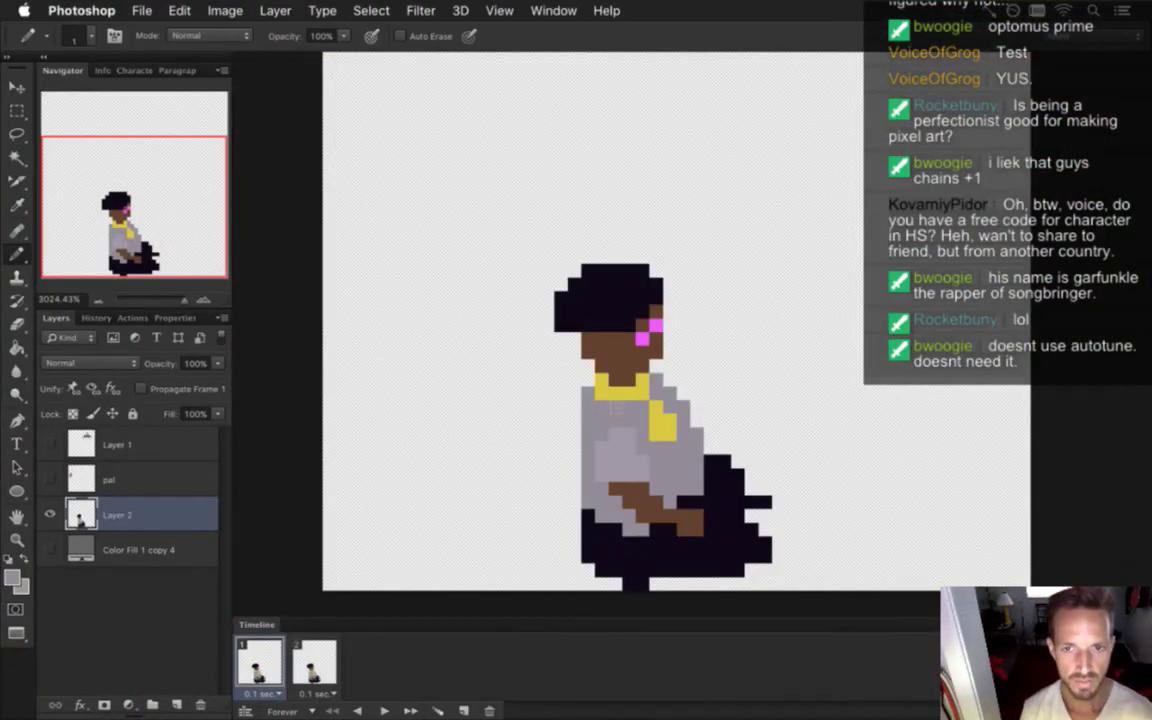
- Darken the sampled skin brown to 4d2f1e and shade the face below the hair and the top of the forearm
key(i)
click(622, 370)
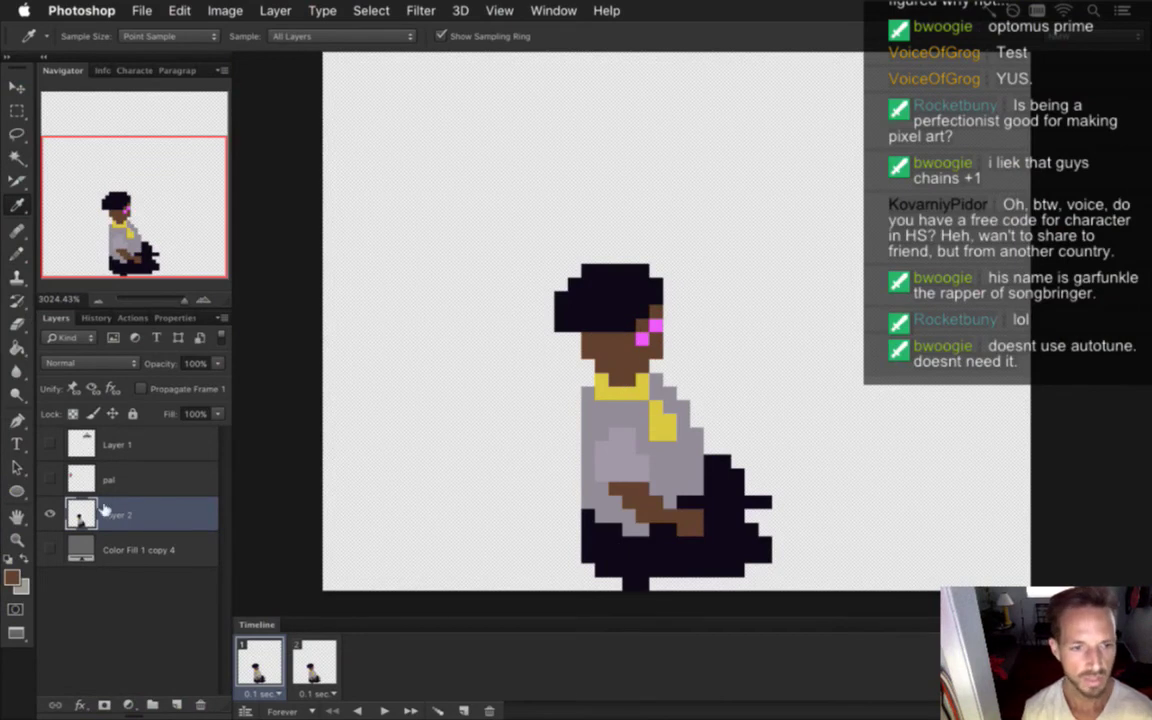
click(12, 578)
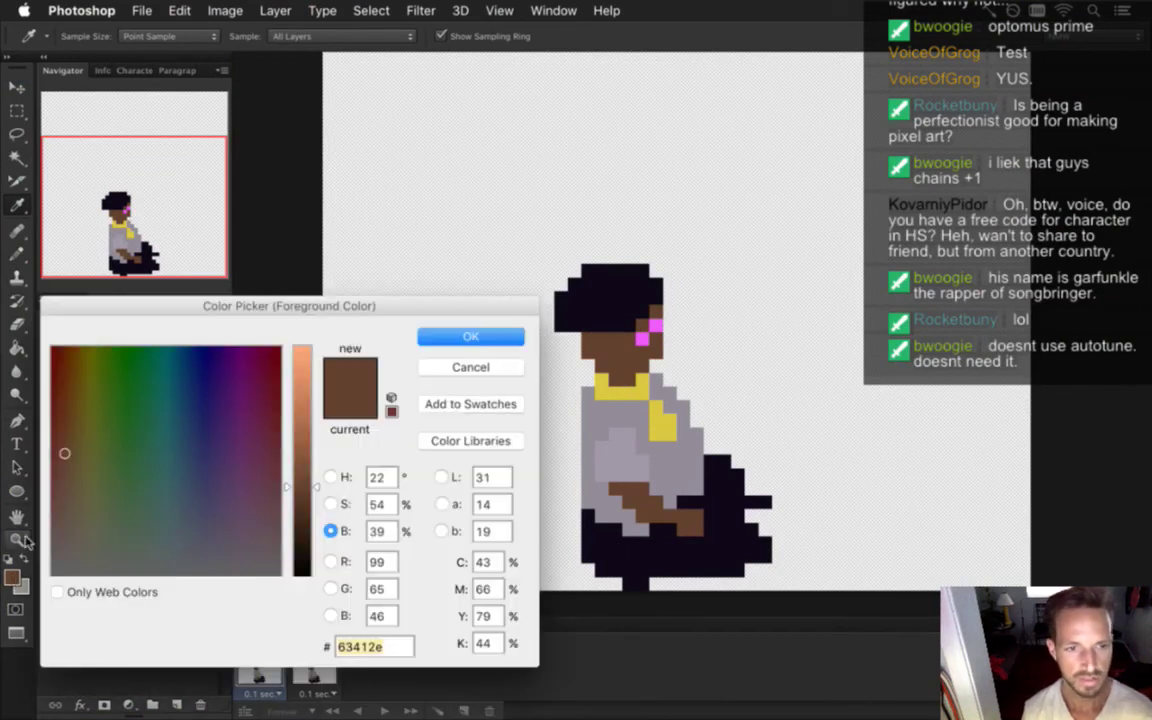
drag(298, 497, 298, 510)
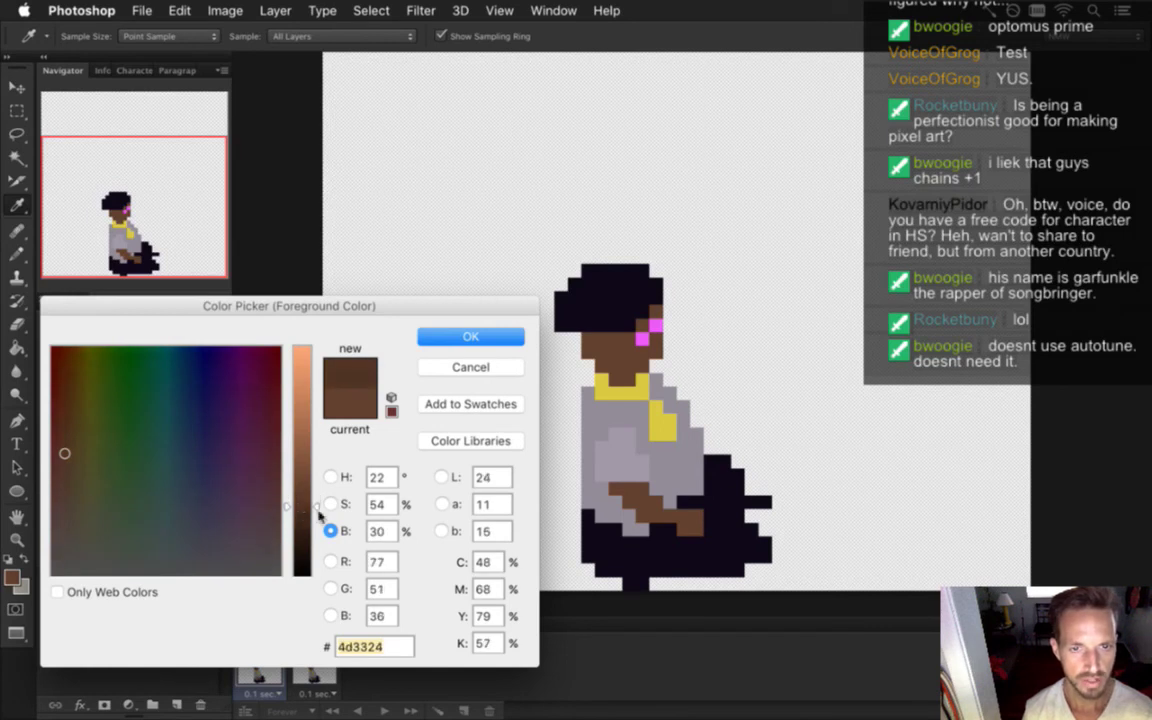
click(331, 504)
mouse_move(303, 452)
mouse_down()
mouse_move(303, 424)
mouse_move(305, 437)
mouse_up()
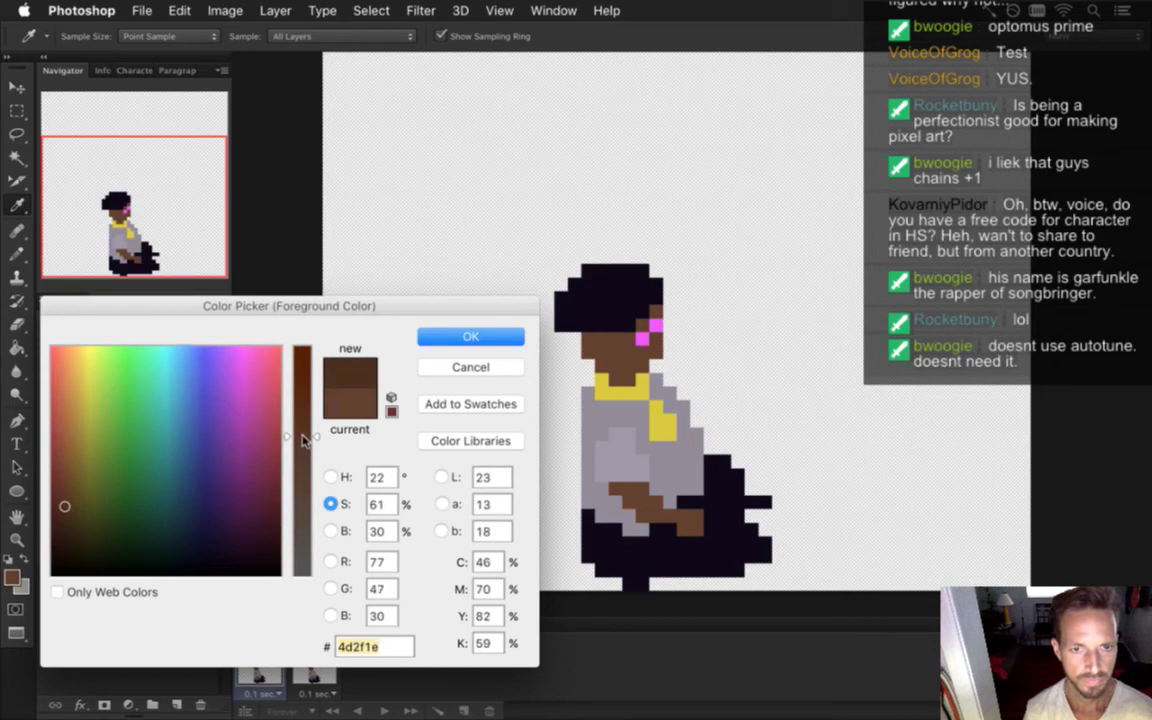
click(447, 339)
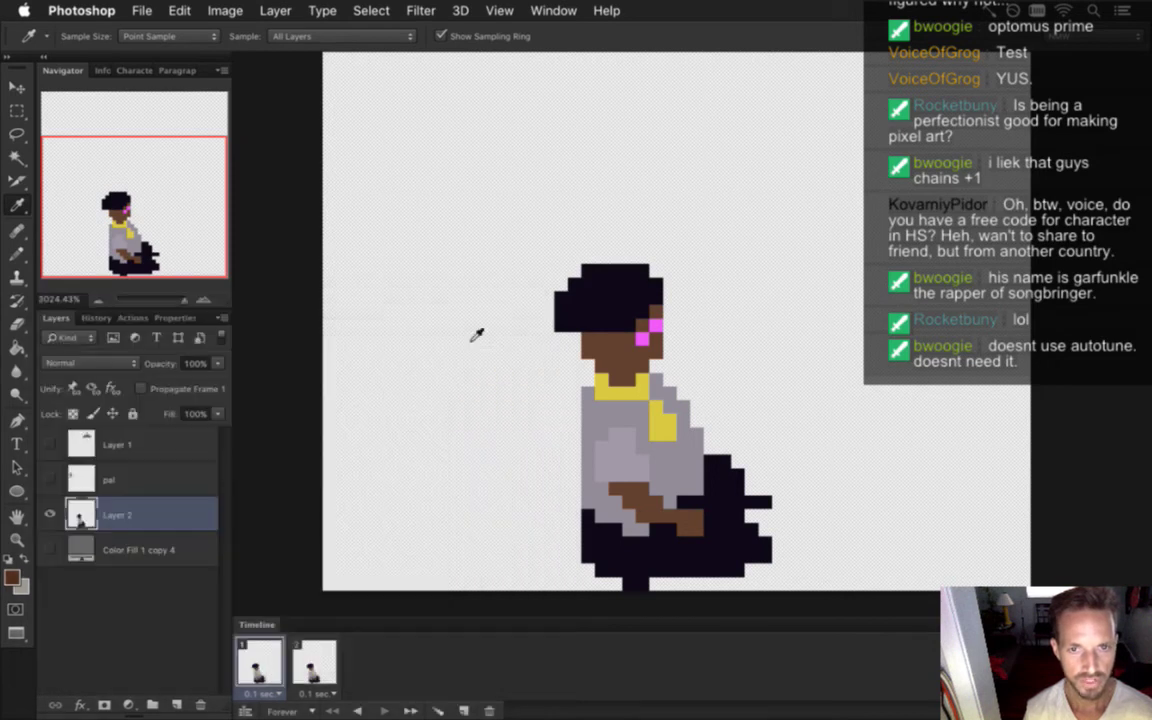
key(b)
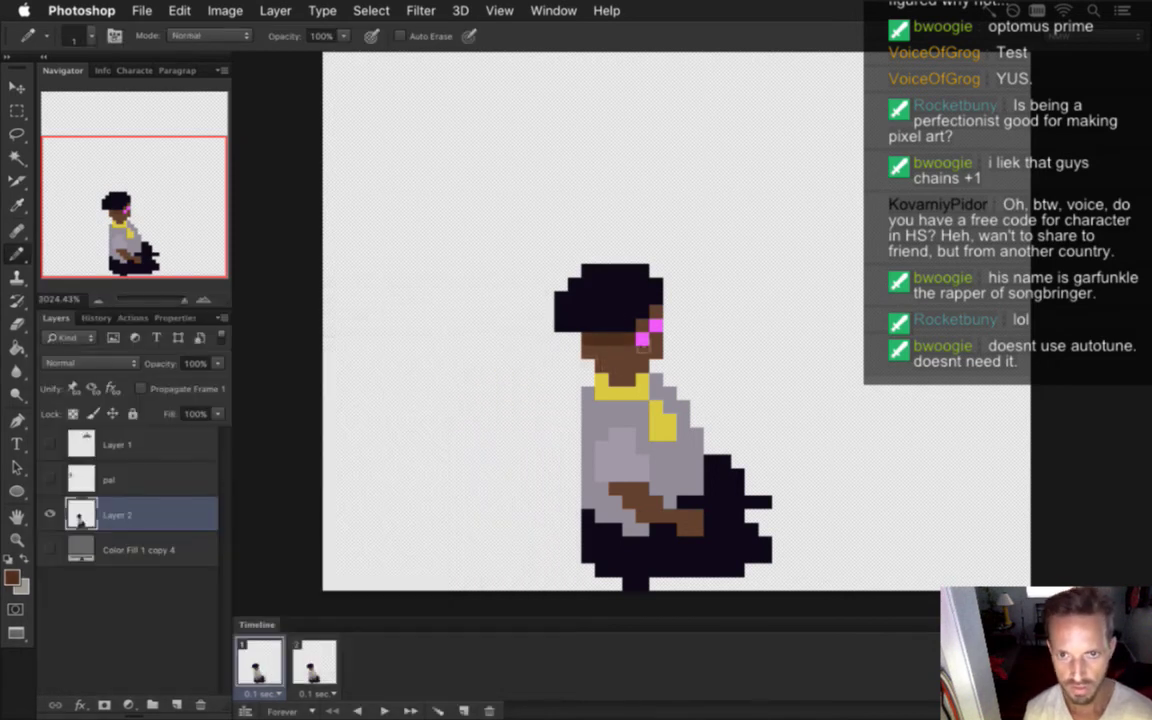
drag(616, 489, 643, 489)
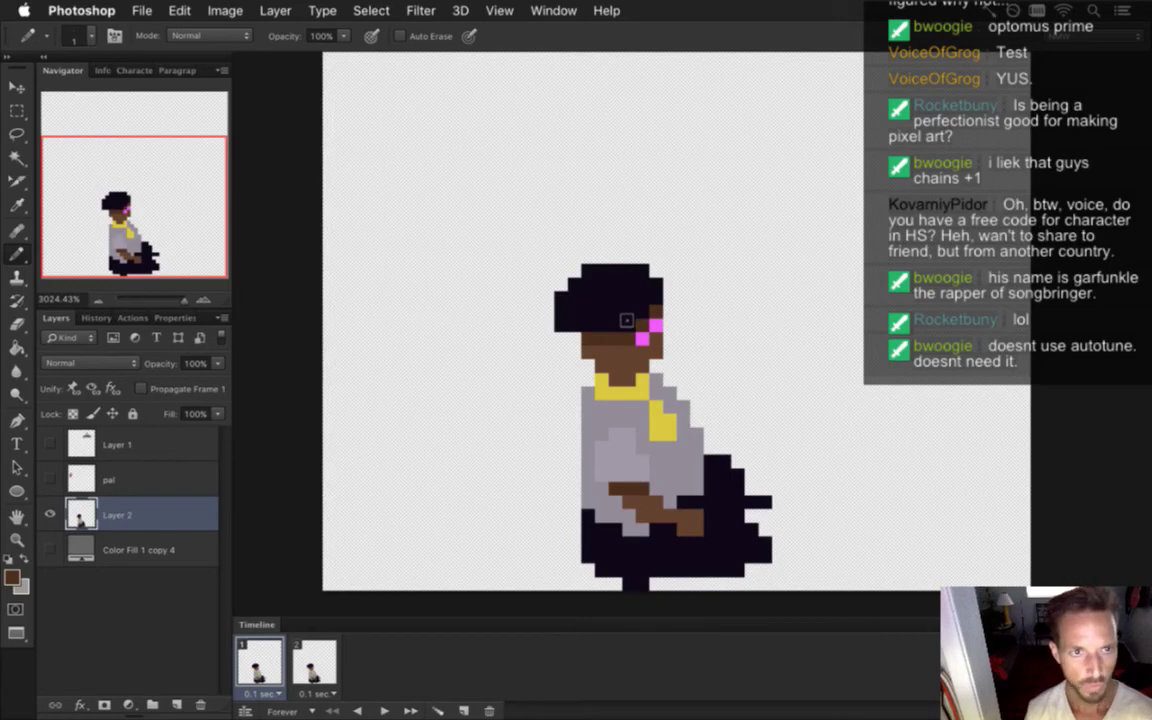
- Darken the sampled shirt grey to 847d88 and shade the shirt around the arm and across the chest
key(i)
click(549, 452)
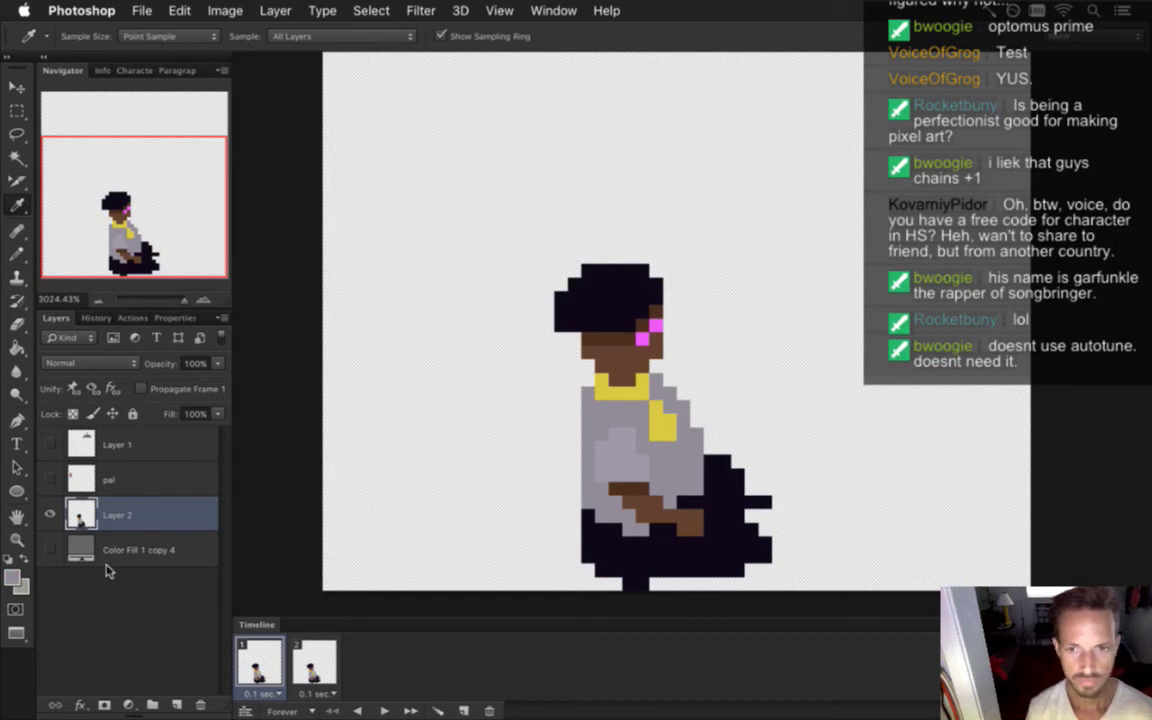
click(18, 579)
click(332, 531)
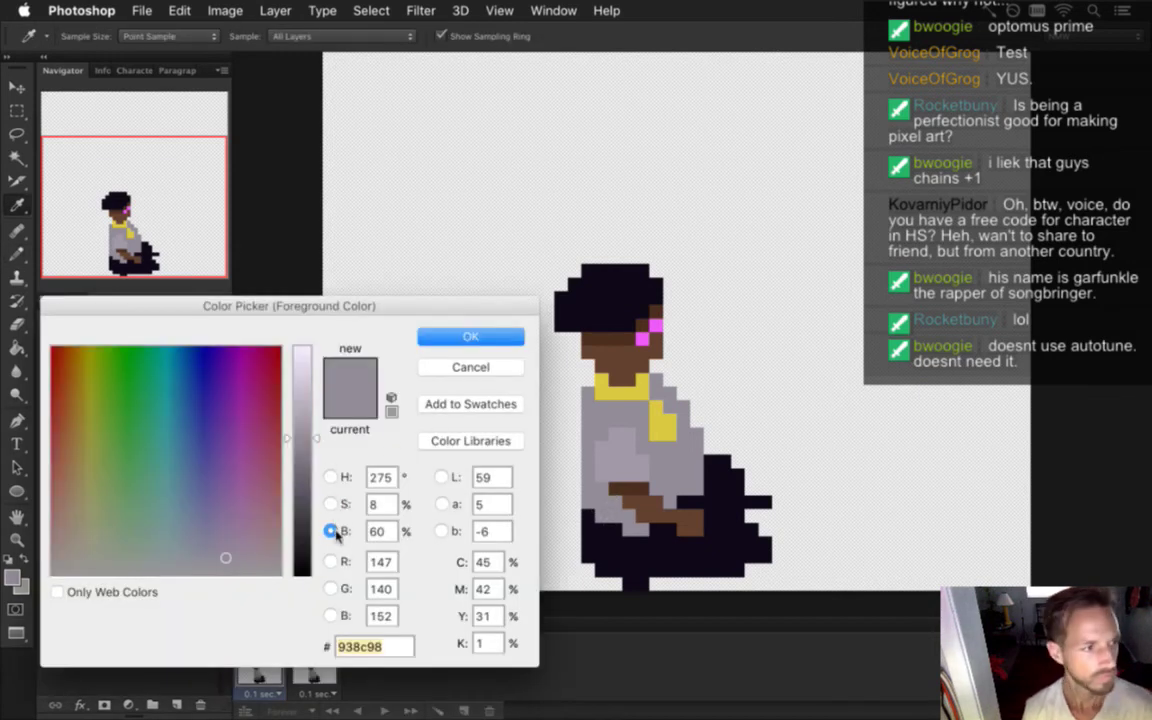
click(298, 446)
drag(298, 446, 301, 457)
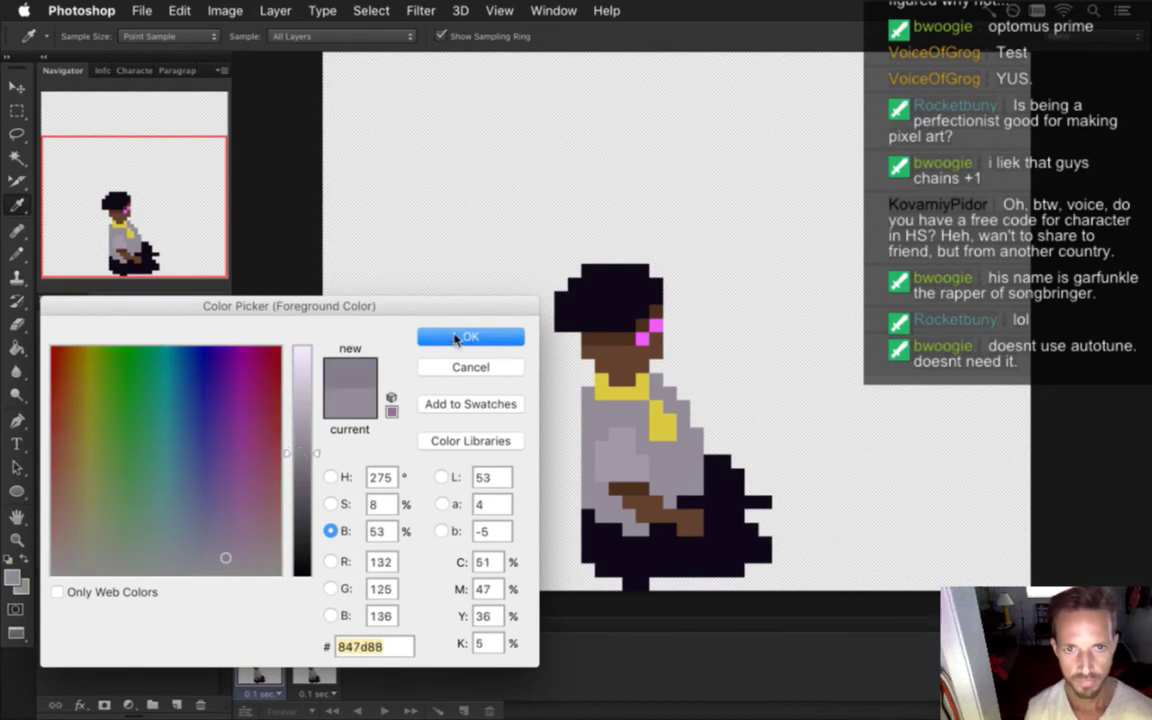
key(Return)
key(b)
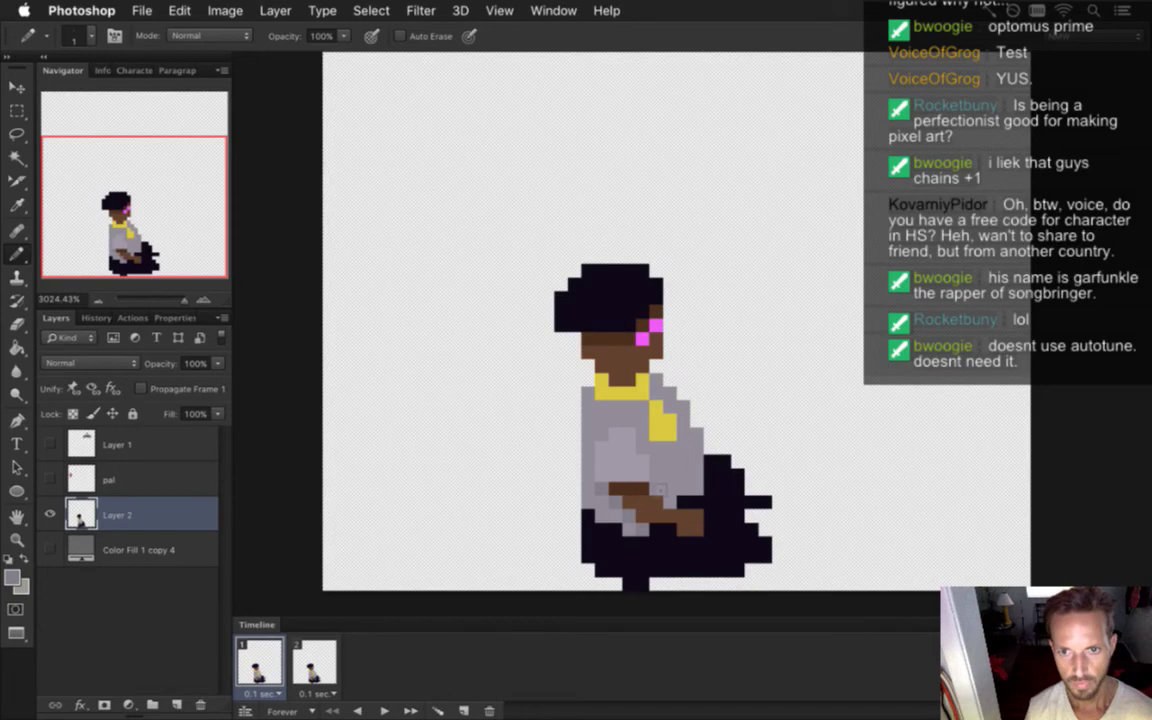
click(656, 462)
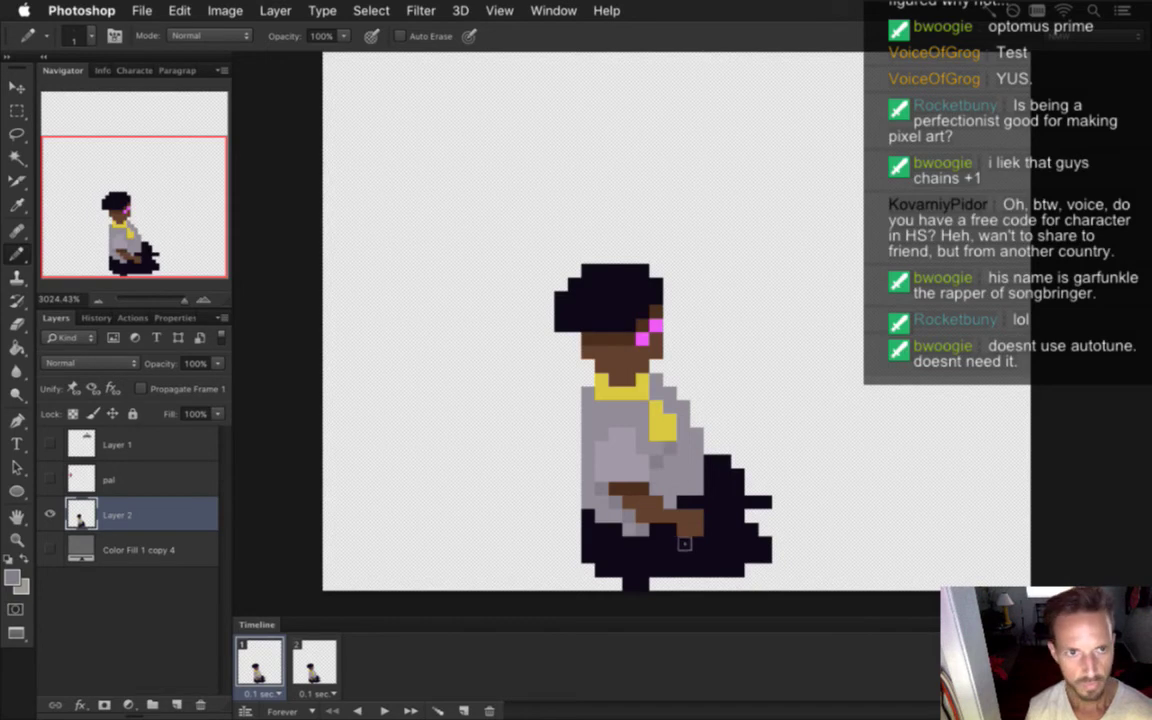
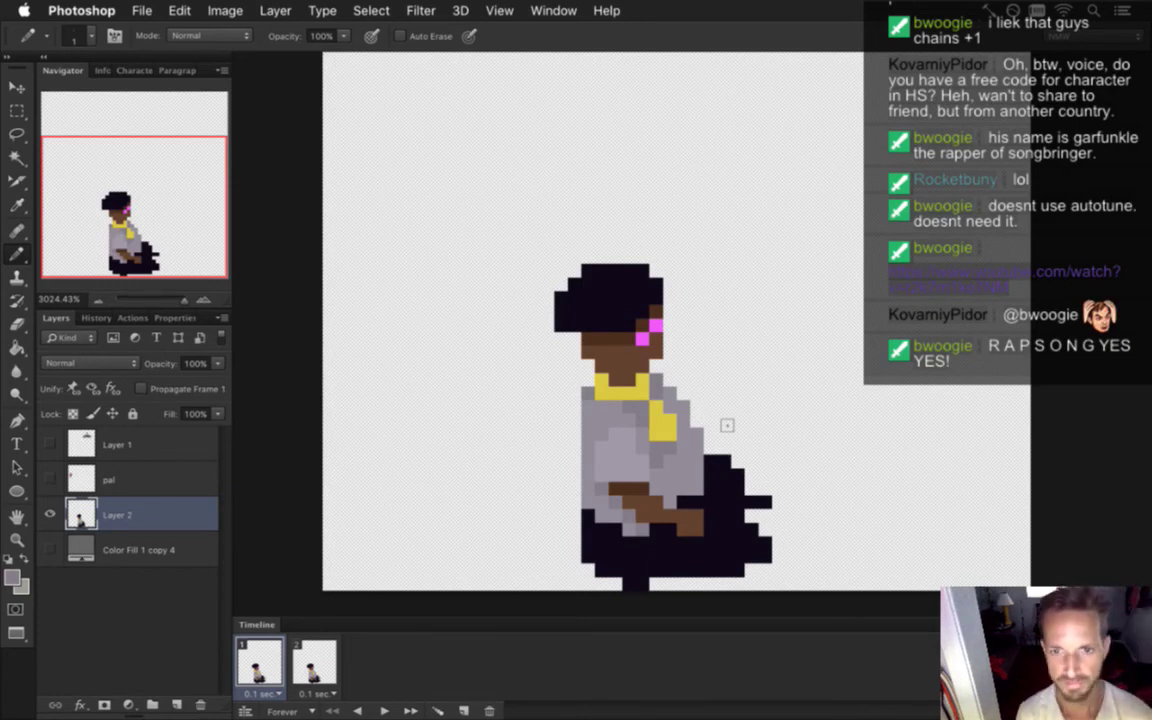
- Hide Photoshop and view the channel's Twitch dashboard in a new Chrome window
key(super+Tab)
key(super+Tab)
key(super+shift+Tab)
key(super+shift+Tab)
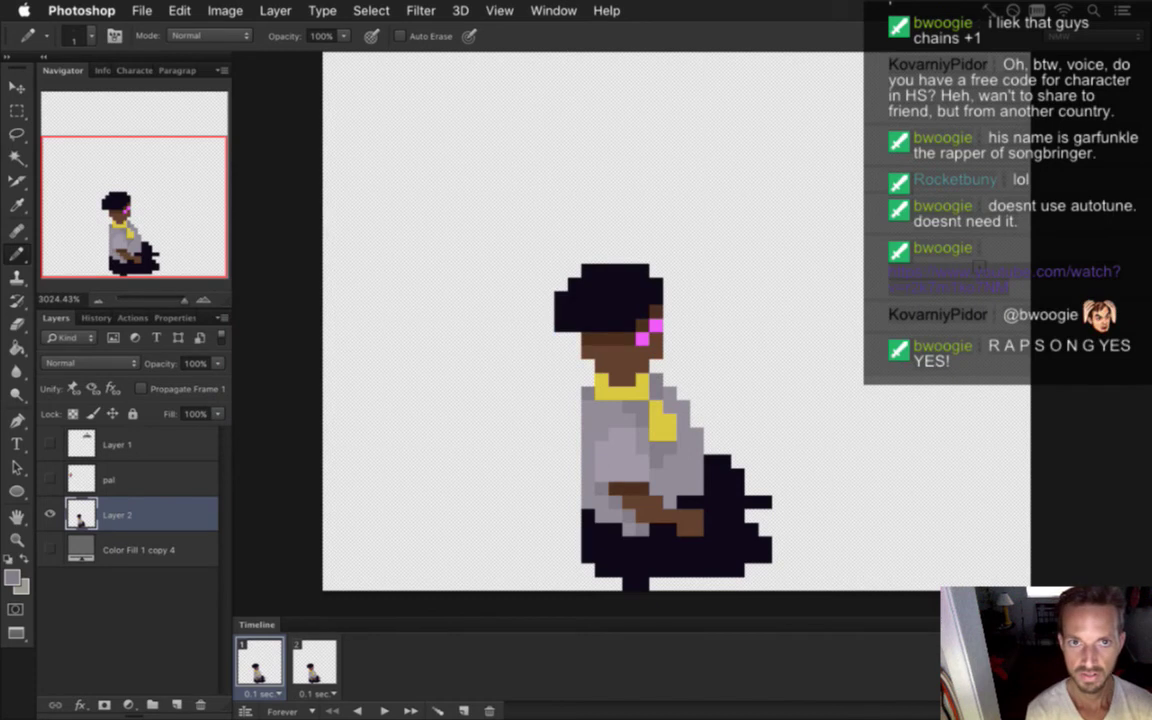
key(super+h)
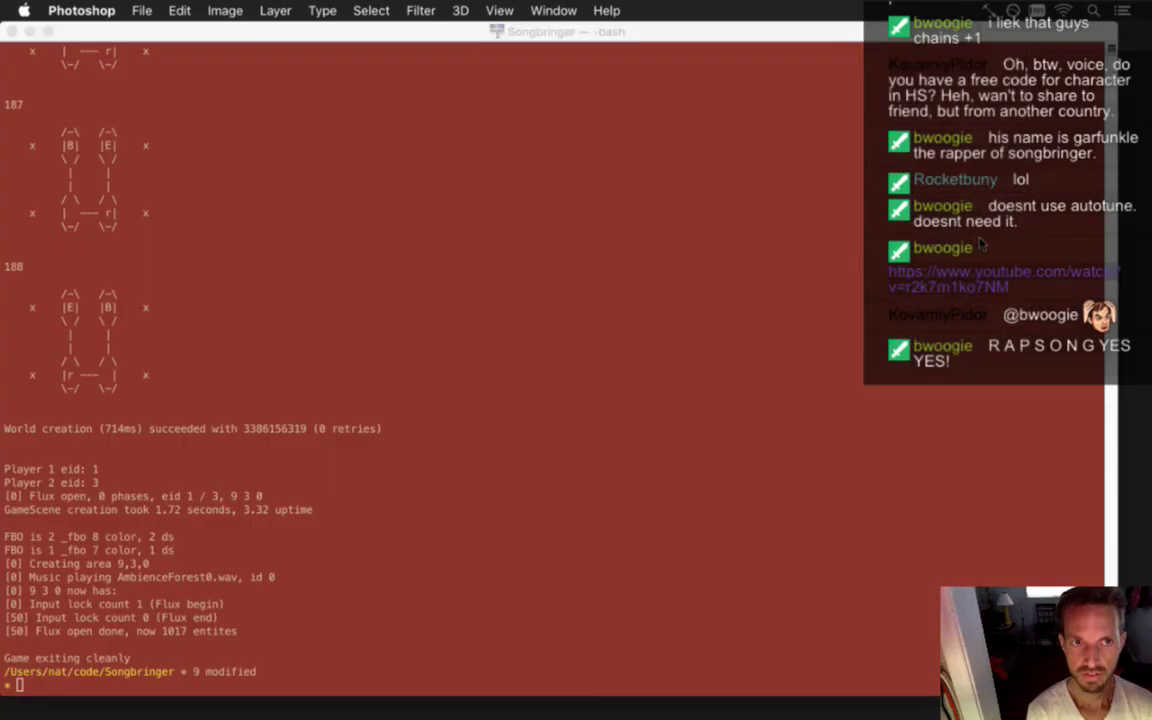
key(super+n)
text(twitch.tv/wizard_fu/dashboard)
key(Return)
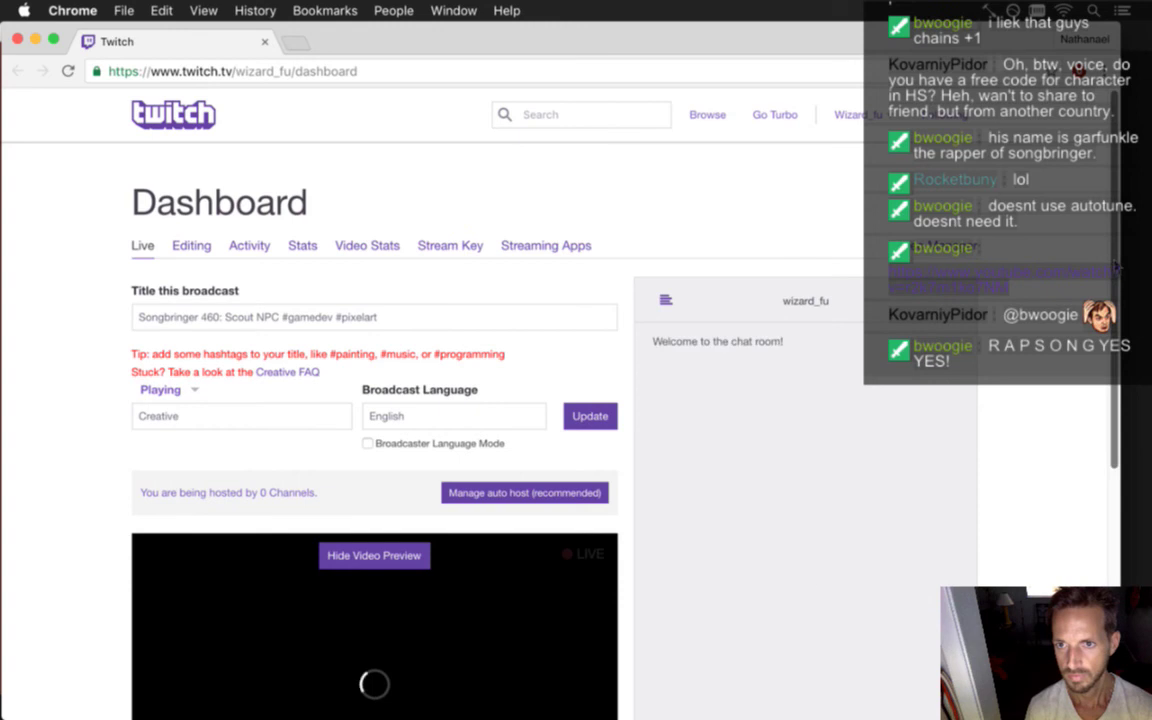
scroll(379, 571, down, 2)
scroll(379, 571, down, 1)
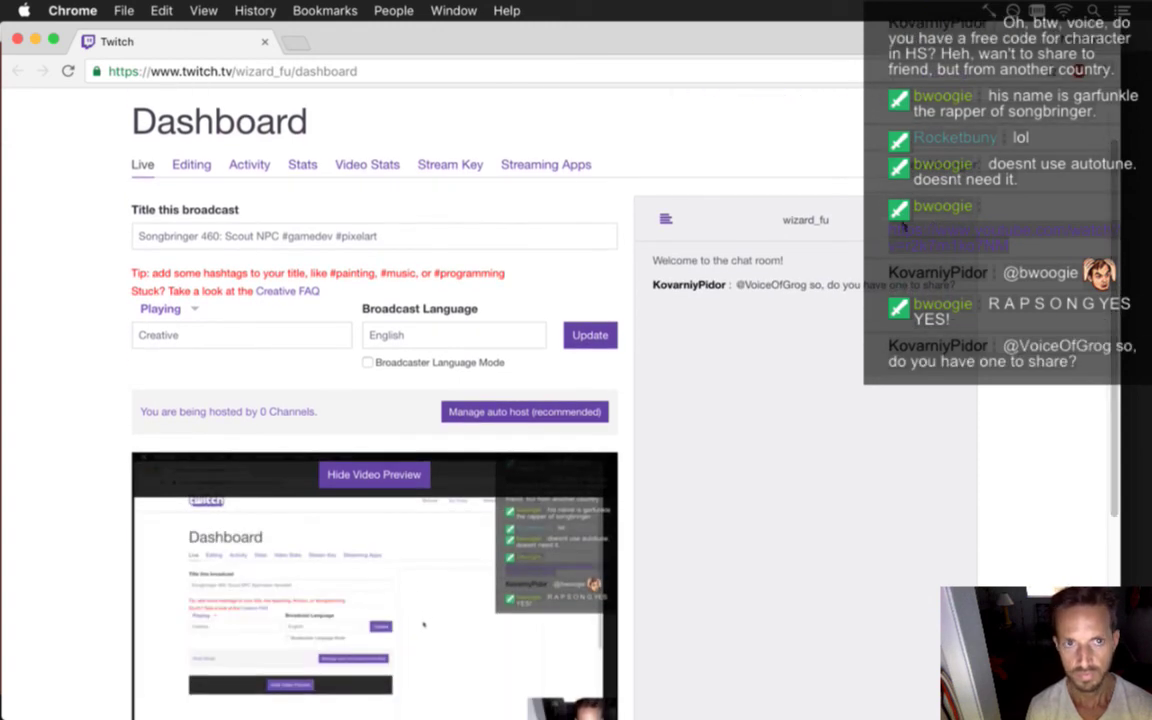
- Change the dashboard address to the channel's chat page, view it, then close it and return to Photoshop
double_click(328, 71)
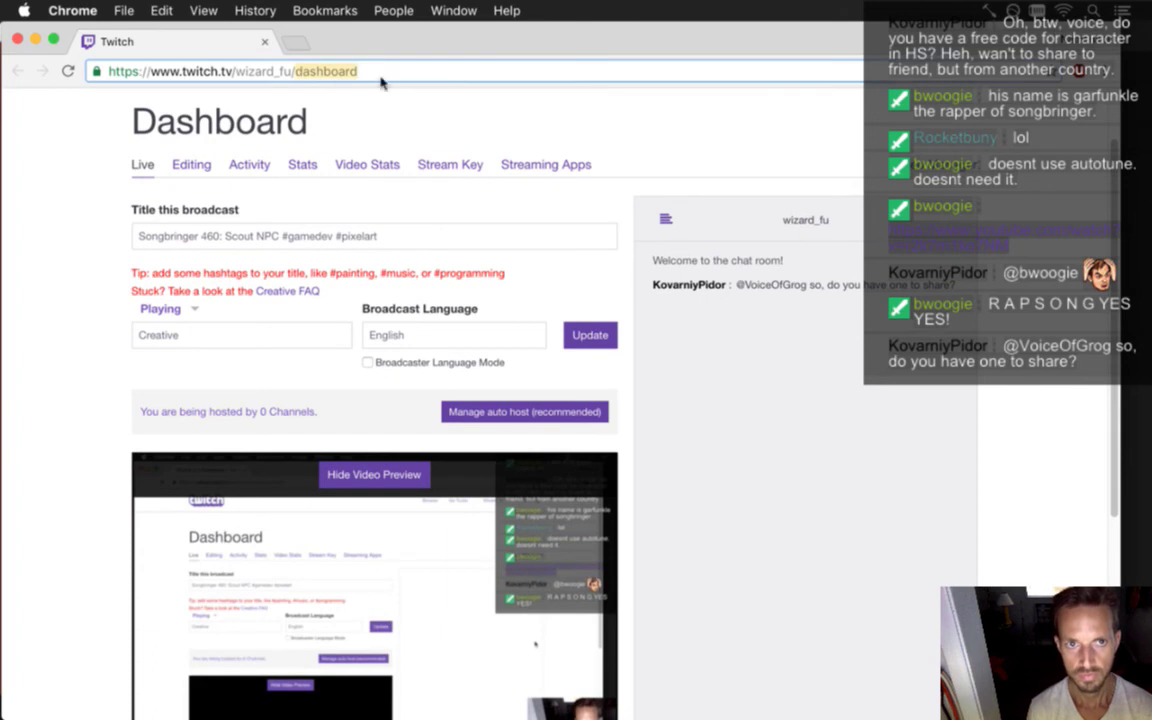
text(chat)
key(Return)
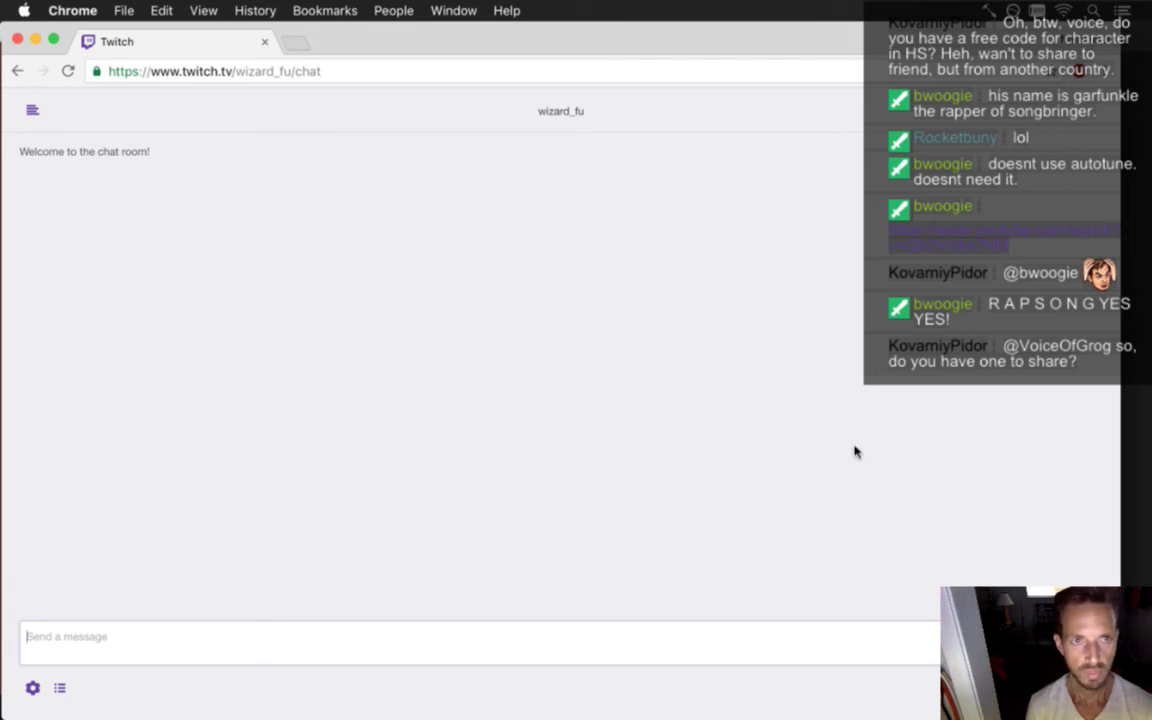
key(super+w)
key(super+Tab)
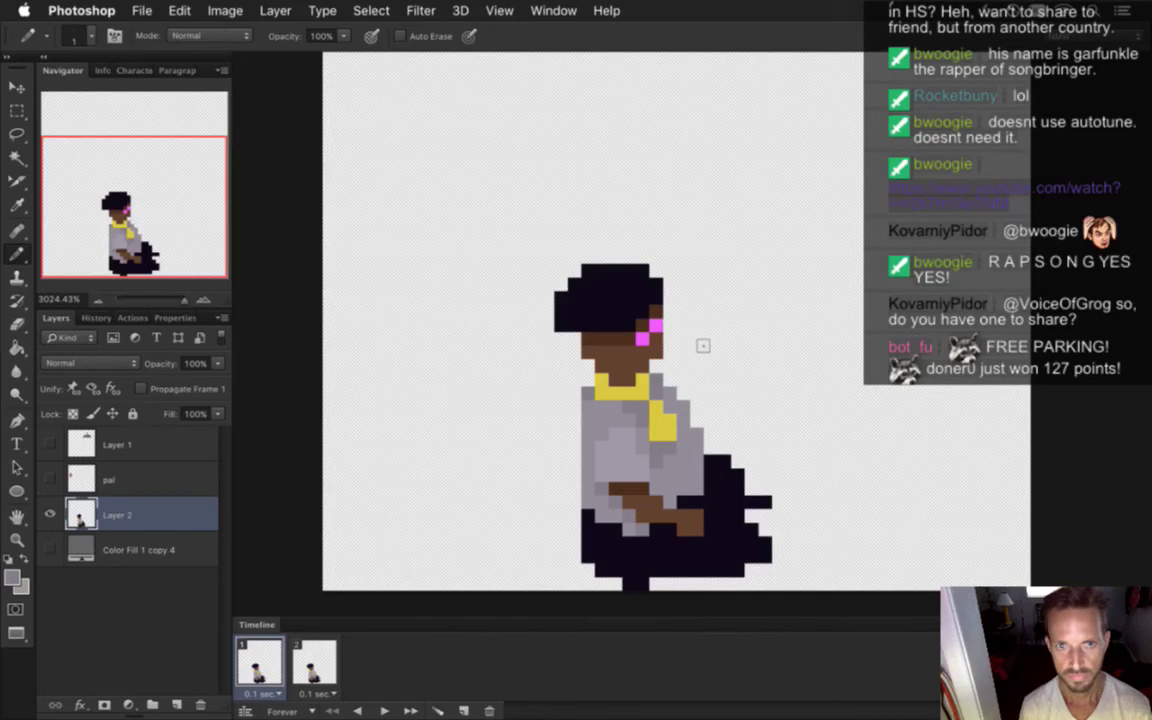
- Shade the front of the jaw with the sampled dark brown and undo the trial pixels at the nape
alt+click(588, 338)
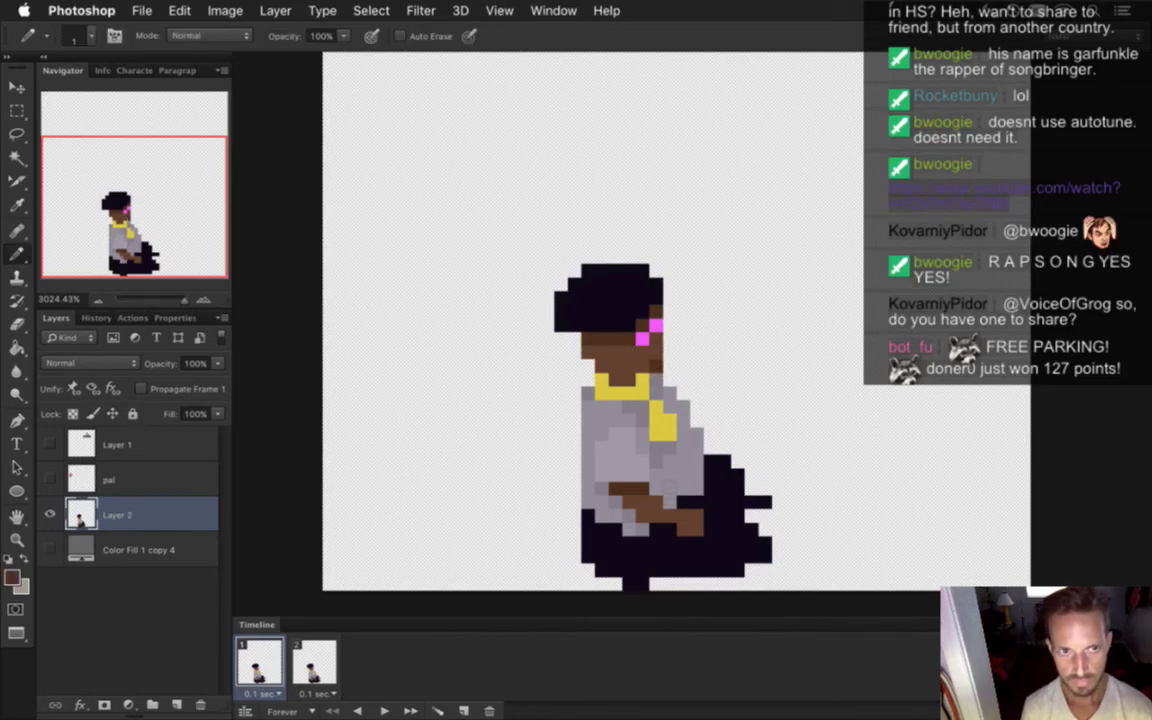
click(588, 366)
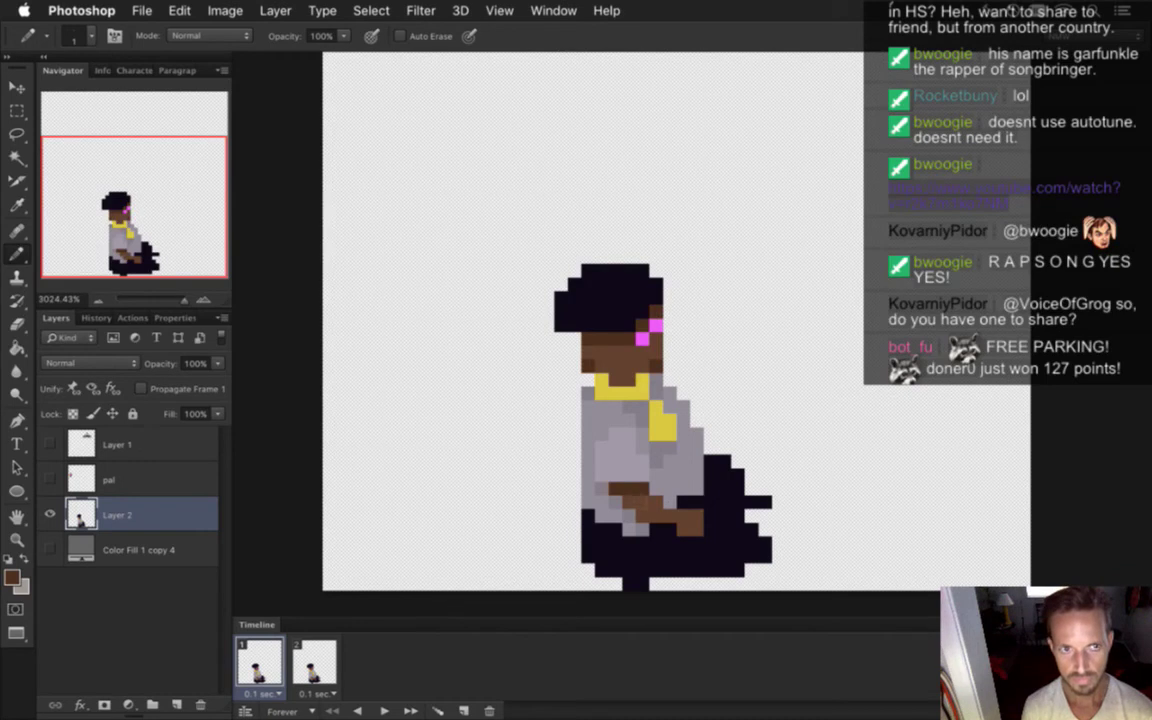
click(588, 379)
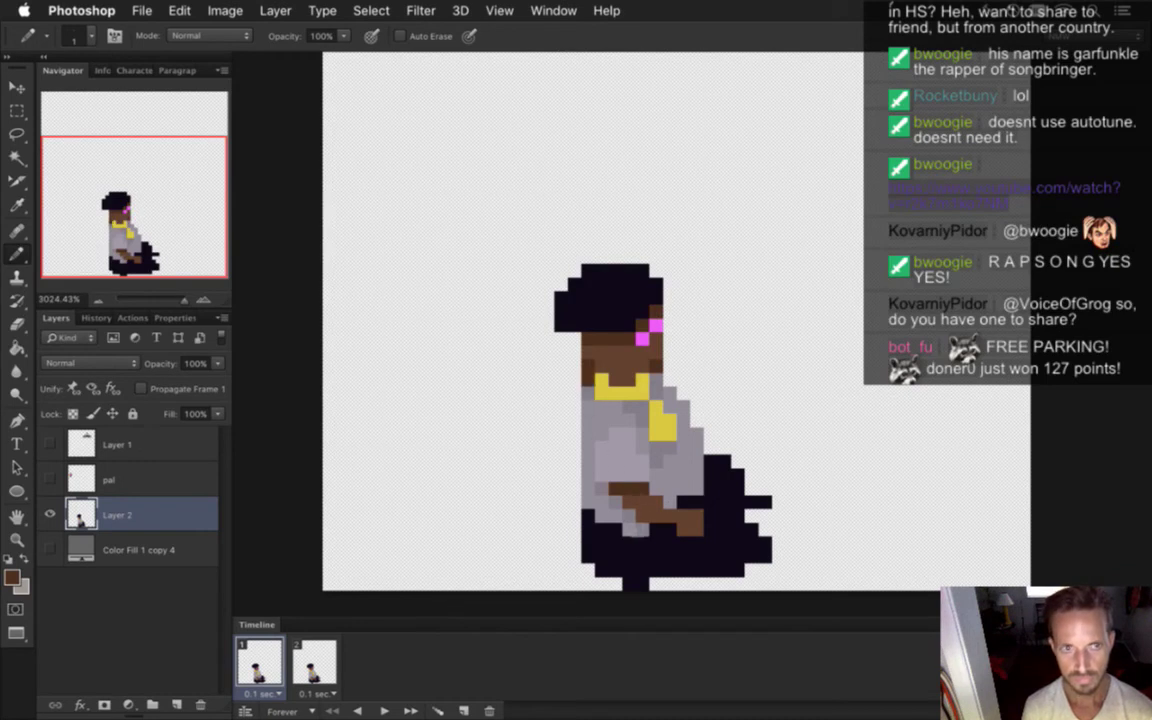
key(super+alt+z)
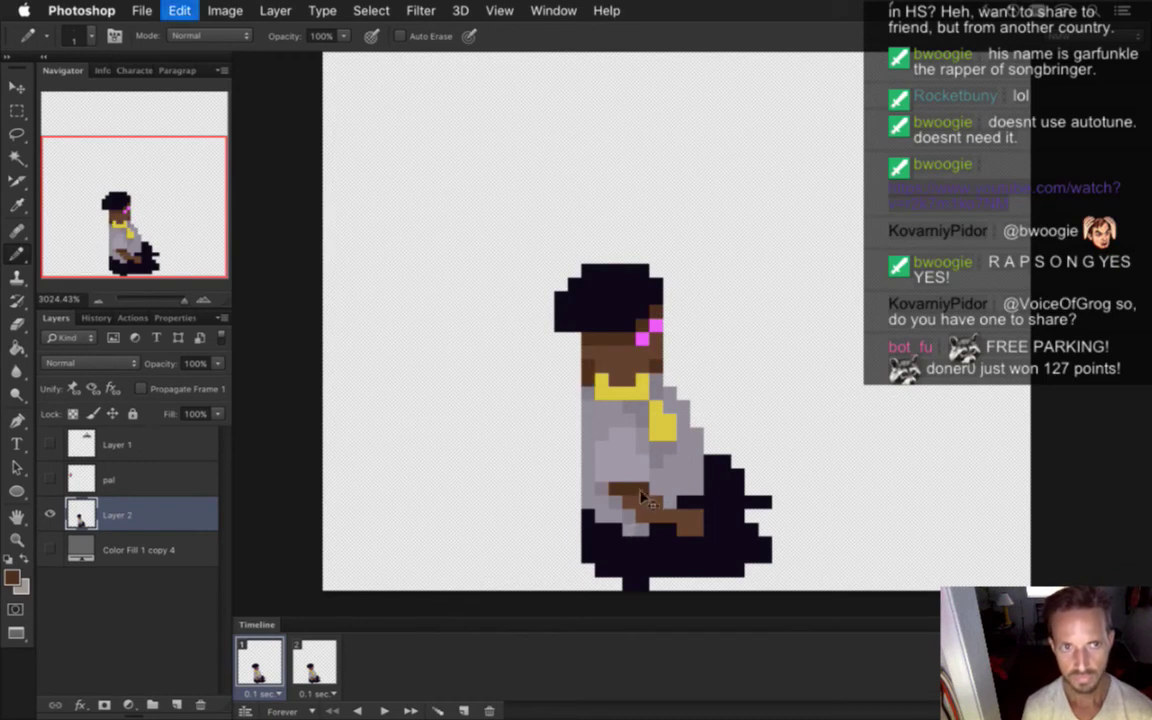
key(super+alt+z)
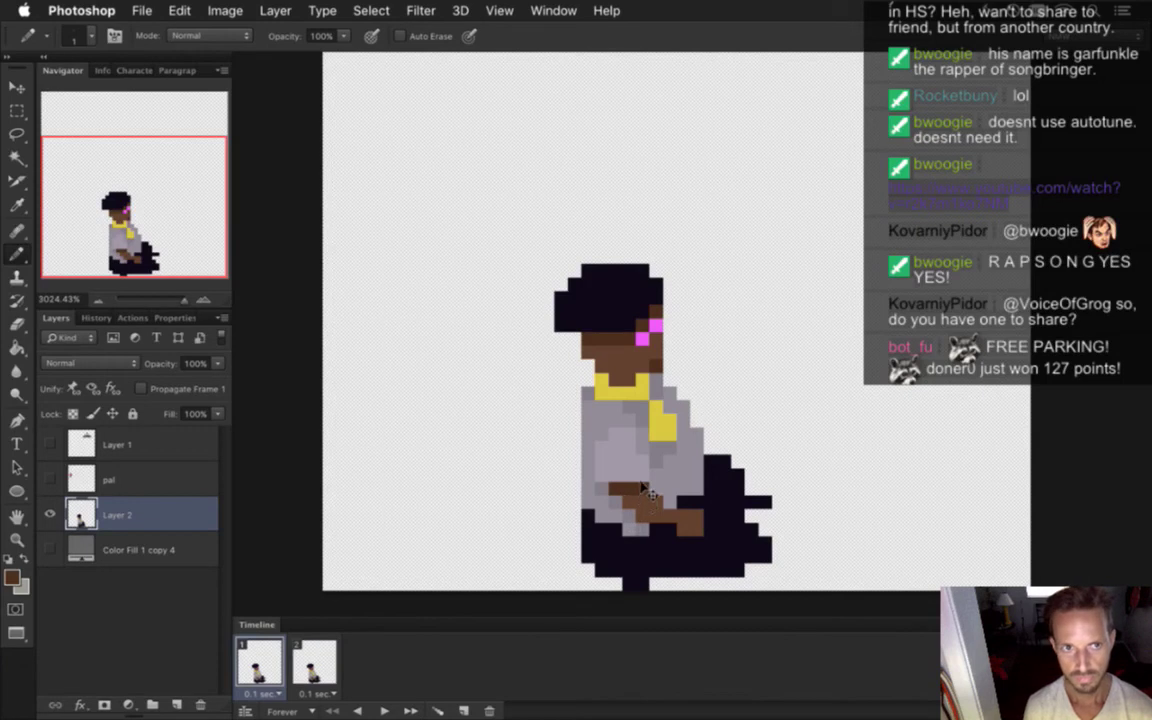
- Try to extend the hair down the back of the head with the sampled near-black
key(i)
click(558, 300)
key(b)
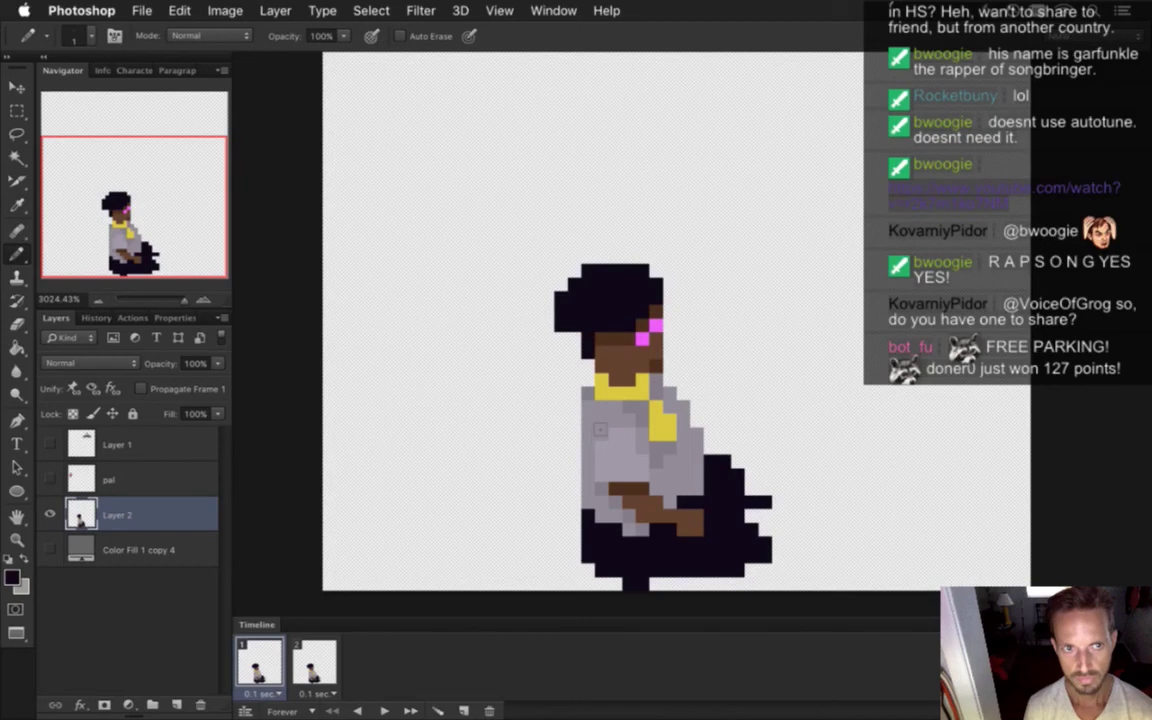
drag(588, 365, 588, 379)
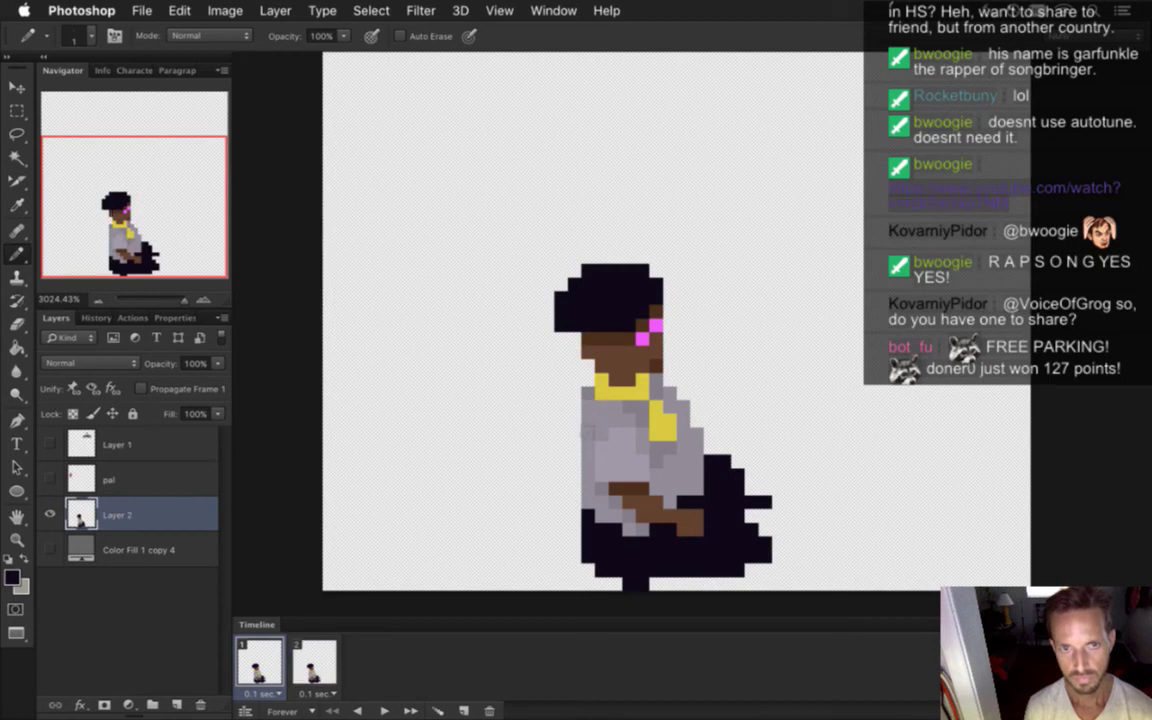
- Save the sprite file and compare the two animation frames of the seated character
key(e)
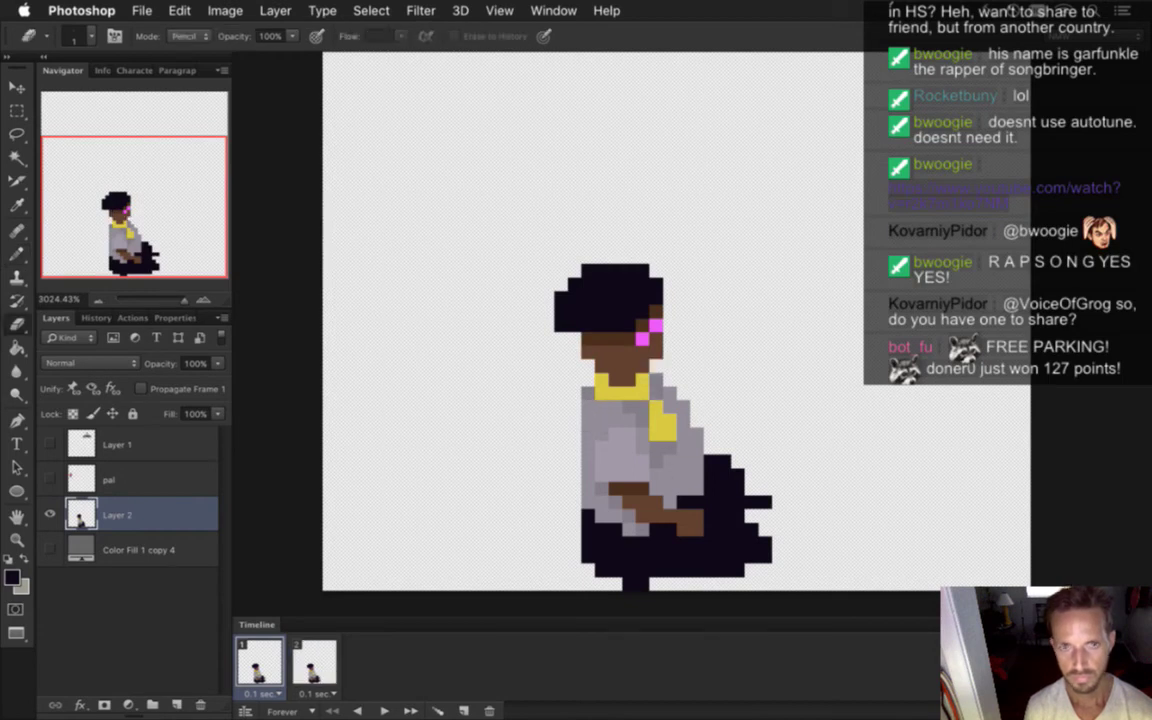
key(super+s)
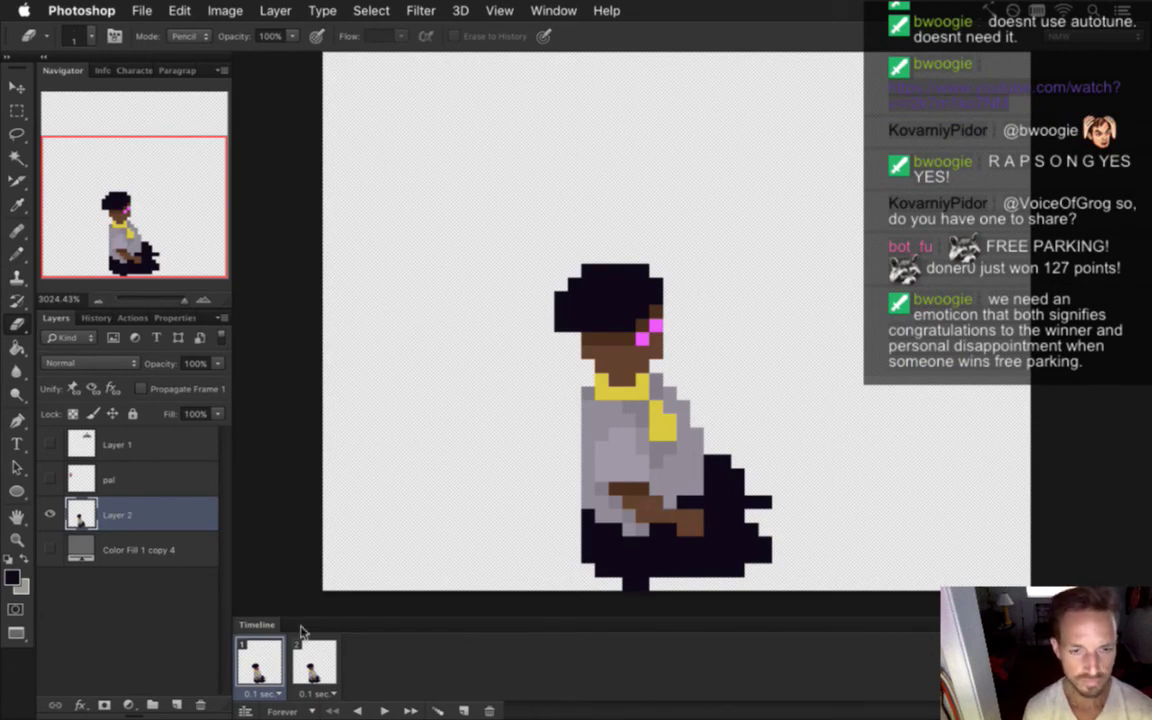
click(293, 676)
click(262, 668)
click(292, 670)
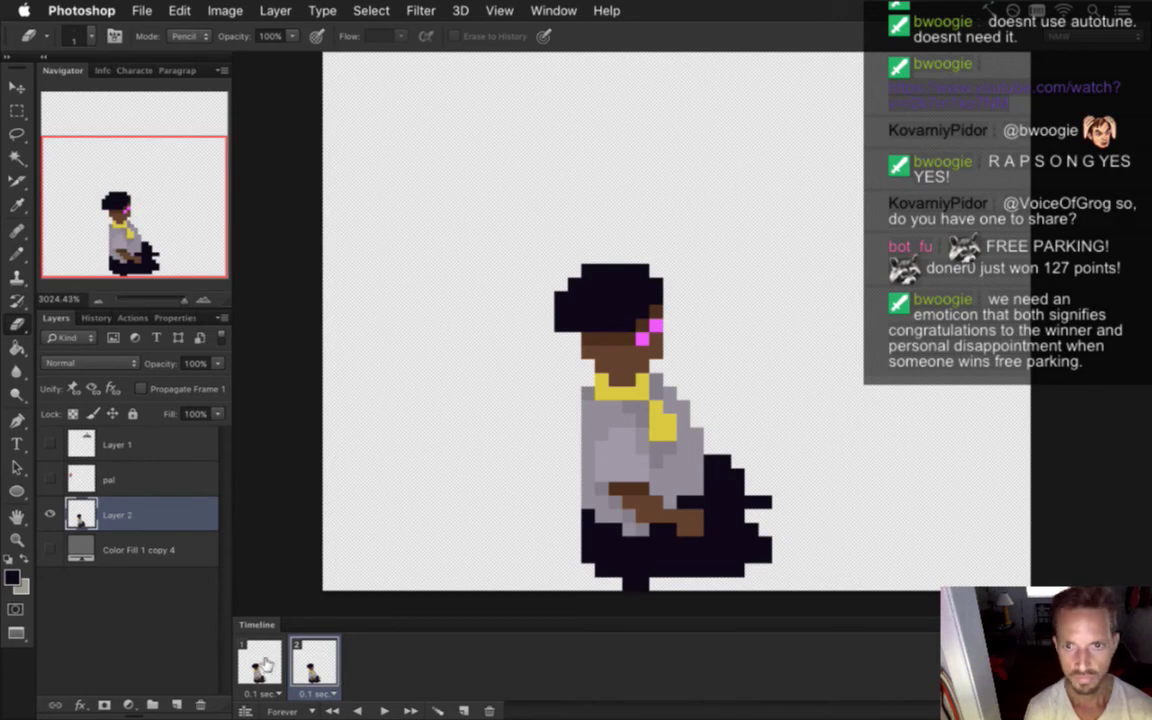
- Switch to Xcode, set the kTileNPC offset in patternBikeCrash1 to a.w2 - 1, save, and run the game to check the character's placement
key(super+Tab)
mouse_move(443, 345)
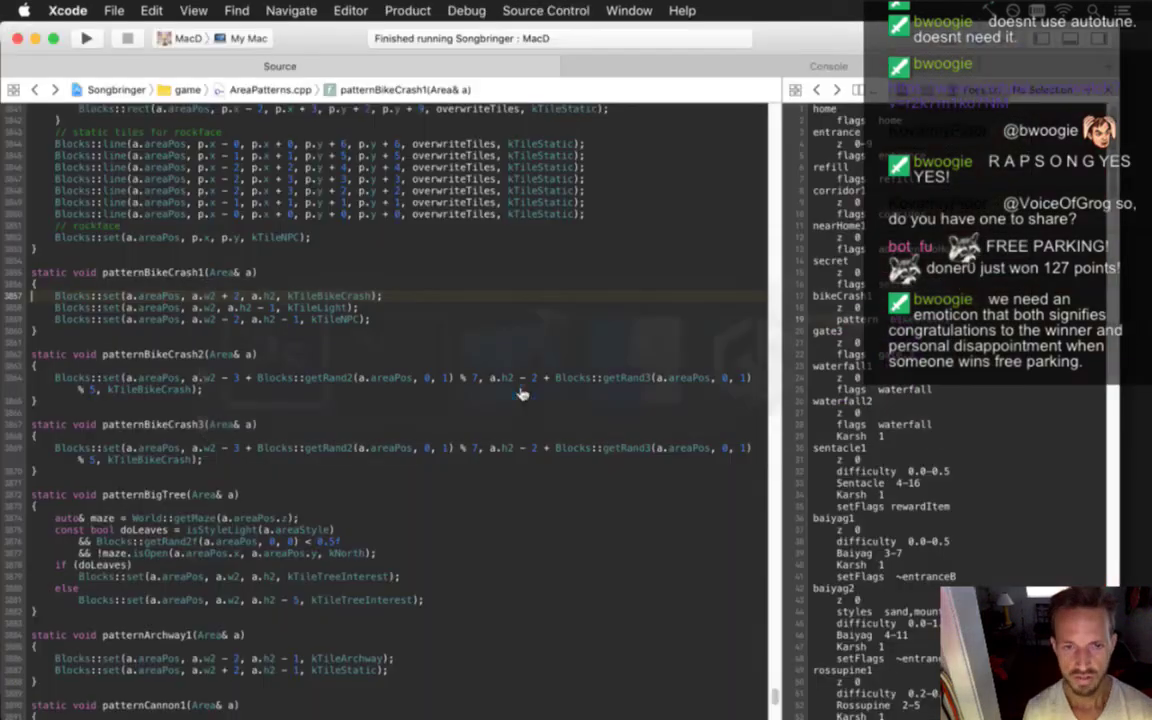
click(376, 484)
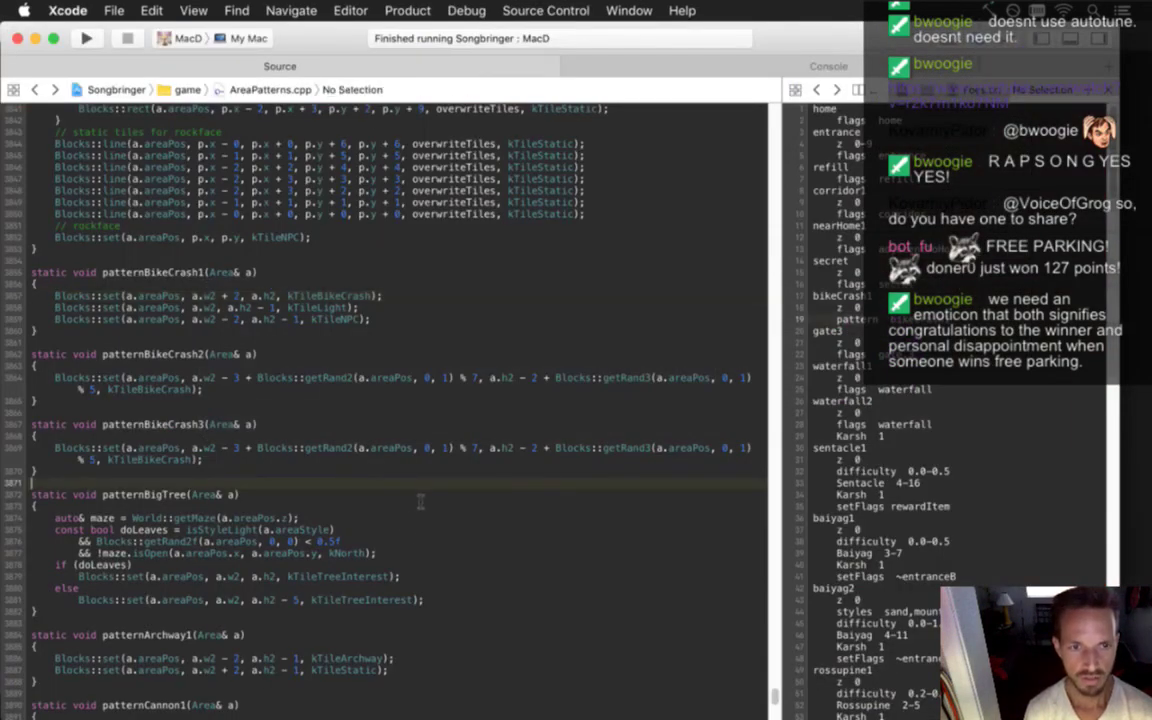
click(236, 320)
key(super+s)
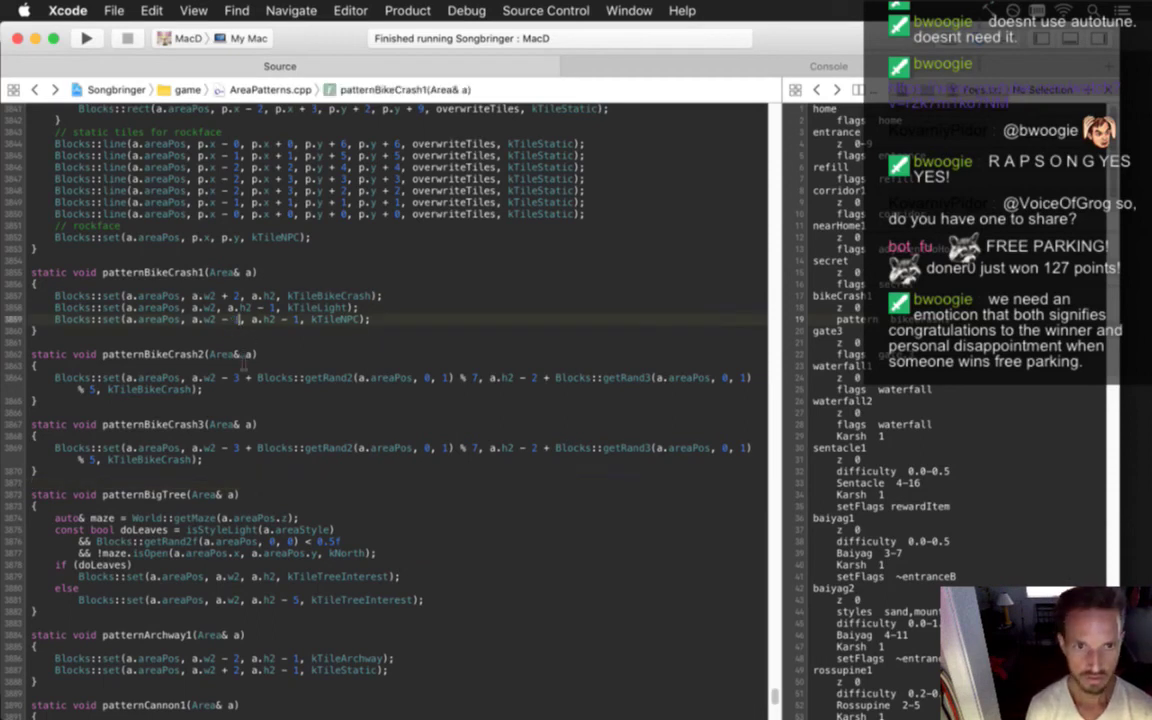
key(super+r)
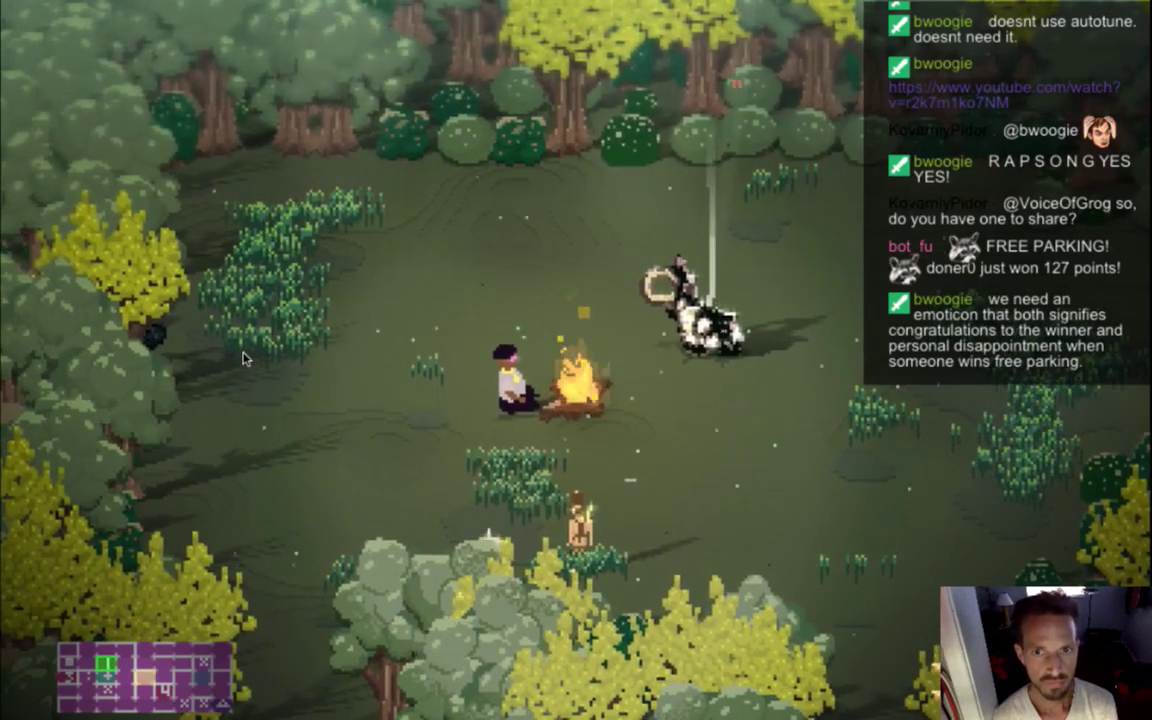
- Return to Xcode, restore the kTileNPC offset in patternBikeCrash1 to a.w2 - 2, save, and bring up the entity definitions beside the code
key(super+Tab)
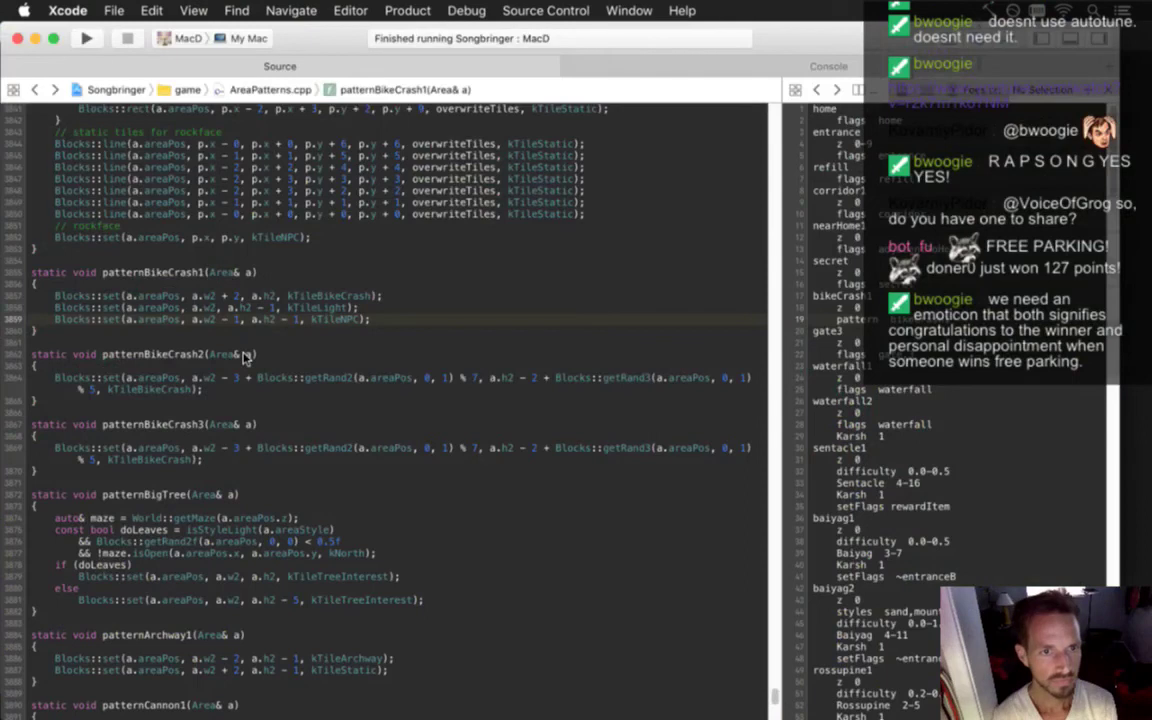
key(BackSpace)
text(2)
key(super+s)
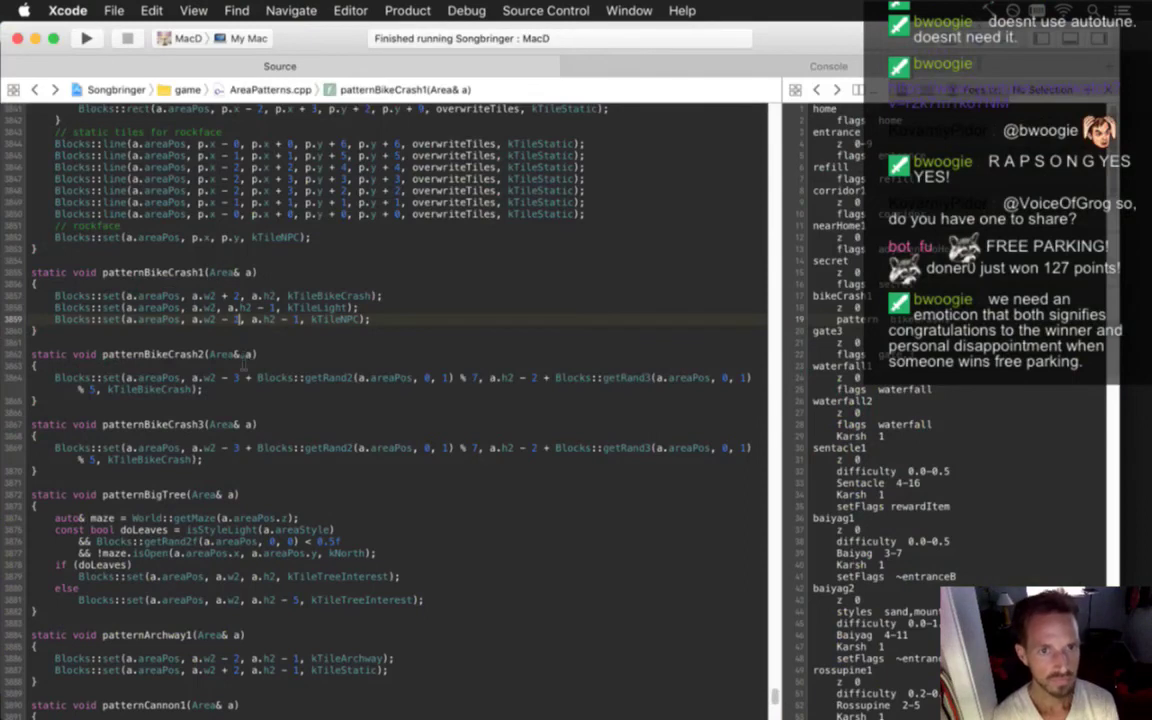
key(BackSpace)
text(2)
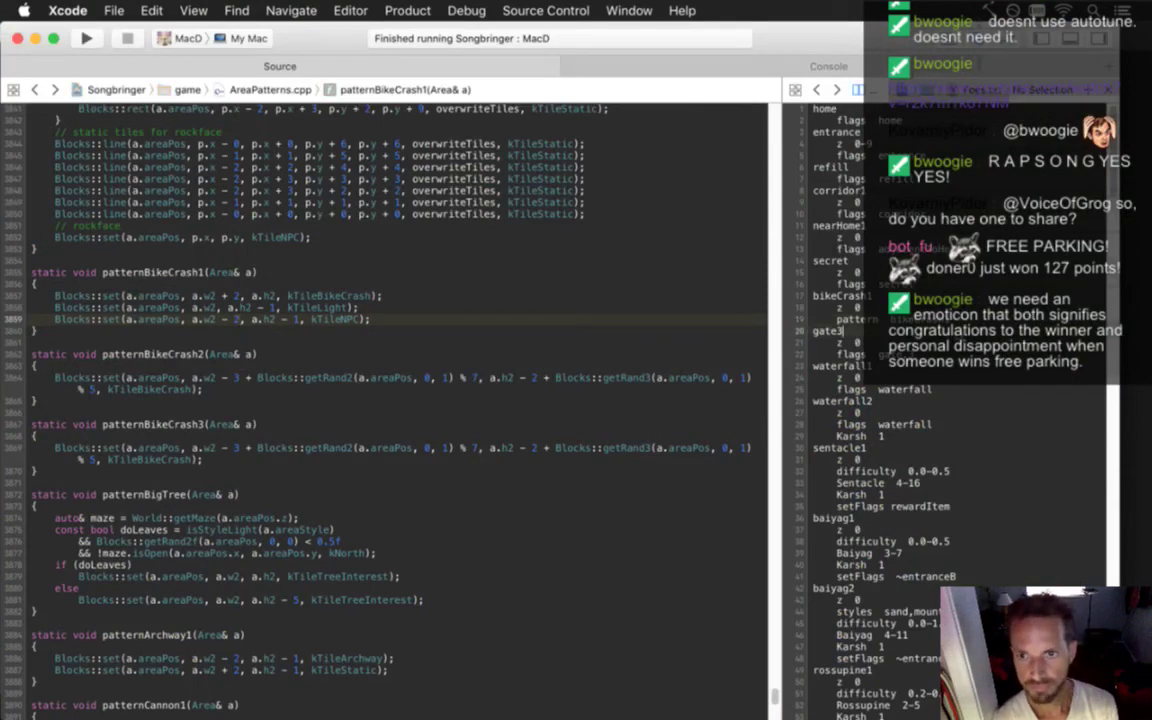
key(ctrl+super+Left)
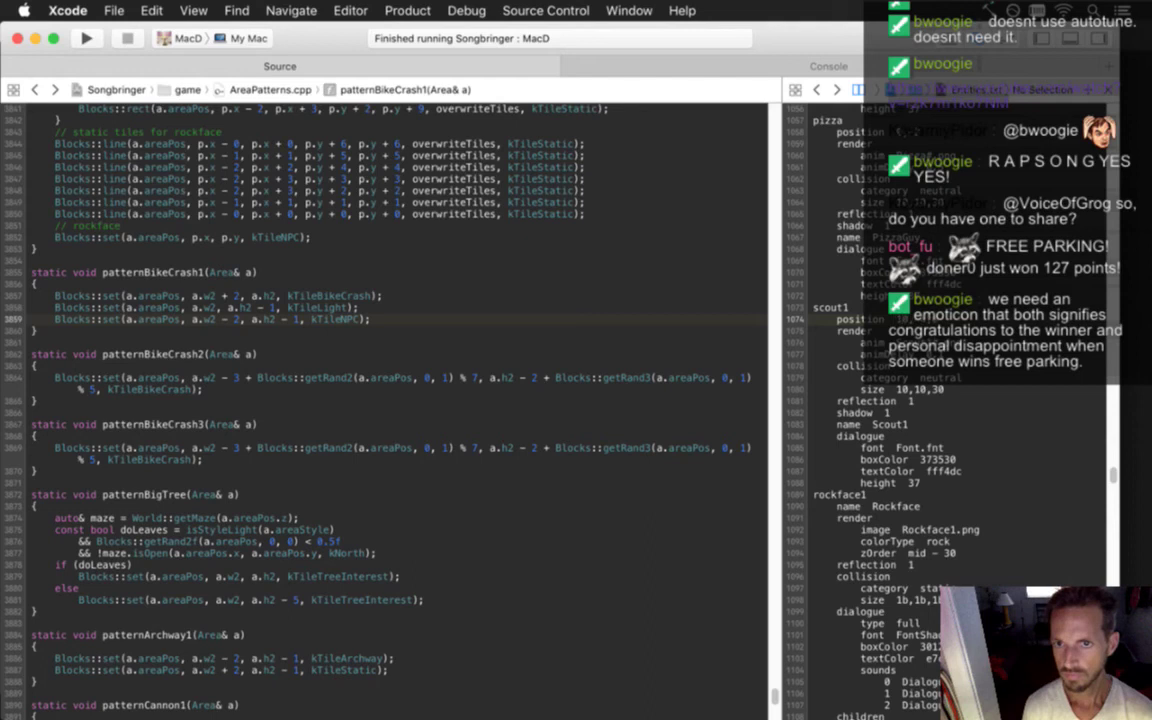
- Switch to Photoshop, select frame 1 of the character, and sample a medium brown from the logs in Logs.psd
key(super+Tab)
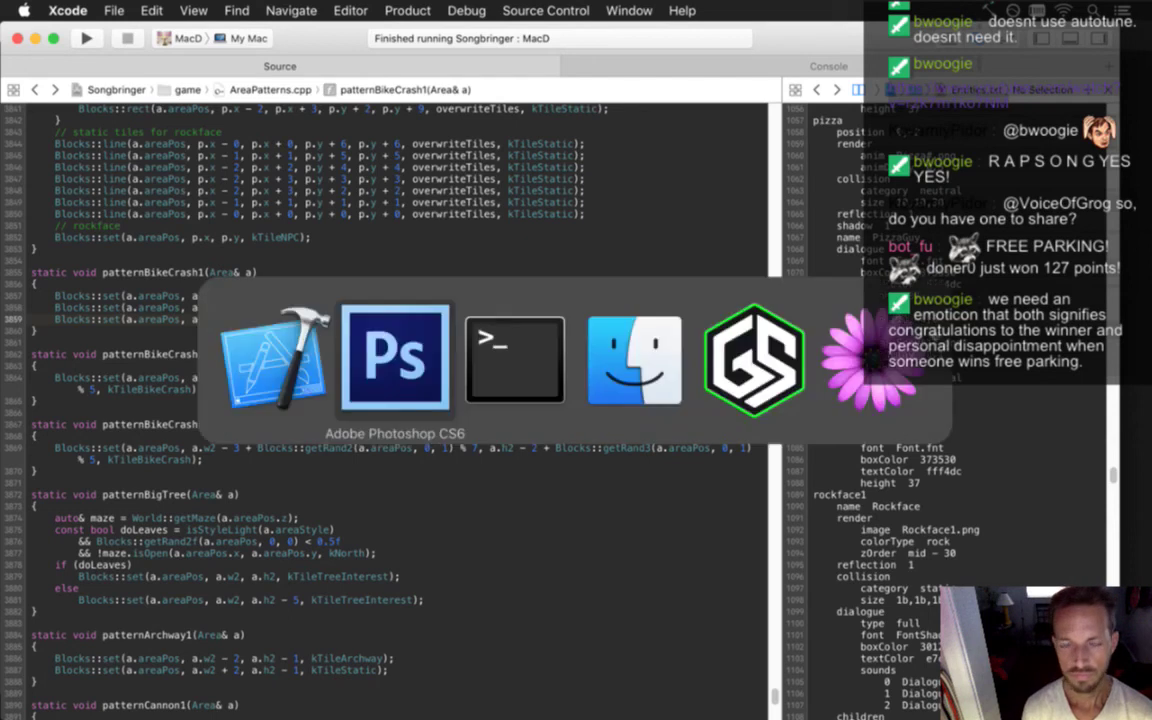
click(390, 380)
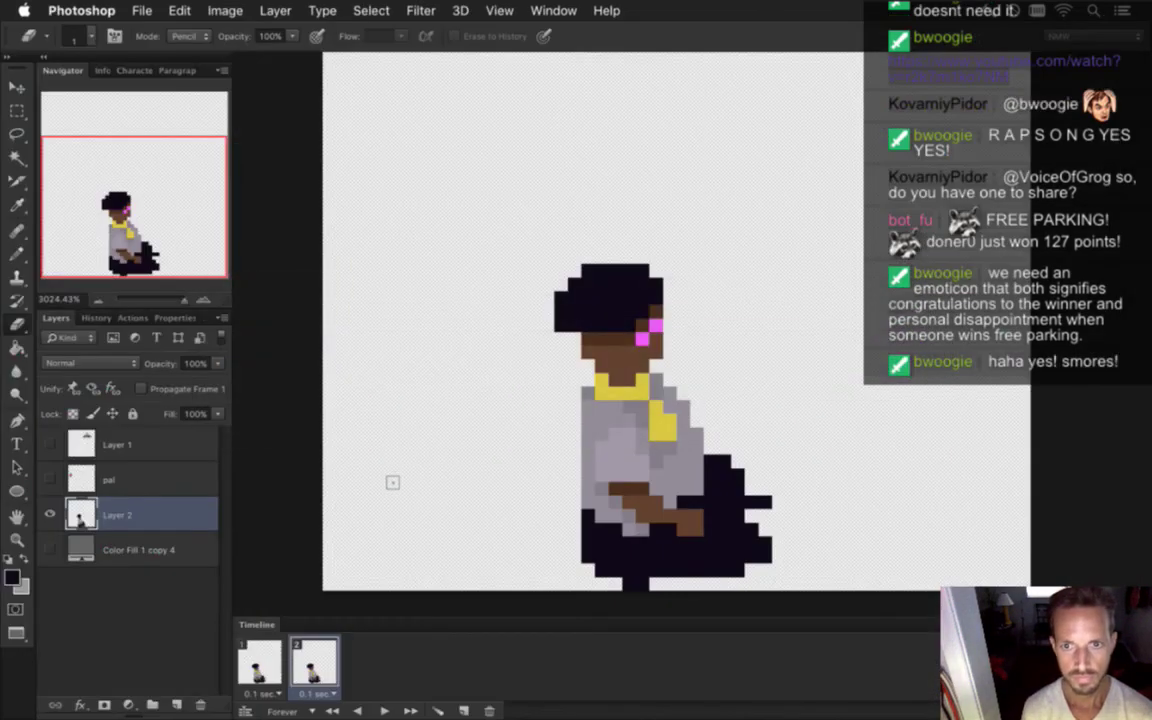
click(259, 662)
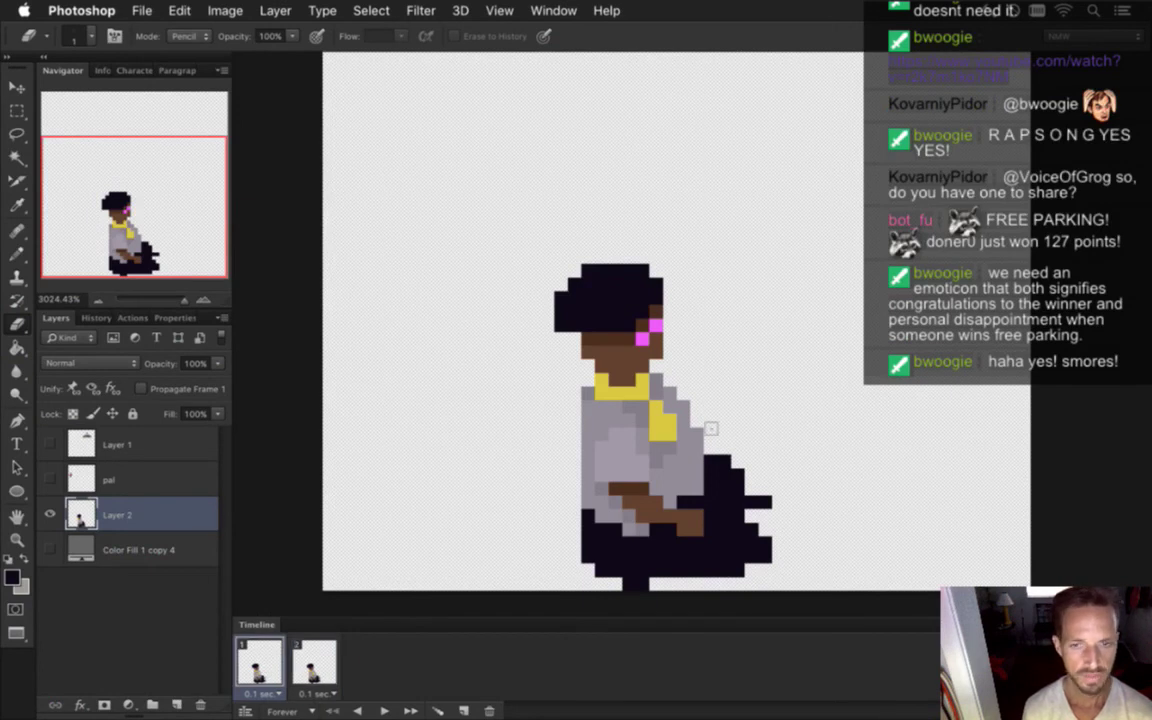
key(i)
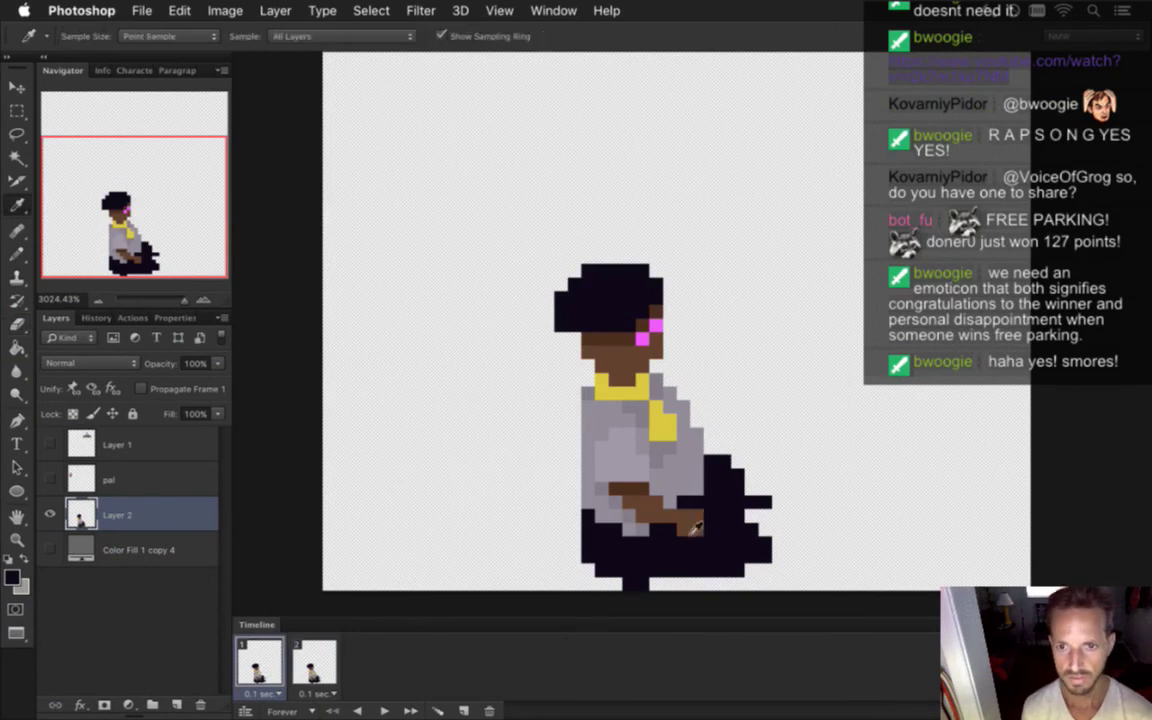
click(553, 10)
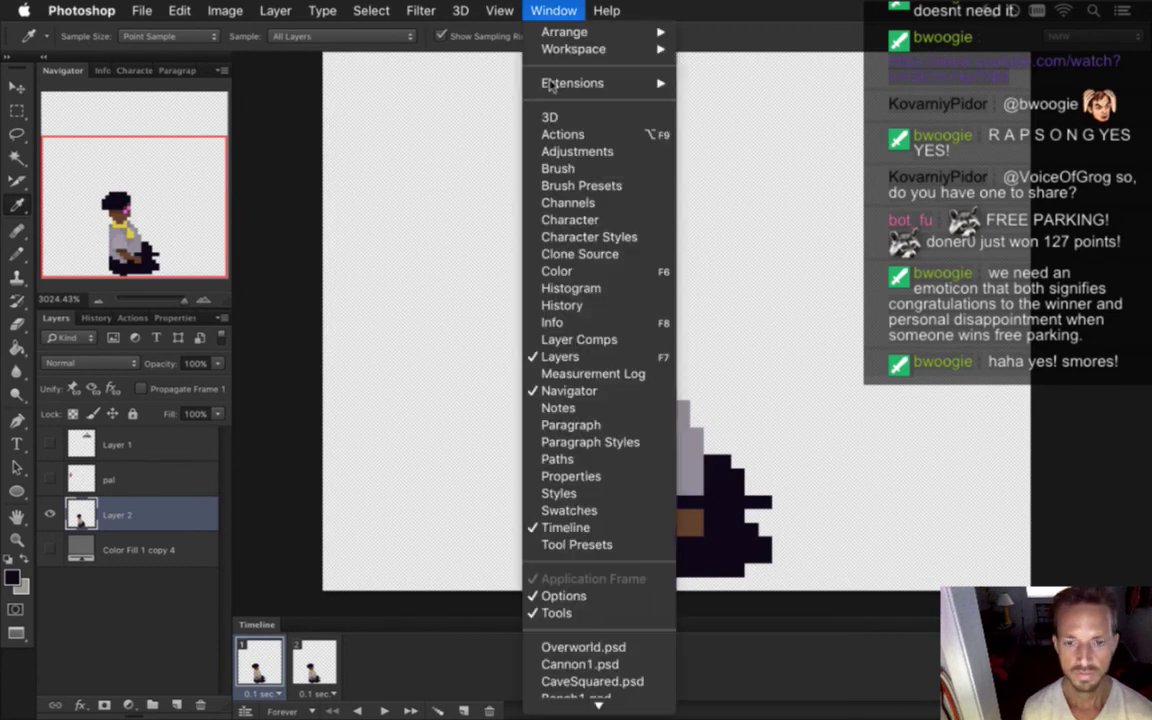
click(590, 665)
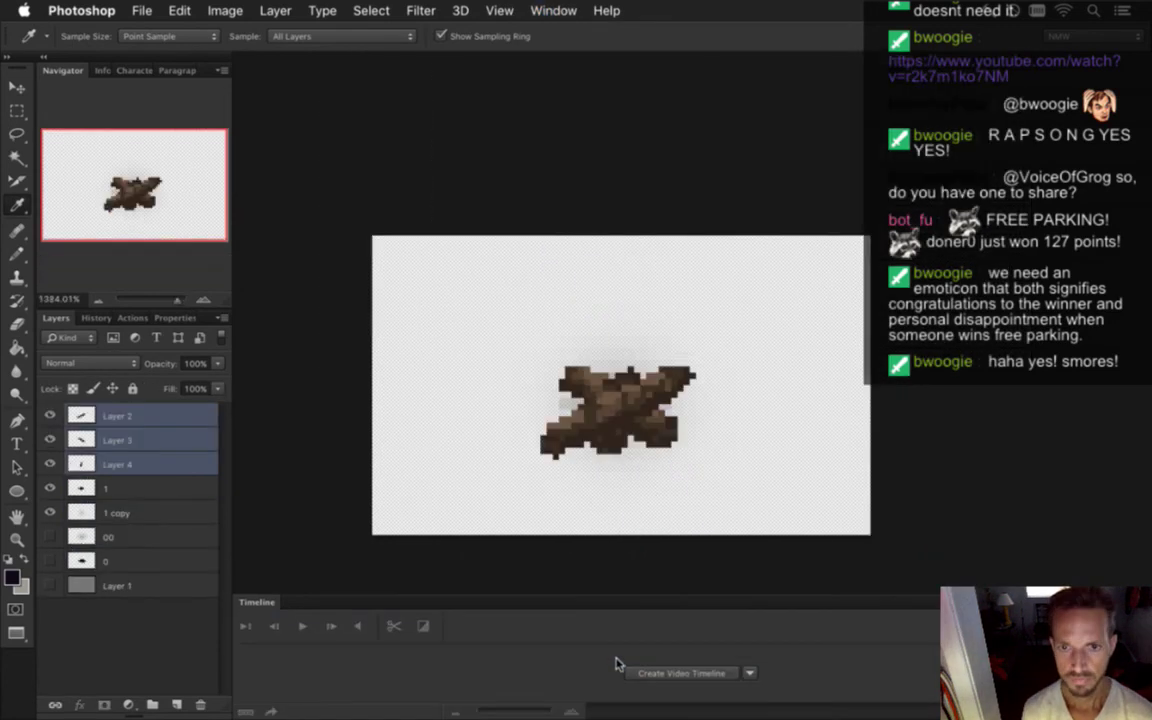
click(618, 407)
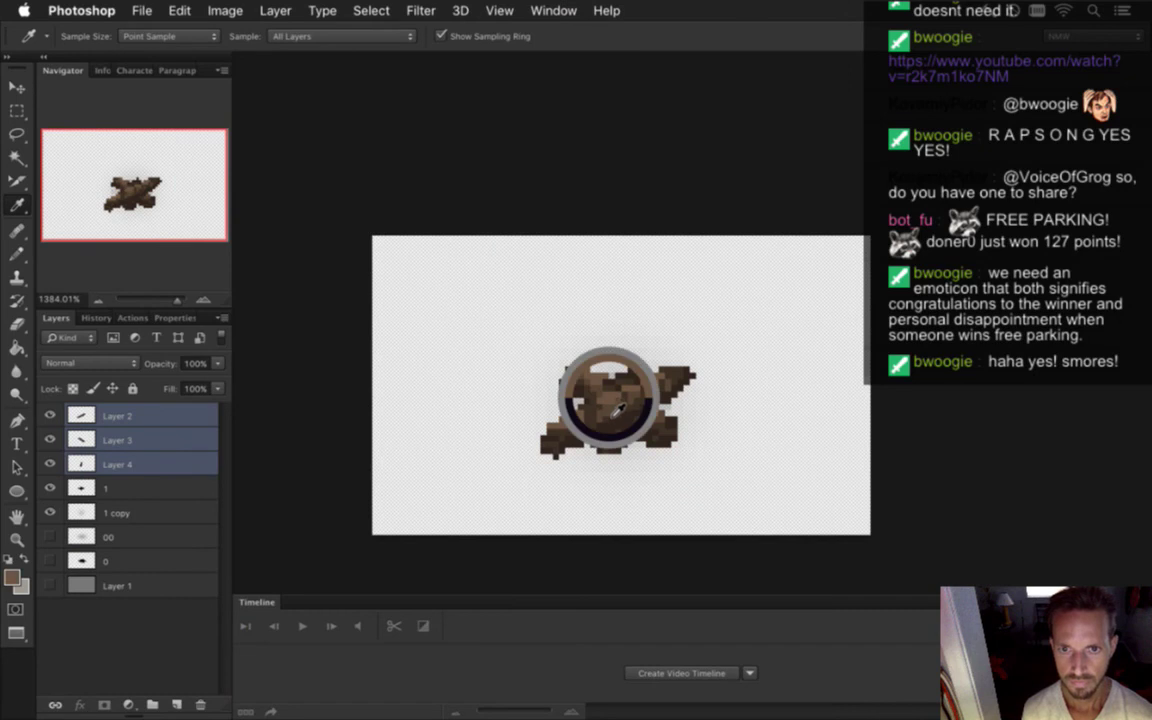
- In Scout1.psd, draw a brown stick sloping down from the chest past the knees and thin it by erasing its overlapping pixels
click(553, 10)
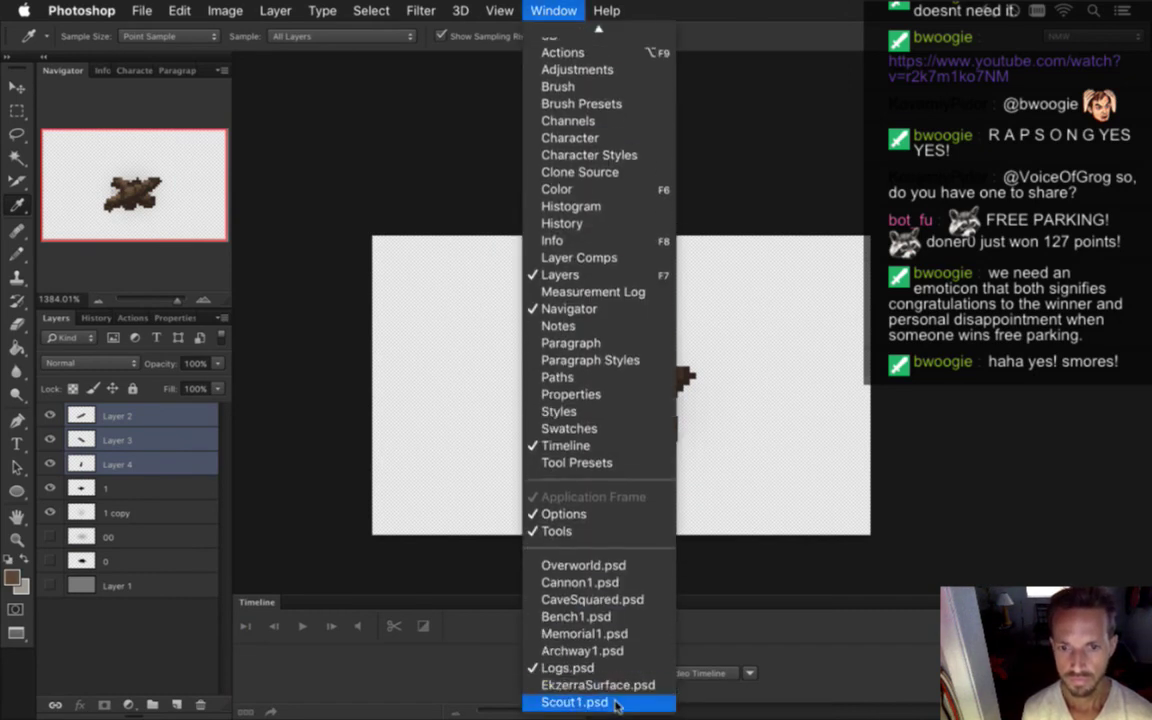
click(615, 702)
key(b)
drag(718, 460, 819, 487)
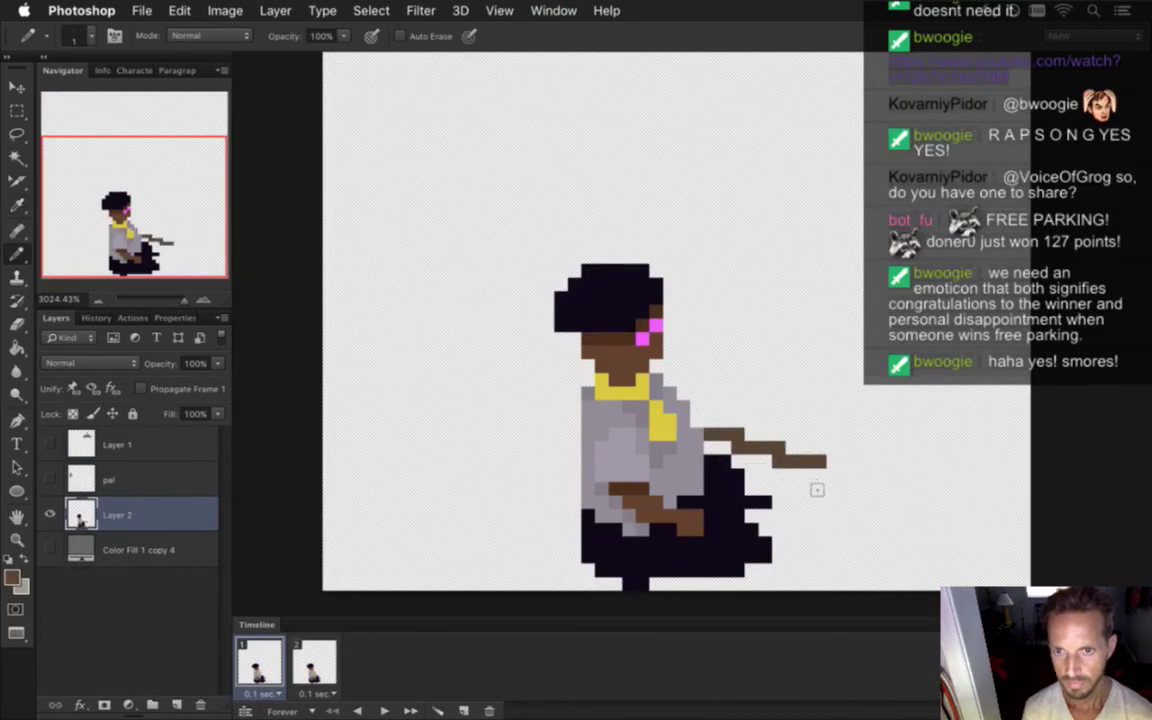
key(e)
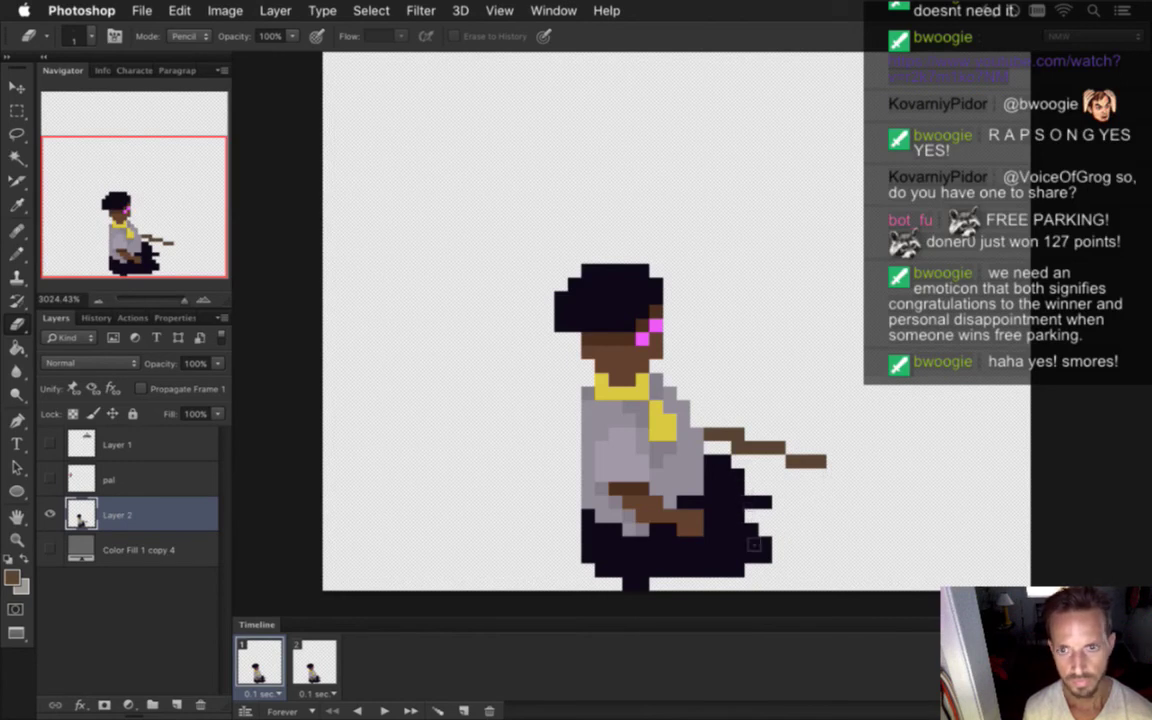
- Sample a darker brown from Logs.psd and shade the rear end of each stick segment in Scout1.psd
click(553, 10)
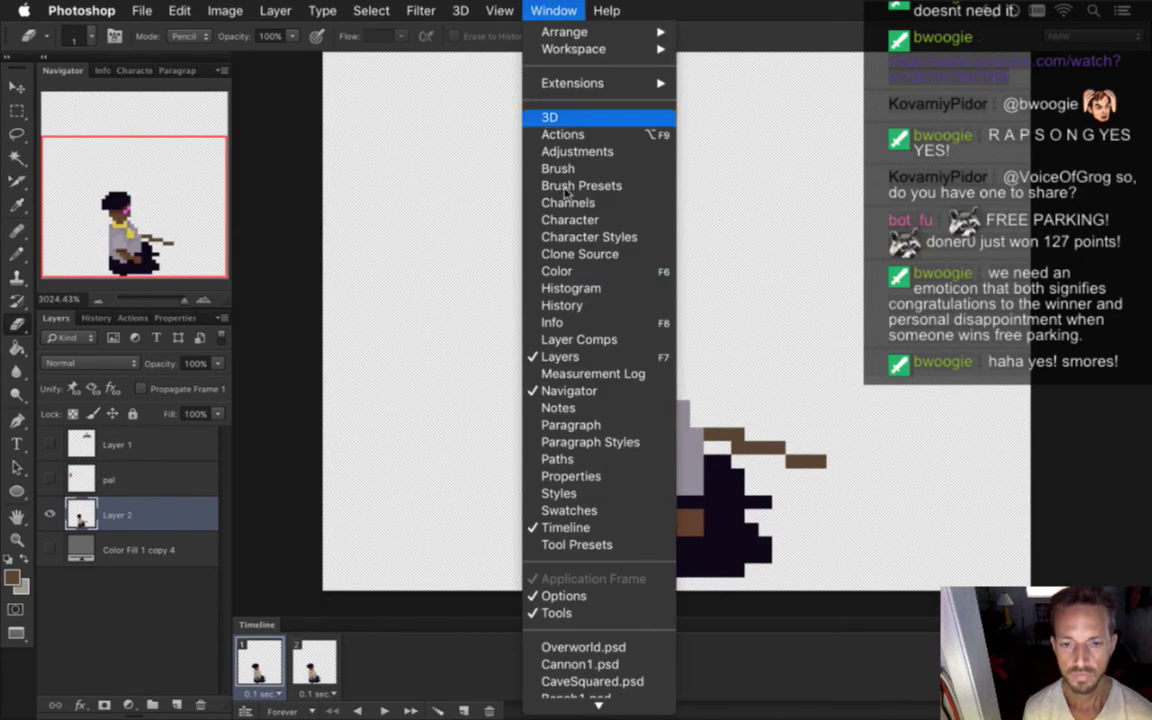
click(615, 702)
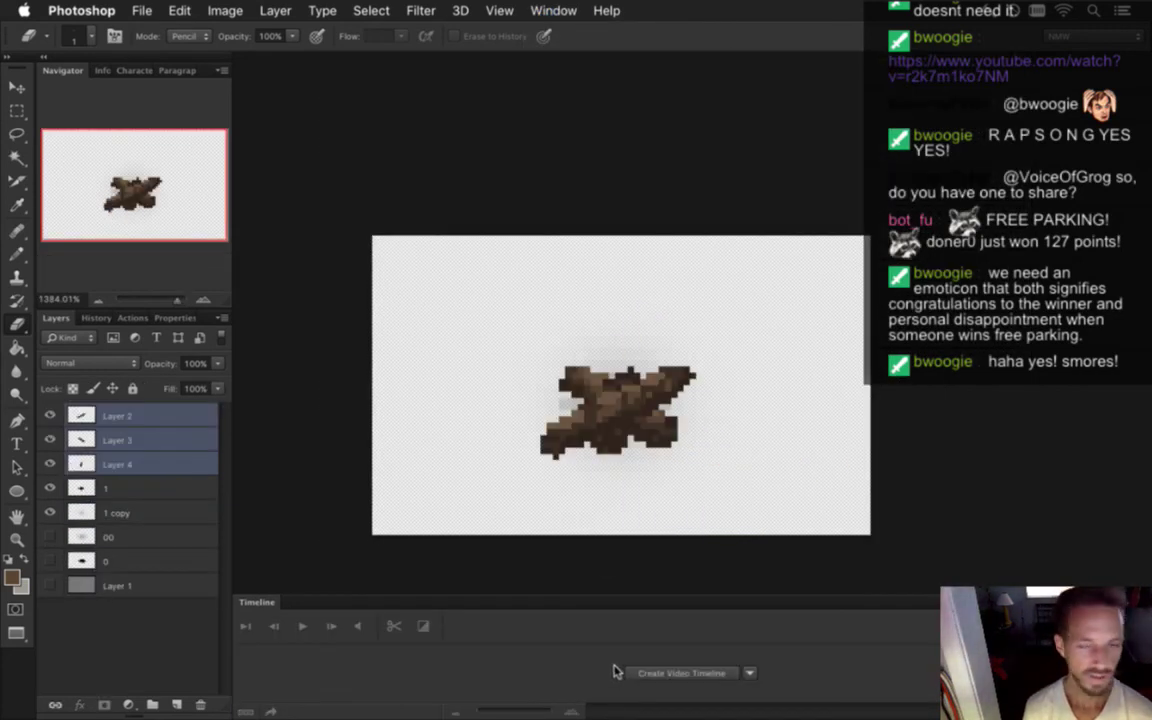
key(i)
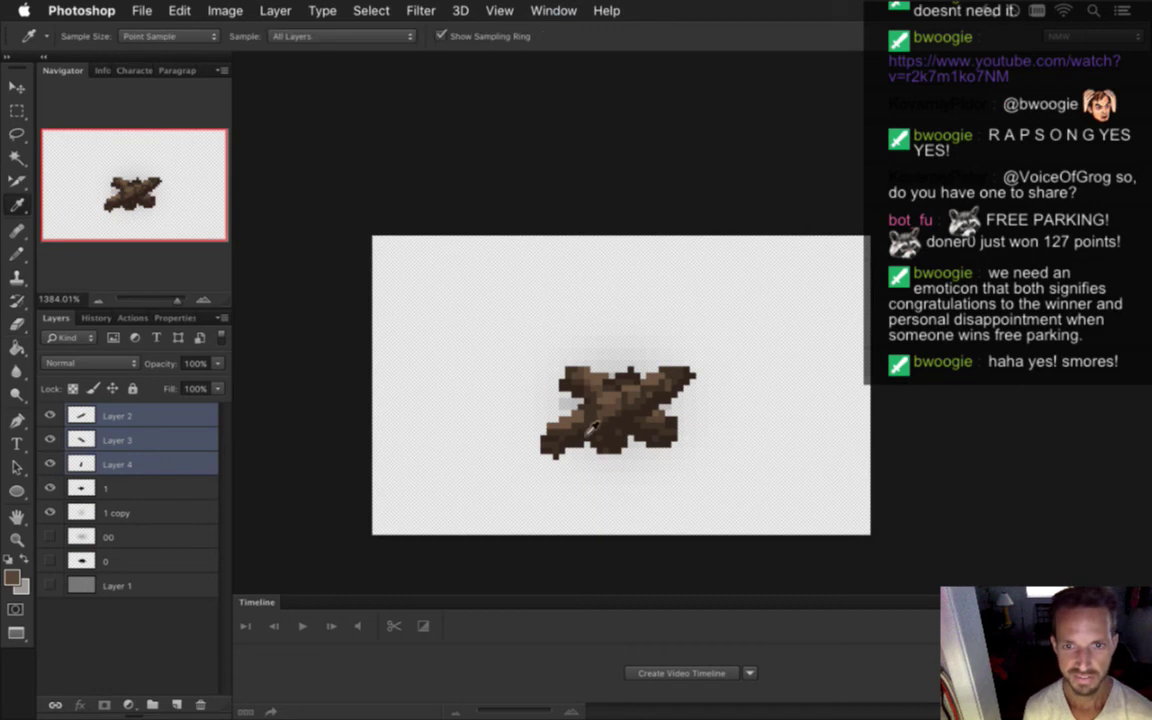
click(527, 394)
click(553, 10)
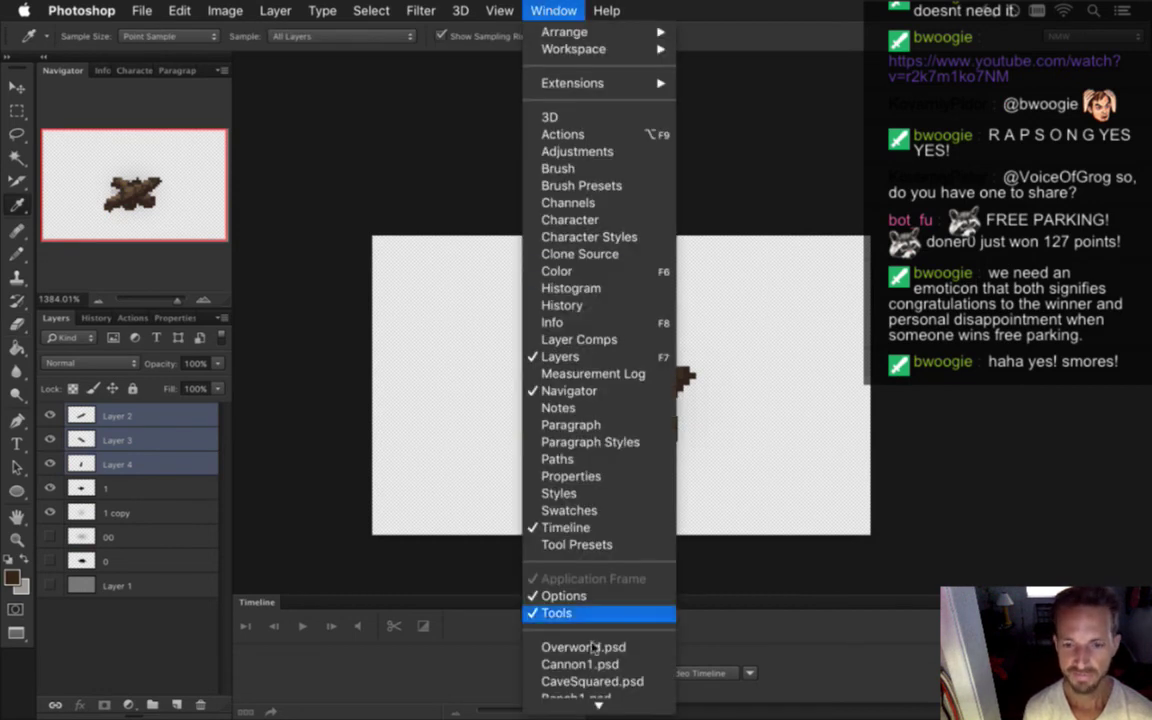
click(597, 699)
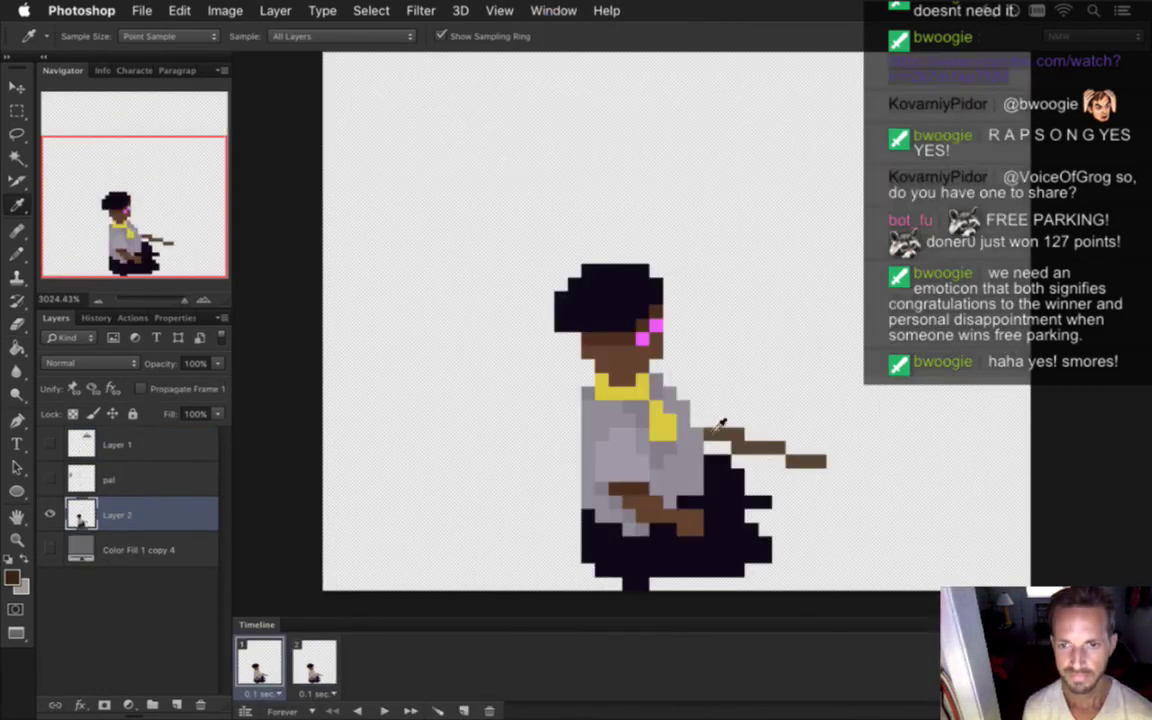
key(b)
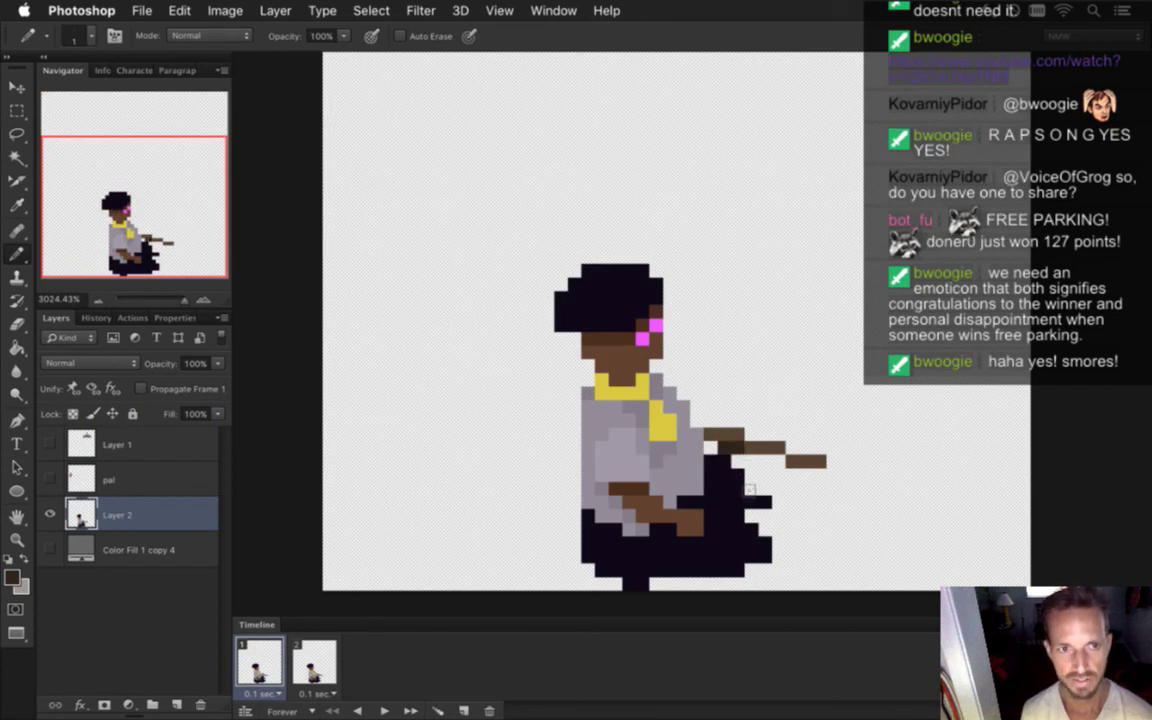
key(e)
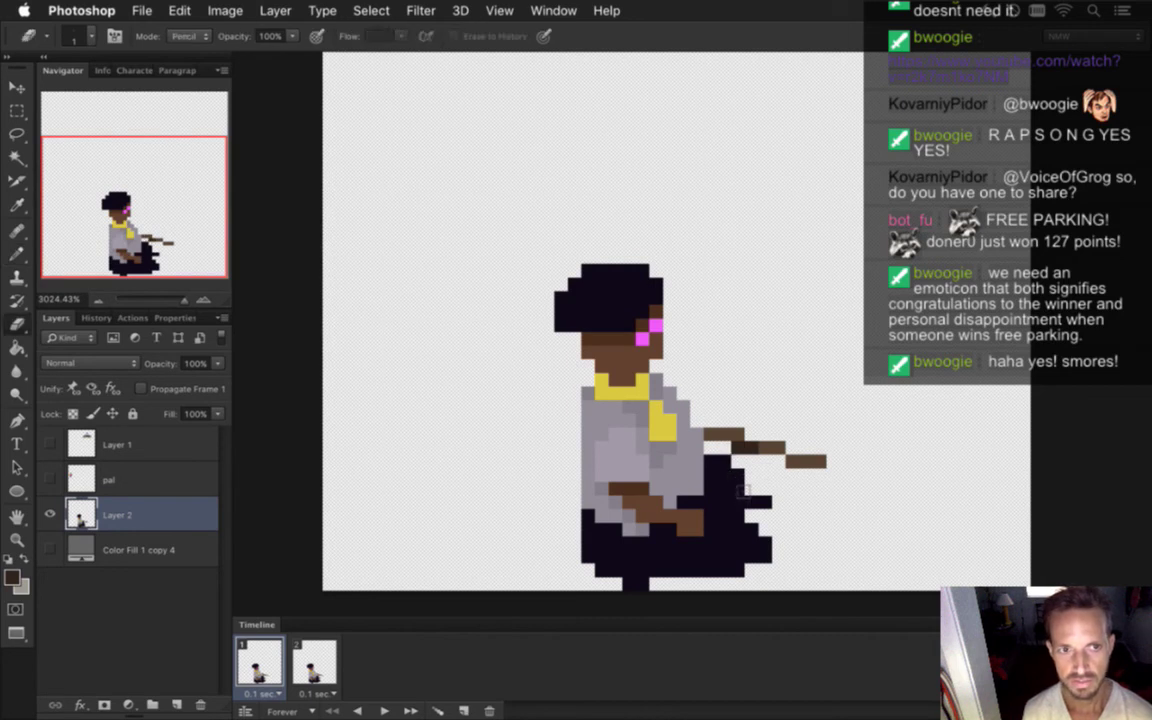
key(b)
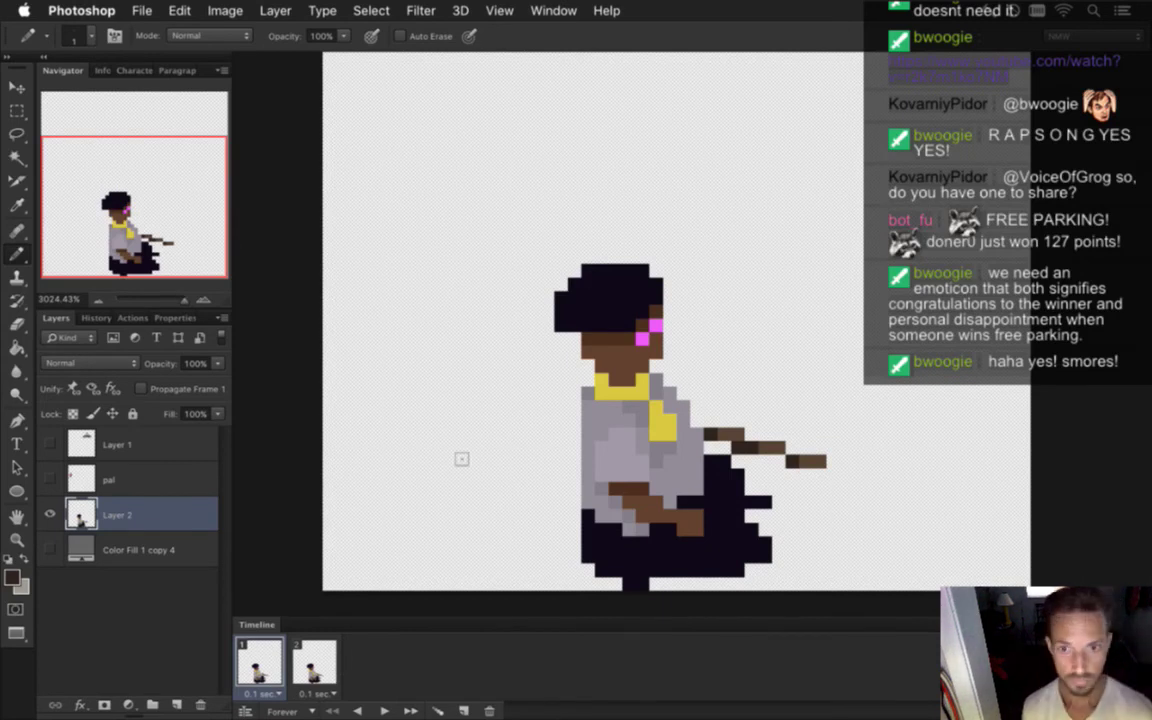
- Shade parts of the scarf with its sampled yellow shifted to hue 47 (#dab842)
key(i)
click(600, 381)
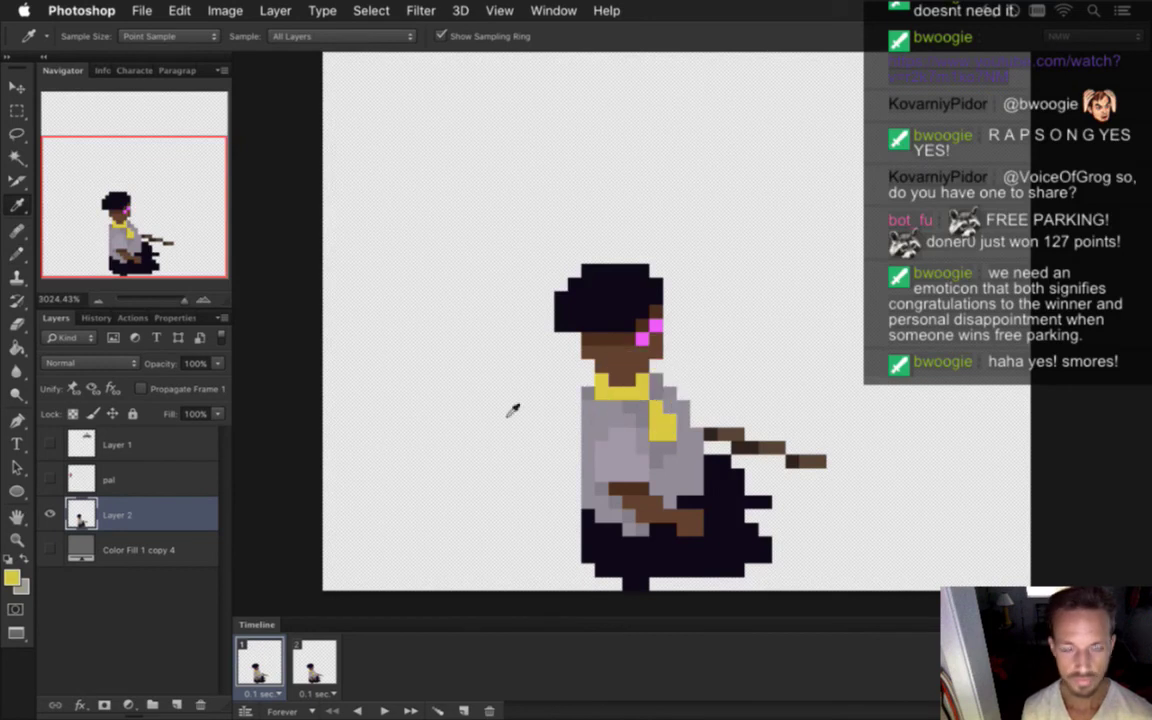
click(12, 578)
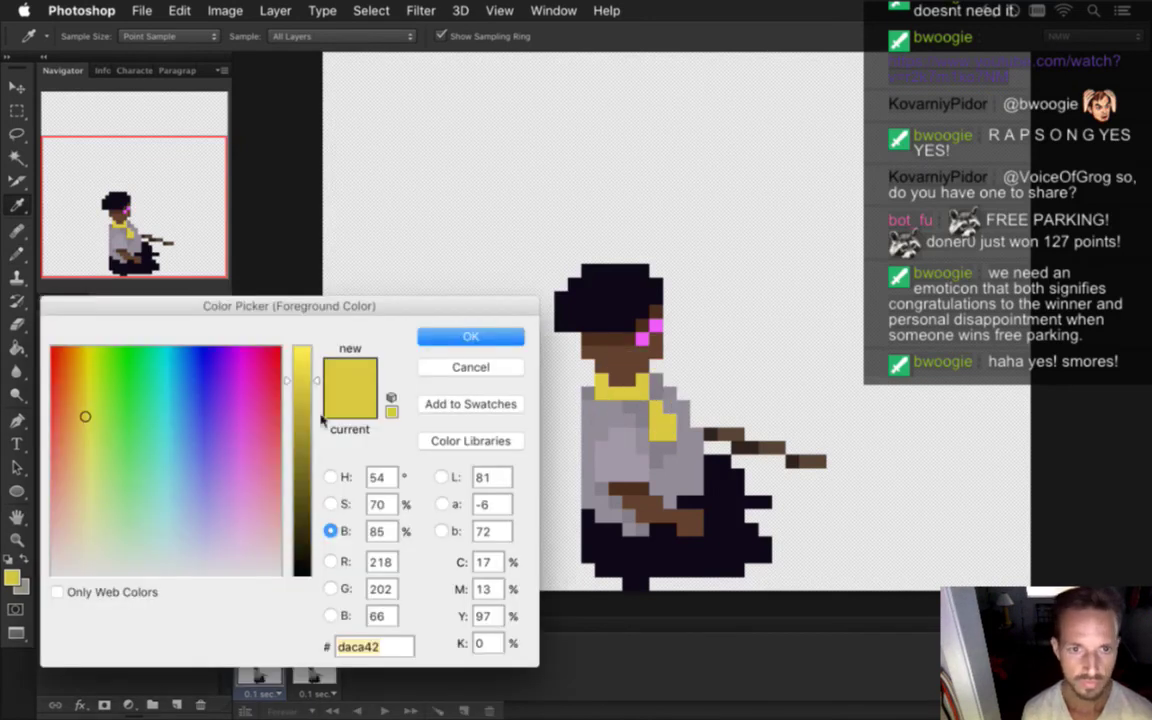
click(330, 477)
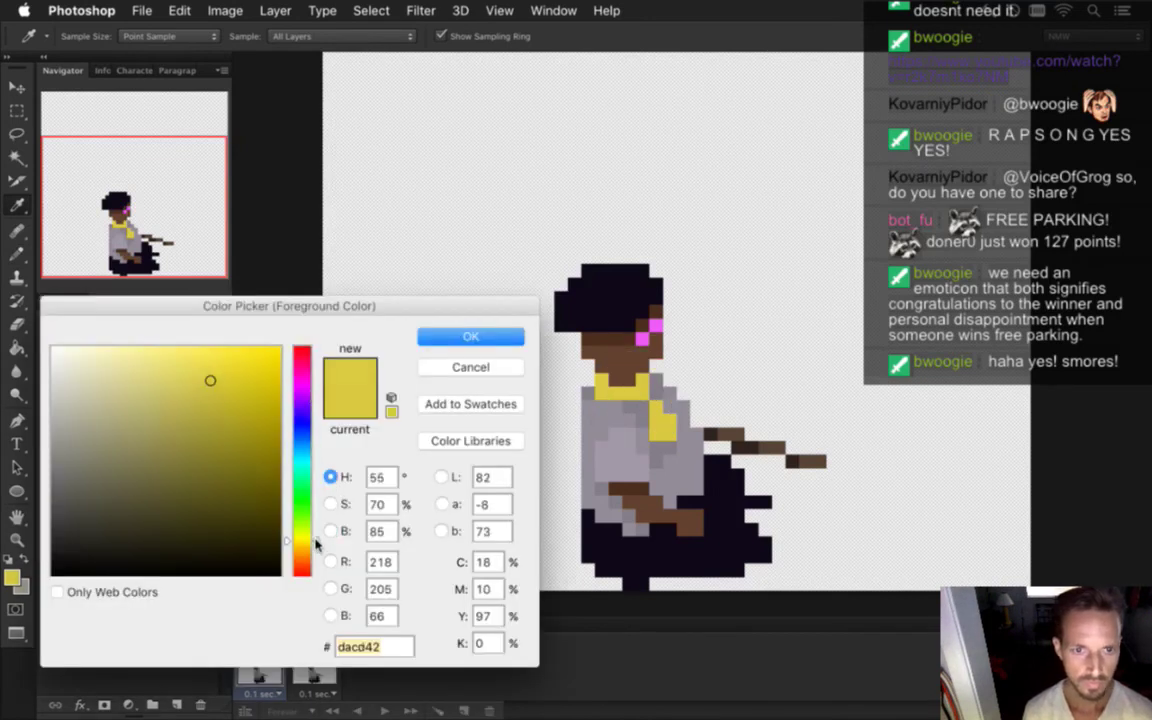
drag(316, 543, 316, 548)
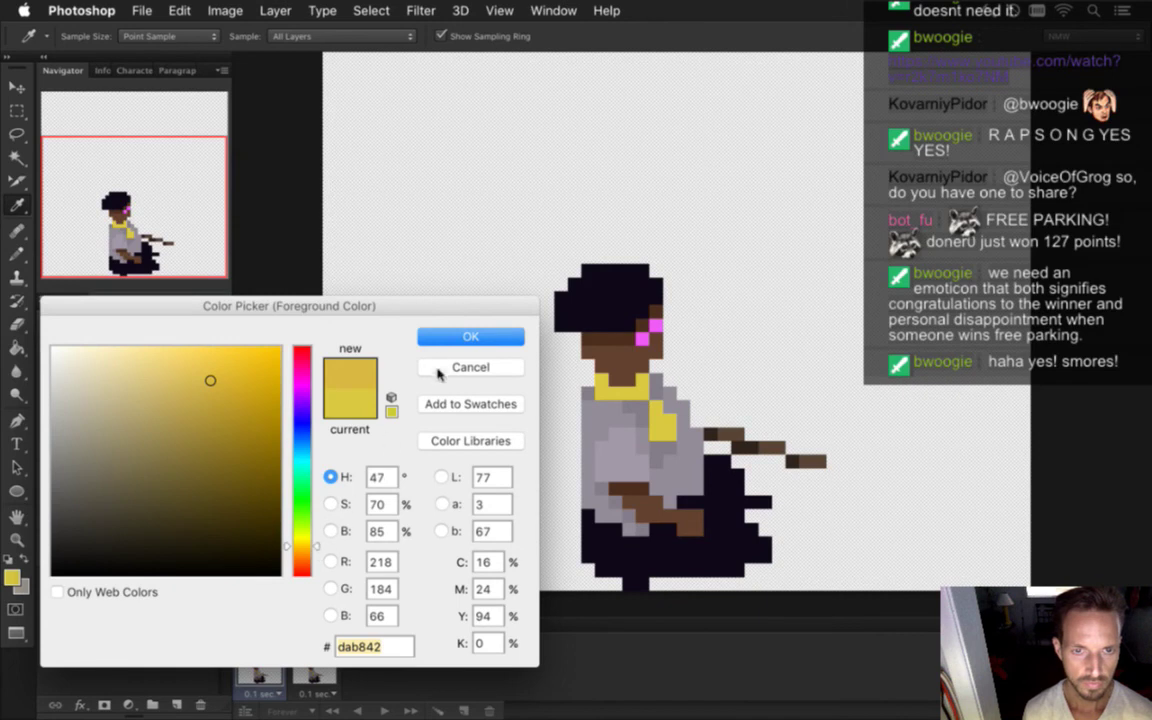
click(450, 336)
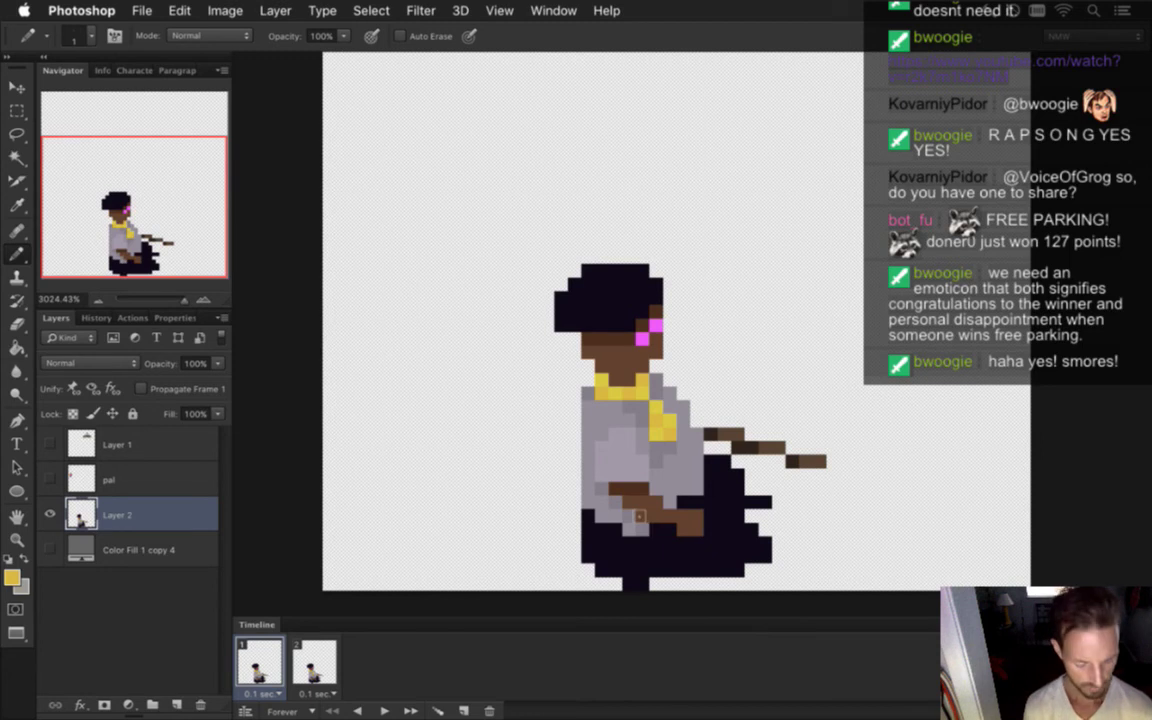
key(alt+shift+super+r)
key(Return)
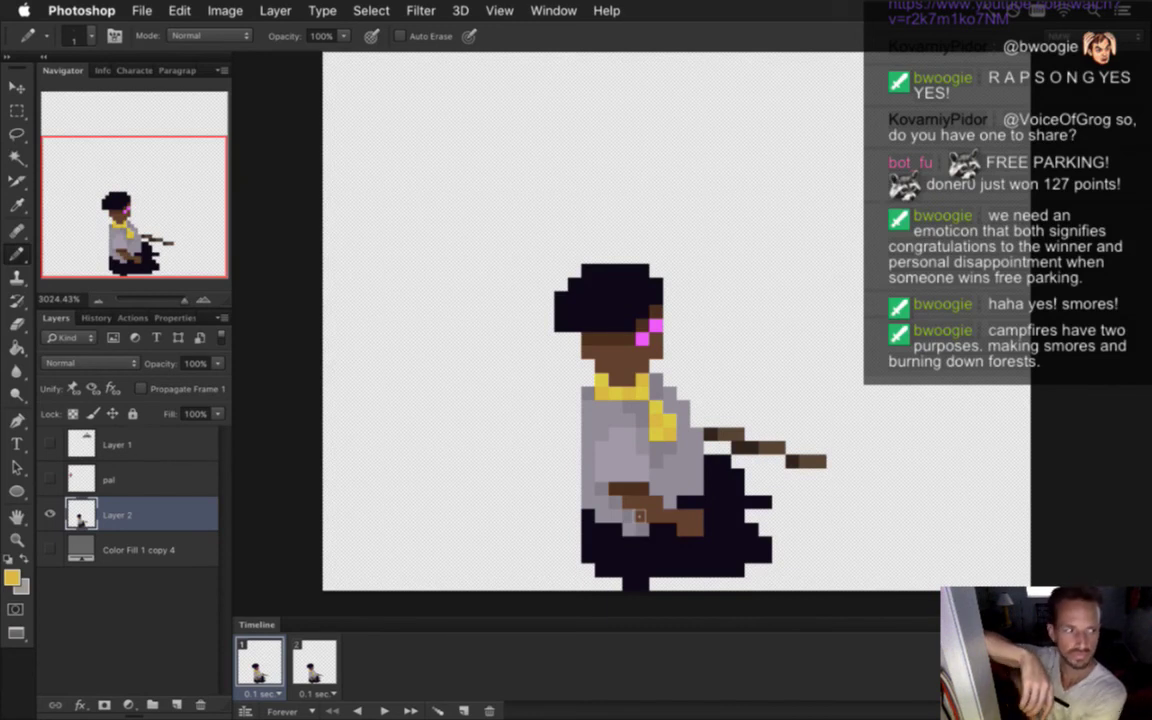
- Switch to the game and walk the player around the campfire to examine the seated character holding the stick
key(super+Tab)
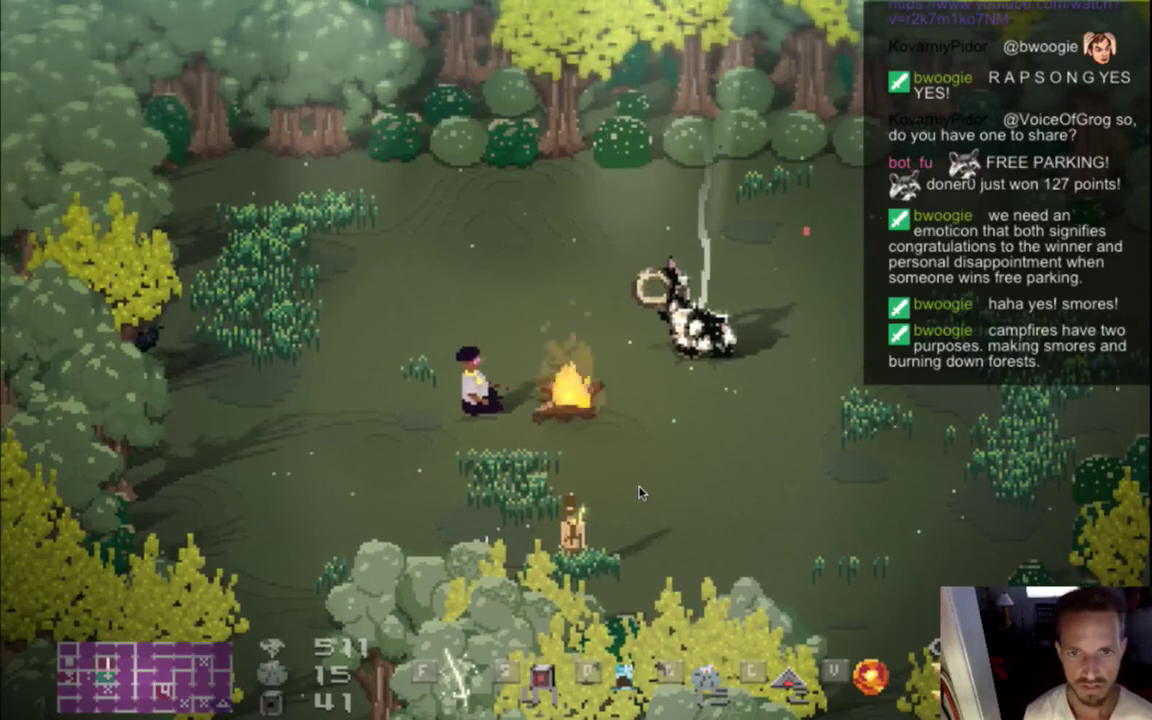
key(Right)
key(Up)
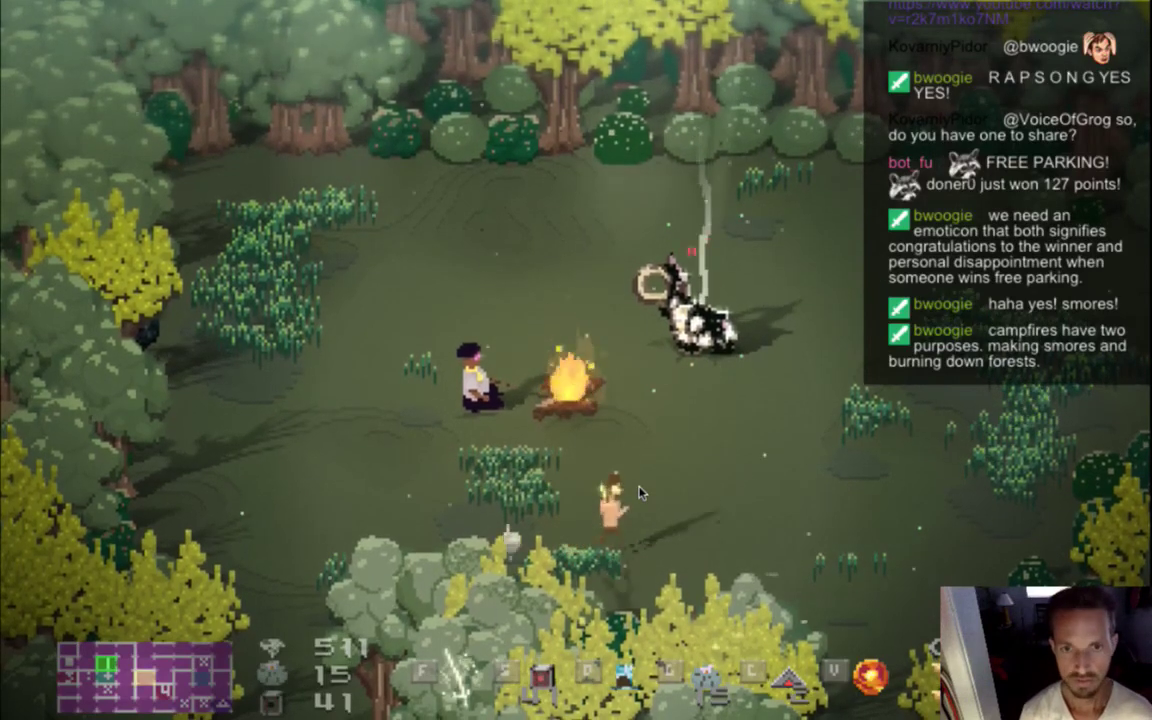
key(Left)
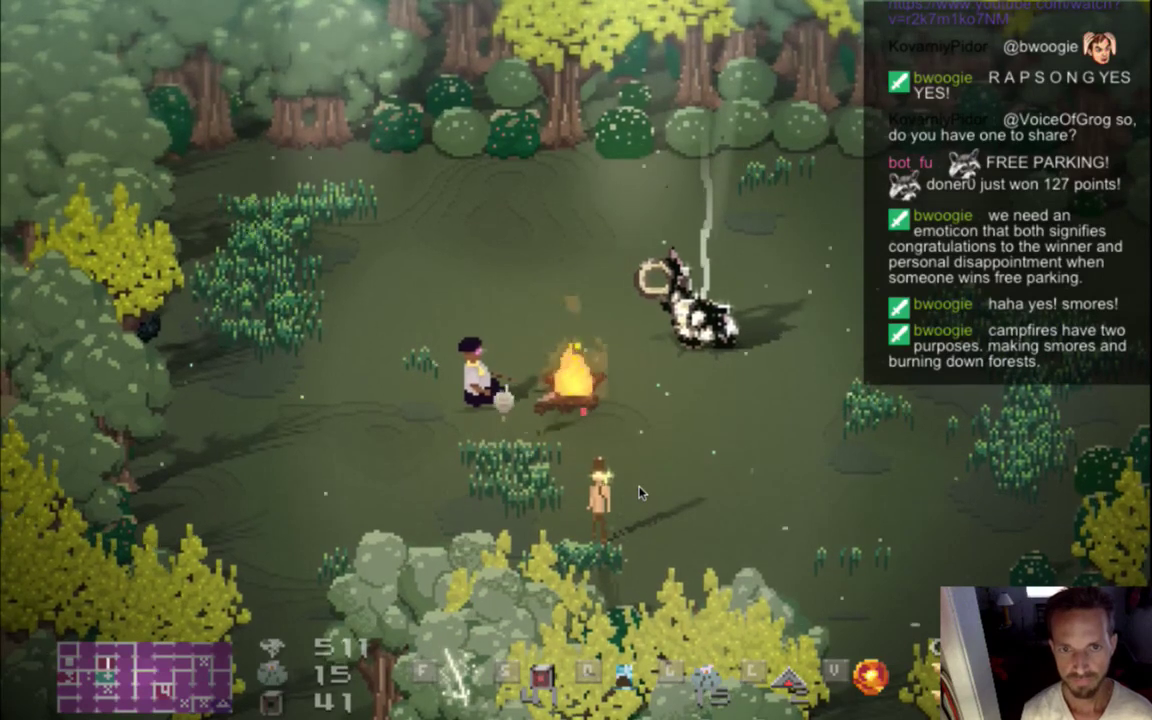
key(a)
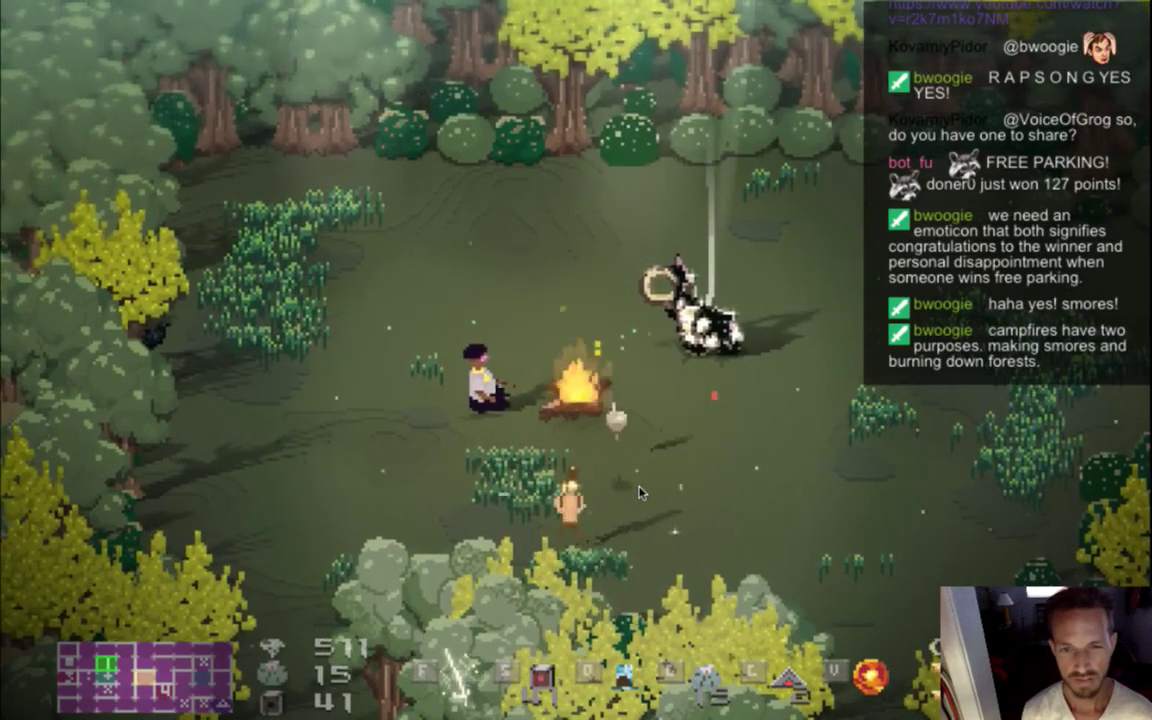
key(d)
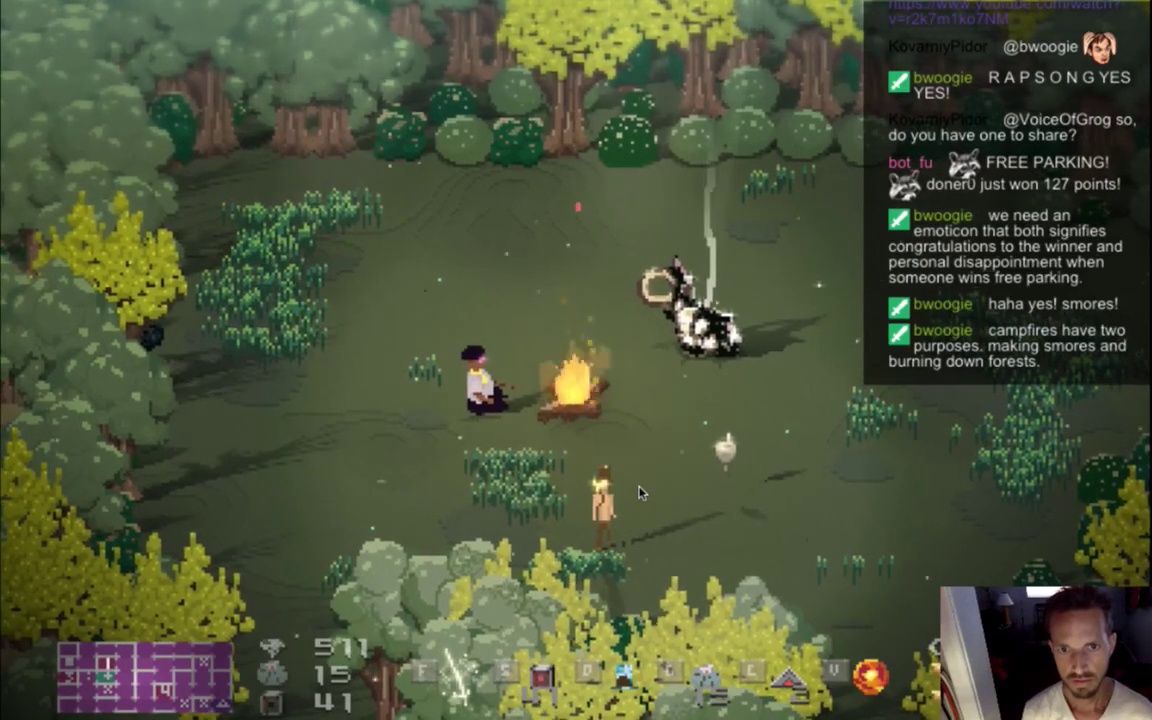
- Switch to Photoshop and repaint the stick darker, combining its sampled dark brown with a muted mid brown
key(super+Tab)
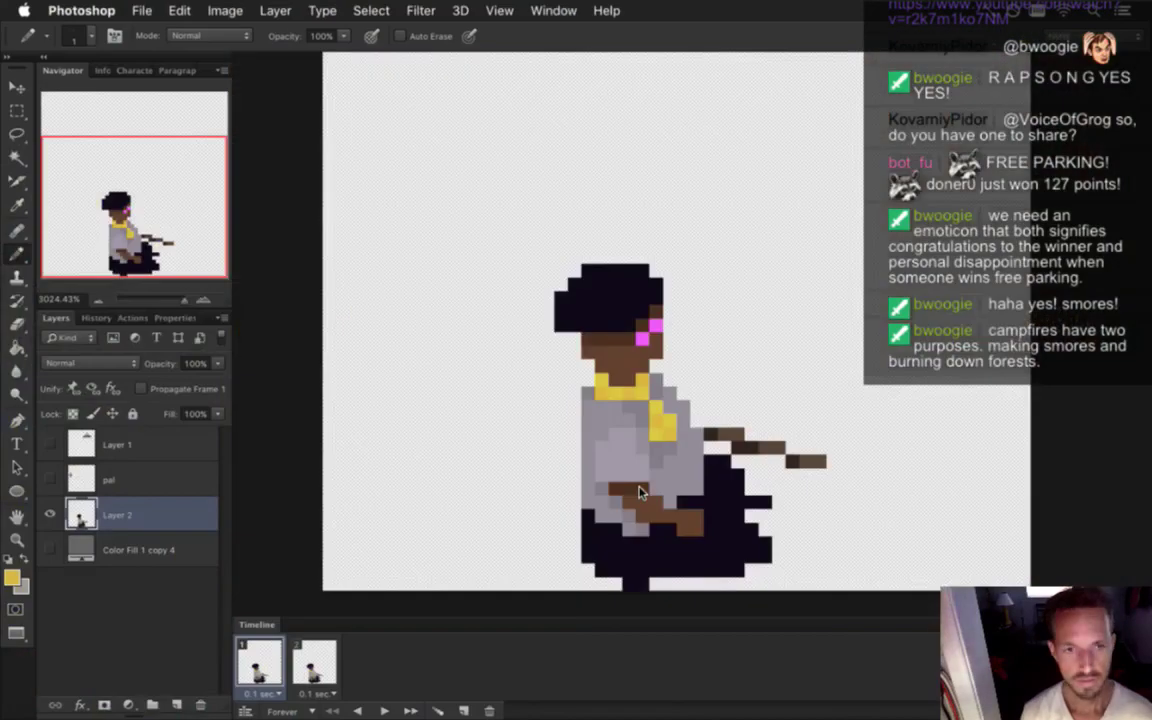
key(i)
click(718, 448)
key(b)
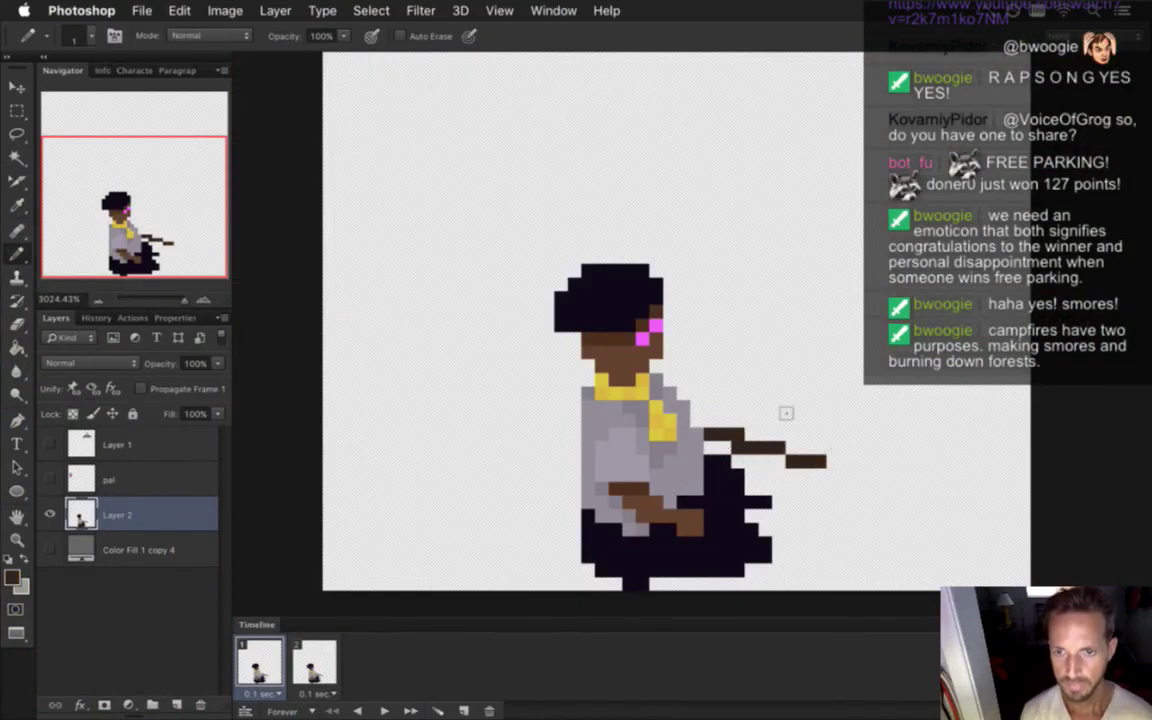
key(super+z)
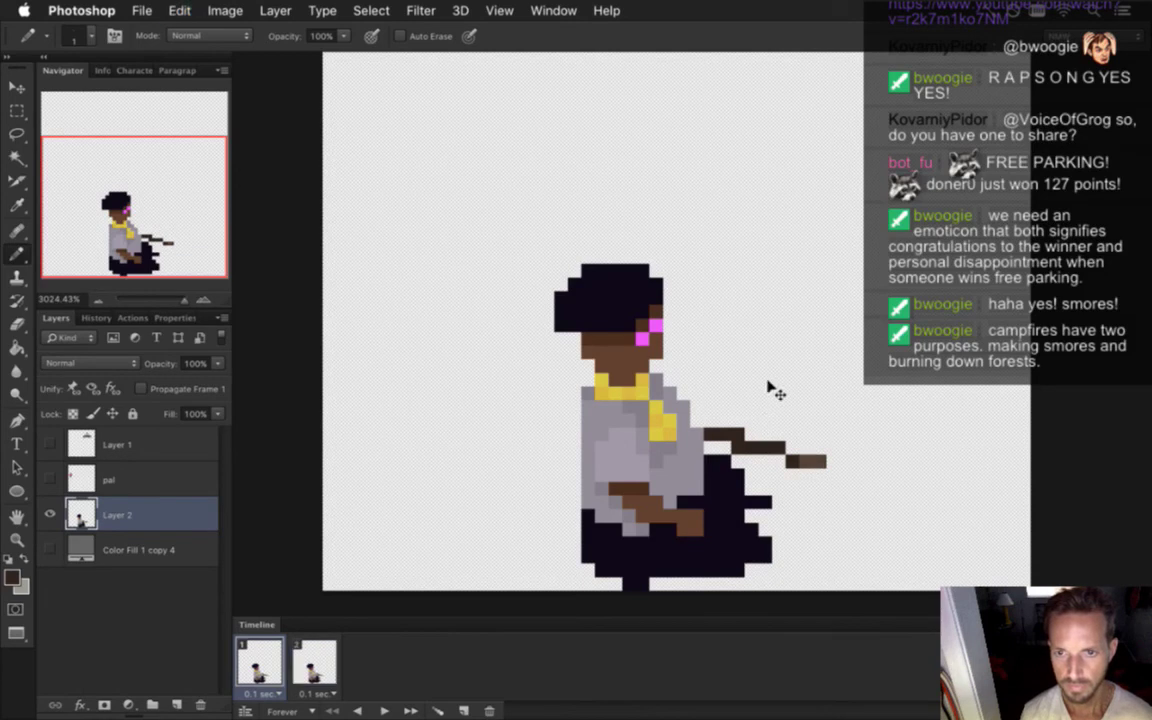
alt+click(812, 465)
key(5)
key(0)
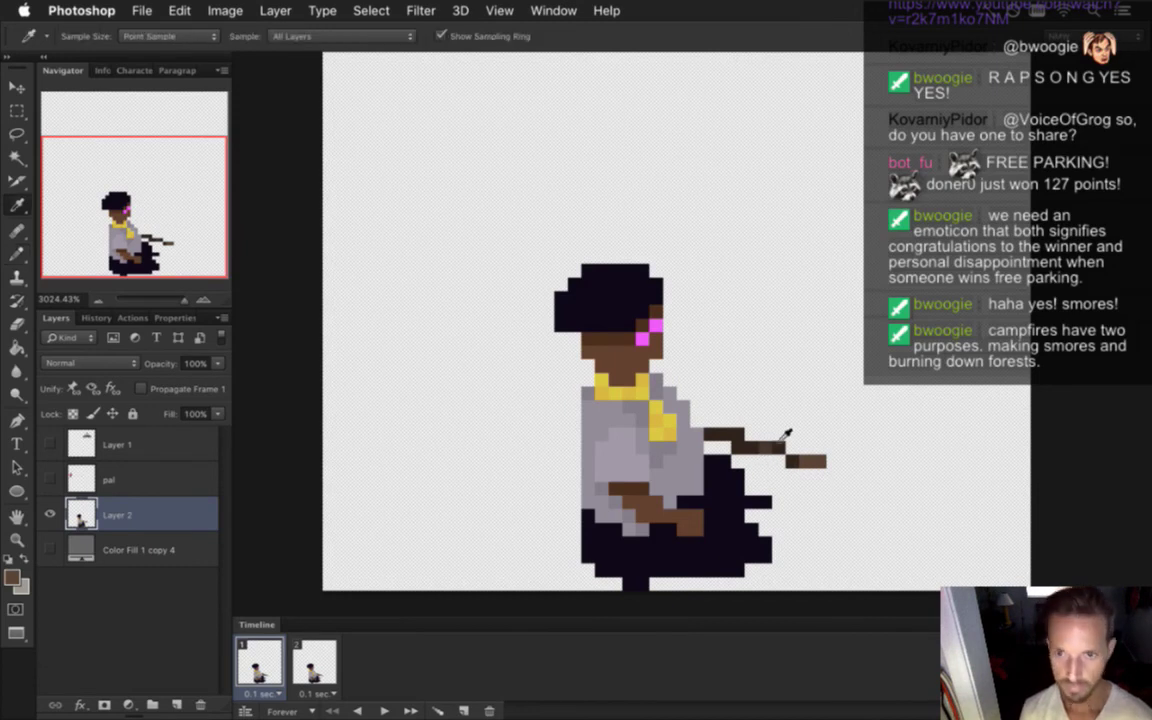
alt+click(791, 463)
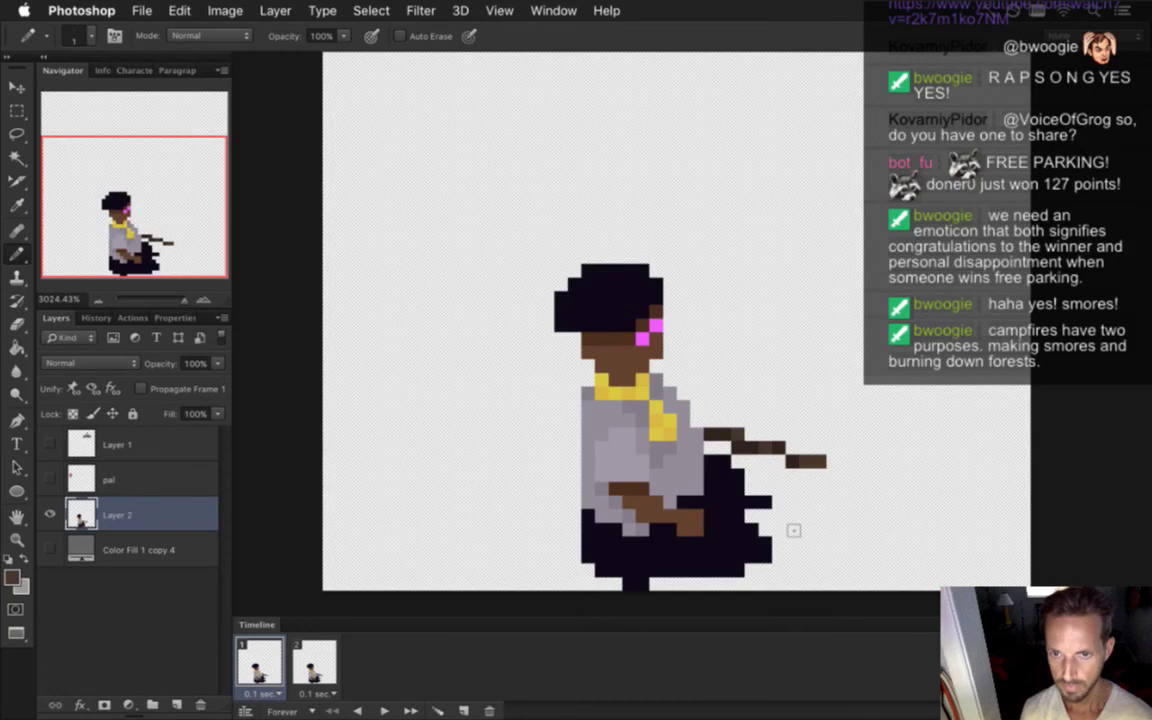
- Render all frames as the PNG image sequence Scout1.png, check the character in the game, and return to Photoshop
key(alt+shift+super+r)
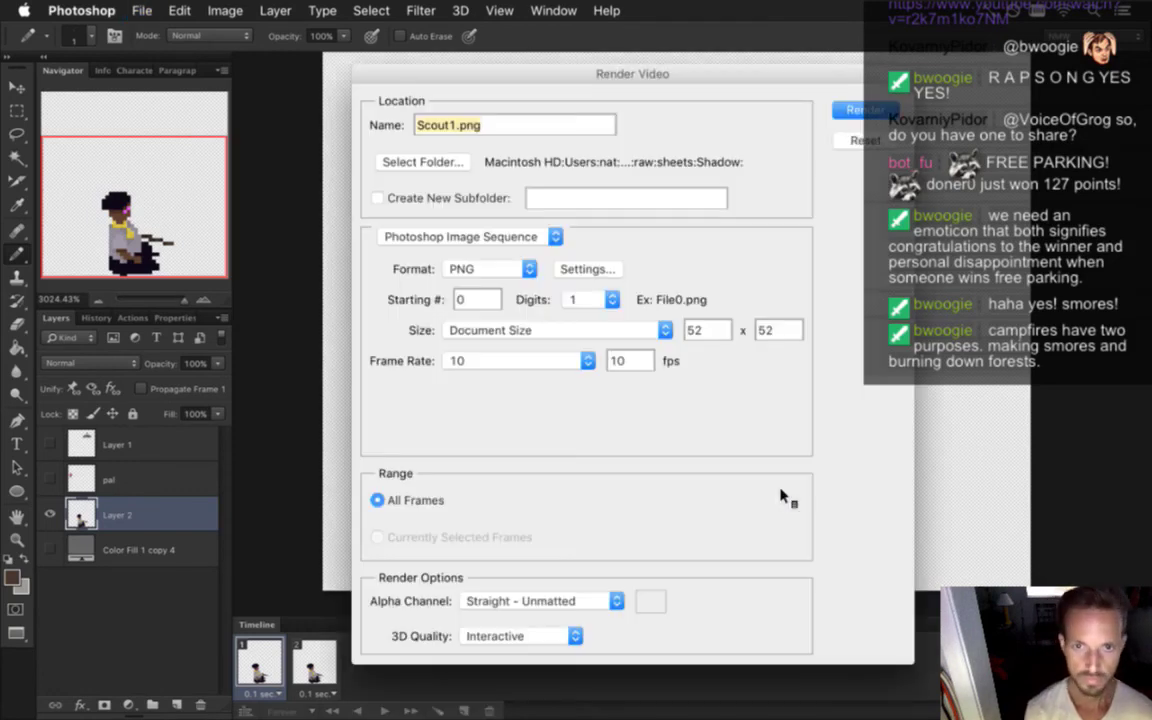
key(Return)
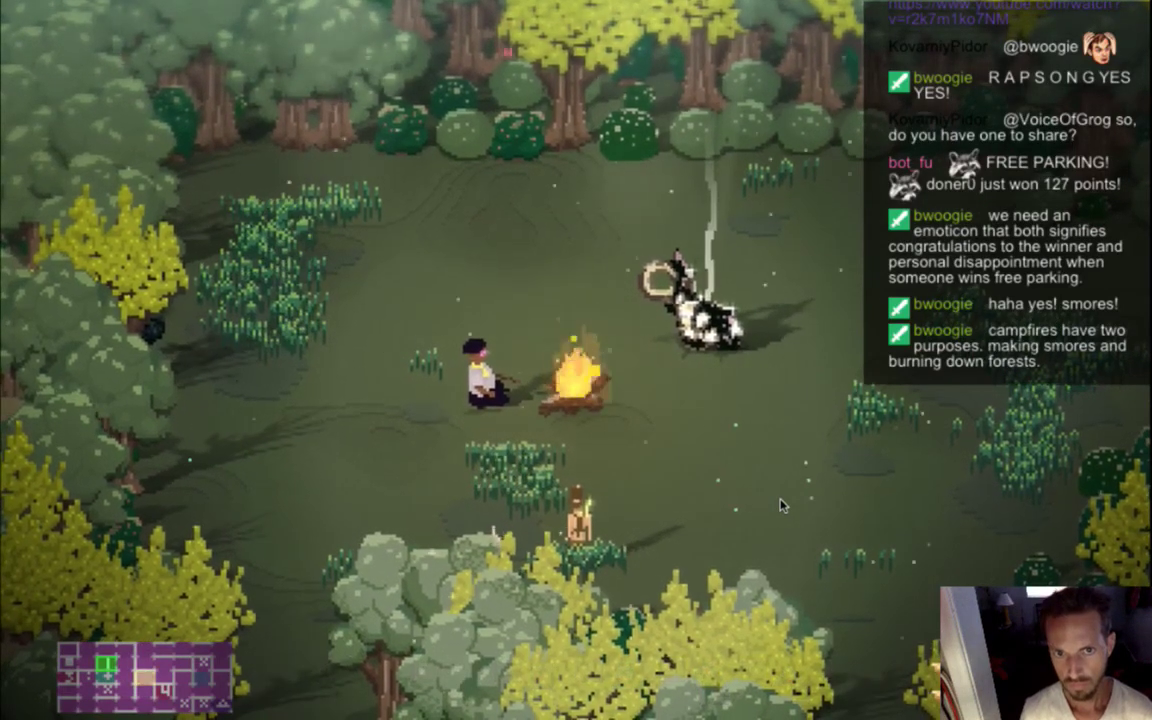
key(super+Tab)
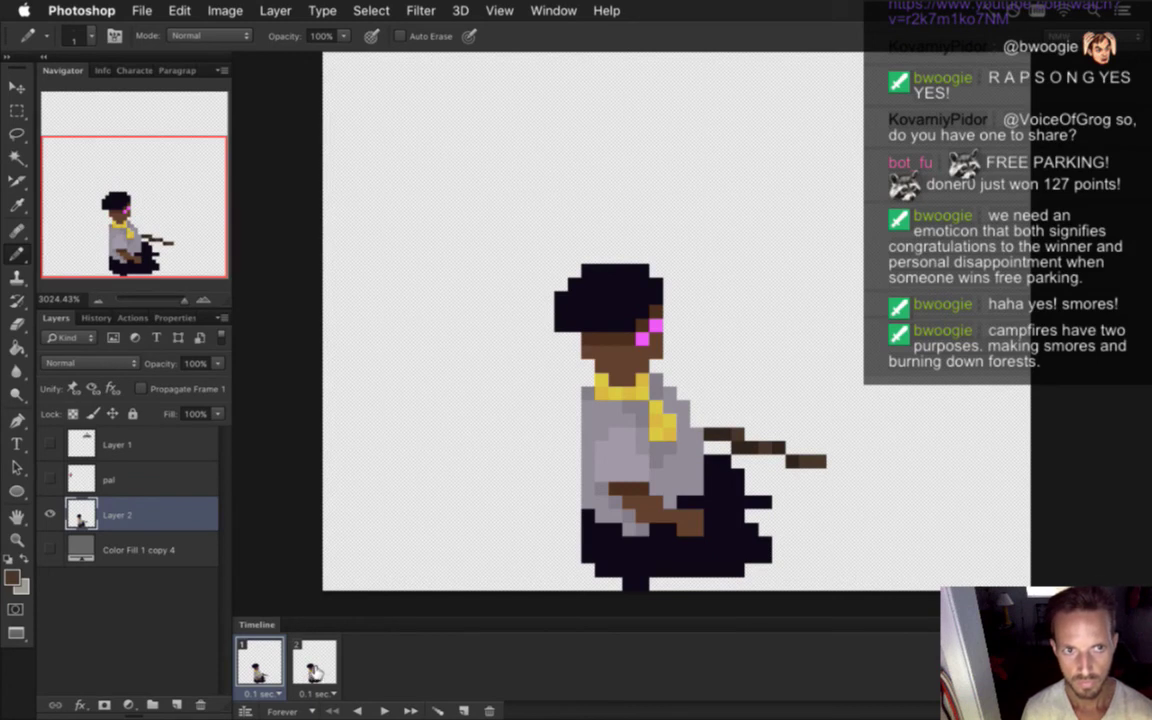
- In frame 2, duplicate Layer 2, show only the copy, and compare it with frame 1
click(315, 662)
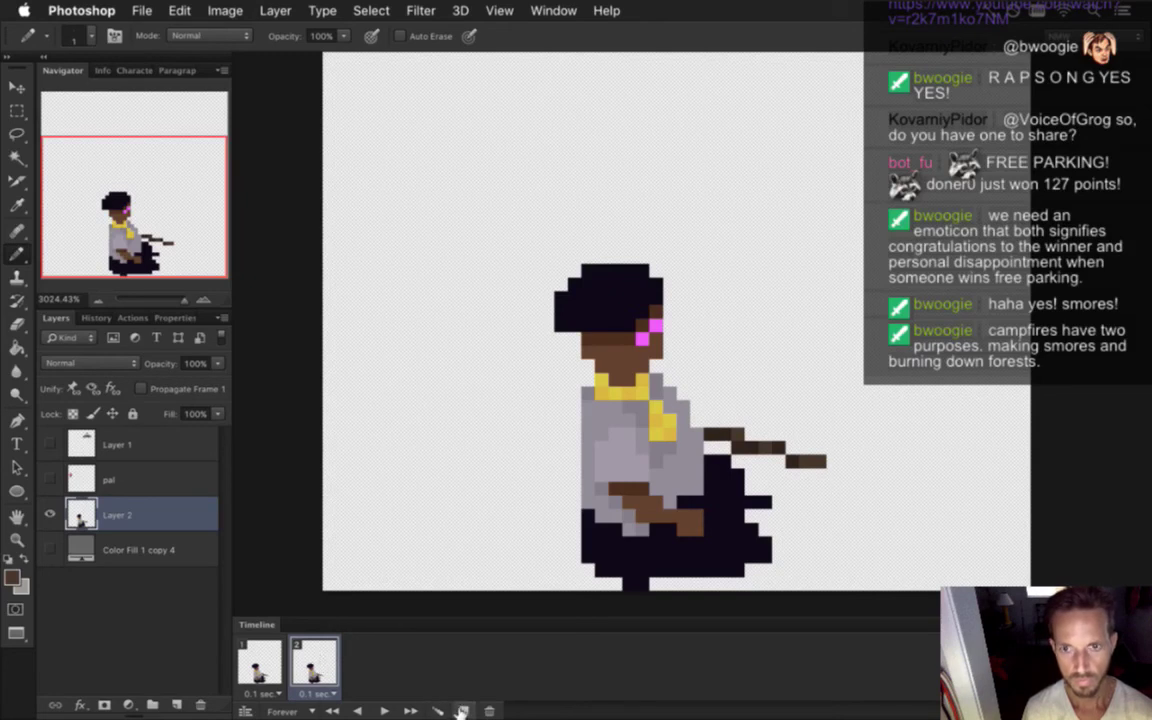
click(278, 662)
click(316, 663)
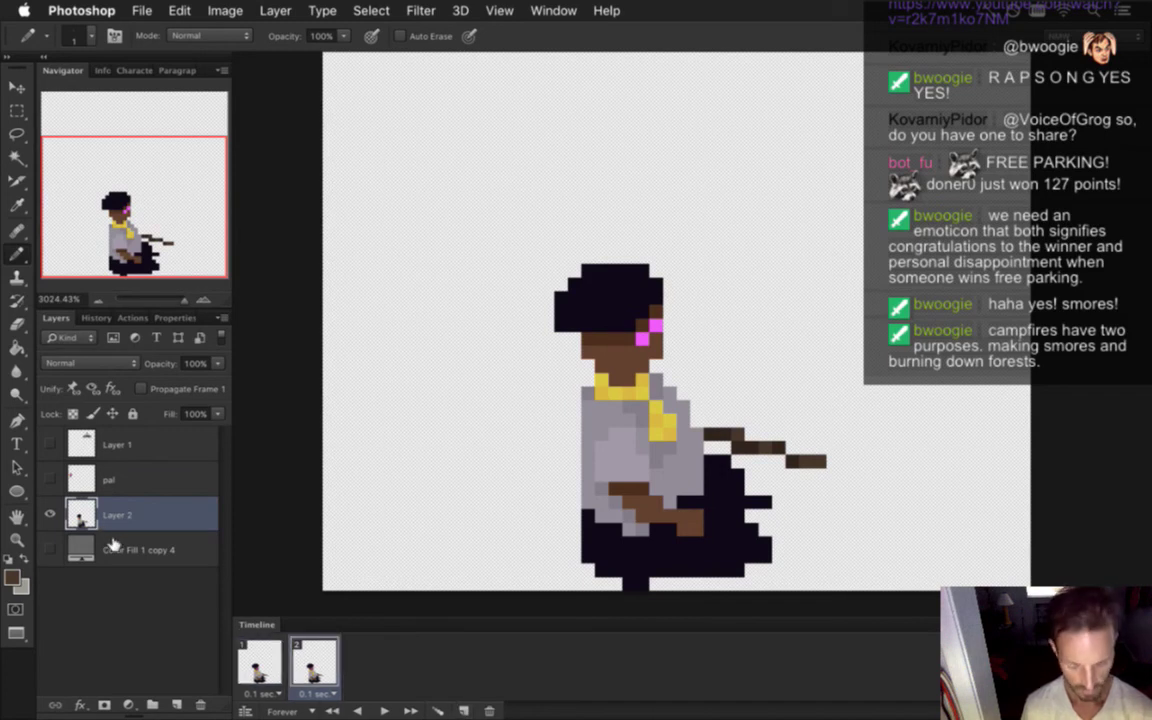
key(super+j)
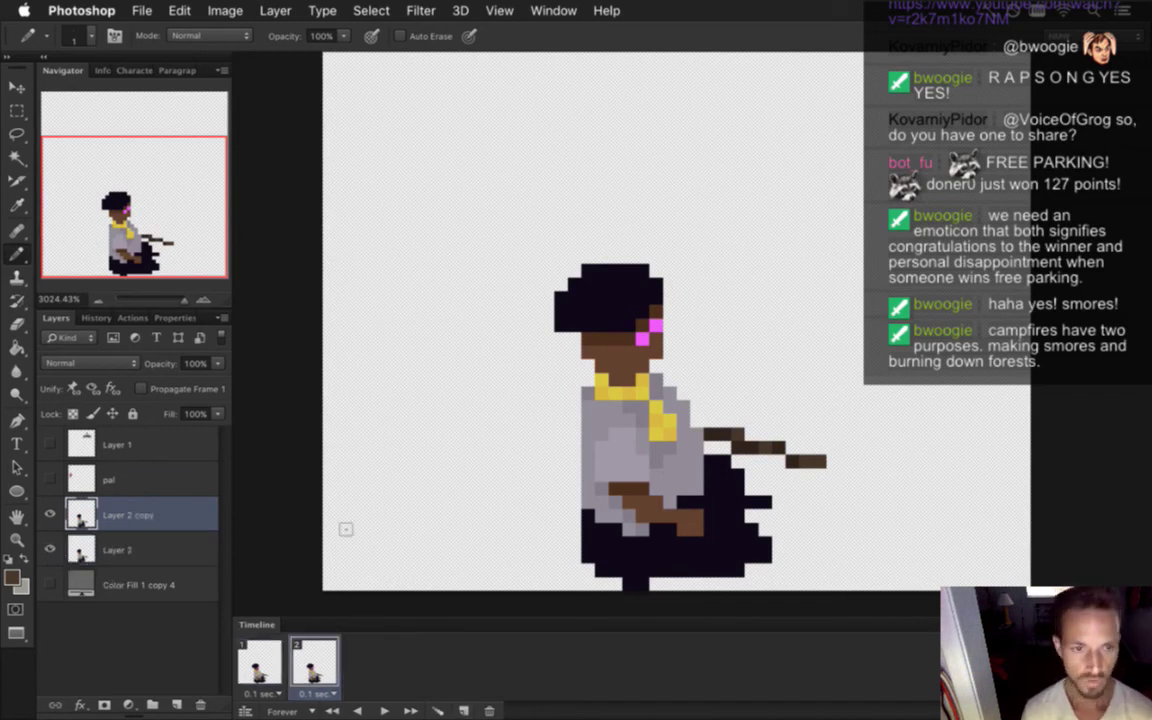
click(50, 514)
click(262, 665)
click(302, 668)
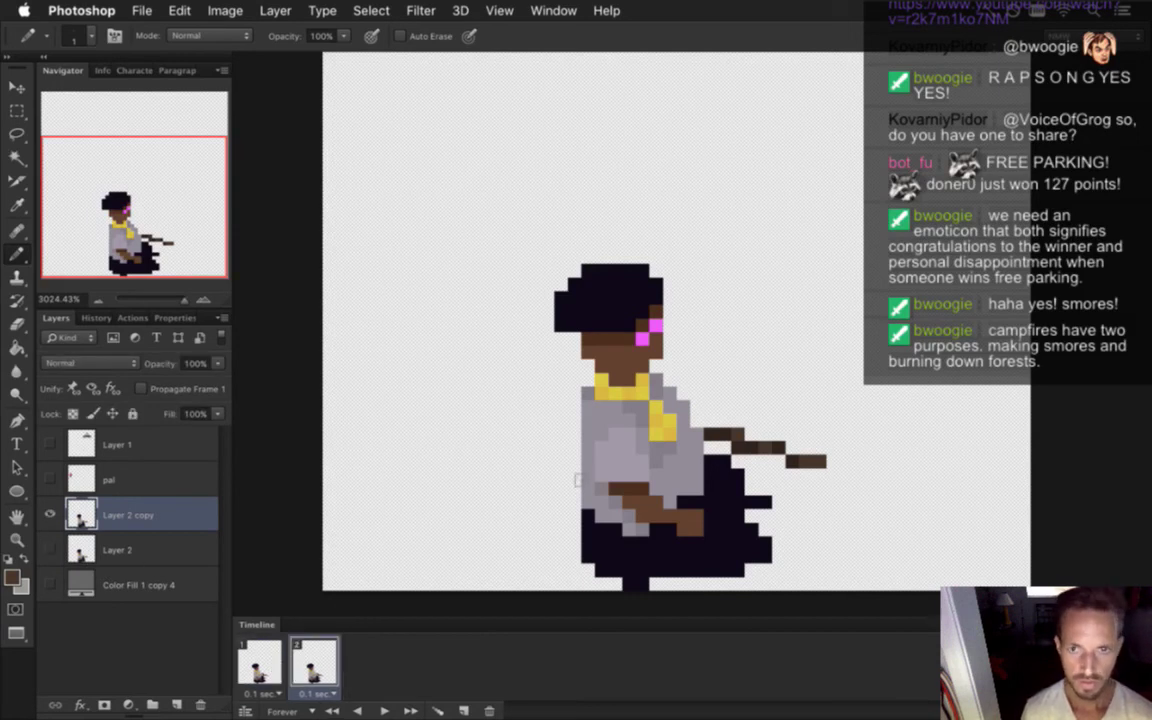
- In frame 2, select only the stick and move it one pixel up and one pixel right
key(m)
mouse_move(705, 413)
mouse_down()
mouse_move(815, 440)
mouse_move(826, 464)
mouse_up()
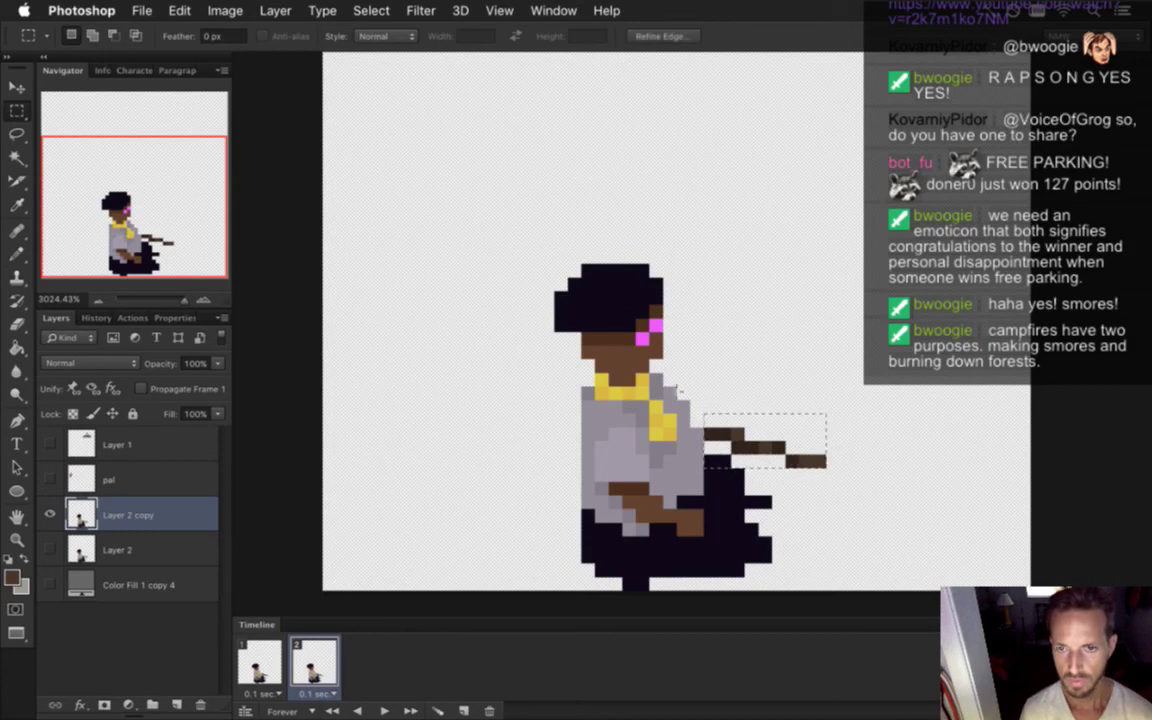
drag(692, 413, 776, 447)
drag(838, 414, 711, 449)
drag(789, 454, 836, 471)
key(v)
key(Up)
key(Right)
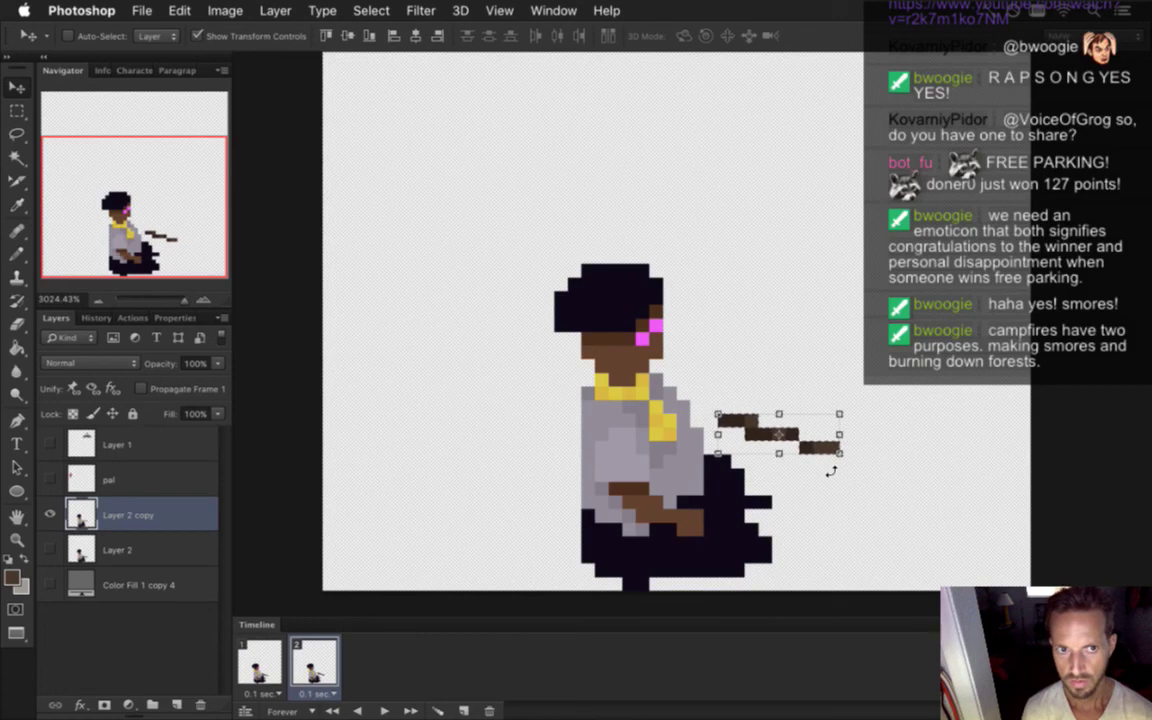
key(Return)
- Paint a two-by-two-pixel brown hand at the stick's rear end in frame 2 and compare it with frame 1
key(i)
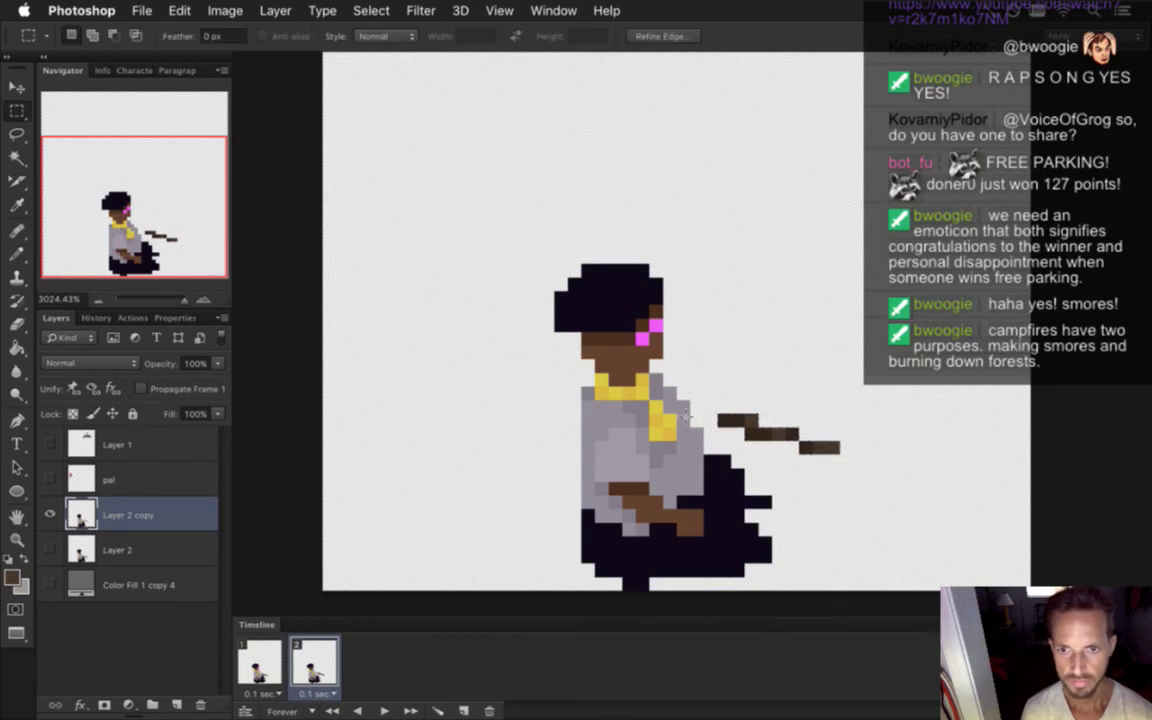
key(b)
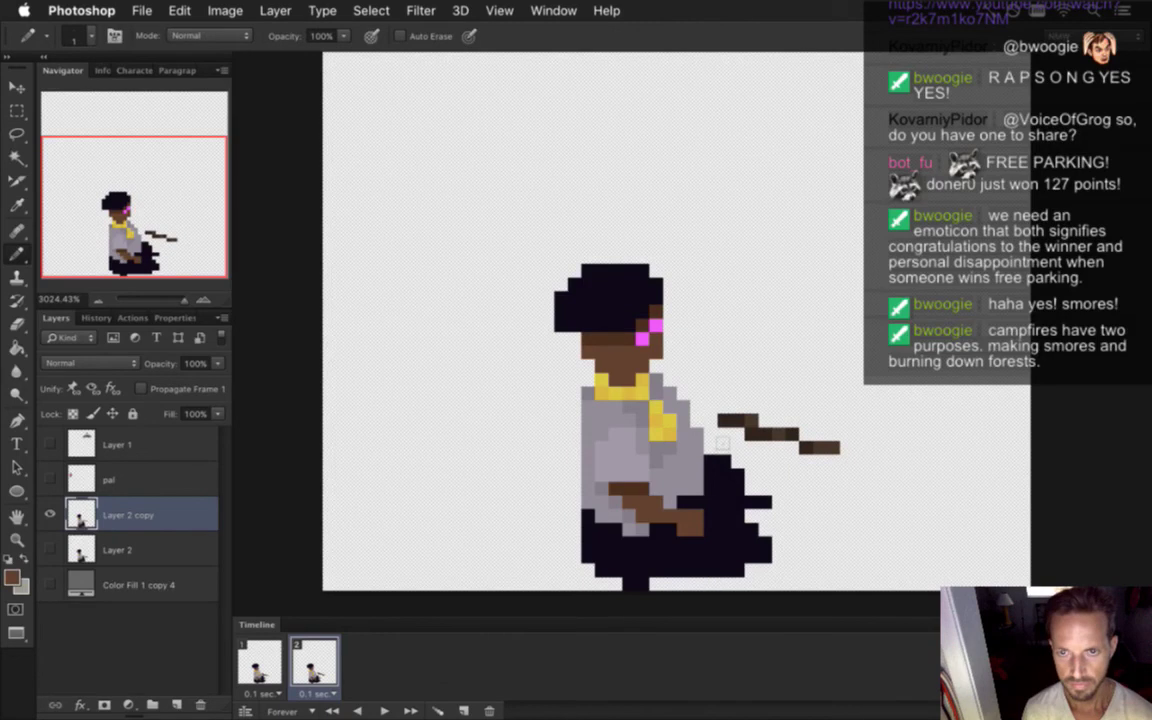
click(710, 421)
click(710, 408)
click(697, 421)
click(697, 407)
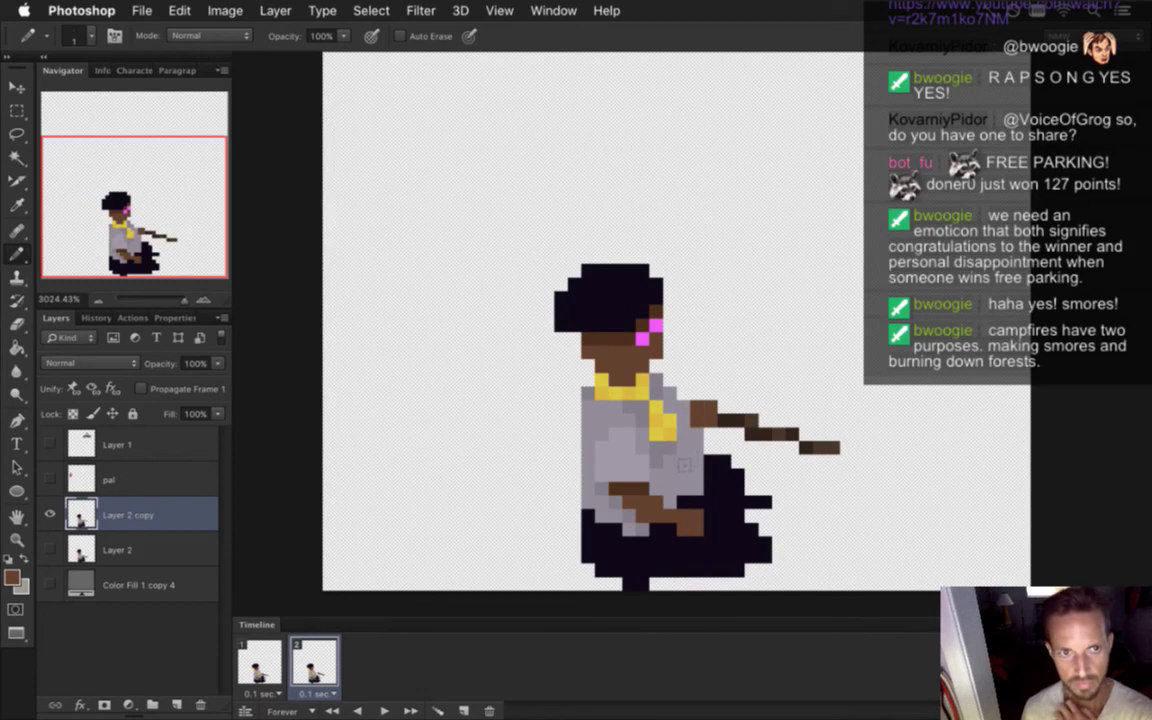
click(260, 660)
click(322, 660)
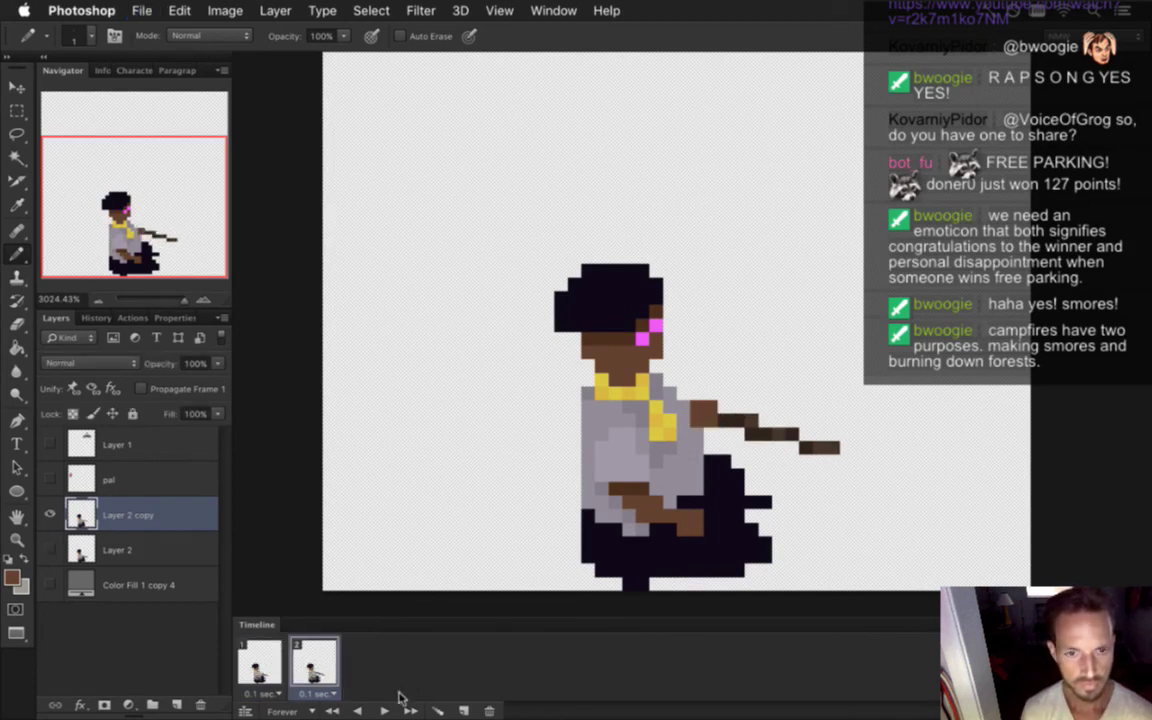
- Add a third frame with a duplicate of the character layer and move its hand and stick two pixels right
click(463, 710)
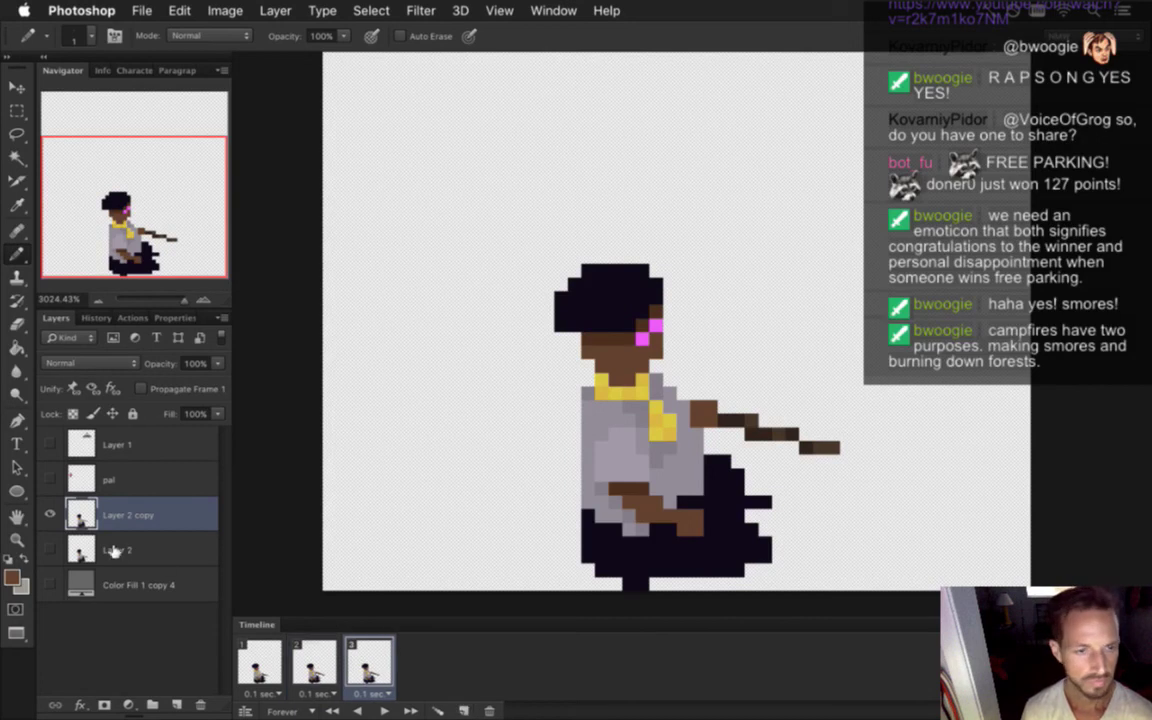
key(super+j)
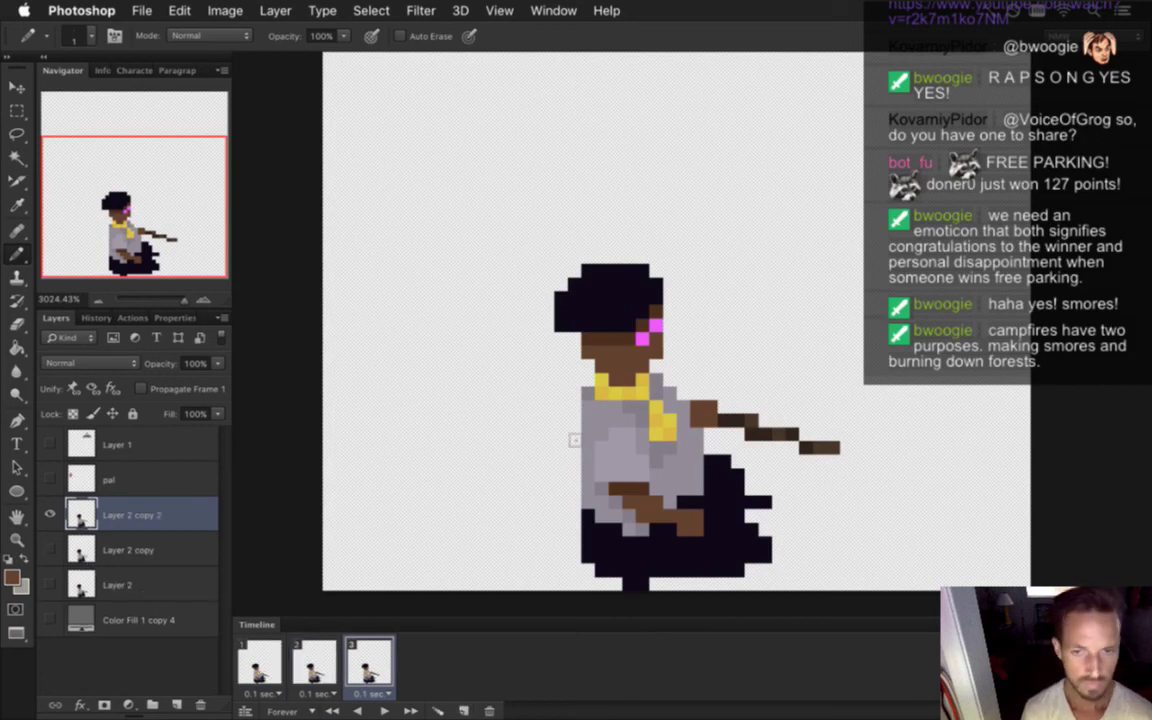
key(m)
drag(852, 453, 720, 398)
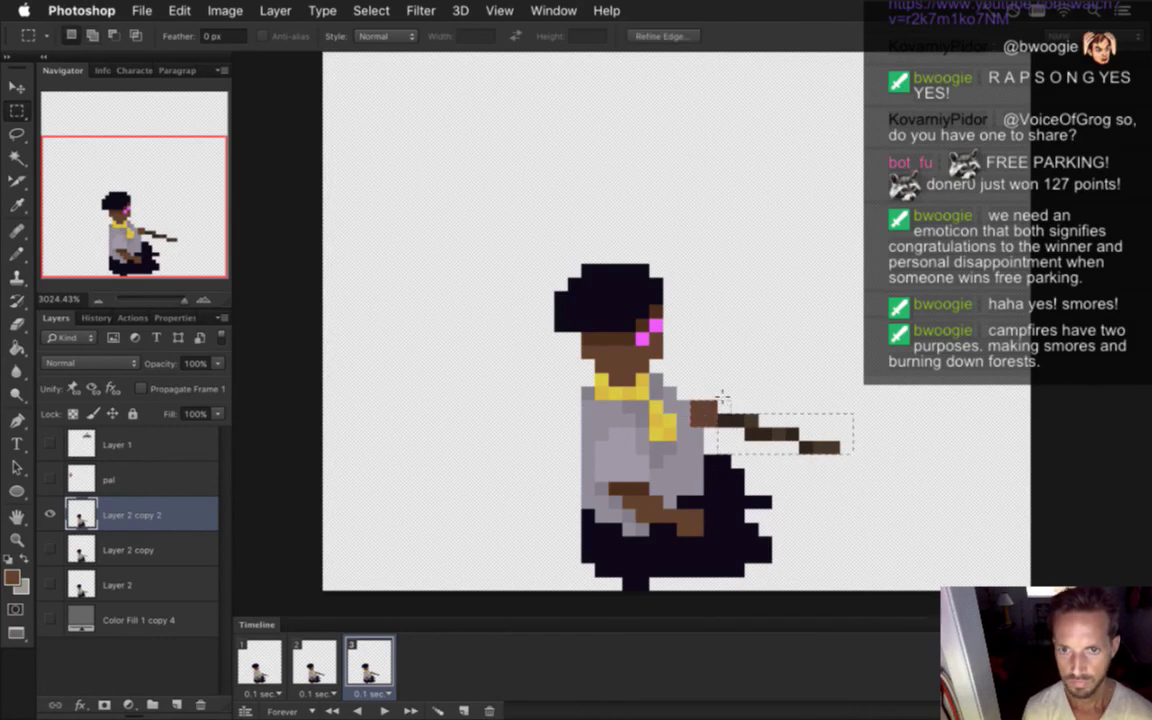
key(v)
key(Right)
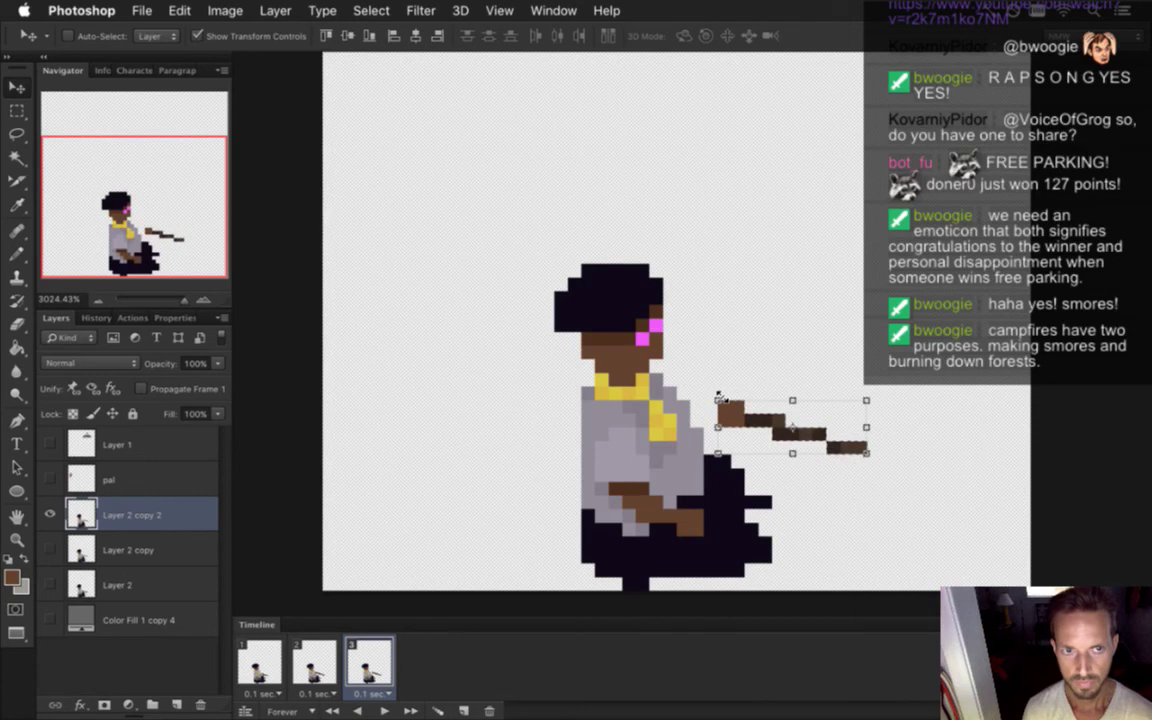
key(ctrl+d)
key(m)
key(super+d)
- Paint a brown forearm between chest and hand in frame 3 and add light grey to the front shoulder
key(i)
click(731, 414)
key(b)
click(711, 420)
click(697, 420)
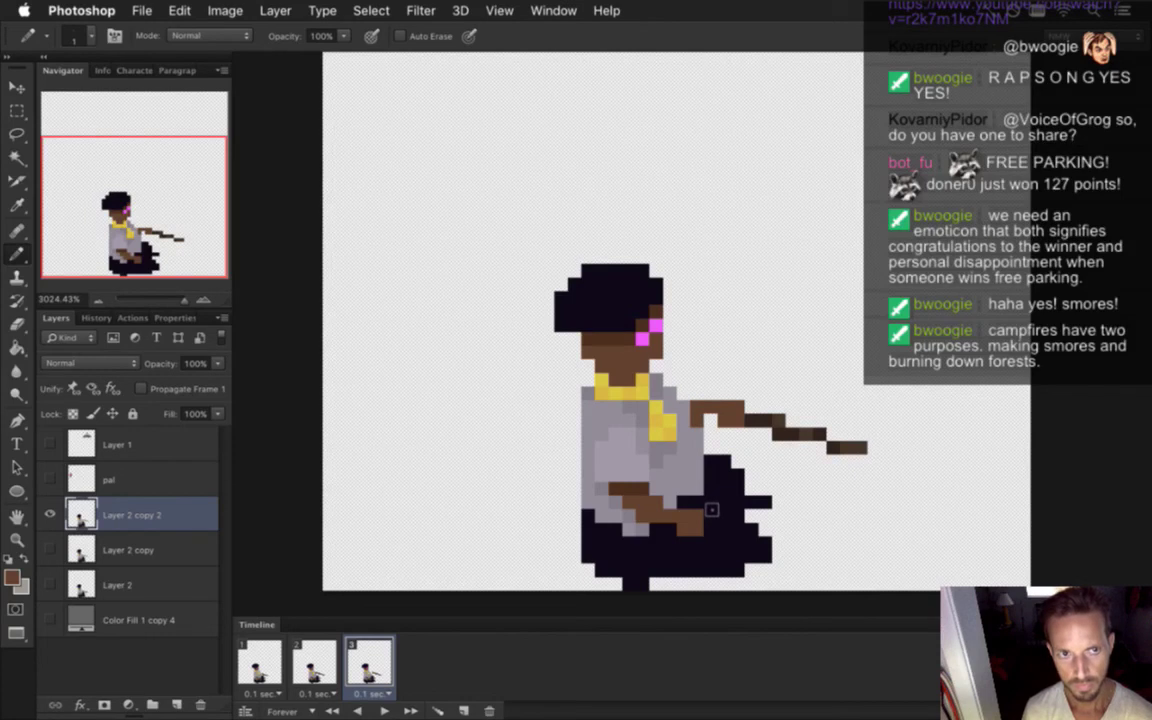
alt+click(565, 410)
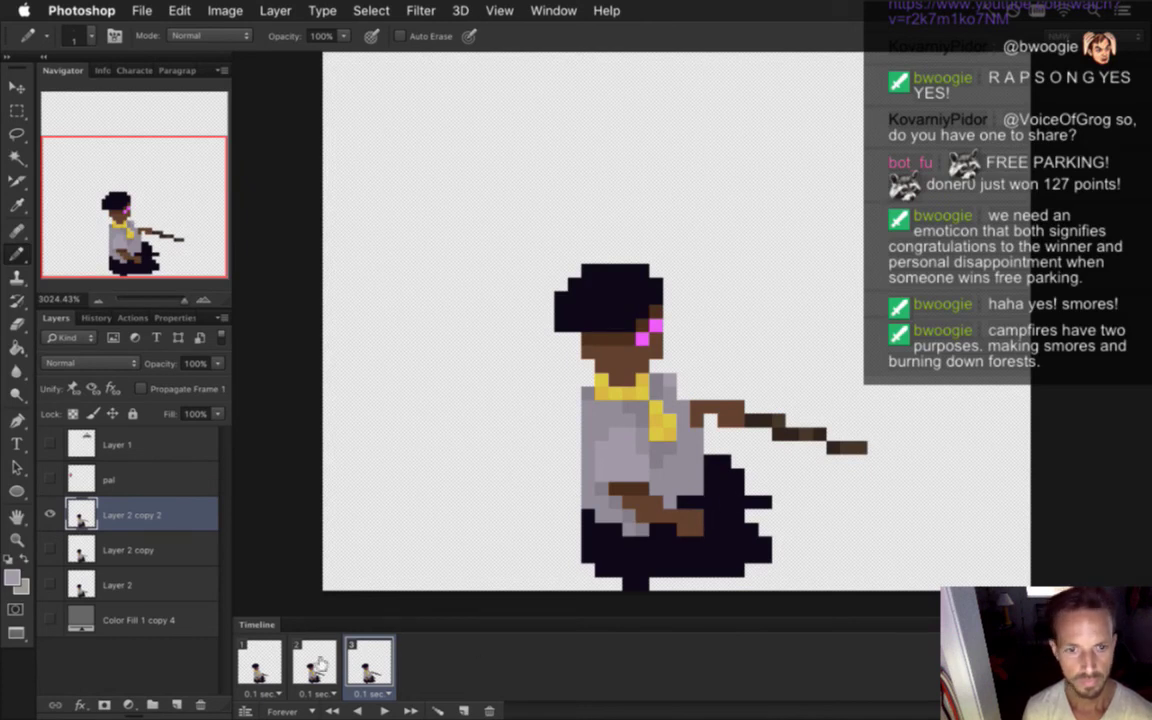
- Compare frames 1 to 3 and erase the extra grey pixel from the shoulder in frame 3
click(281, 667)
click(314, 663)
click(369, 663)
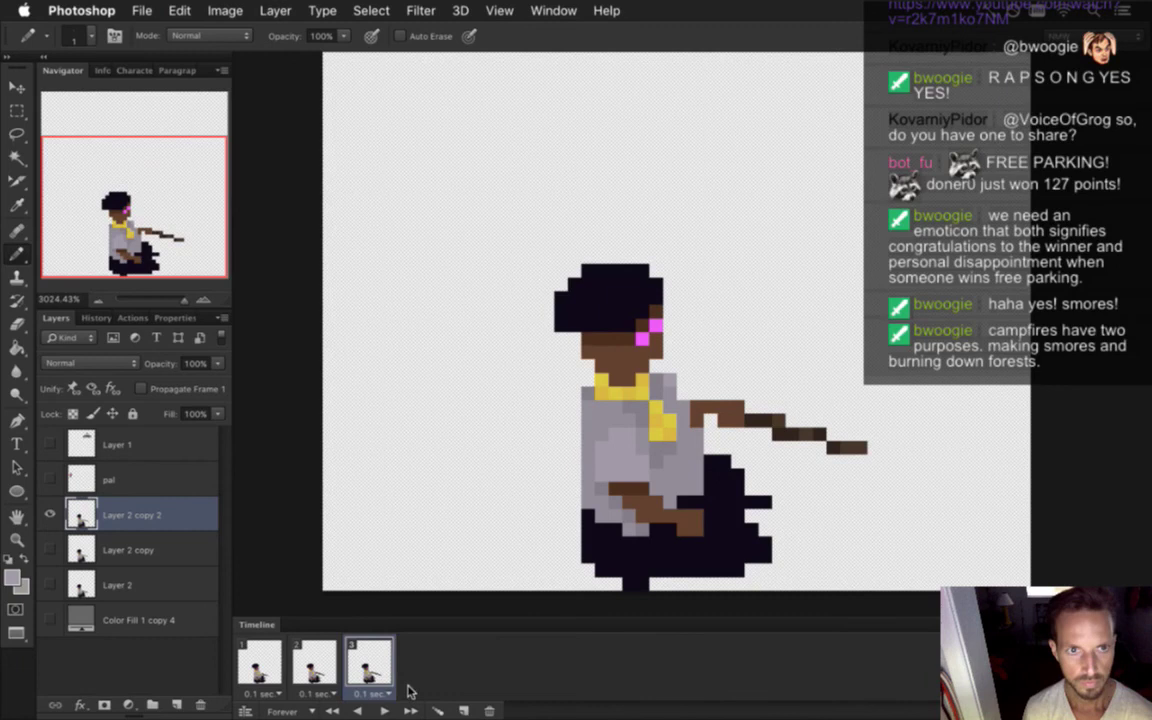
click(314, 665)
click(266, 665)
click(312, 663)
click(369, 663)
key(e)
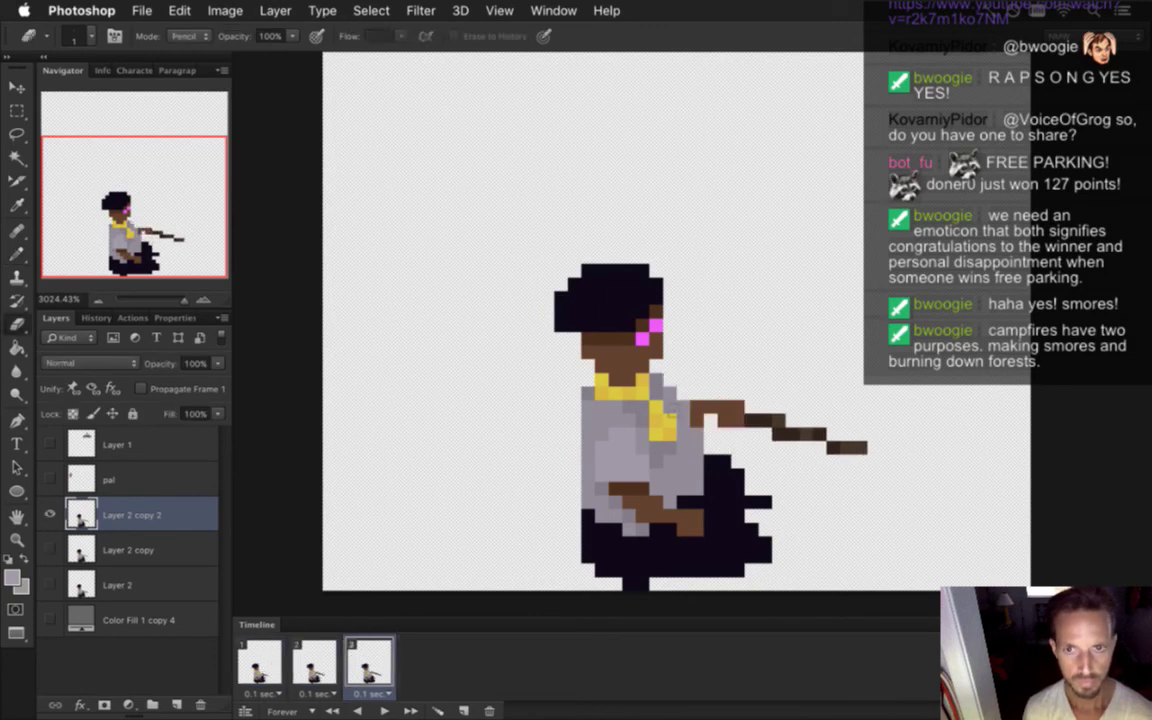
click(259, 665)
click(314, 665)
click(369, 665)
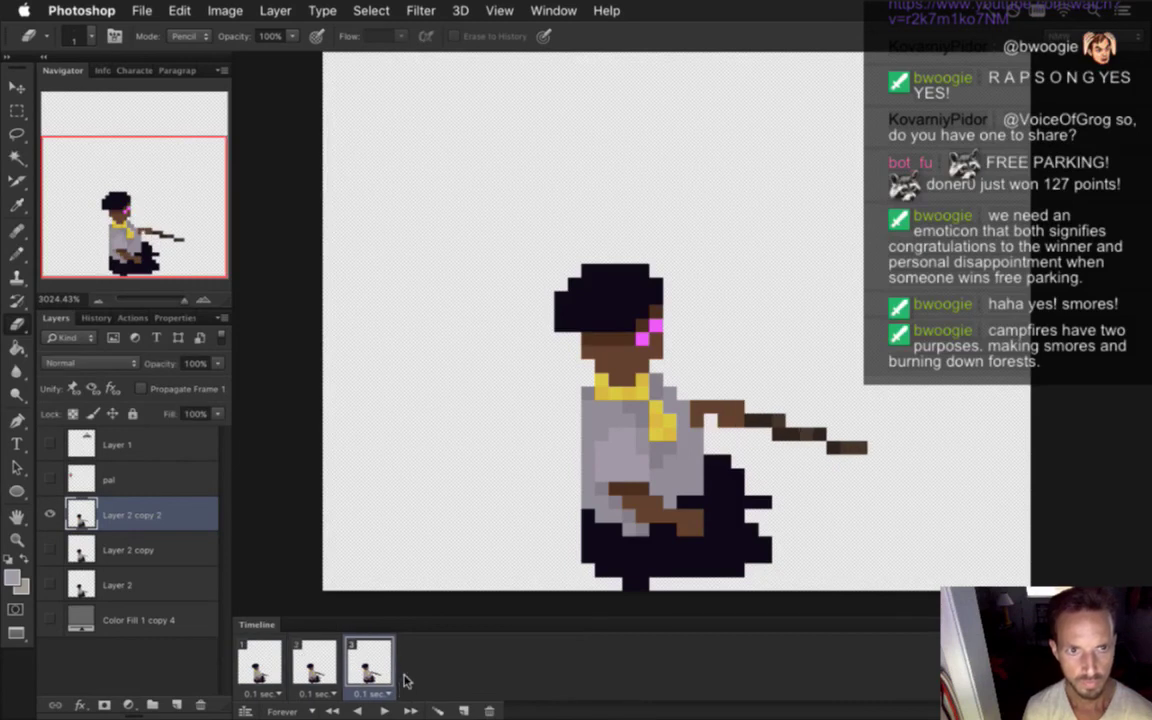
- Move the head, neck and scarf collar one pixel right in frame 3 and compare it with frame 2
key(m)
mouse_move(513, 237)
mouse_down()
mouse_move(663, 392)
mouse_move(653, 396)
mouse_move(672, 396)
mouse_up()
key(v)
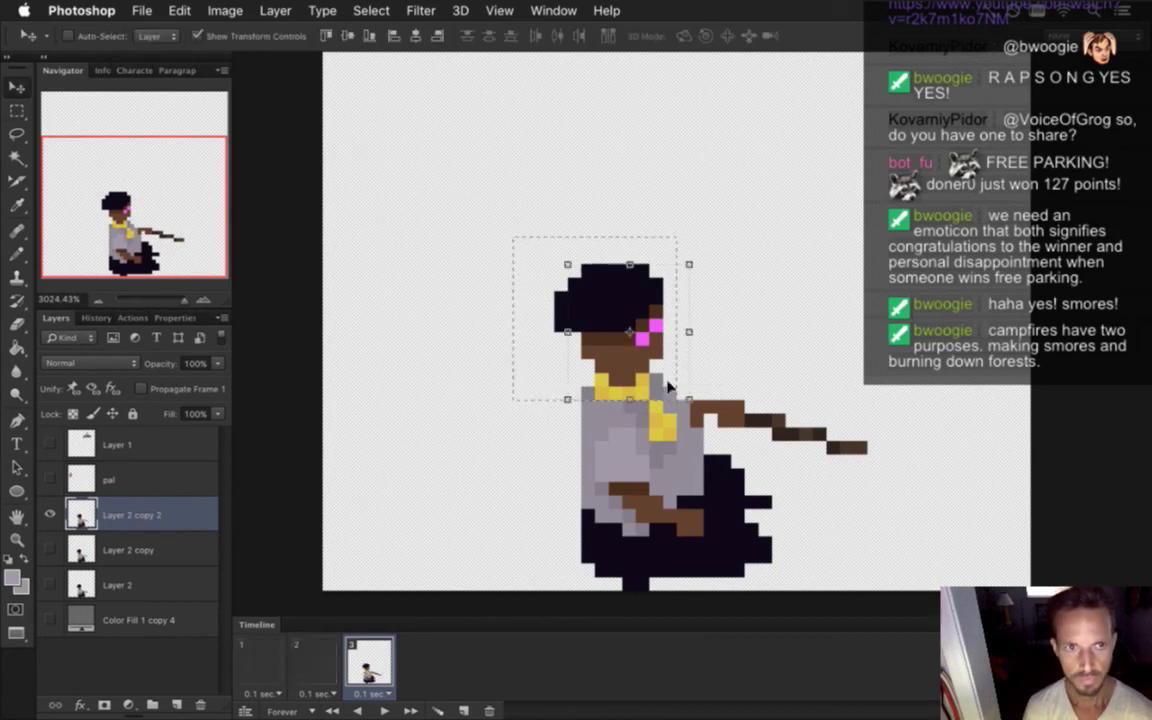
key(Right)
key(m)
key(ctrl+d)
click(314, 662)
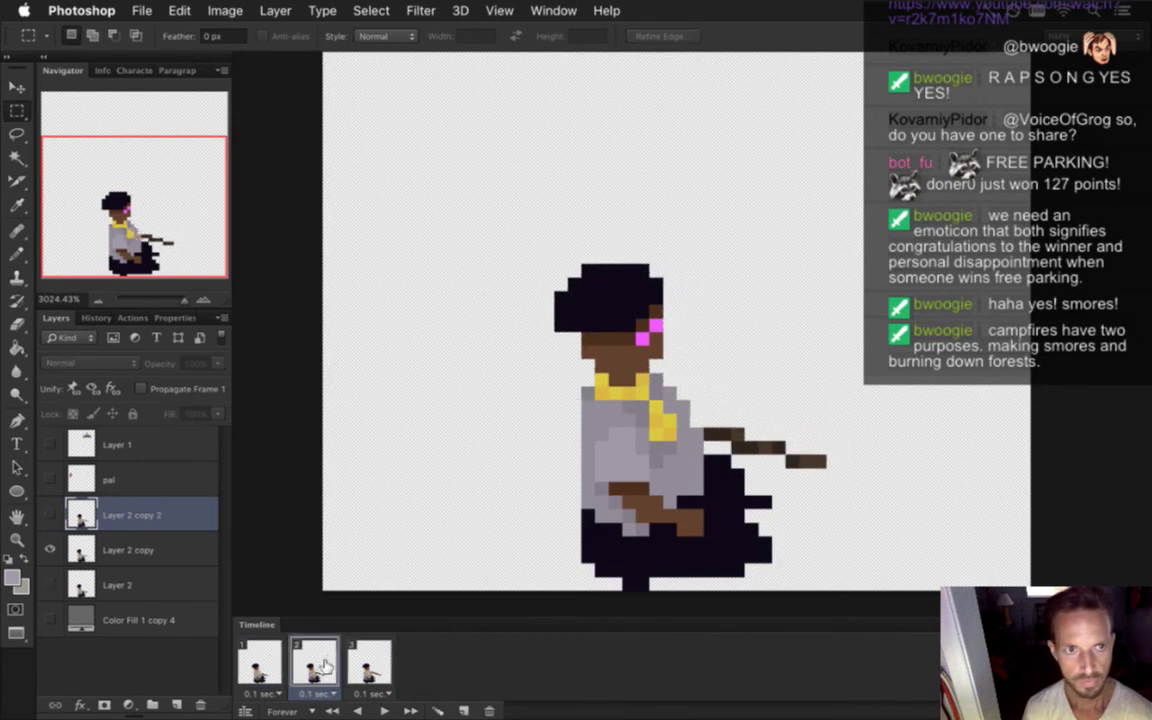
click(370, 662)
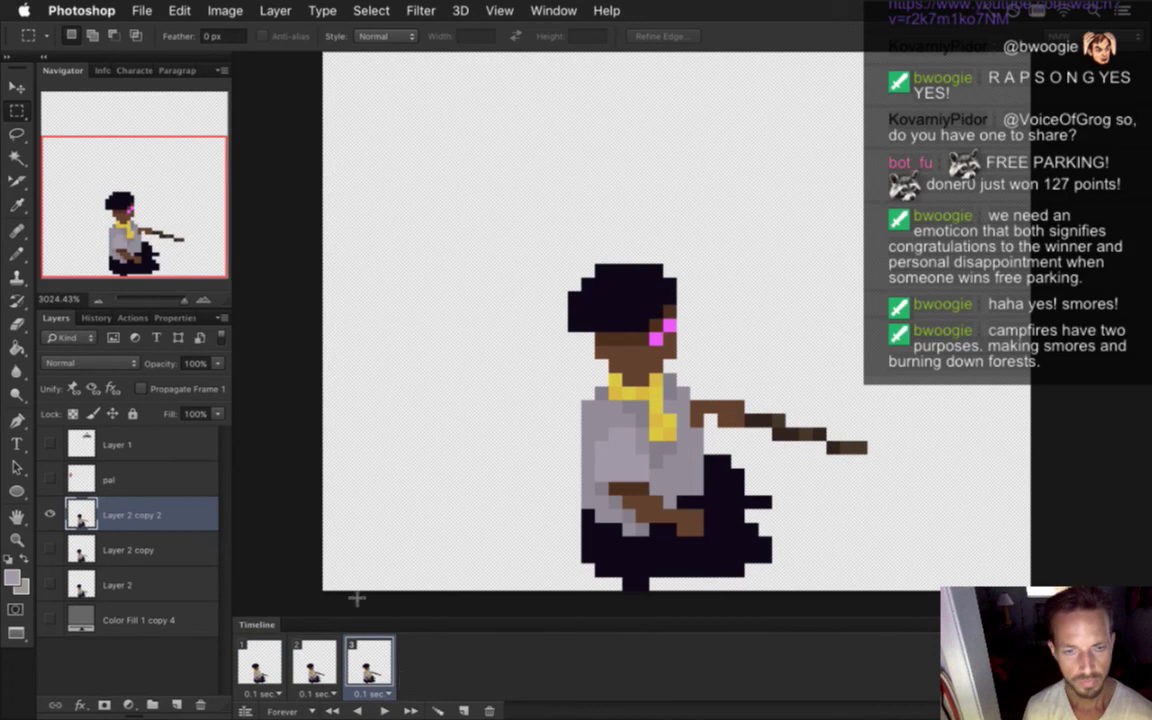
- Move the hand and stick one pixel right in frame 3, fill the forearm gap with the sampled skin brown, and save
drag(717, 375, 880, 454)
key(v)
key(Right)
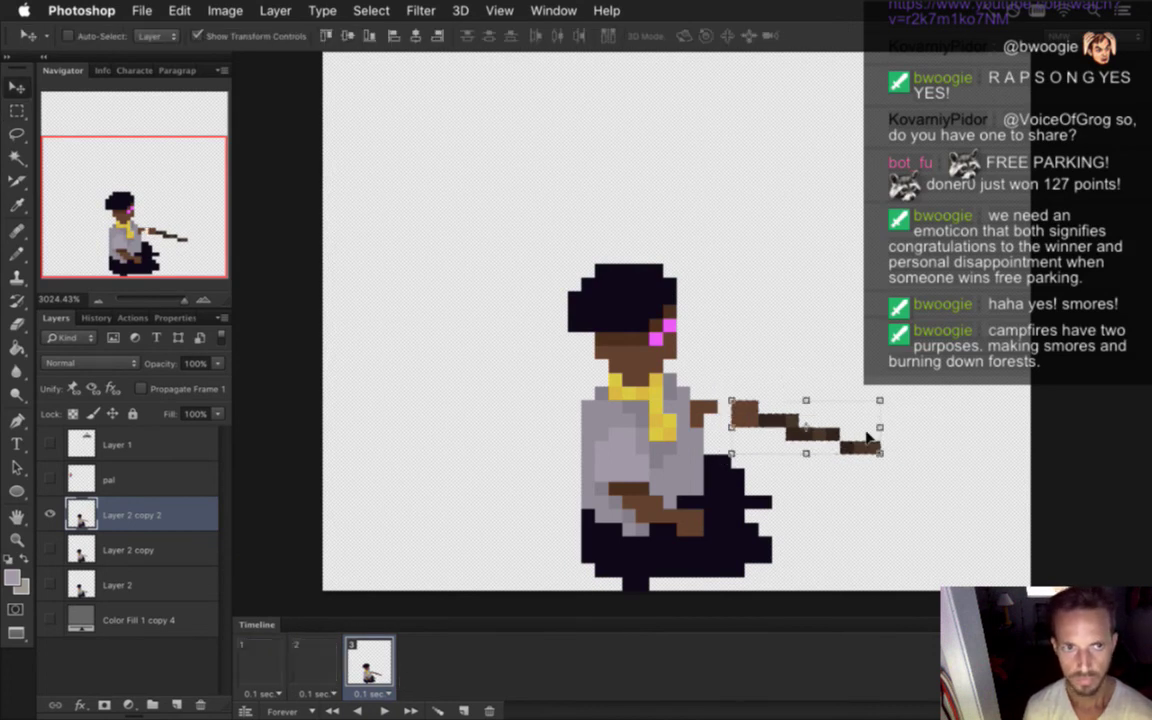
key(m)
click(721, 379)
key(i)
click(707, 410)
key(b)
click(724, 407)
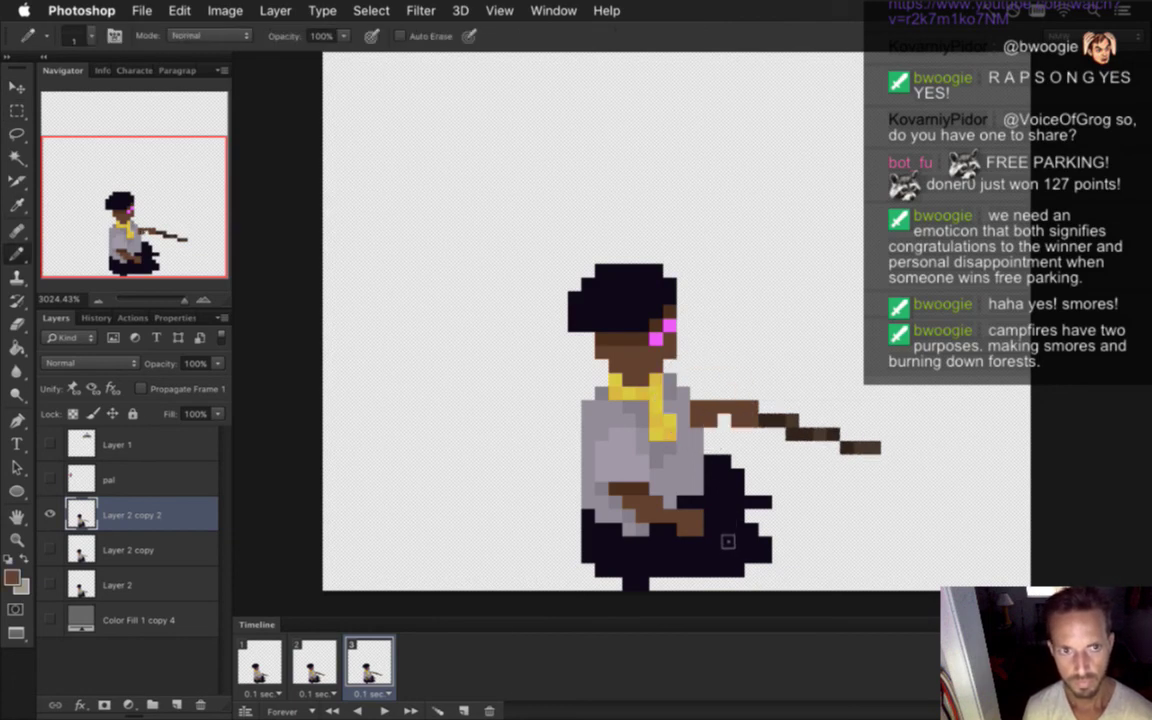
key(super+s)
- Compare frame 3 with frame 2 and raise the outer tip of the stick one pixel in frame 3
click(312, 662)
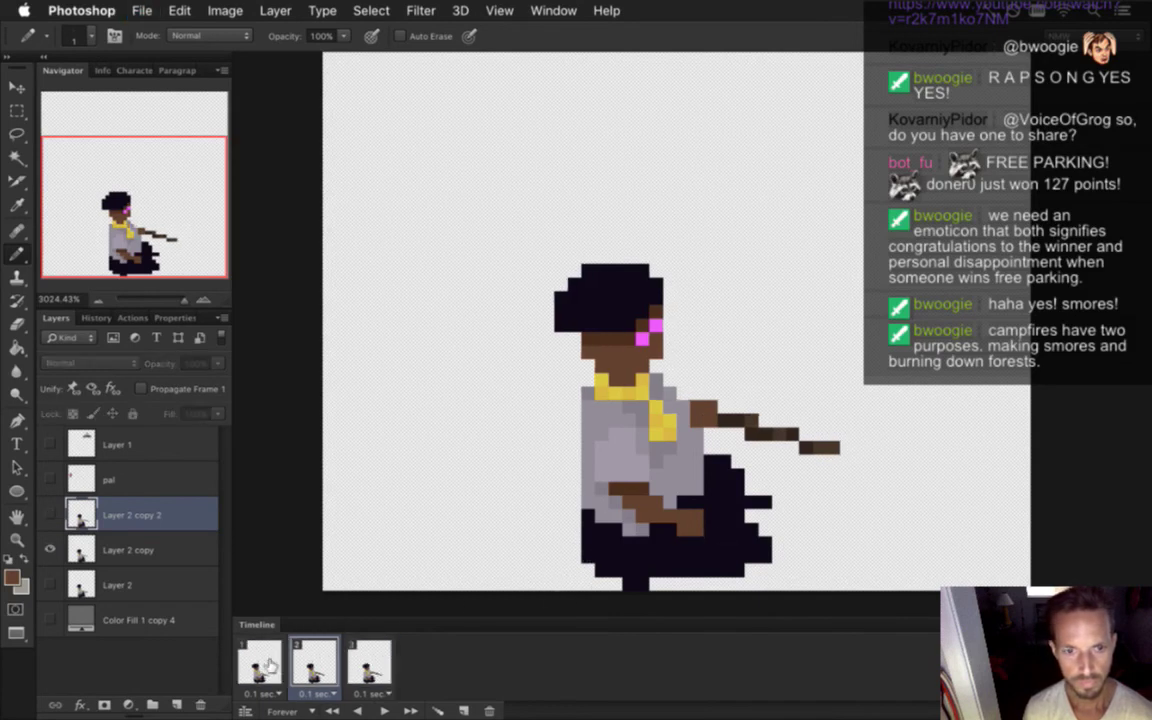
click(366, 660)
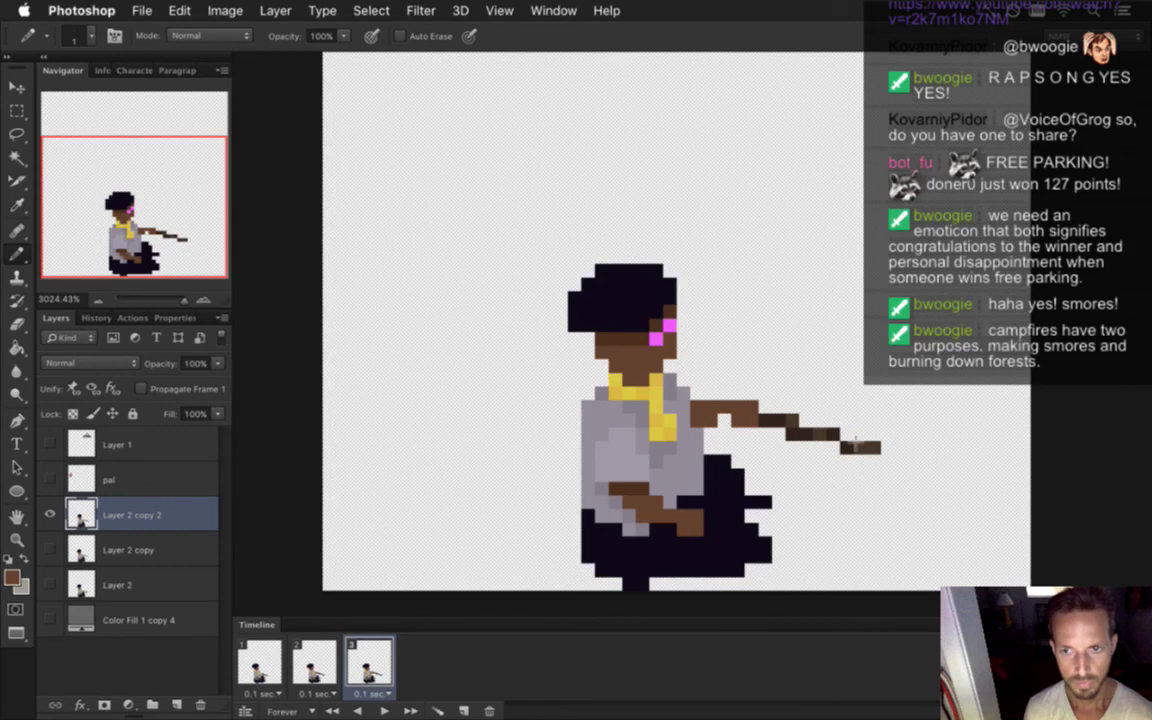
key(m)
drag(838, 425, 893, 466)
key(v)
key(Up)
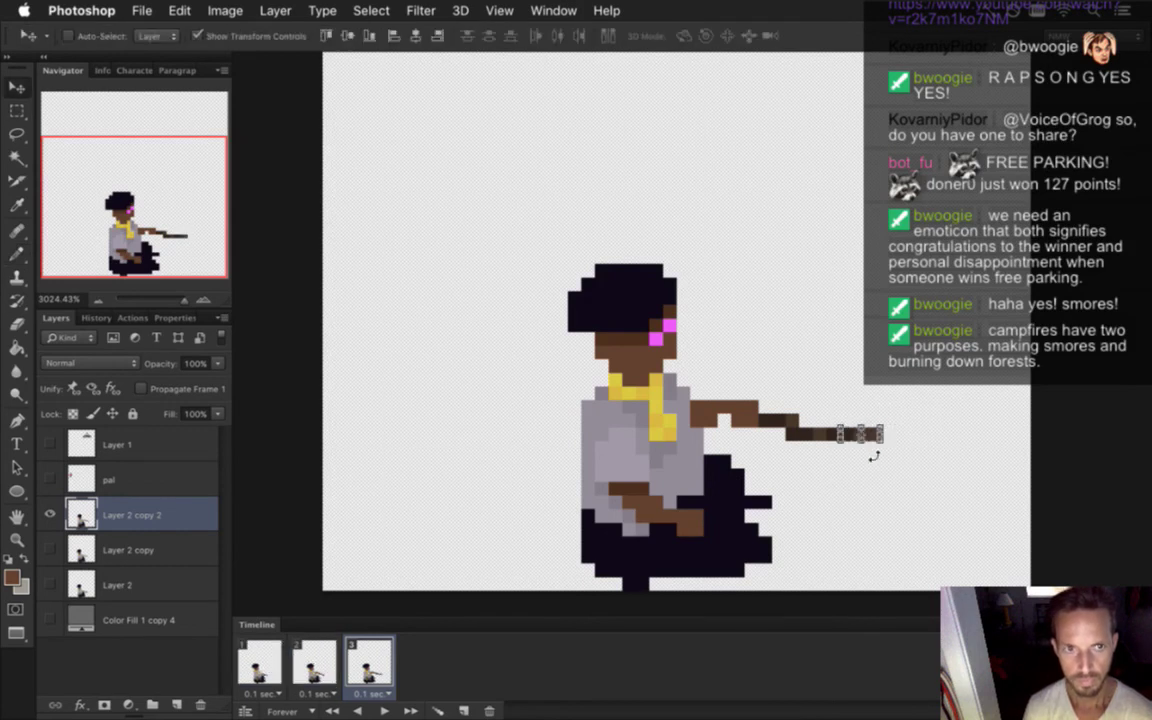
key(m)
key(ctrl+d)
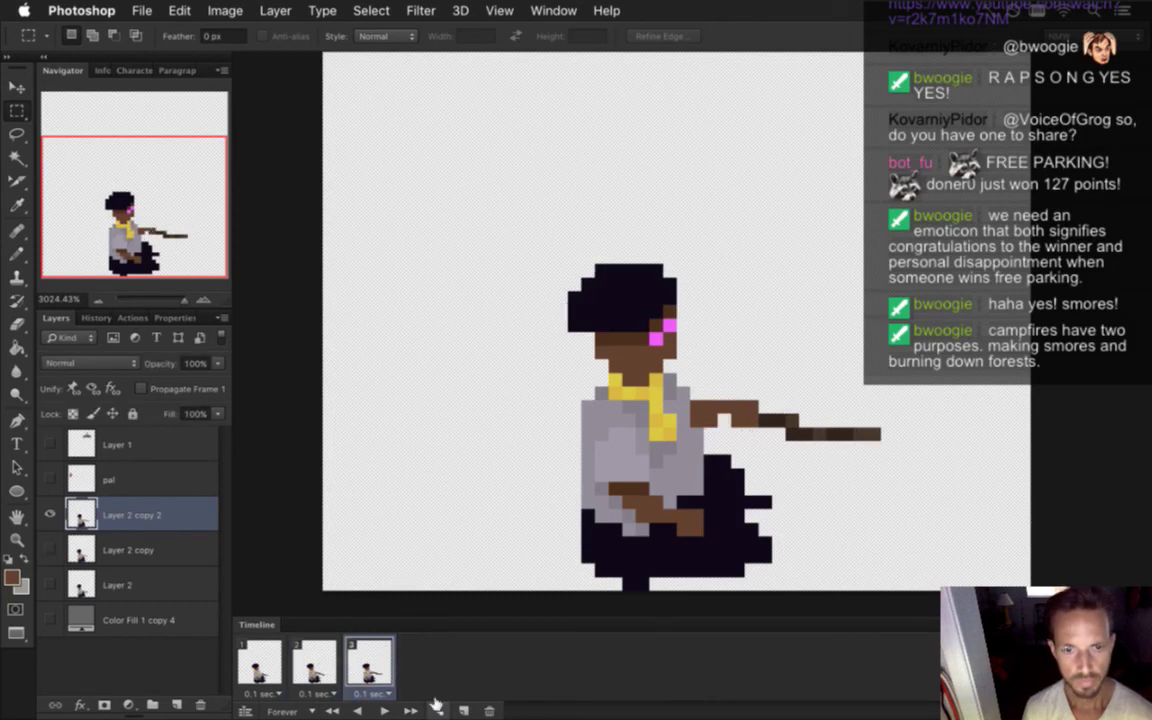
- Add a fourth frame with a duplicate of the character layer and move its hand and stick one pixel right
click(462, 710)
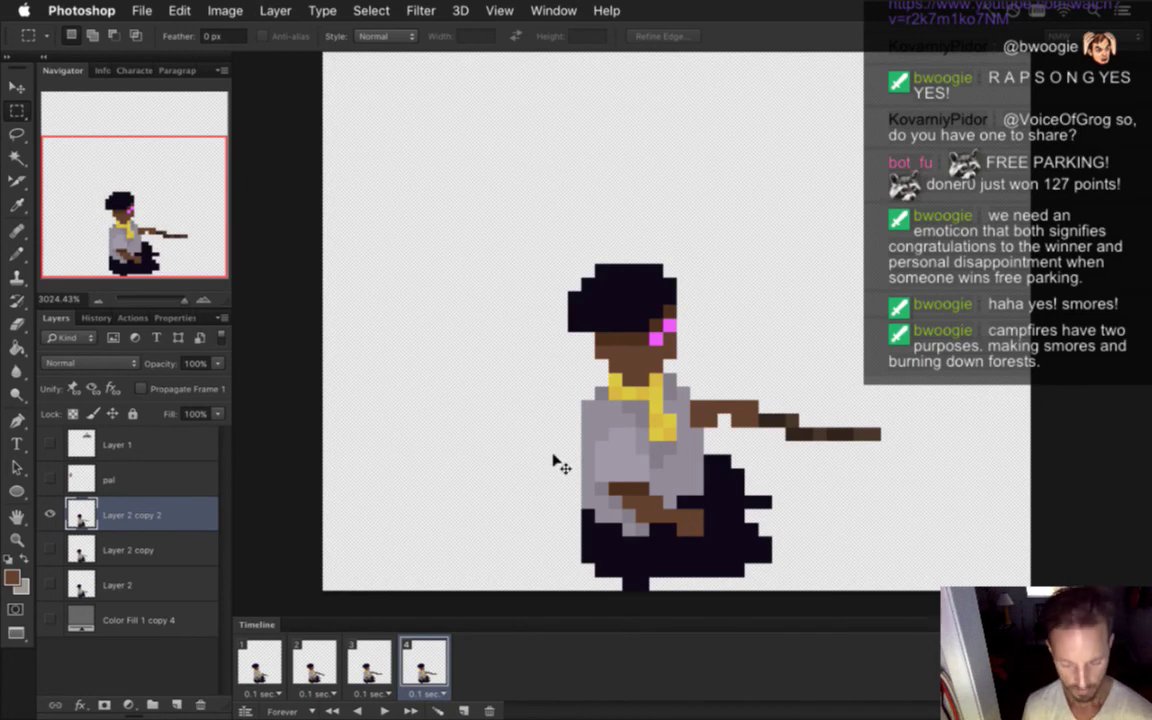
key(super+j)
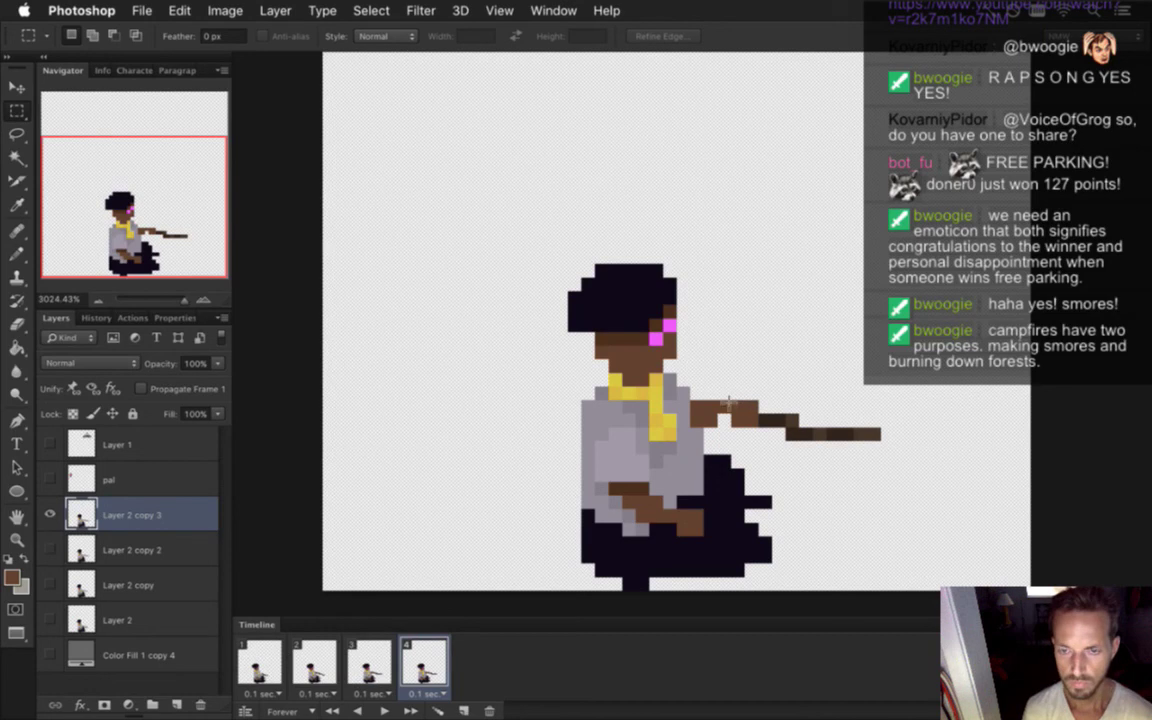
drag(717, 386, 898, 440)
key(v)
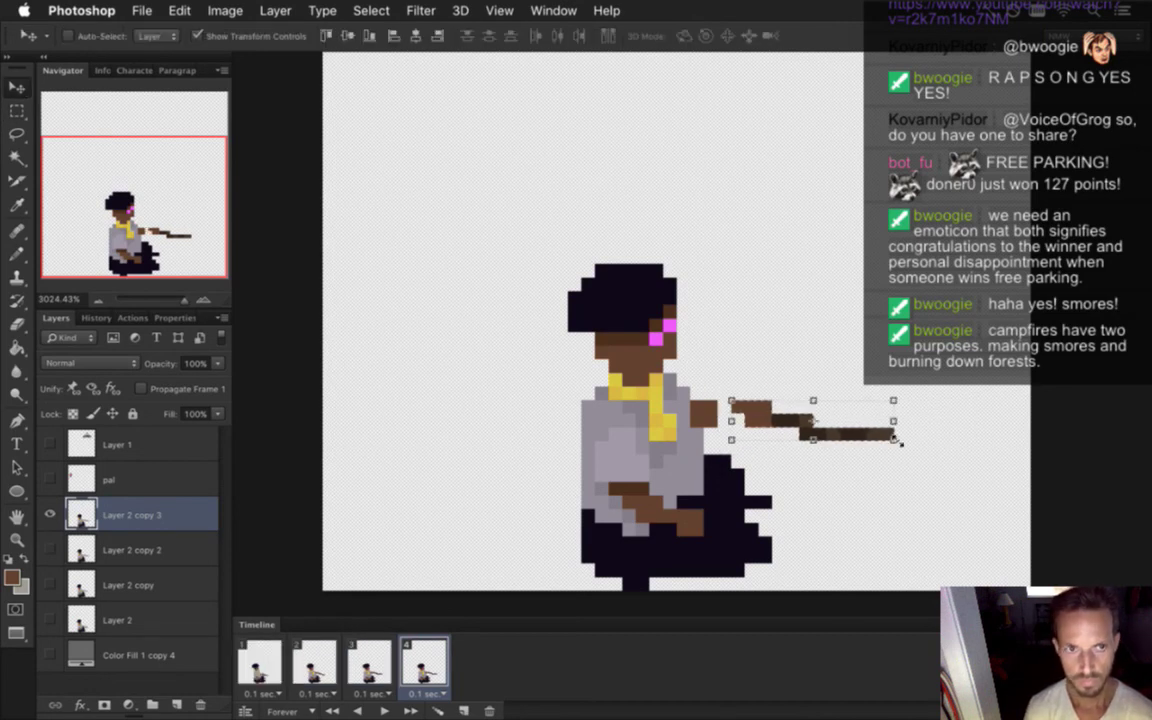
key(m)
click(833, 333)
- Fill the forearm gap in frame 4 with the sampled skin brown and compare it with frame 3
key(b)
alt+click(709, 412)
click(724, 407)
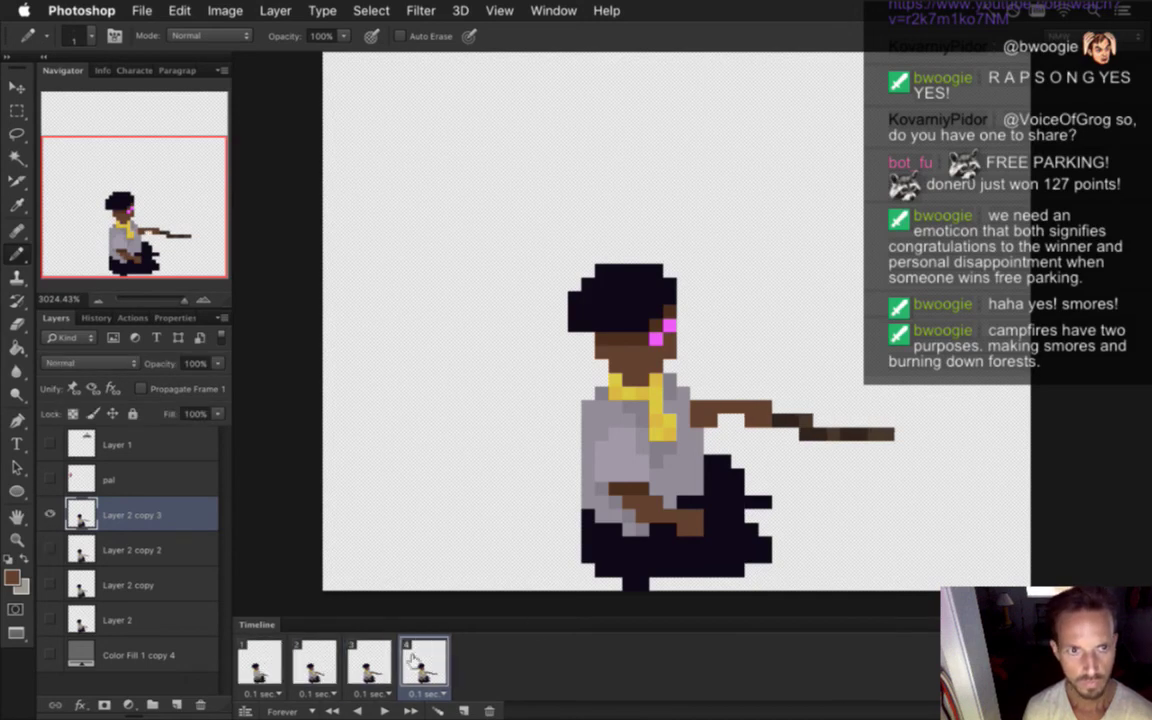
click(380, 656)
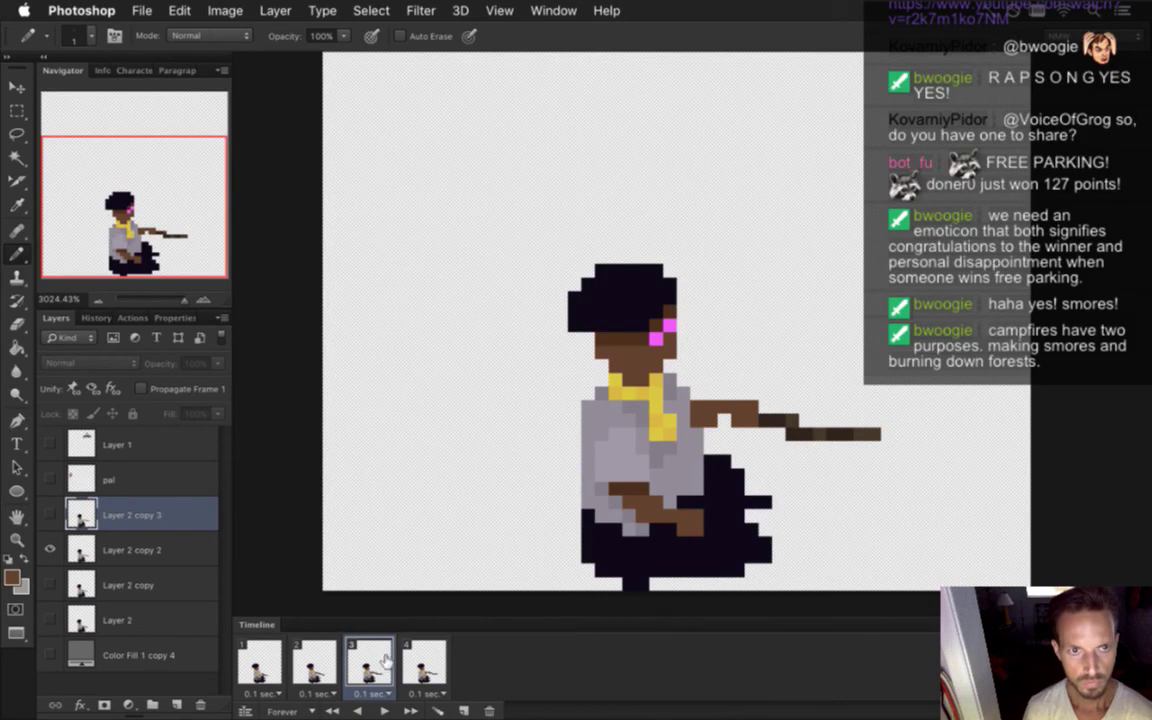
click(422, 665)
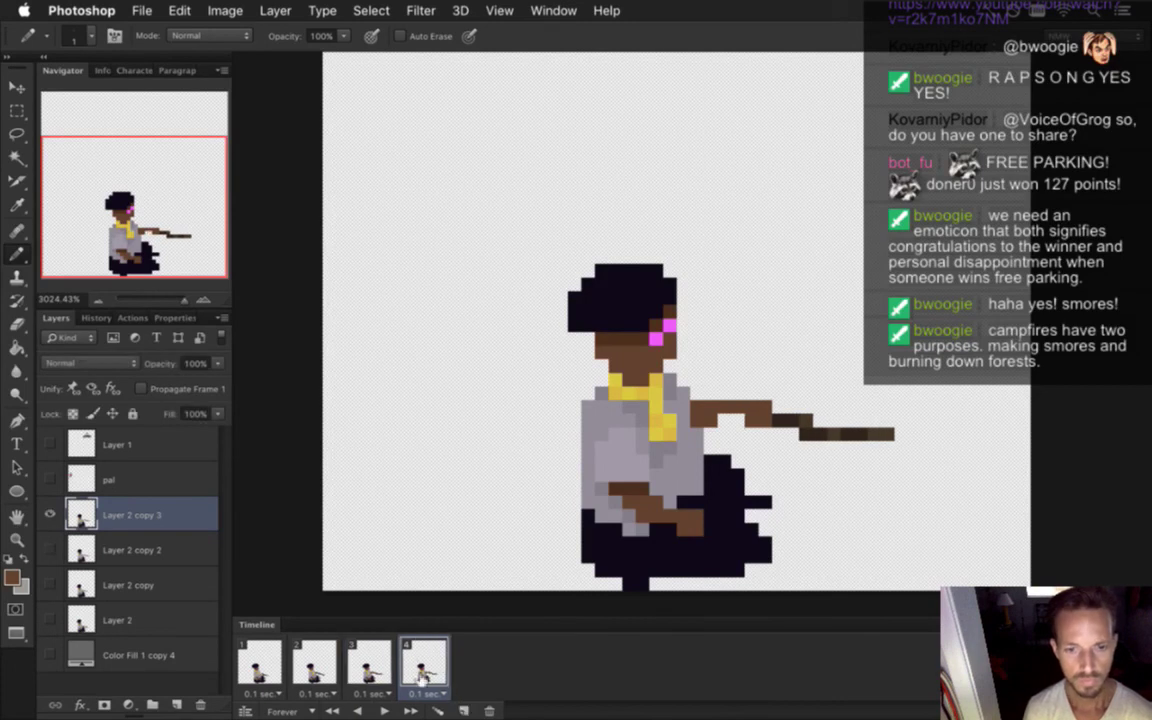
- Duplicate frame 4 four times to hold the outstretched pose
click(463, 711)
click(463, 711)
click(463, 711)
click(463, 711)
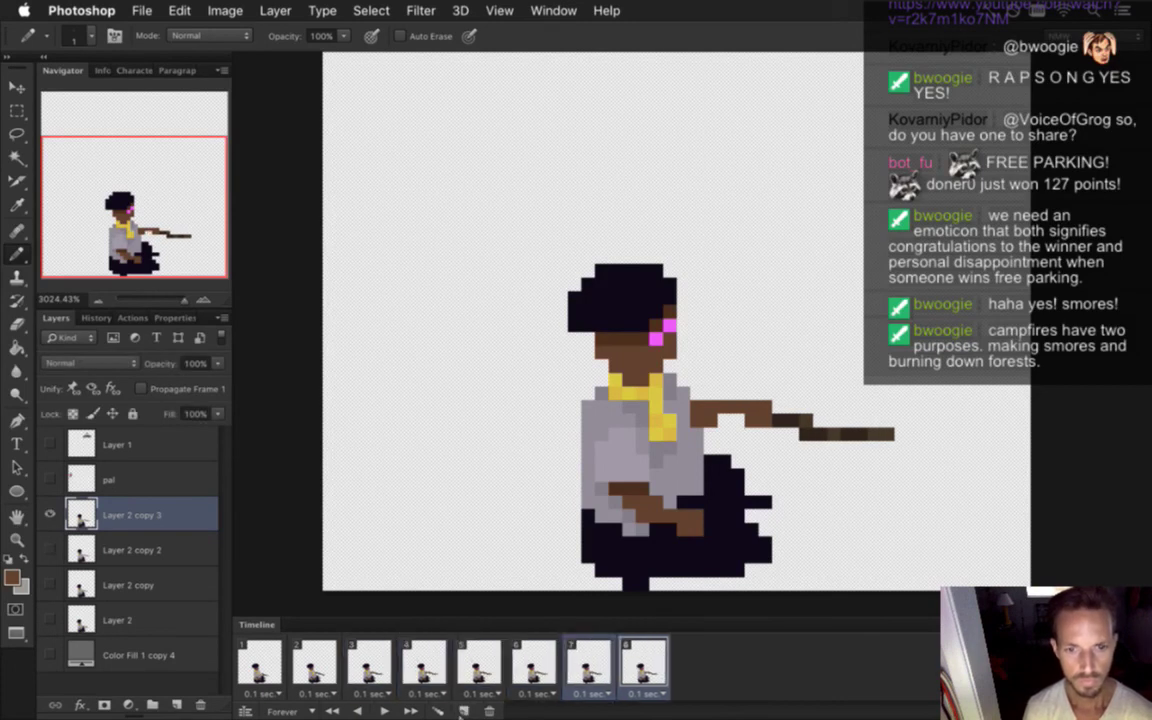
- Append copies of frame 2 and frame 1 to the end of the animation for the return movement
click(313, 663)
drag(368, 663, 727, 665)
click(254, 659)
click(463, 709)
drag(321, 660, 772, 663)
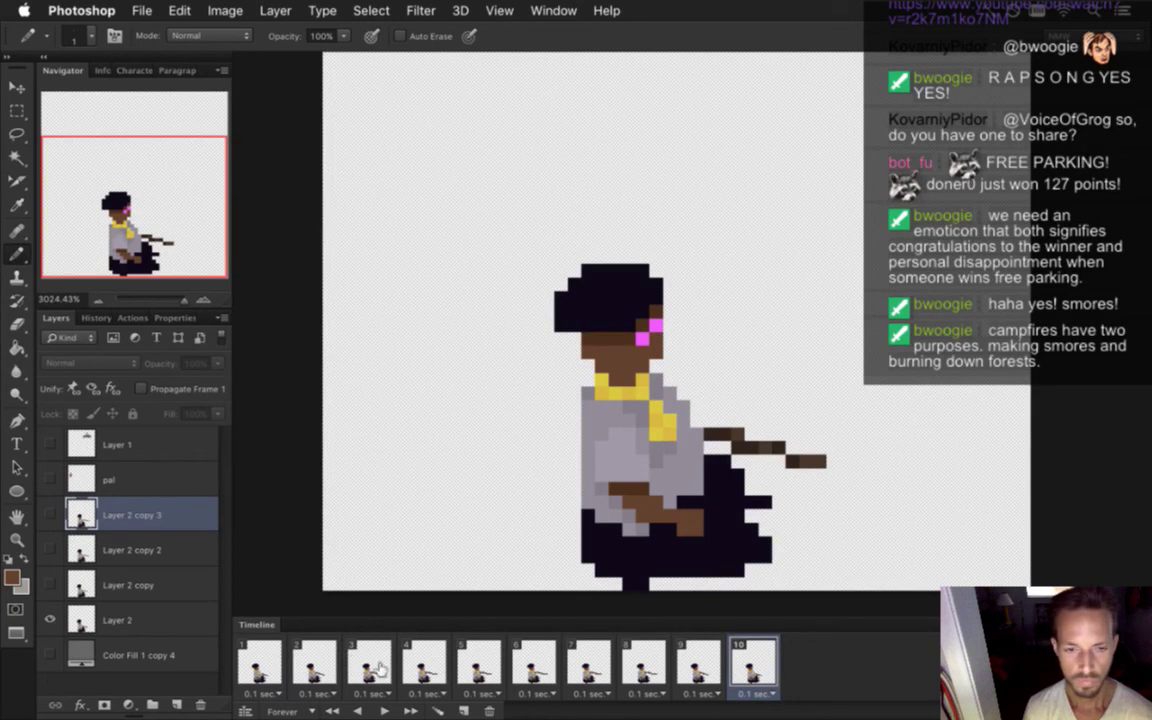
- Set frame 1's delay to 2.0 seconds and play the animation
click(264, 693)
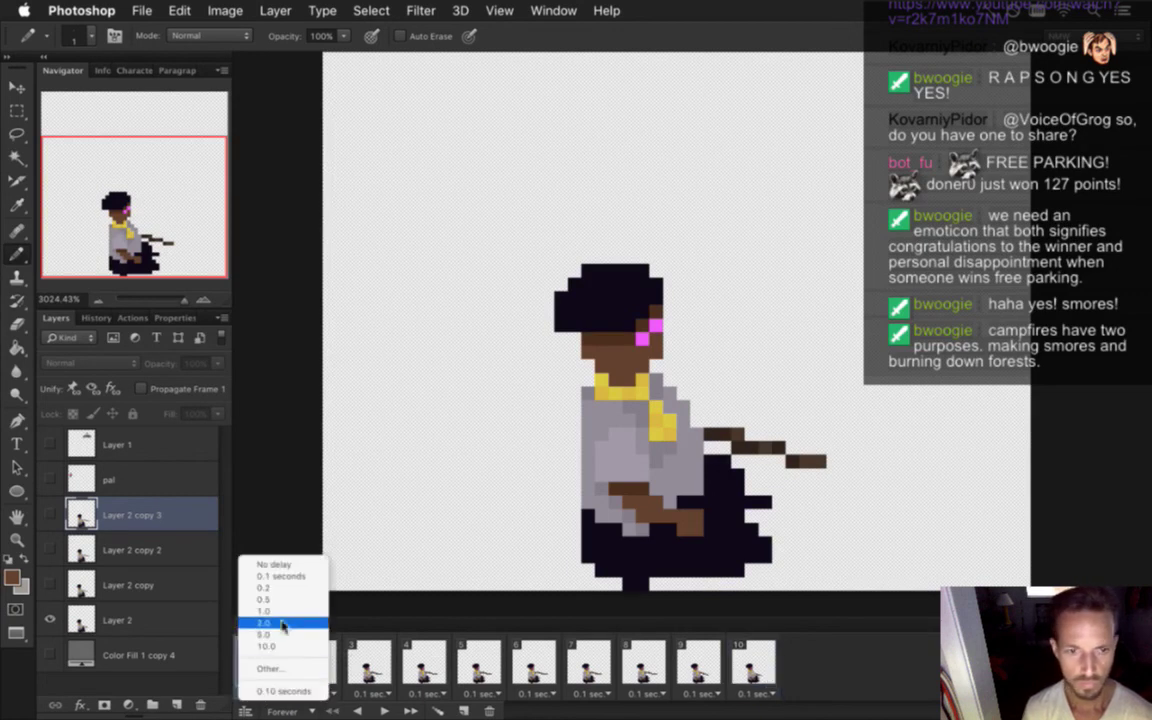
click(286, 623)
click(387, 710)
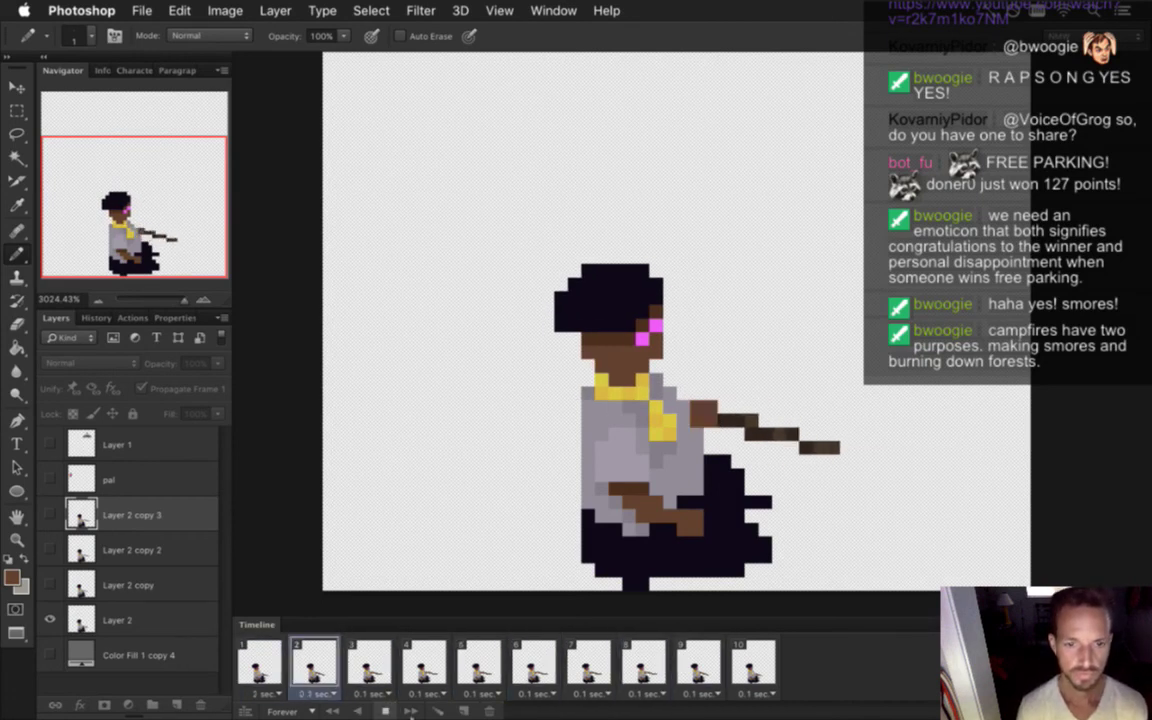
key(space)
- Set a custom delay of 3 seconds for frame 1
click(276, 697)
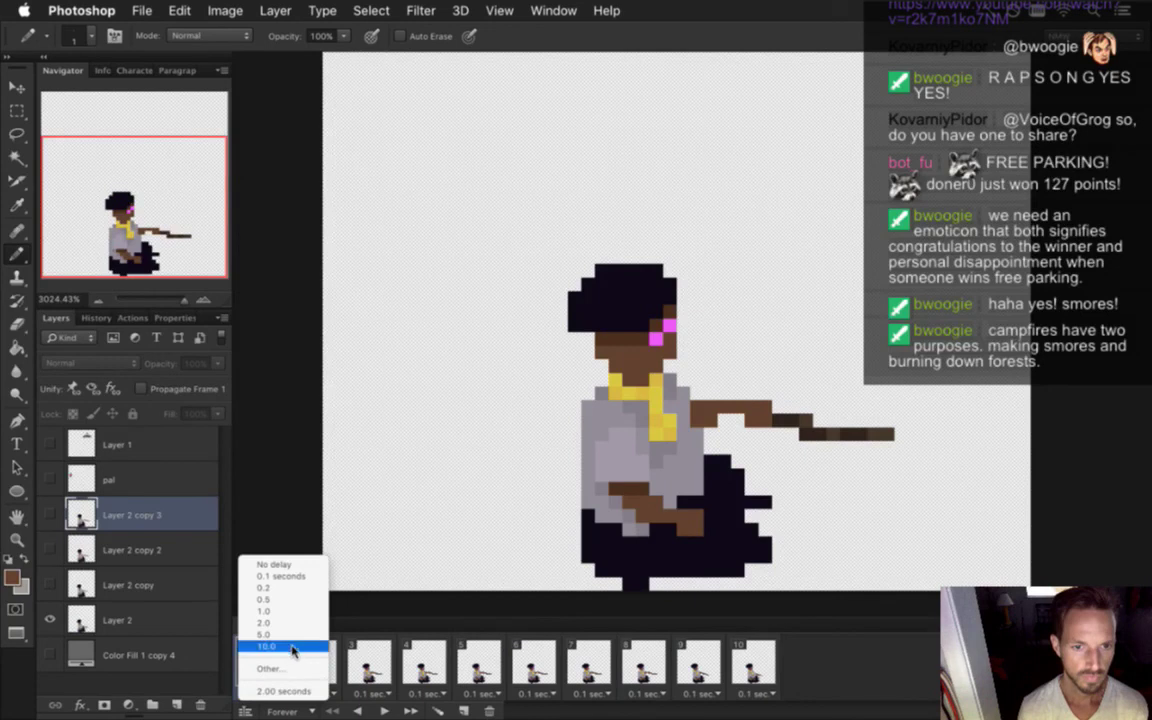
click(288, 666)
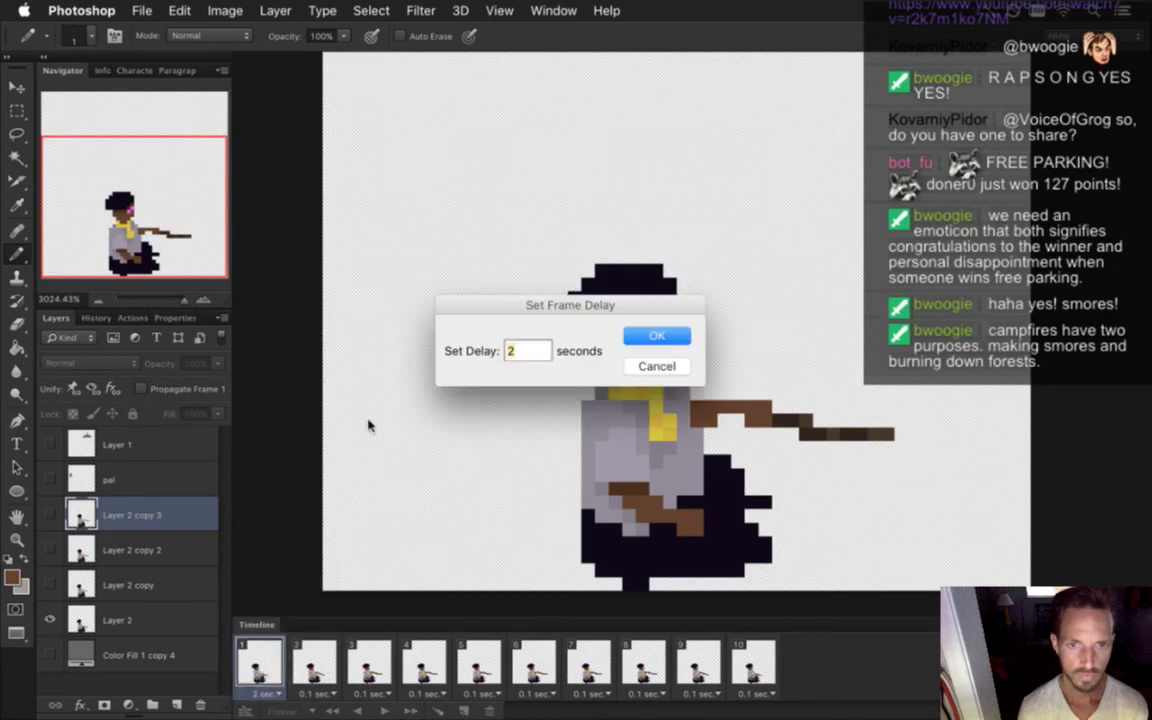
click(653, 334)
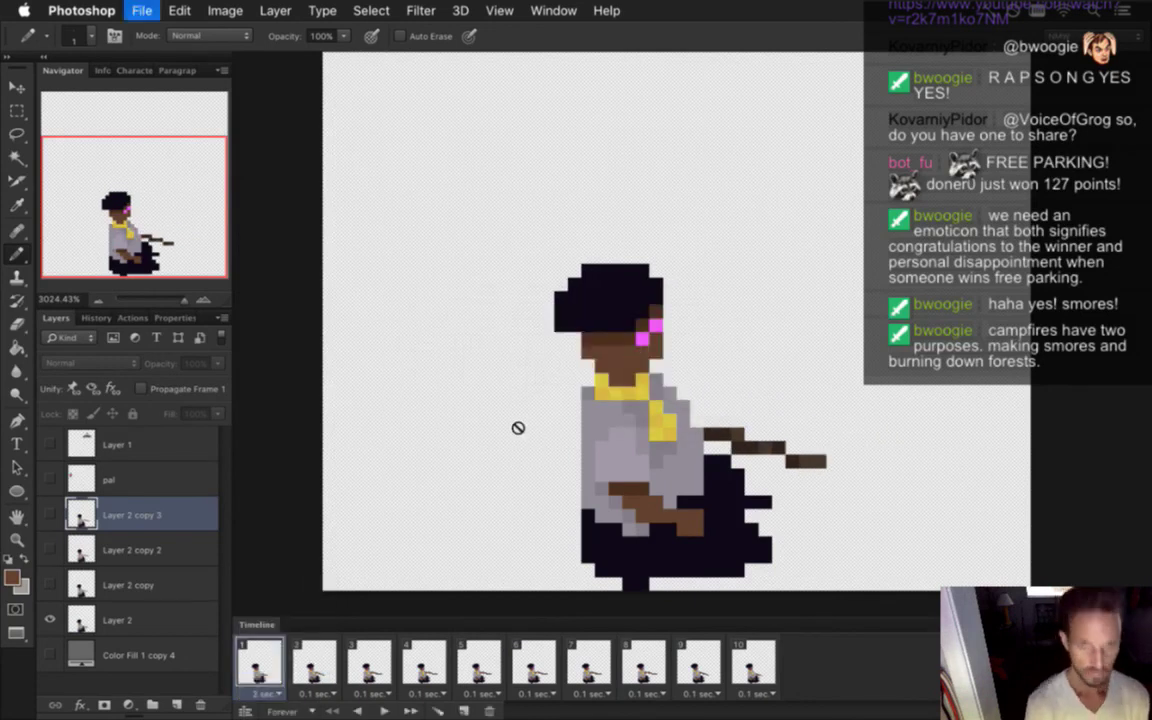
- Export the animation frames and check the seated character beside the campfire in the running game
key(alt+shift+super+r)
key(Escape)
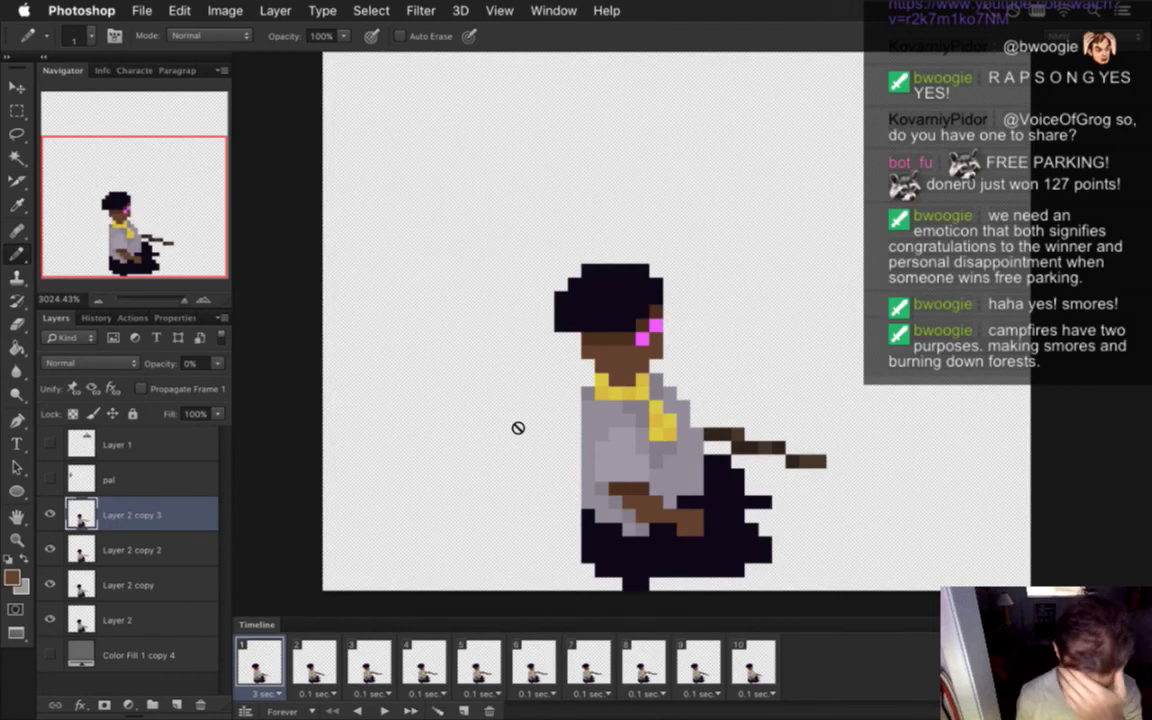
key(super+Tab)
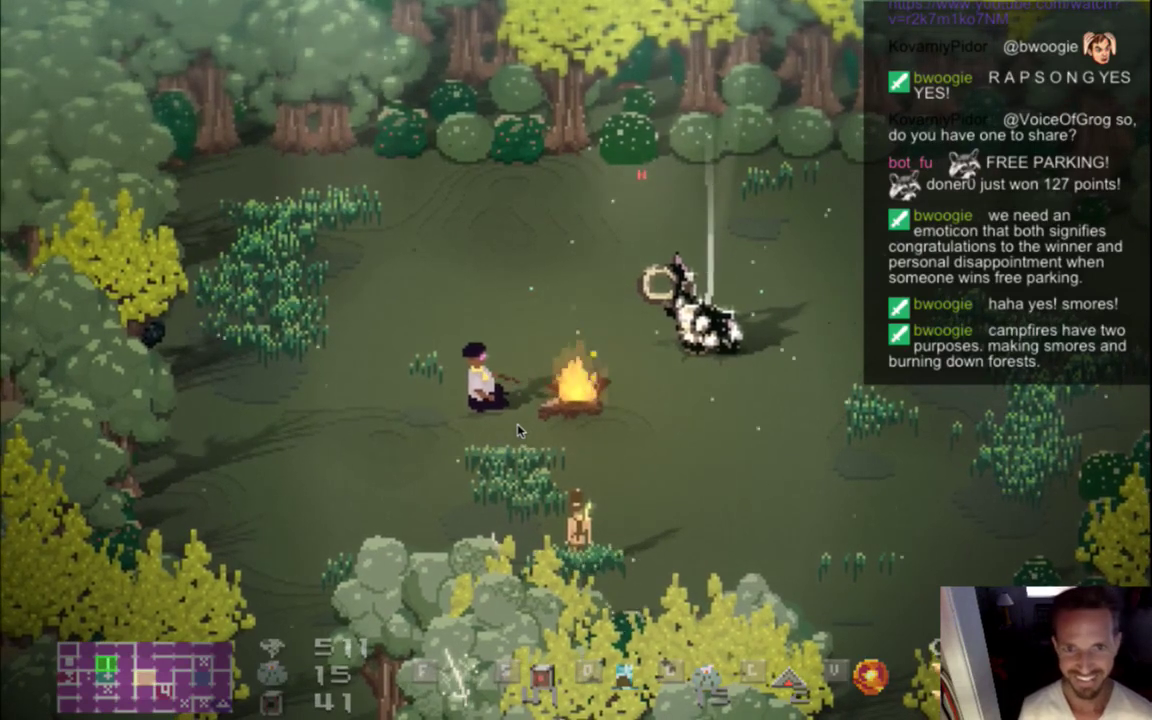
key(super+Tab)
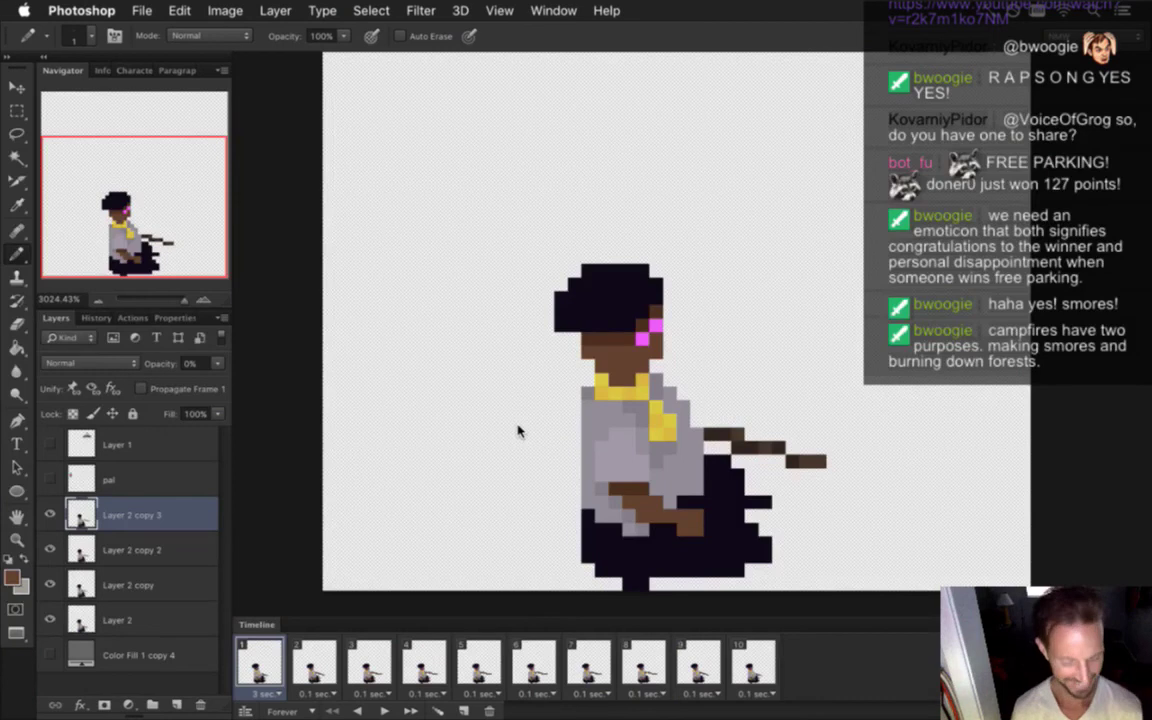
- Switch to Xcode and examine the scout1 entity's definition up to its position line
key(super+Tab)
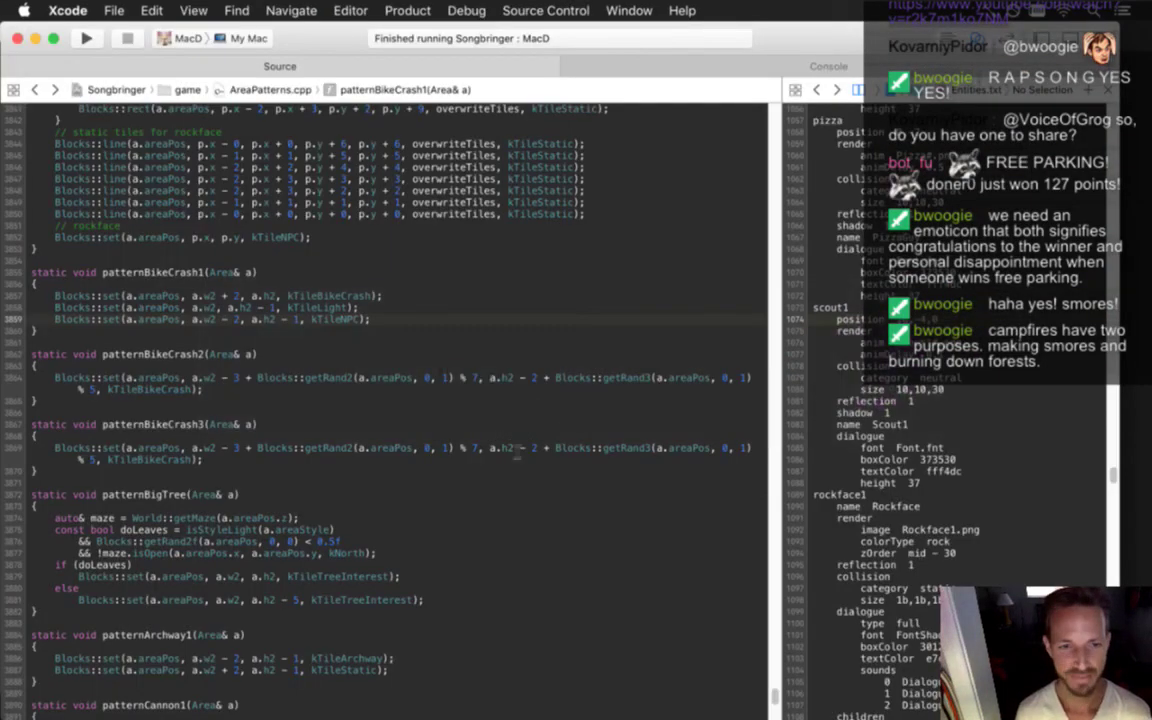
click(978, 438)
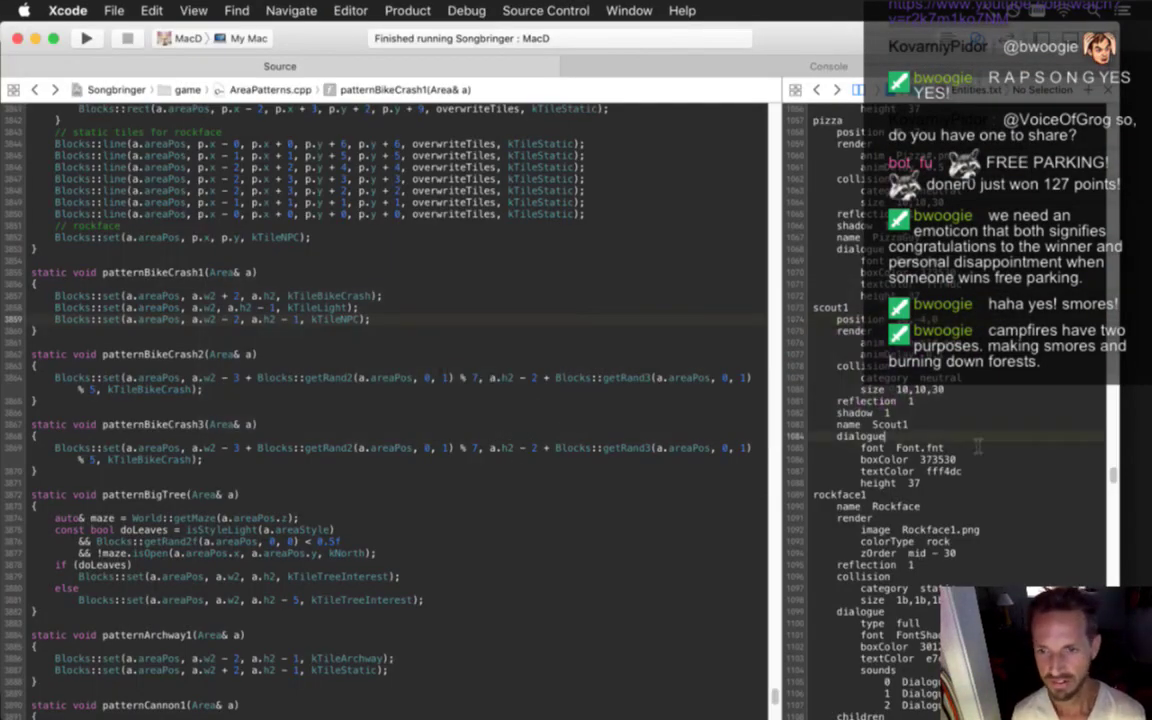
key(Up)
key(Up)
key(Up)
key(Up)
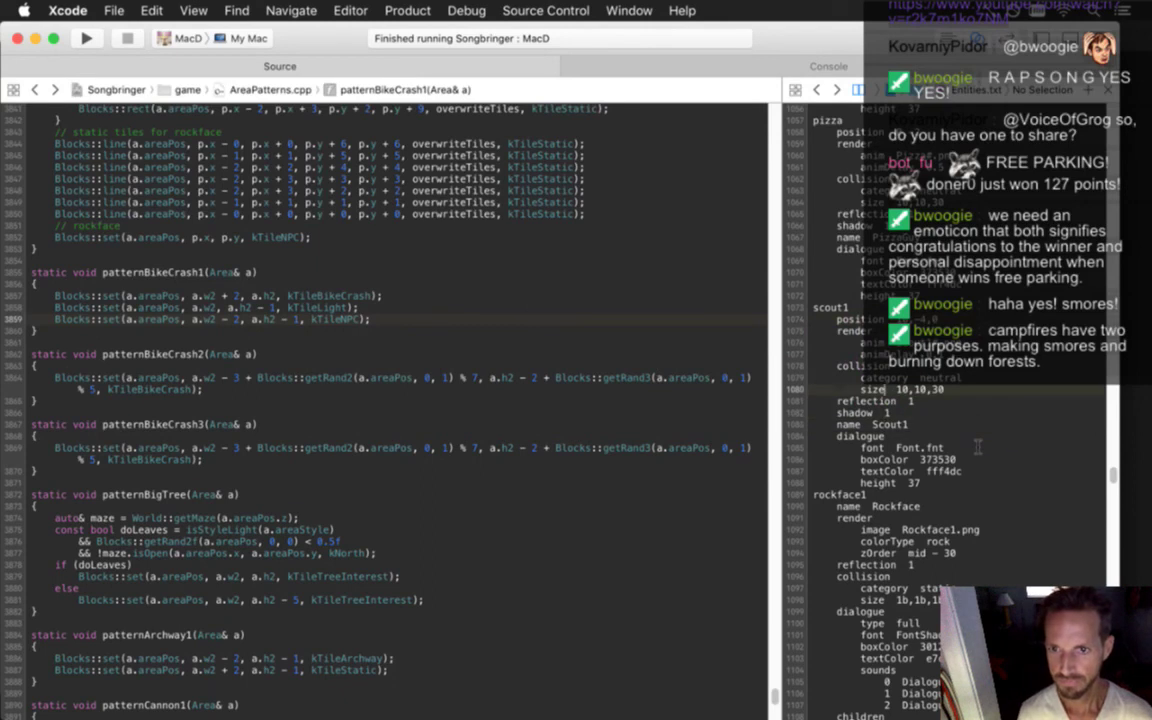
key(Up)
key(Up)
key(Up)
key(Up)
key(Up)
key(Up)
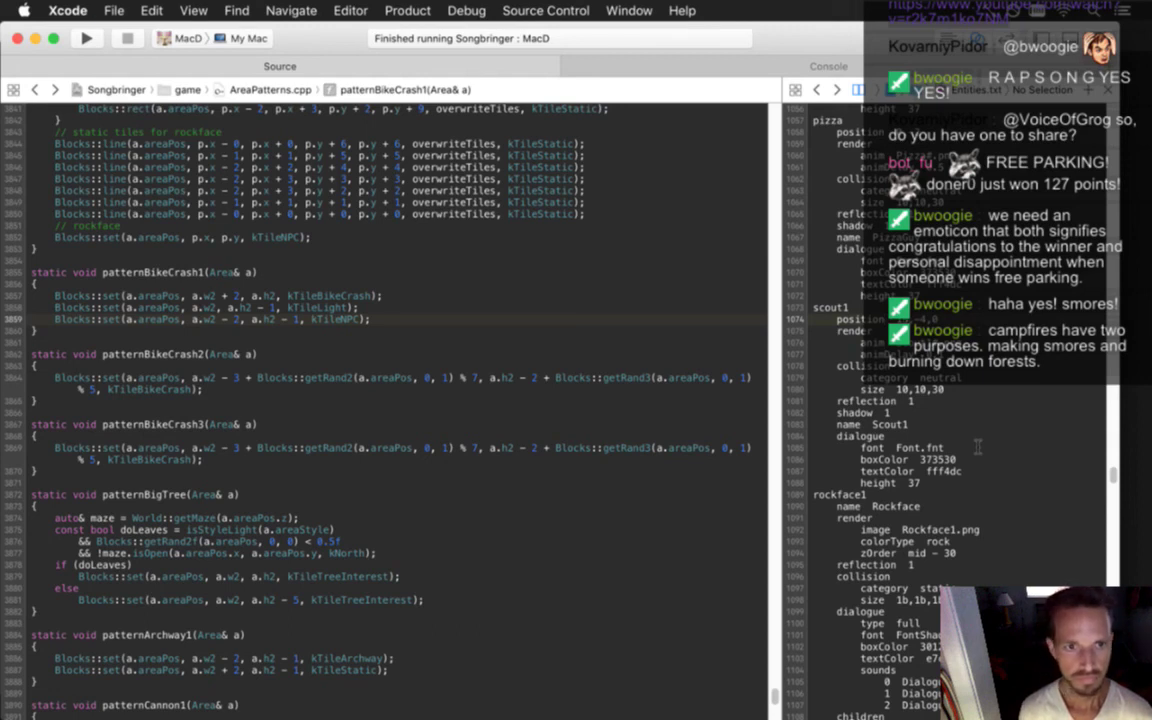
- Change the kTileNPC x position in patternBikeCrash1 to a.w2 - 1, save the file, and build and run the game
text(1)
key(super+s)
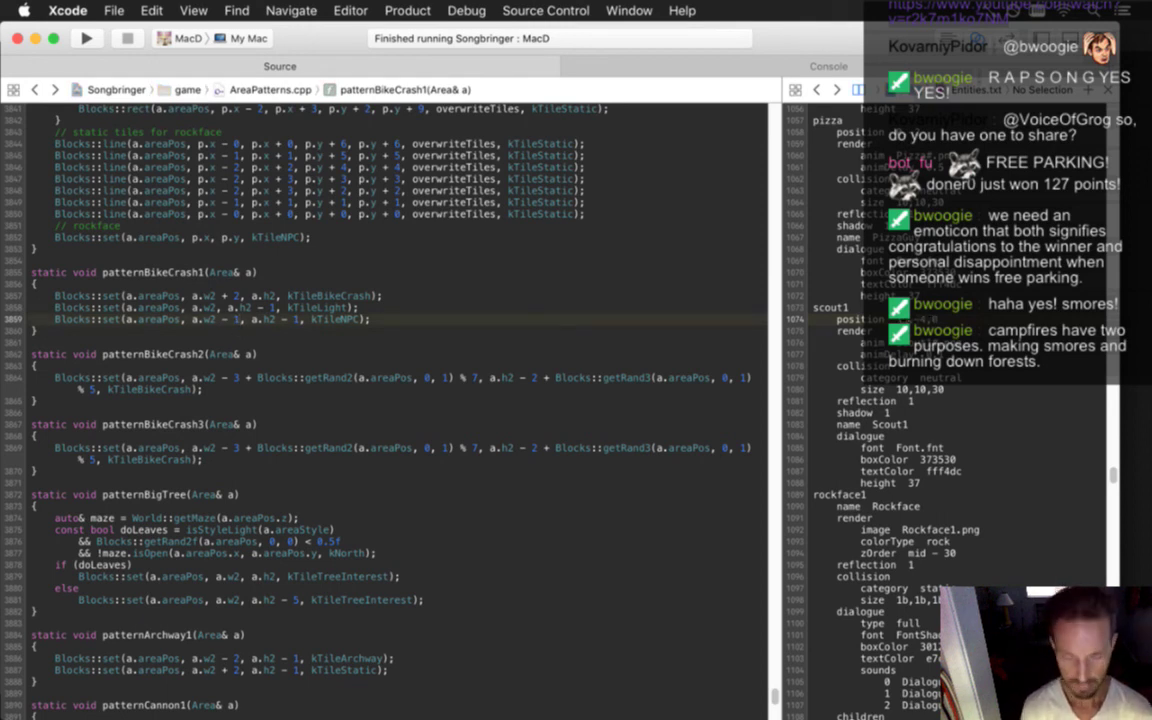
key(super+r)
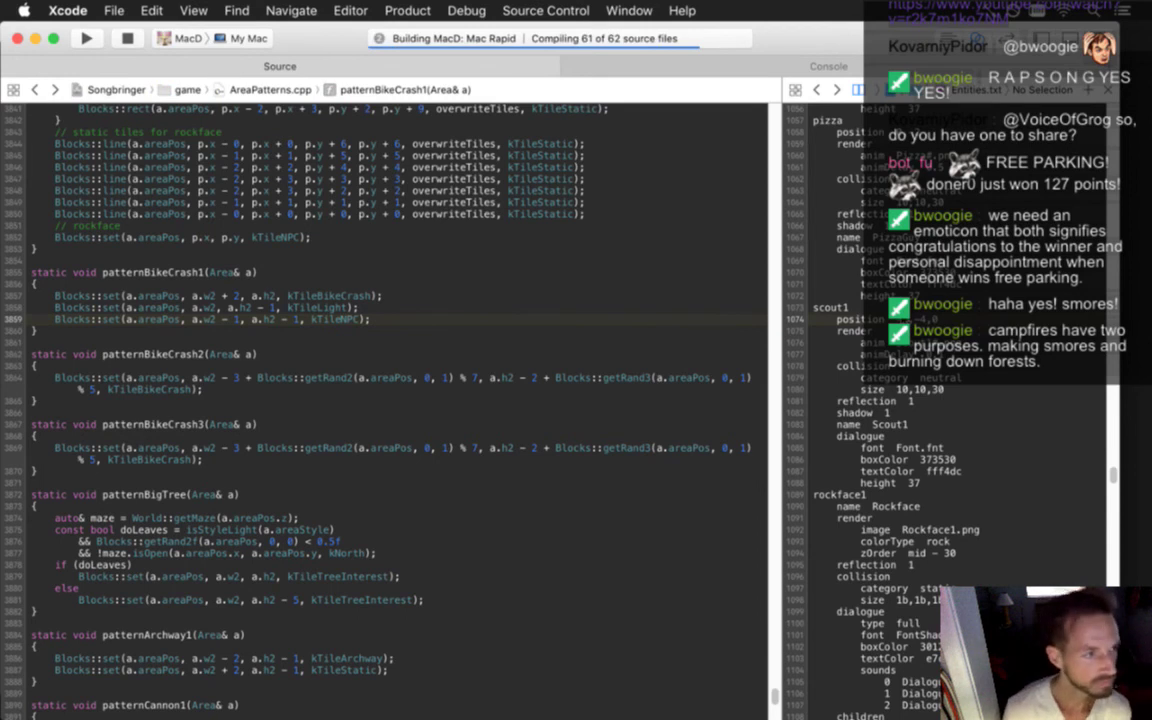